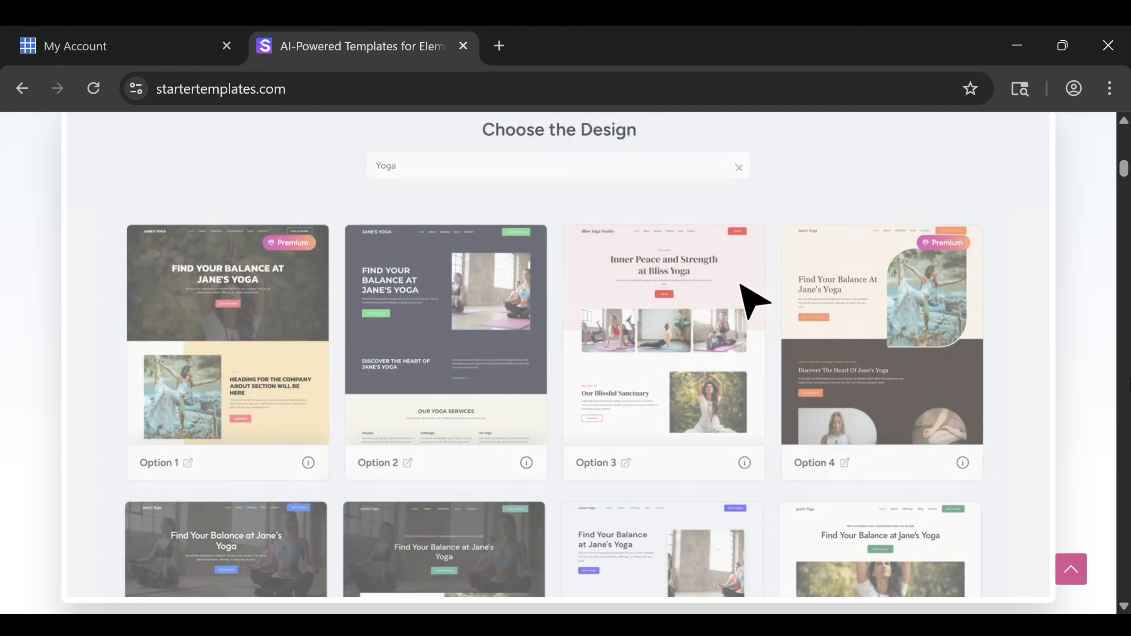
Step: Look over the yoga design demo and the Local Business template showcase on the Starter Templates website
click(255, 296)
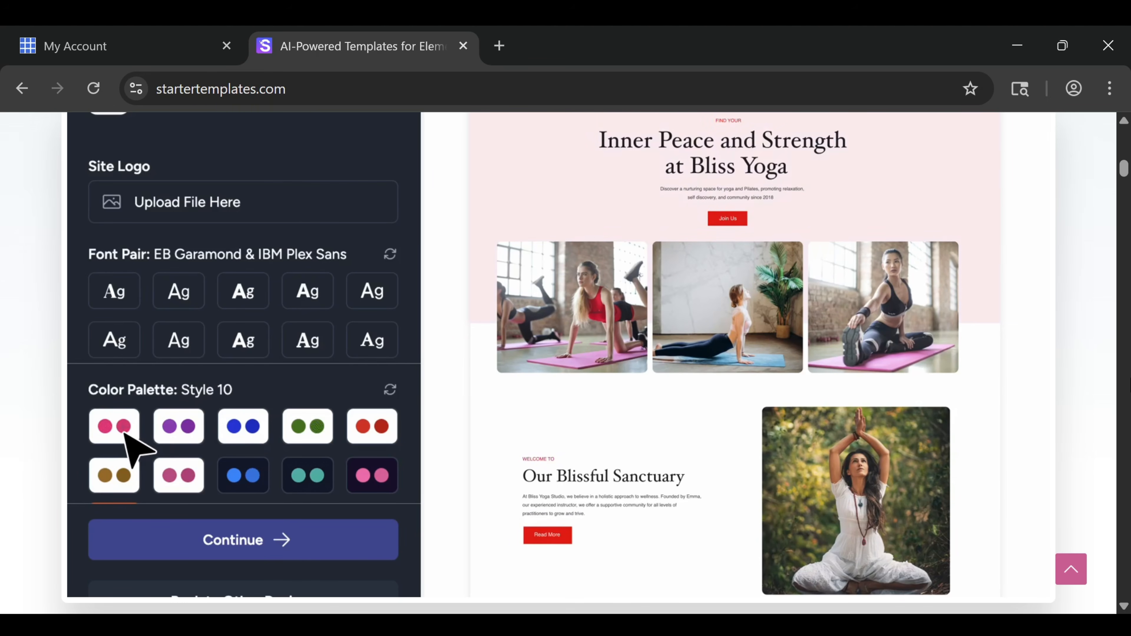
click(336, 555)
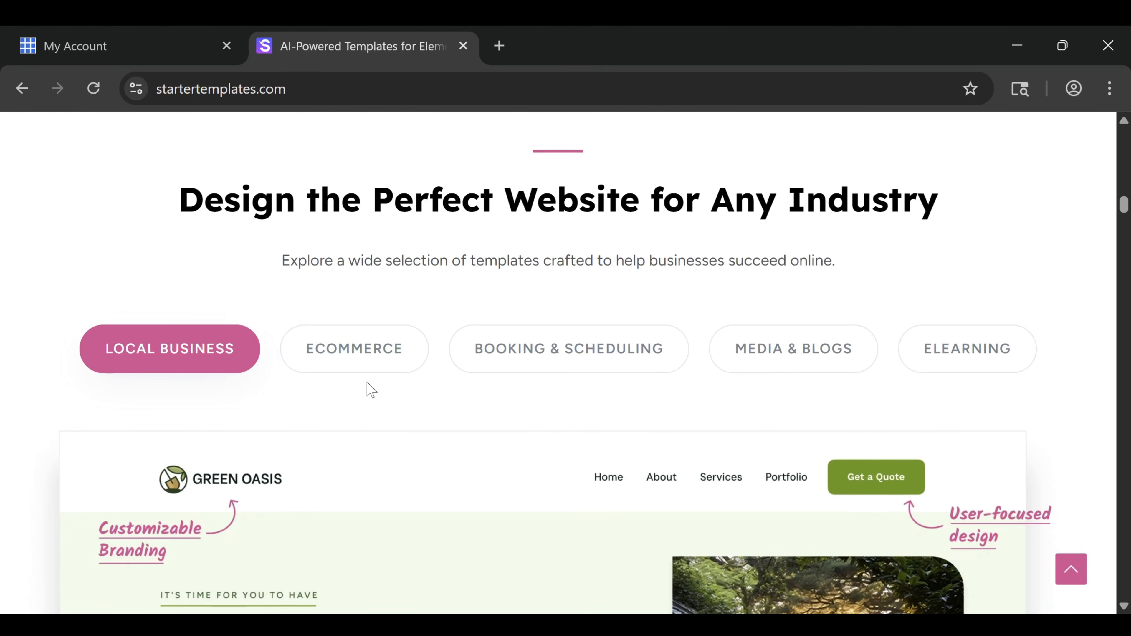
scroll(371, 390, down, 4)
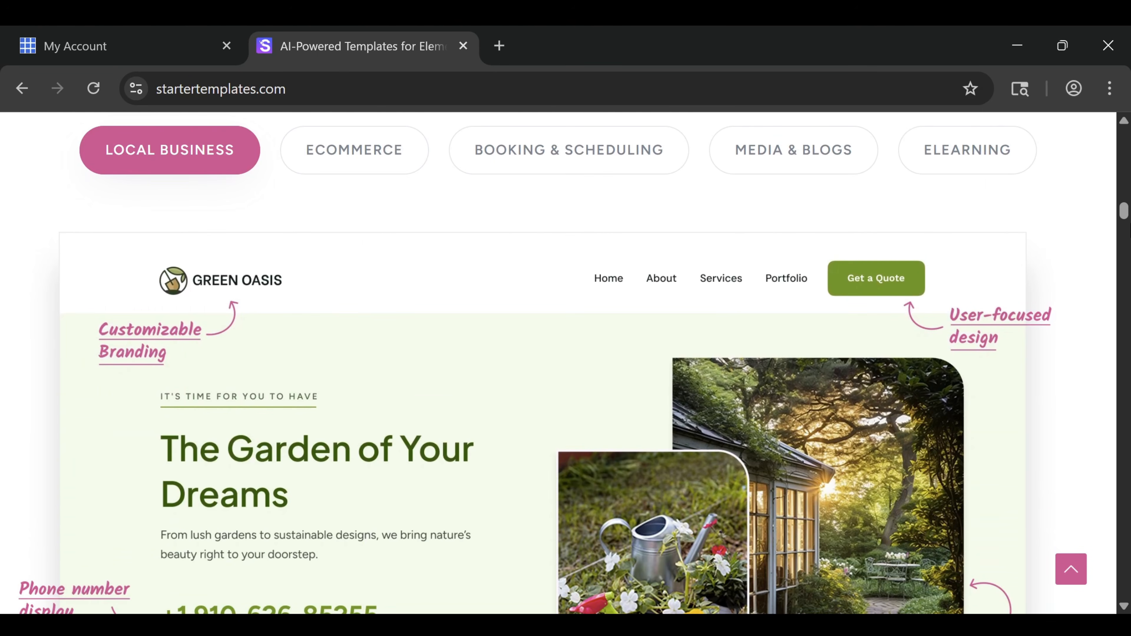
scroll(565, 364, down, 2)
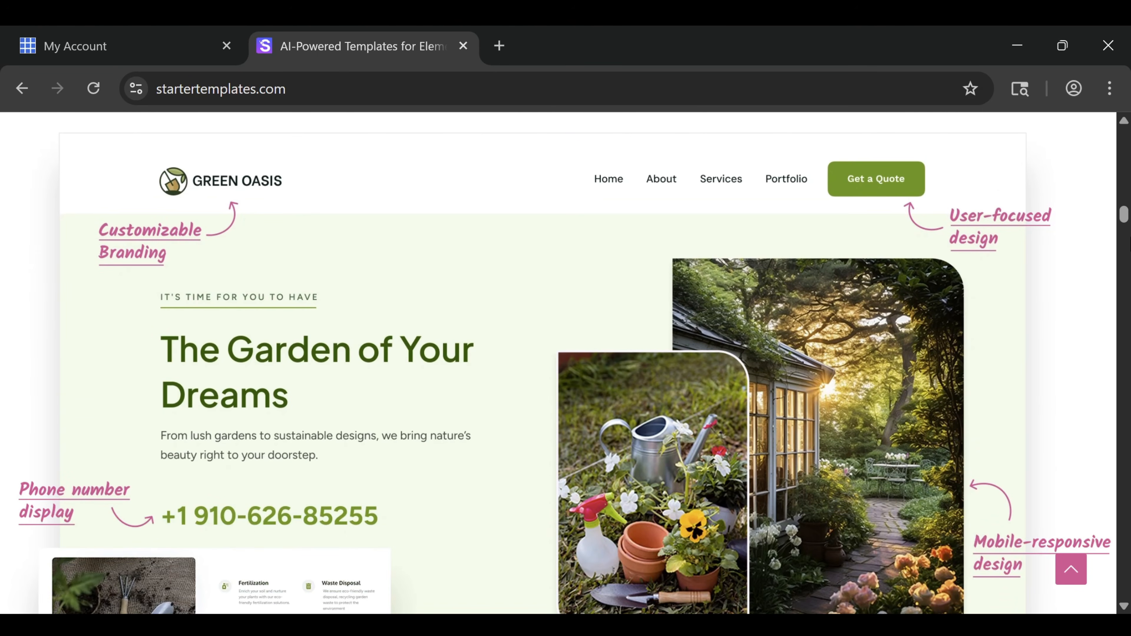
scroll(565, 363, down, 2)
scroll(566, 364, down, 1)
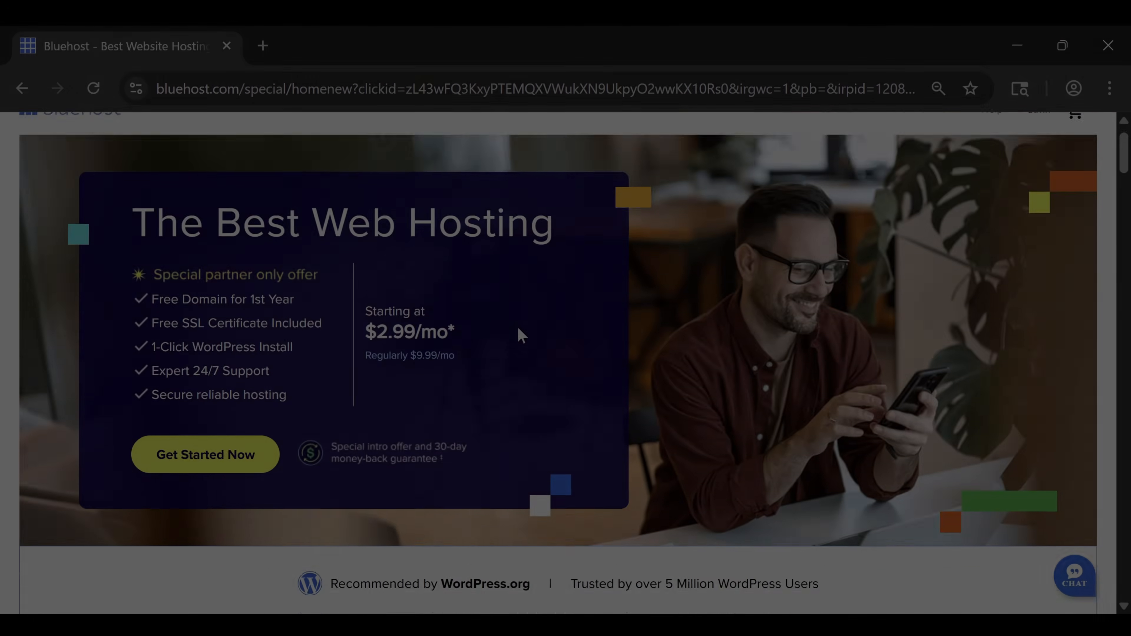
Step: Switch to the Bluehost website and choose the Starter plan from the Standard hosting plans
scroll(517, 329, down, 7)
scroll(517, 349, down, 8)
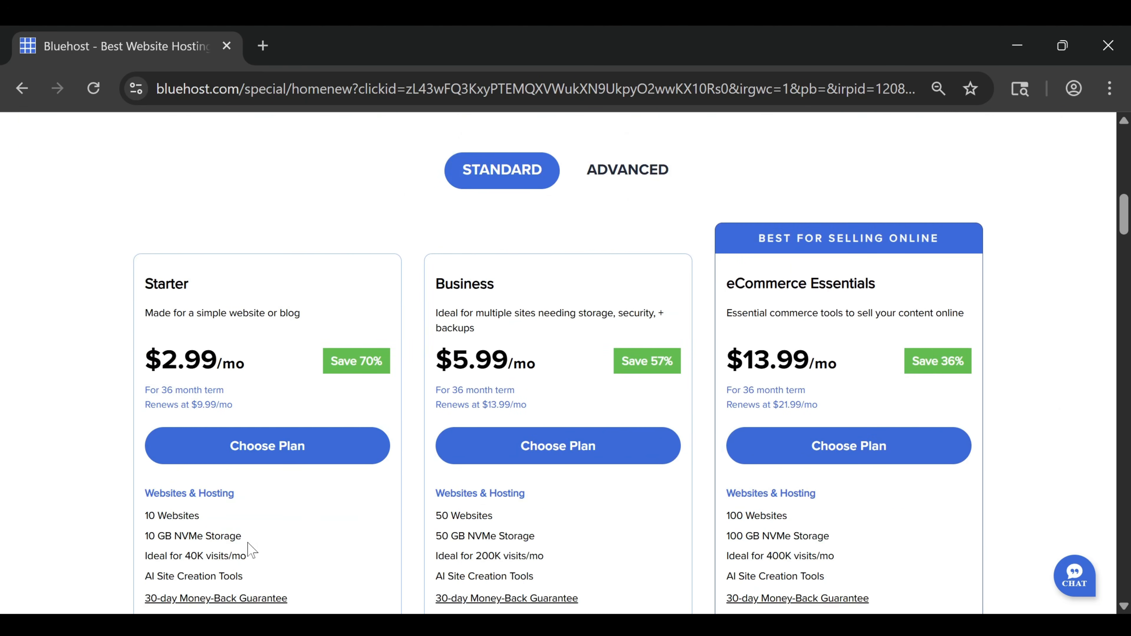
click(272, 463)
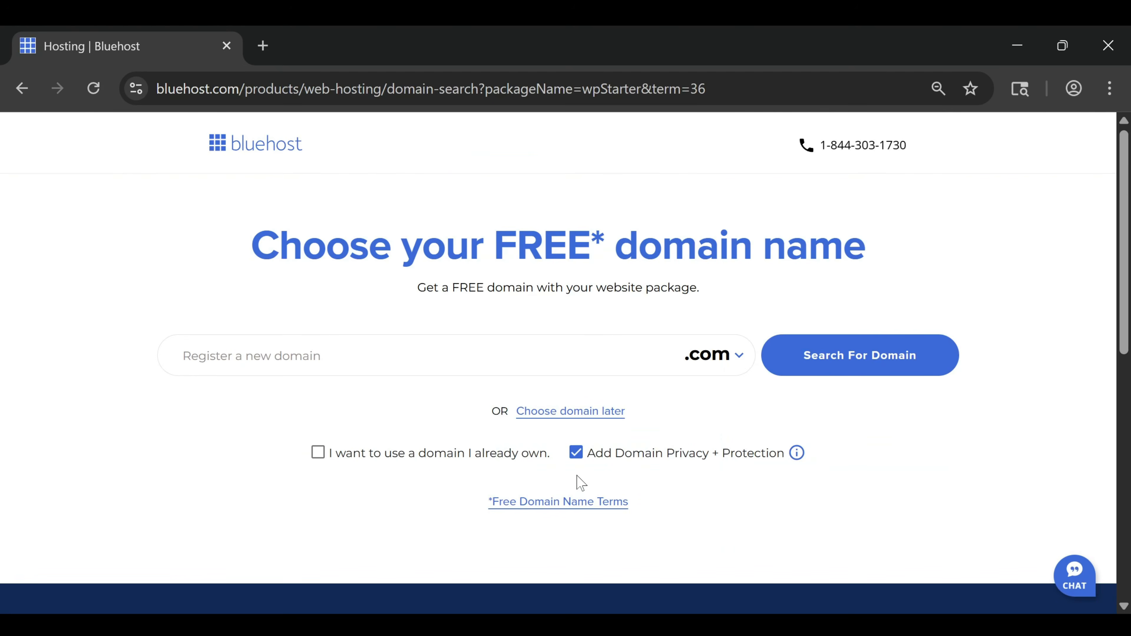
Step: Search for the .com domain tcts-consulting without domain privacy and set the WordPress Starter Hosting term to 1 year
click(874, 356)
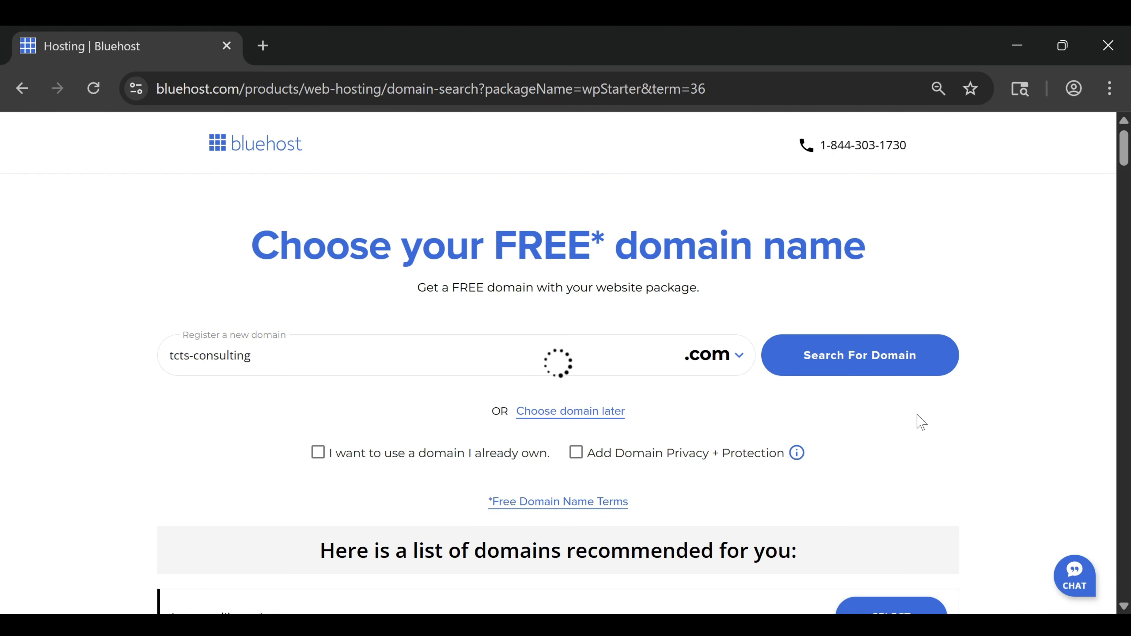
click(329, 323)
click(253, 419)
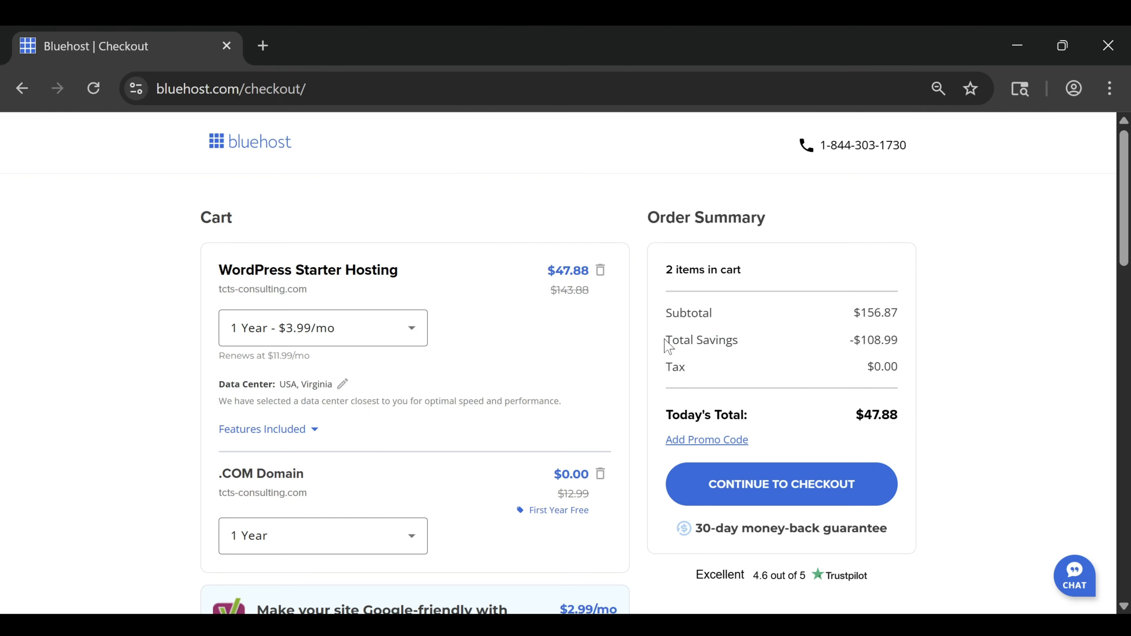
Step: Highlight the total savings in the order summary and continue to checkout
drag(666, 341, 909, 354)
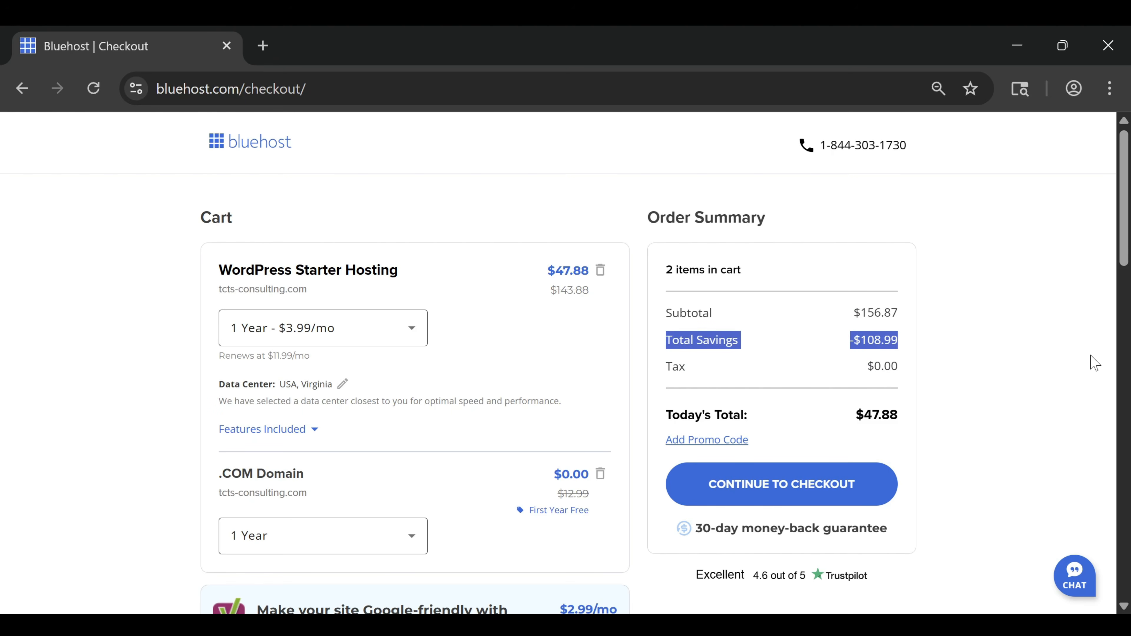
click(1044, 329)
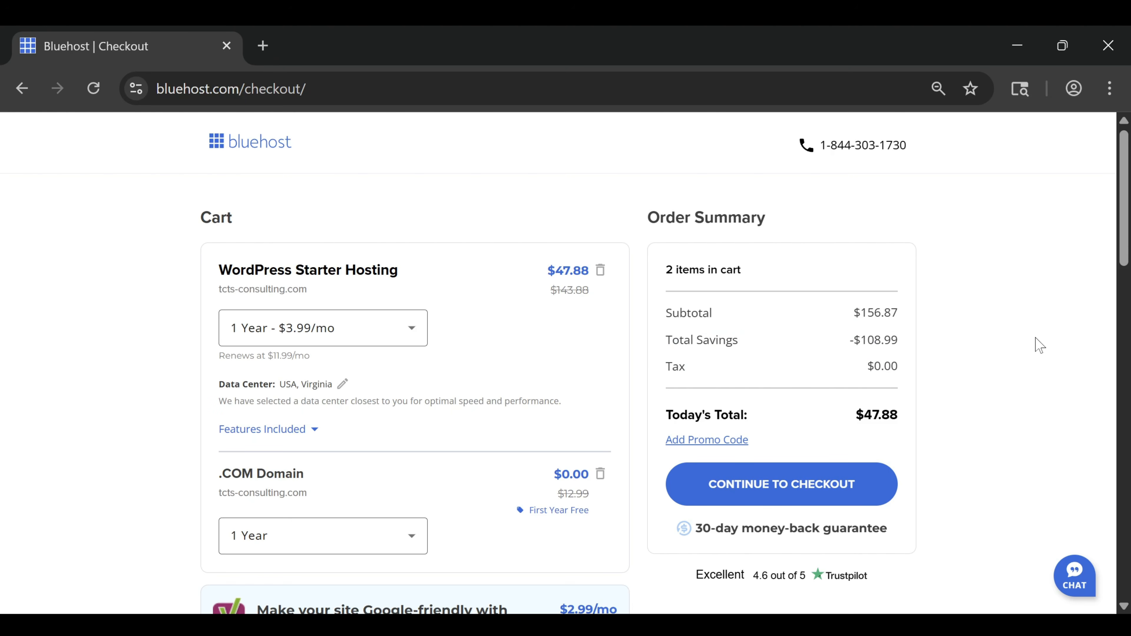
click(754, 484)
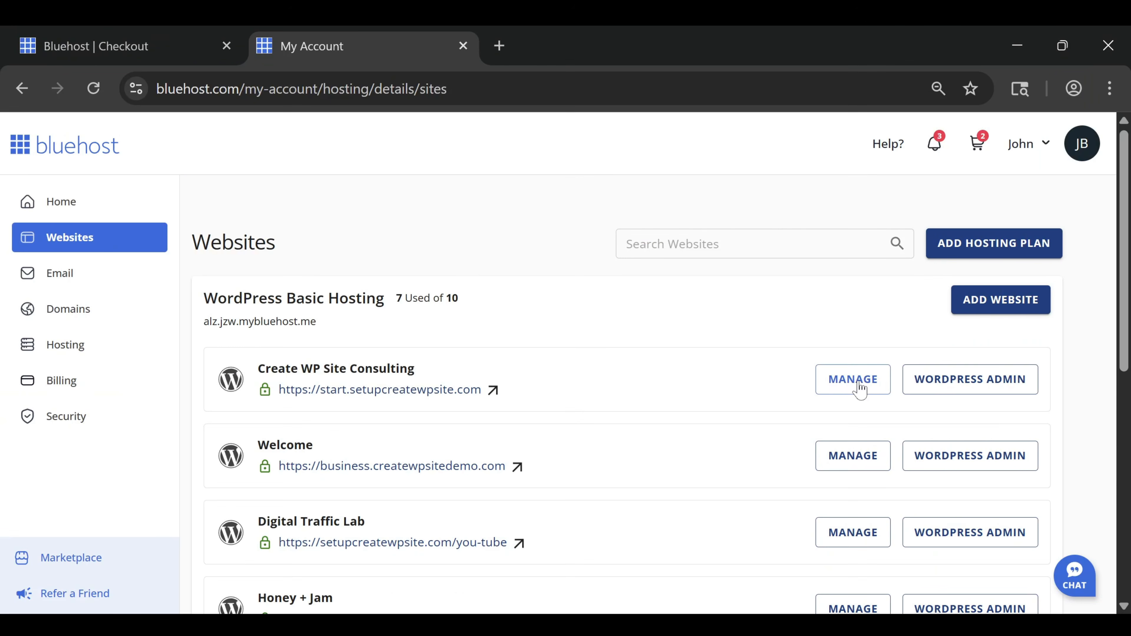
Step: Open the management page of the Create WP Site Consulting website and enter its WordPress admin dashboard
click(854, 380)
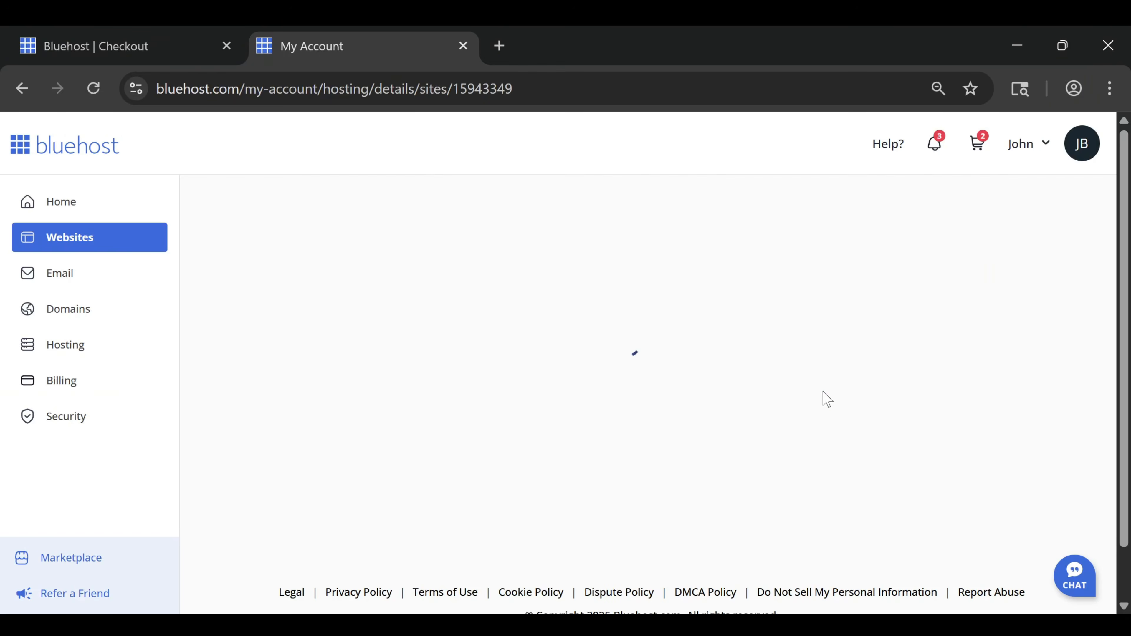
click(949, 273)
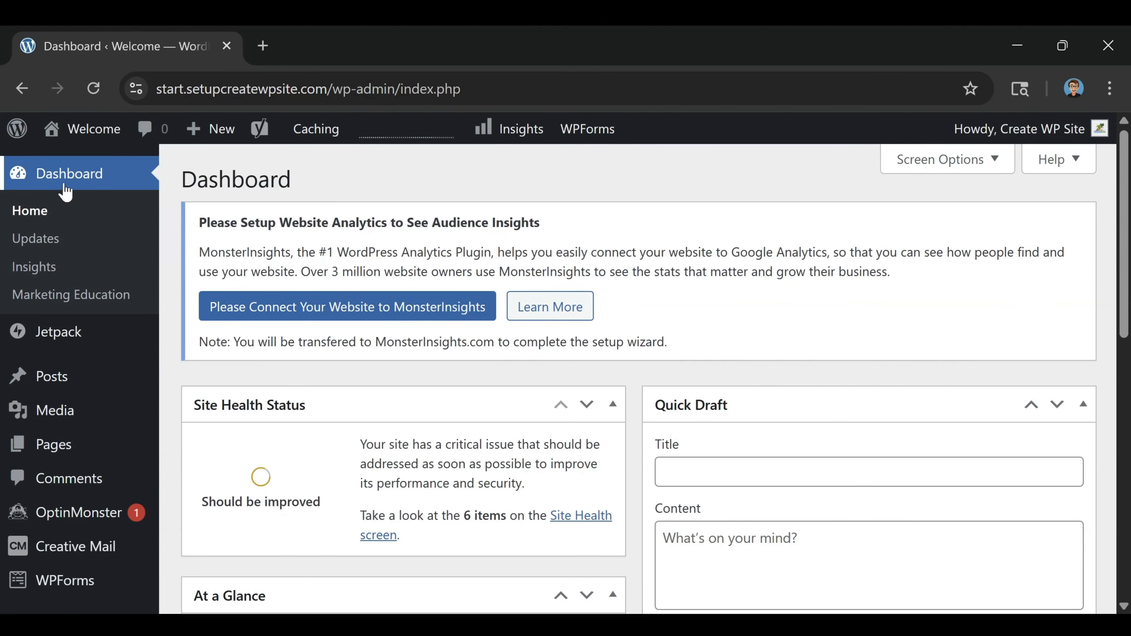
Step: Look over the WordPress dashboard's navigation entries and its overview widgets, from Site Health Status to Events and News
mouse_move(57, 543)
scroll(56, 541, down, 10)
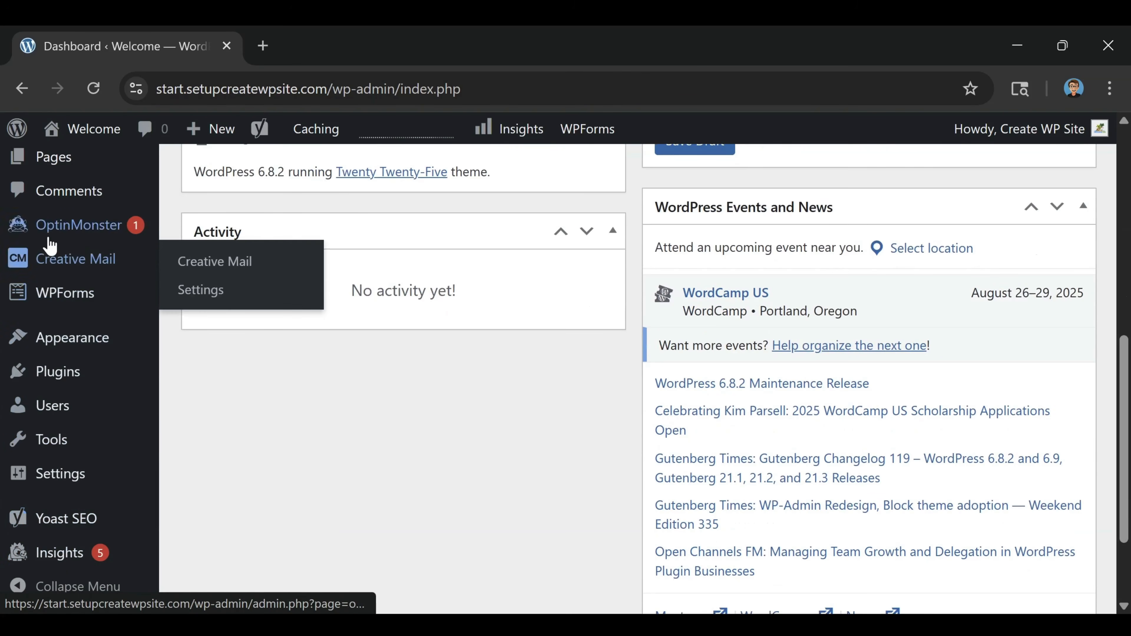
scroll(50, 237, up, 10)
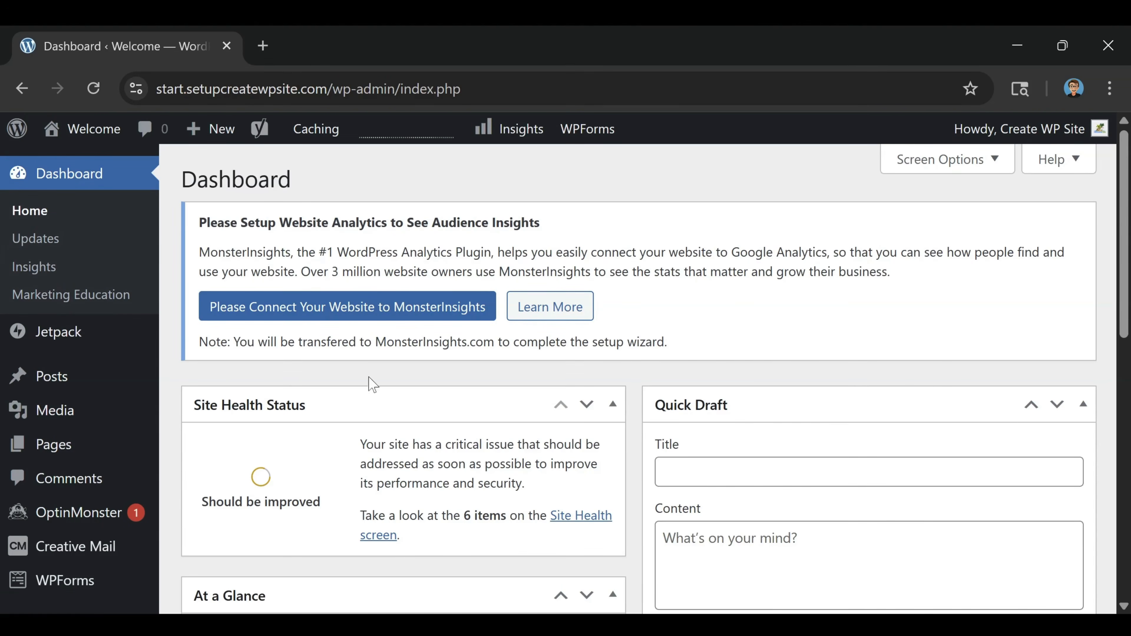
scroll(491, 359, down, 5)
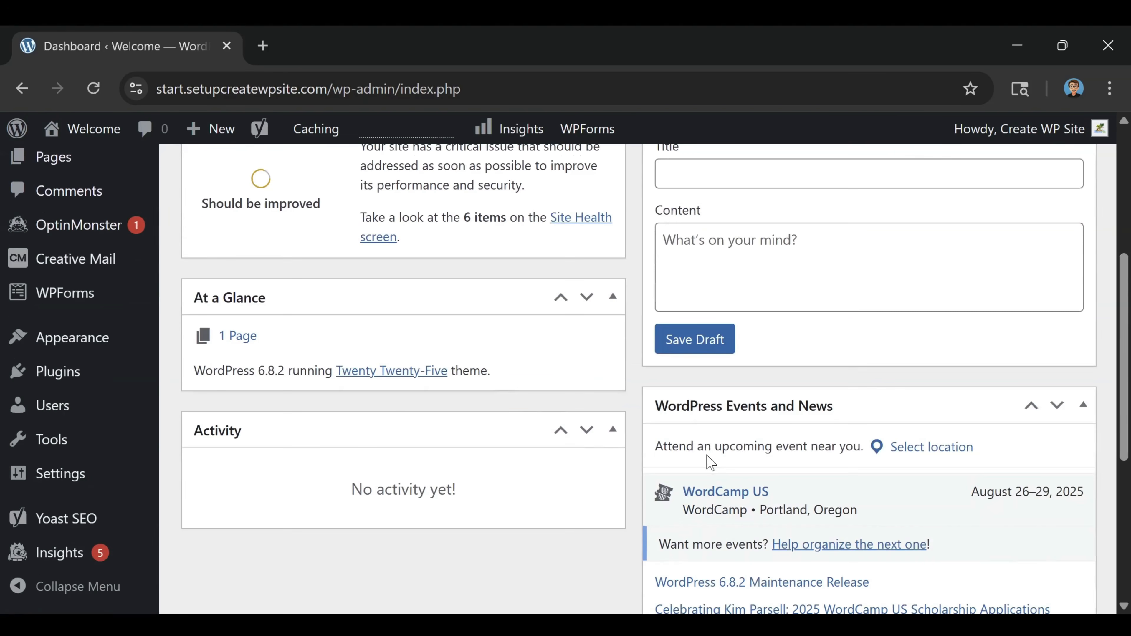
scroll(520, 459, up, 5)
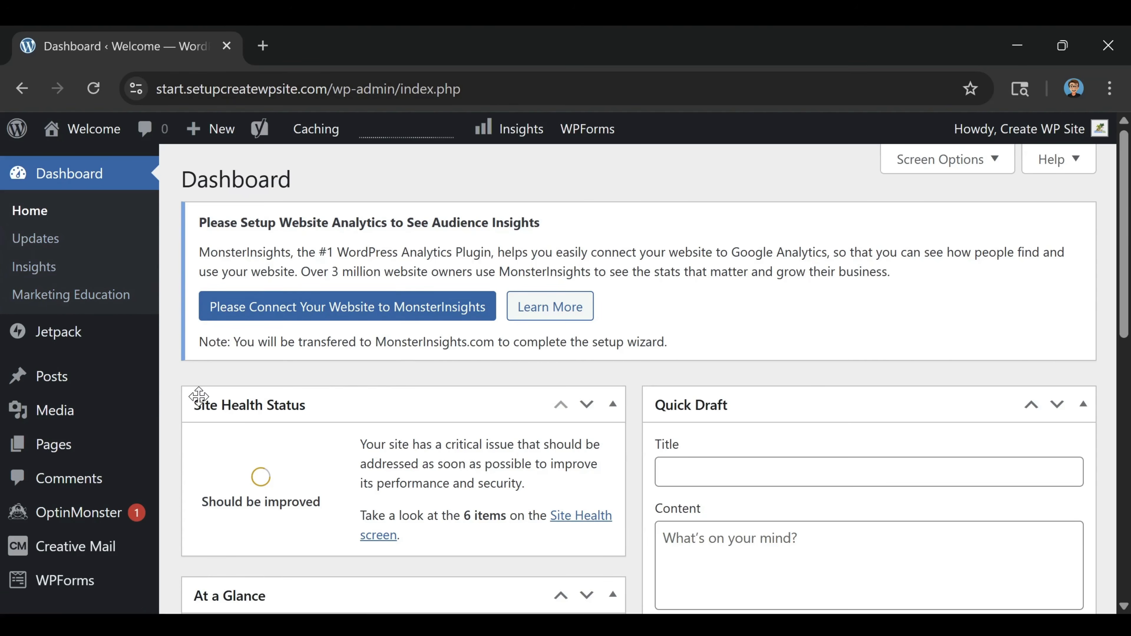
Step: View the site's posts list and its media section, including the page for uploading new media
mouse_move(53, 386)
click(53, 386)
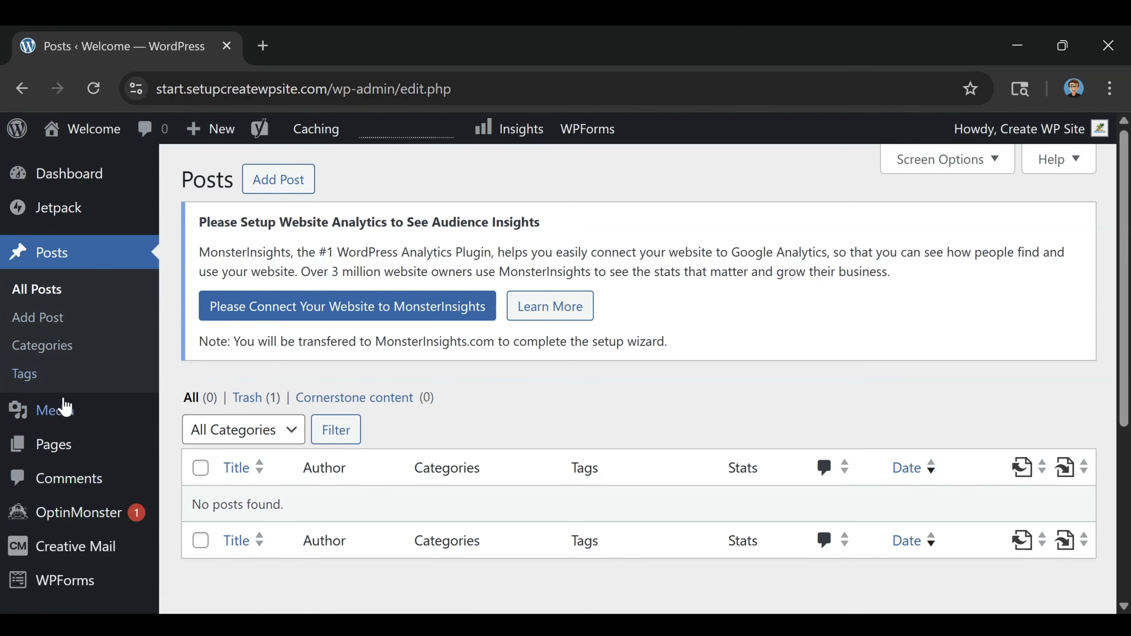
click(51, 410)
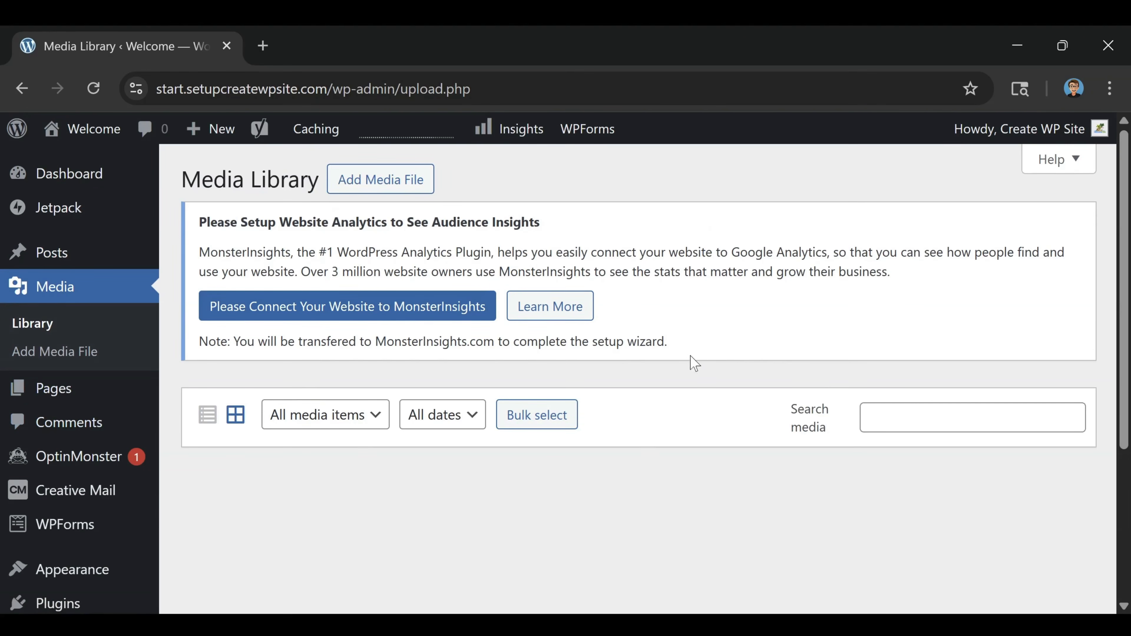
click(67, 359)
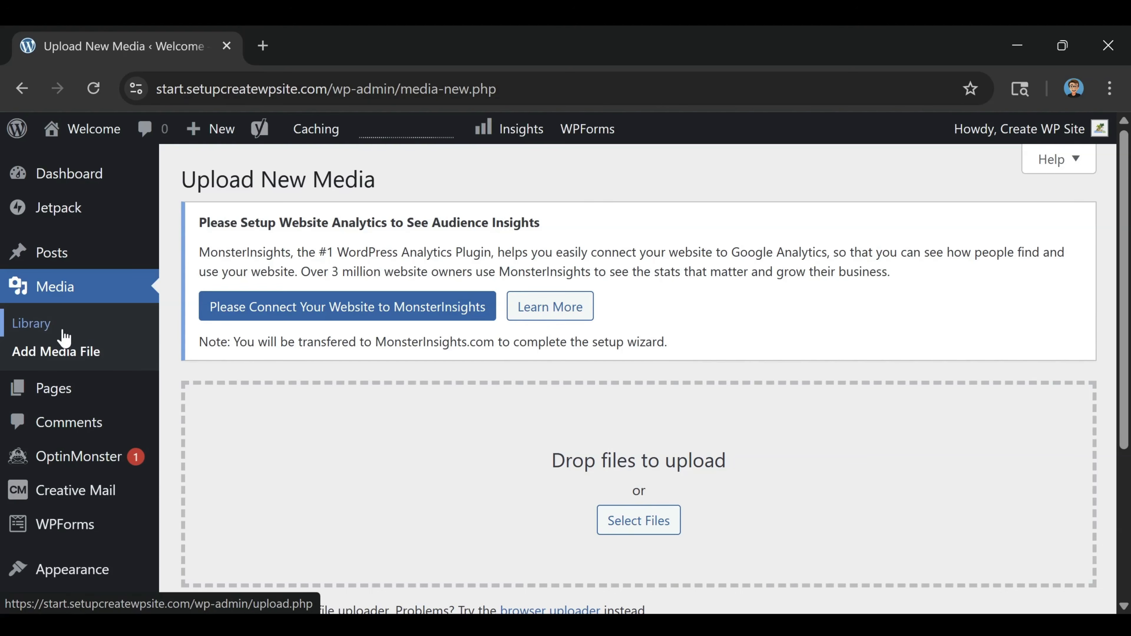
Step: Review the list of all pages and view the site's comments
click(62, 401)
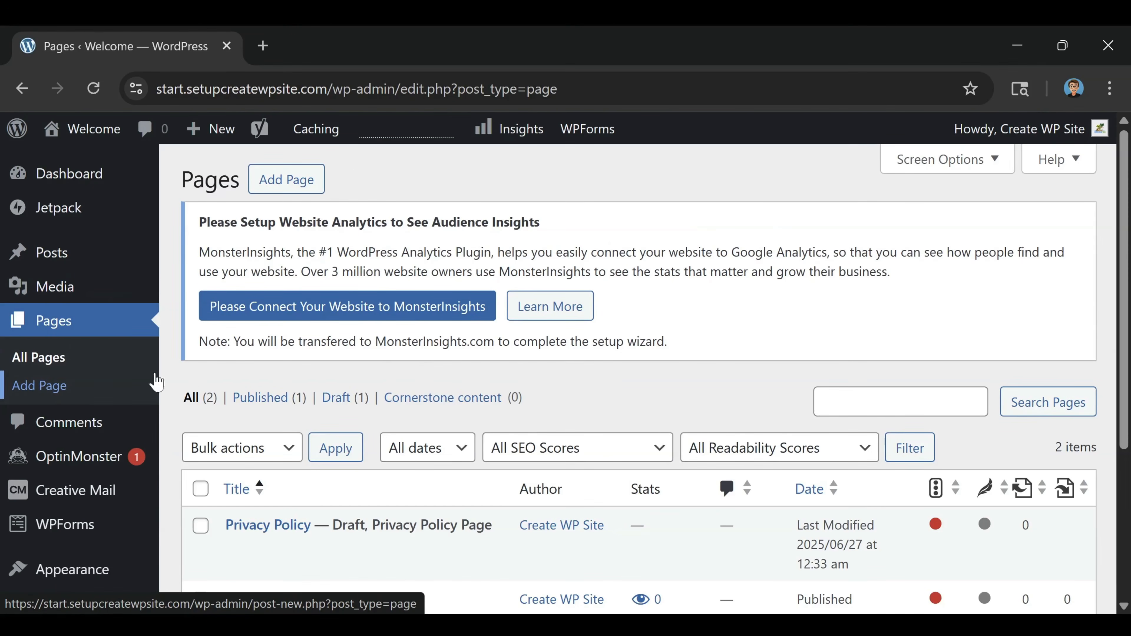
scroll(583, 512, down, 2)
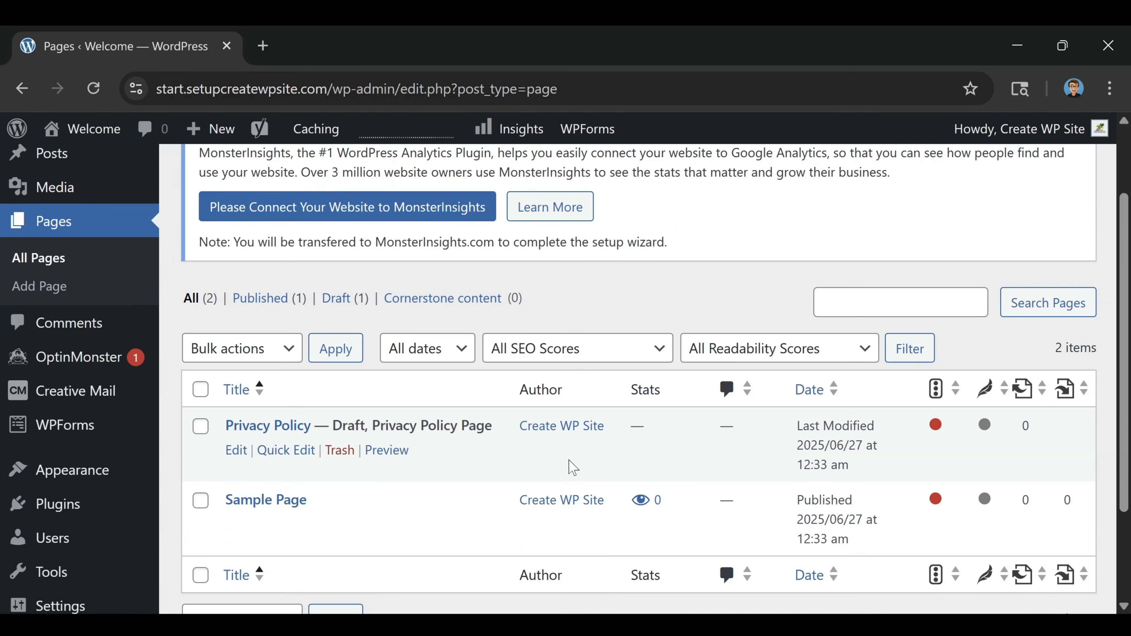
scroll(573, 467, up, 2)
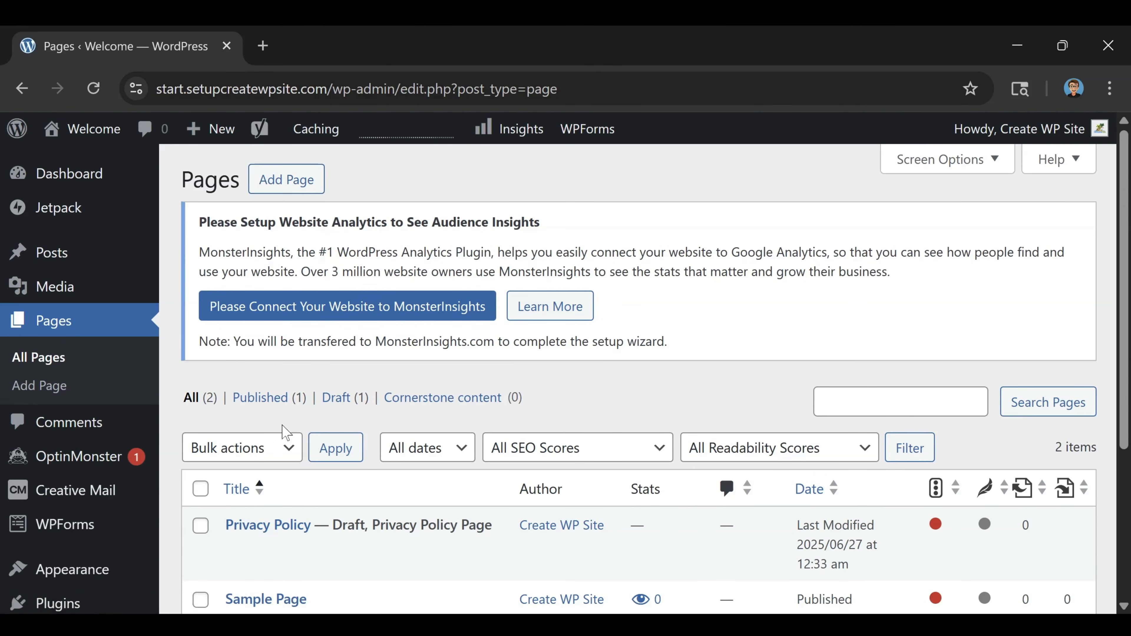
click(58, 431)
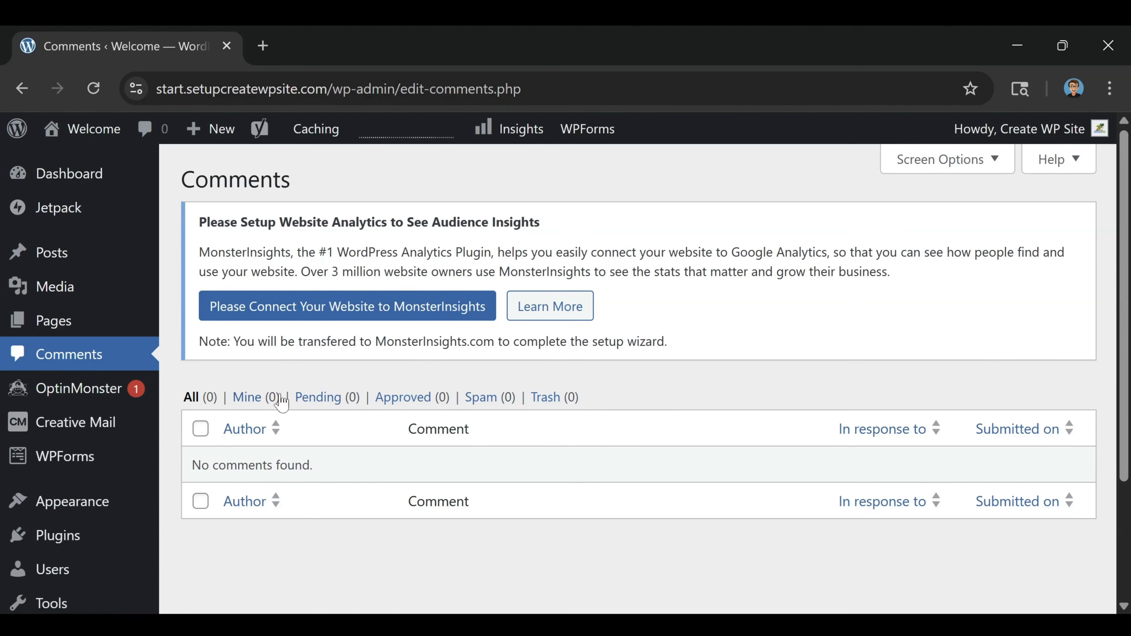
Step: Examine the installed themes in the site's appearance section
click(68, 503)
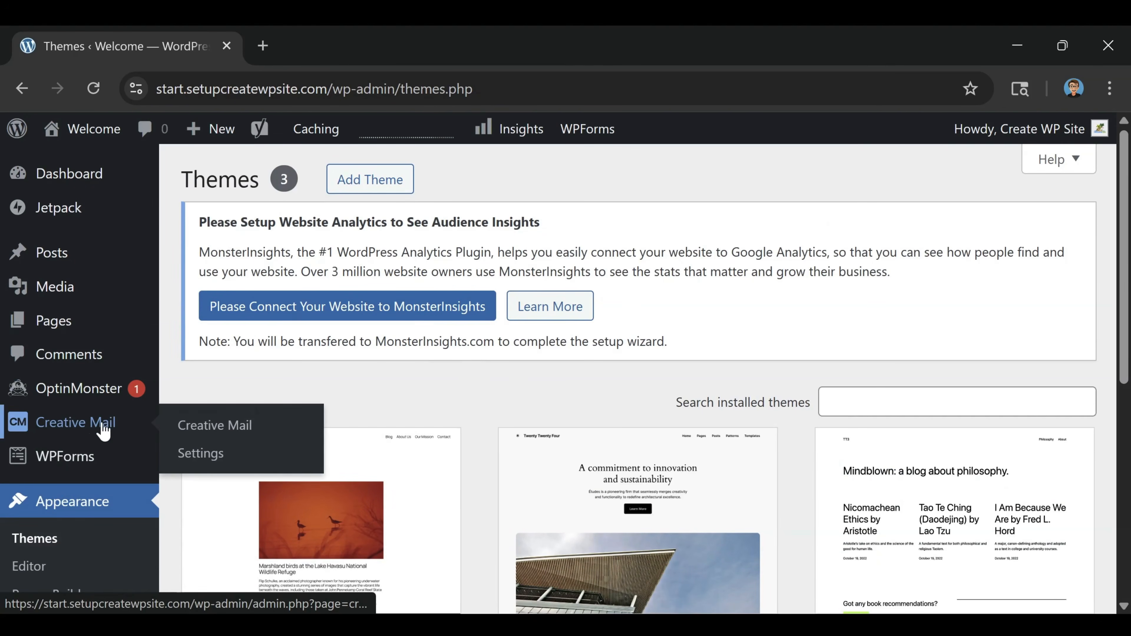
scroll(103, 430, down, 2)
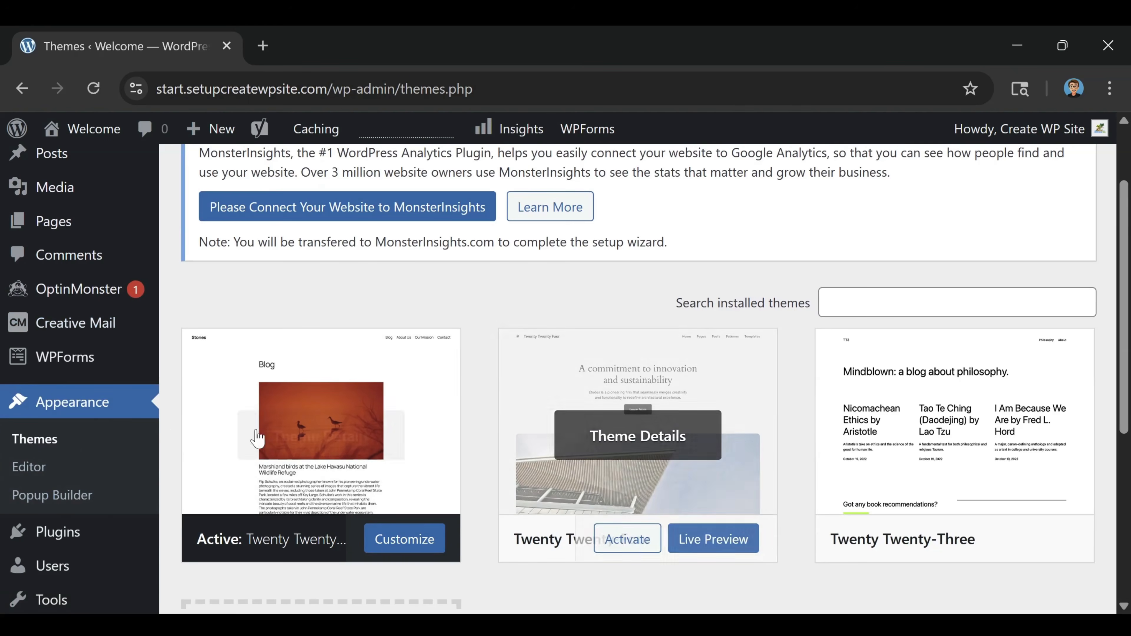
scroll(42, 420, down, 2)
scroll(42, 420, down, 4)
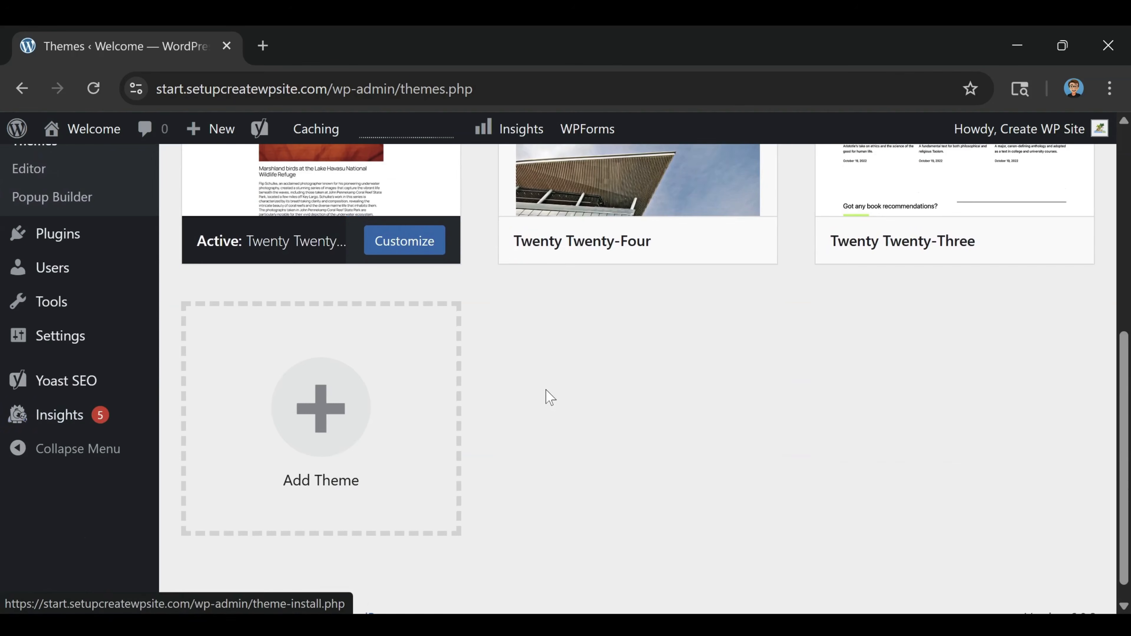
scroll(548, 397, up, 6)
Step: Look through the list of installed plugins with their descriptions and update settings
click(52, 530)
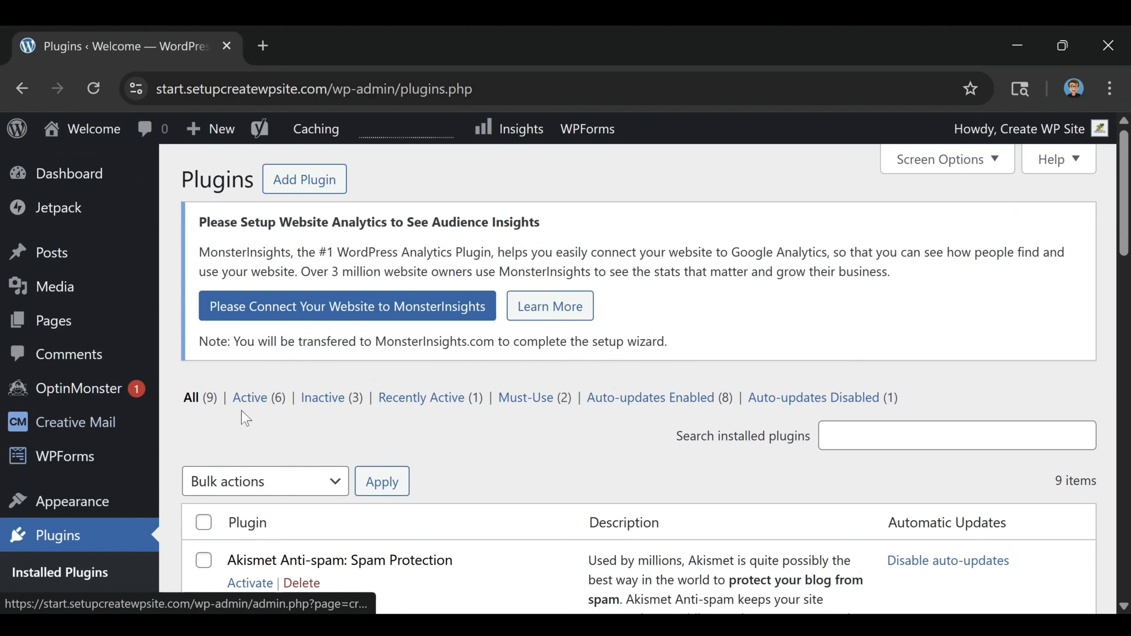
scroll(624, 455, down, 10)
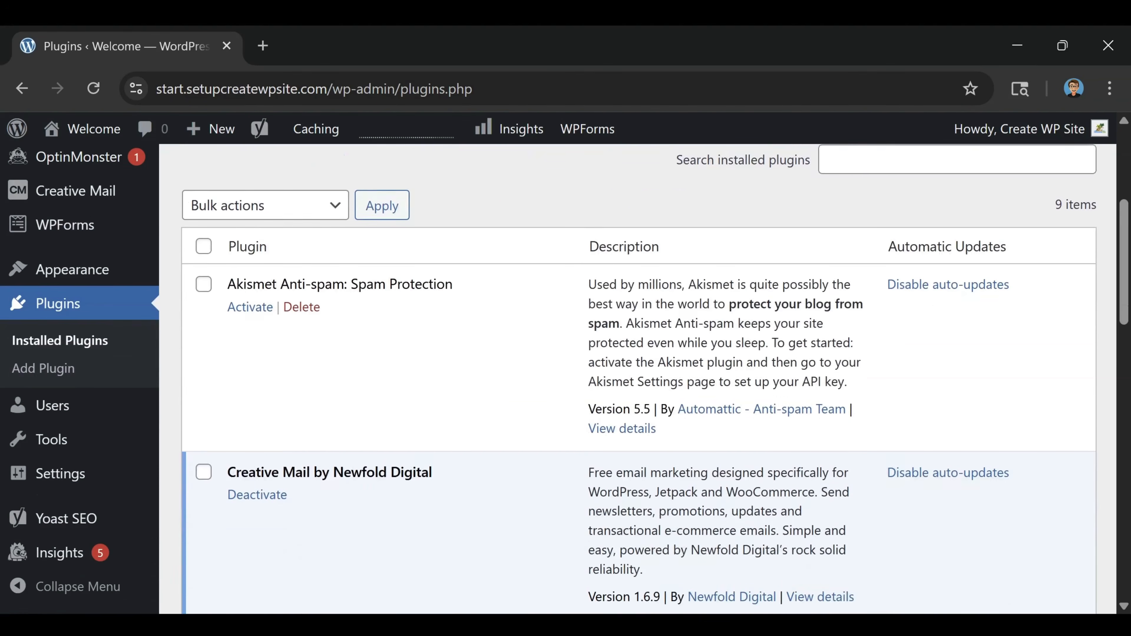
scroll(490, 424, up, 10)
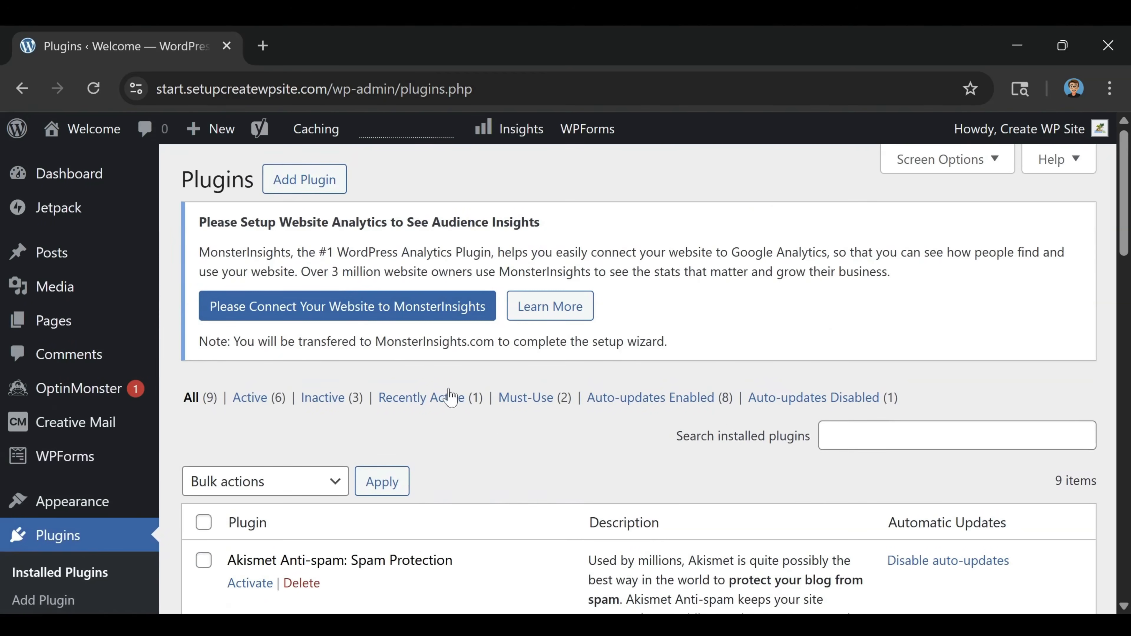
Step: Open the page for adding plugins and view the featured and popular plugins
click(306, 182)
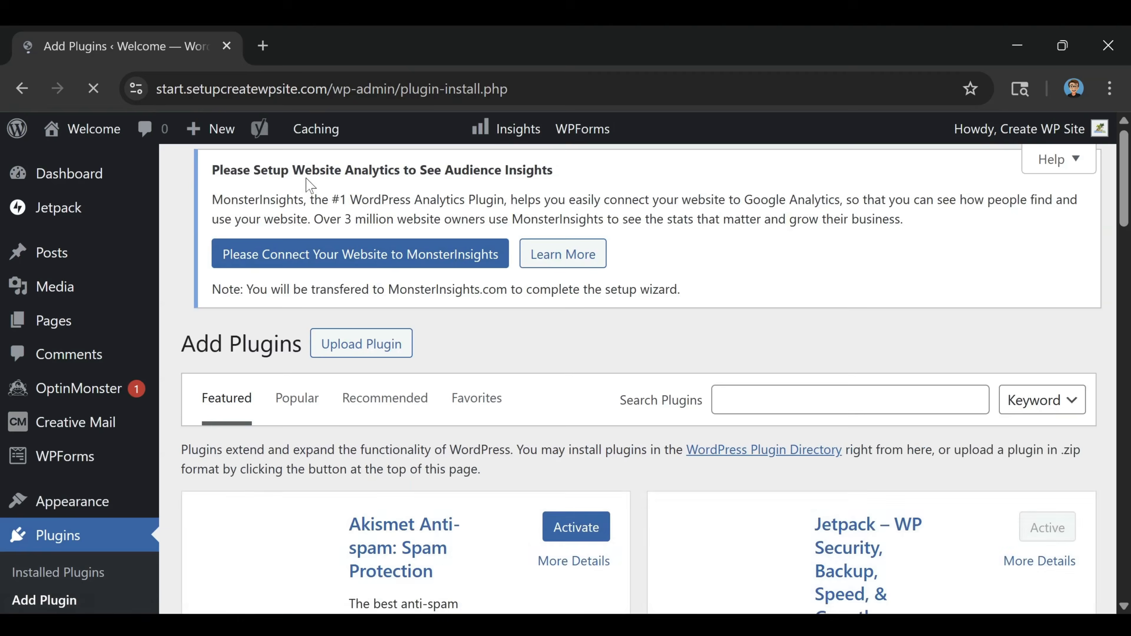
scroll(607, 442, down, 4)
scroll(579, 442, up, 4)
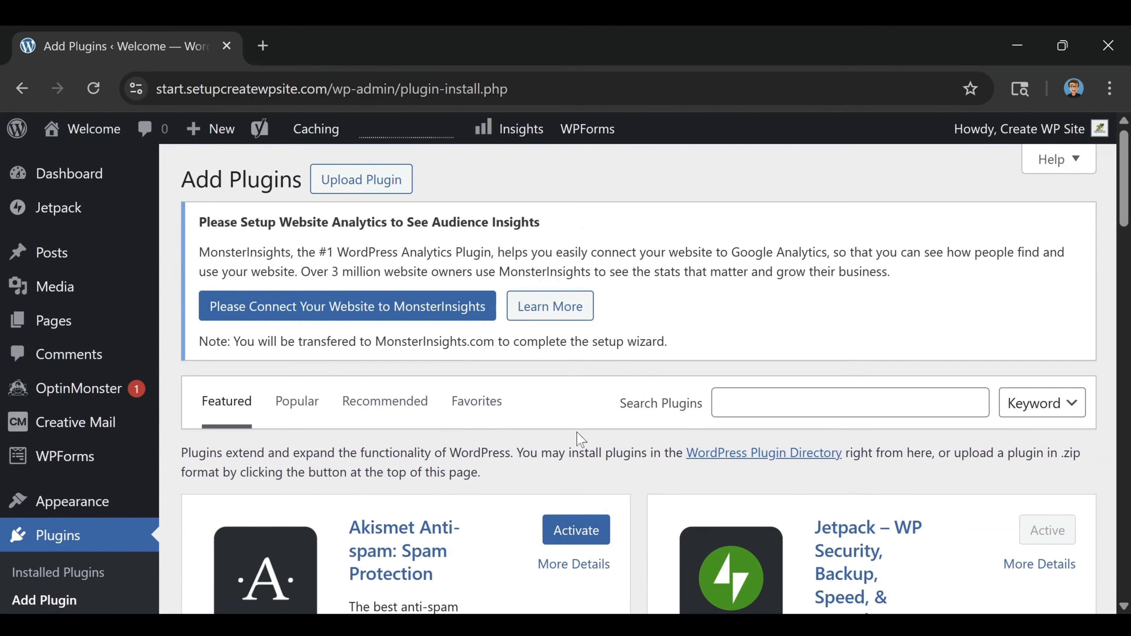
mouse_move(89, 435)
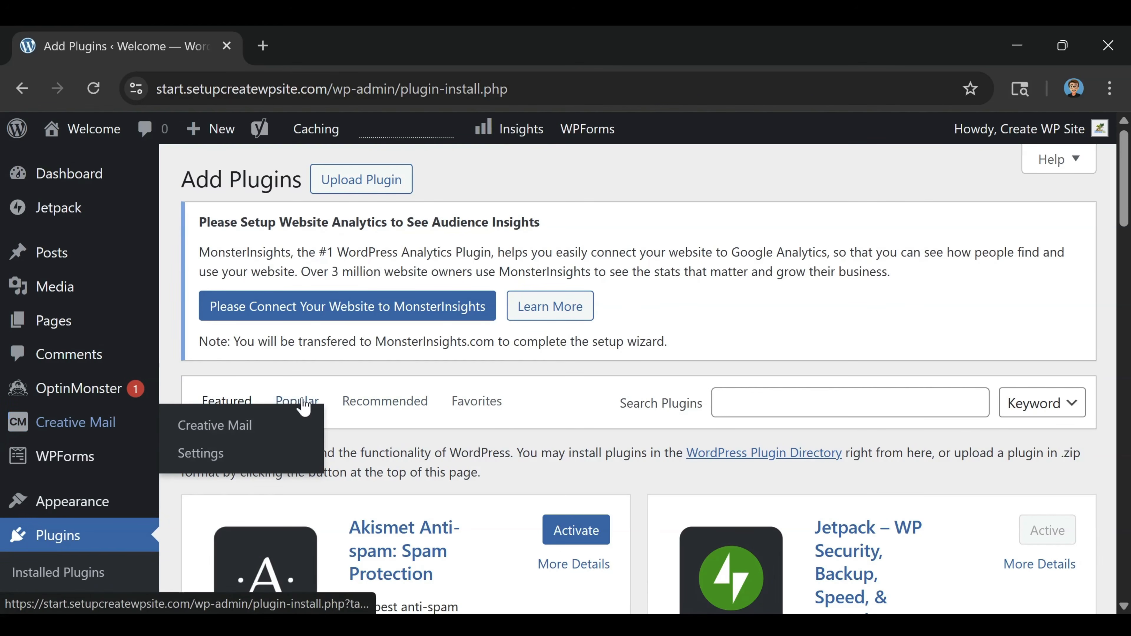
click(304, 405)
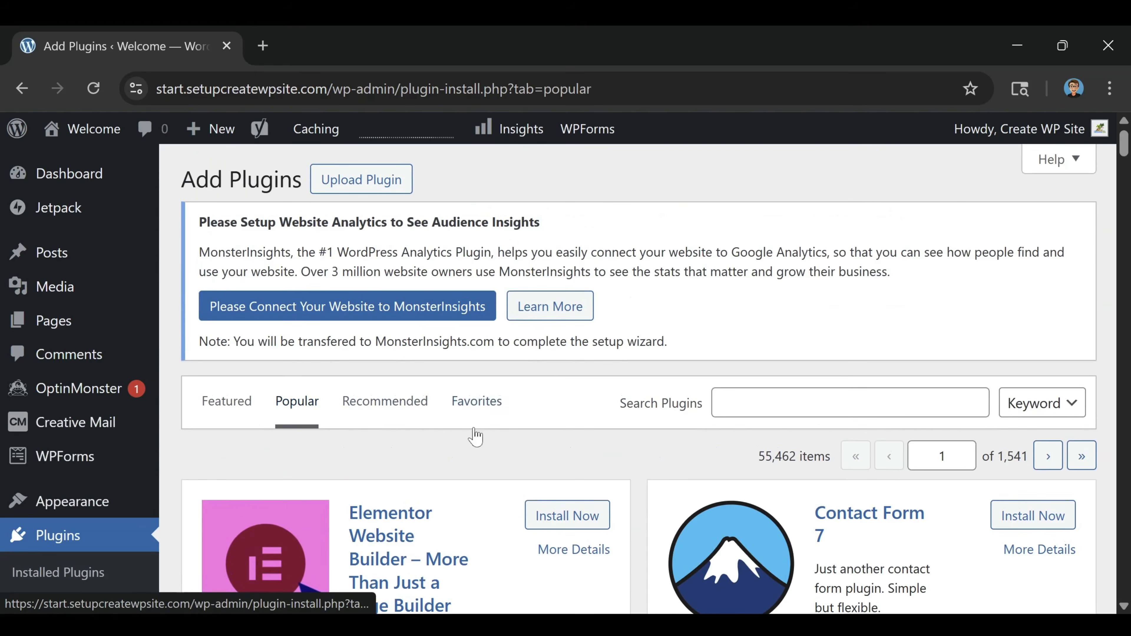
Step: Browse the popular plugins with their descriptions, ratings and compatibility information on the Add Plugins page
scroll(477, 439, down, 5)
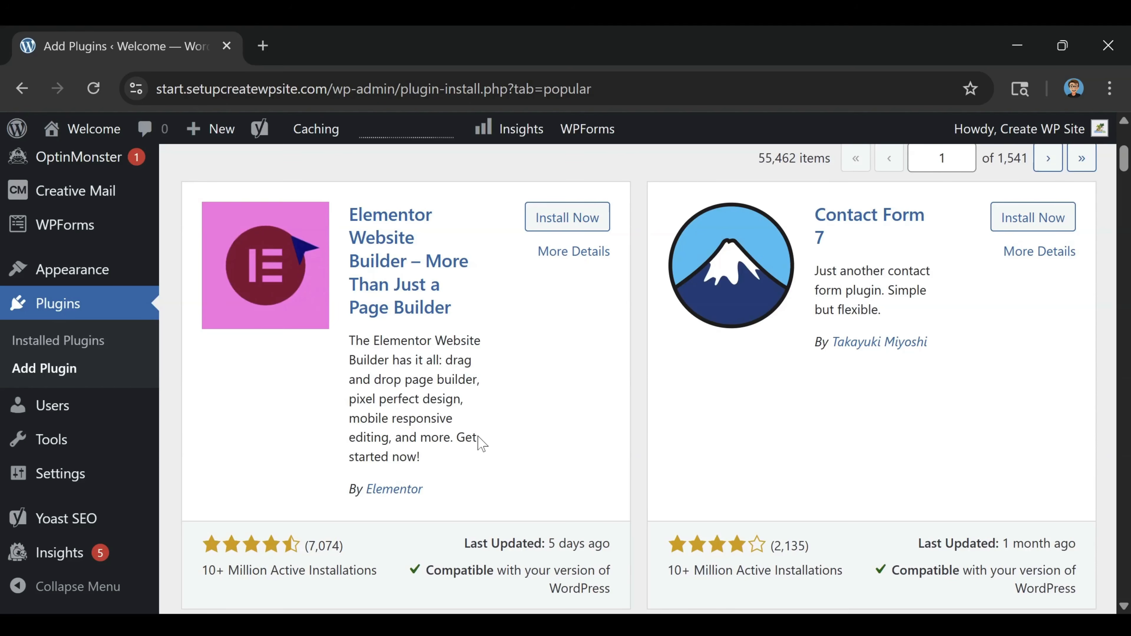
scroll(758, 377, down, 4)
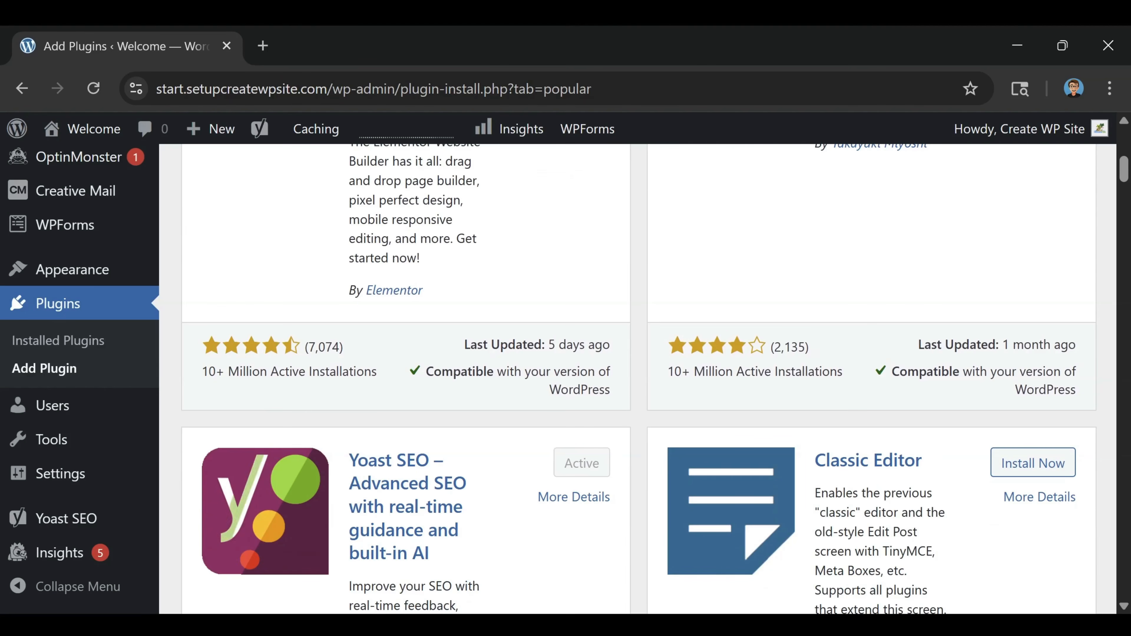
scroll(449, 381, down, 4)
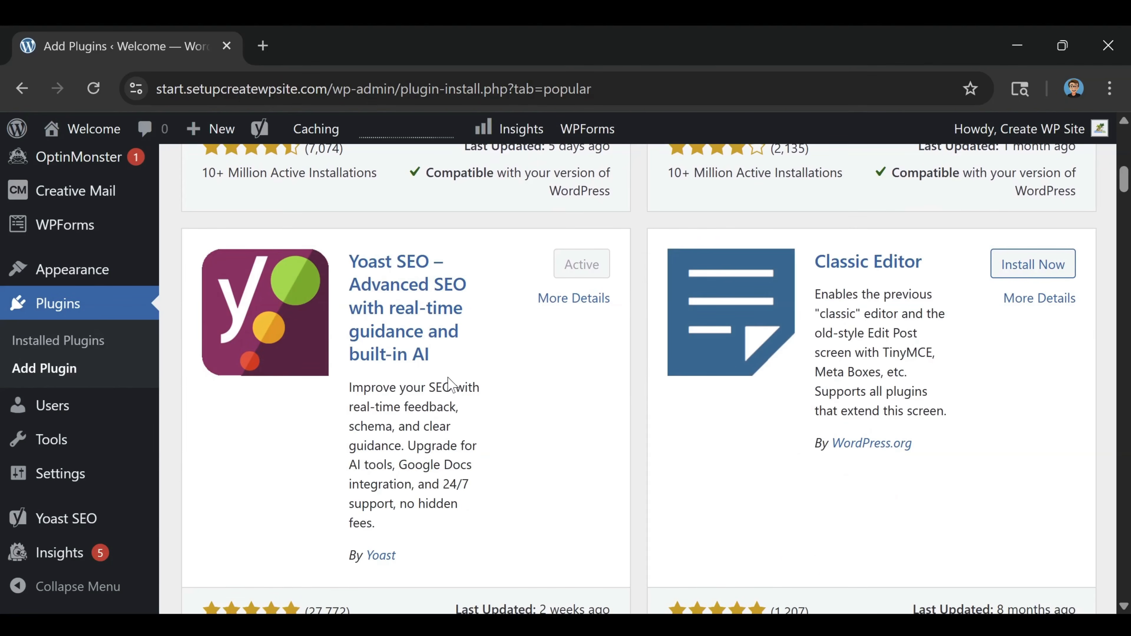
scroll(450, 381, down, 10)
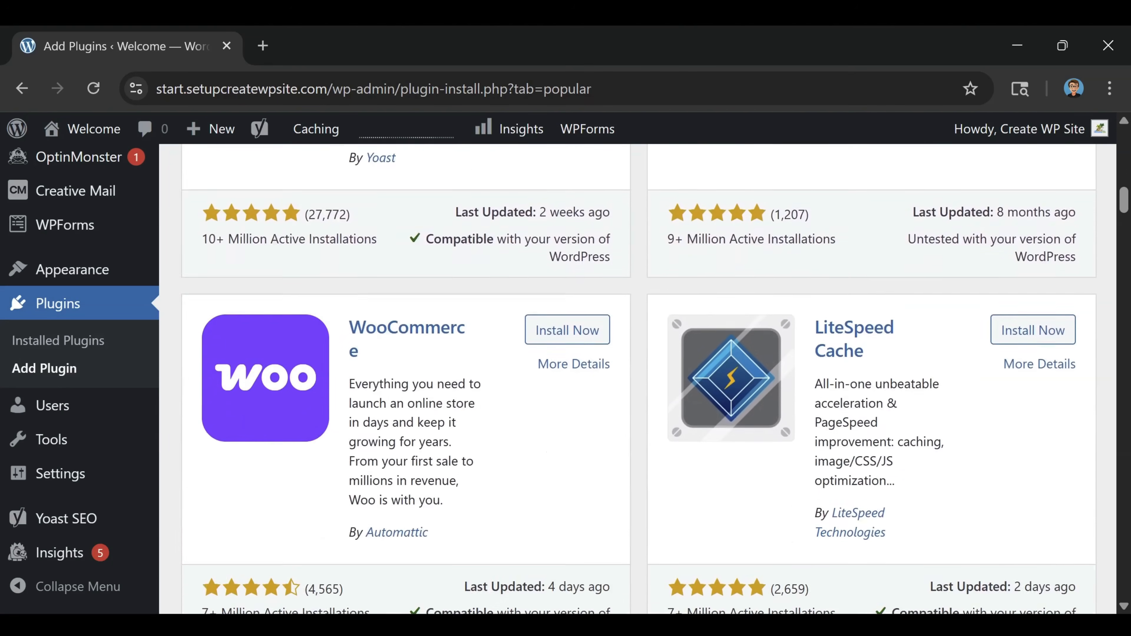
scroll(450, 392, up, 10)
scroll(450, 396, up, 8)
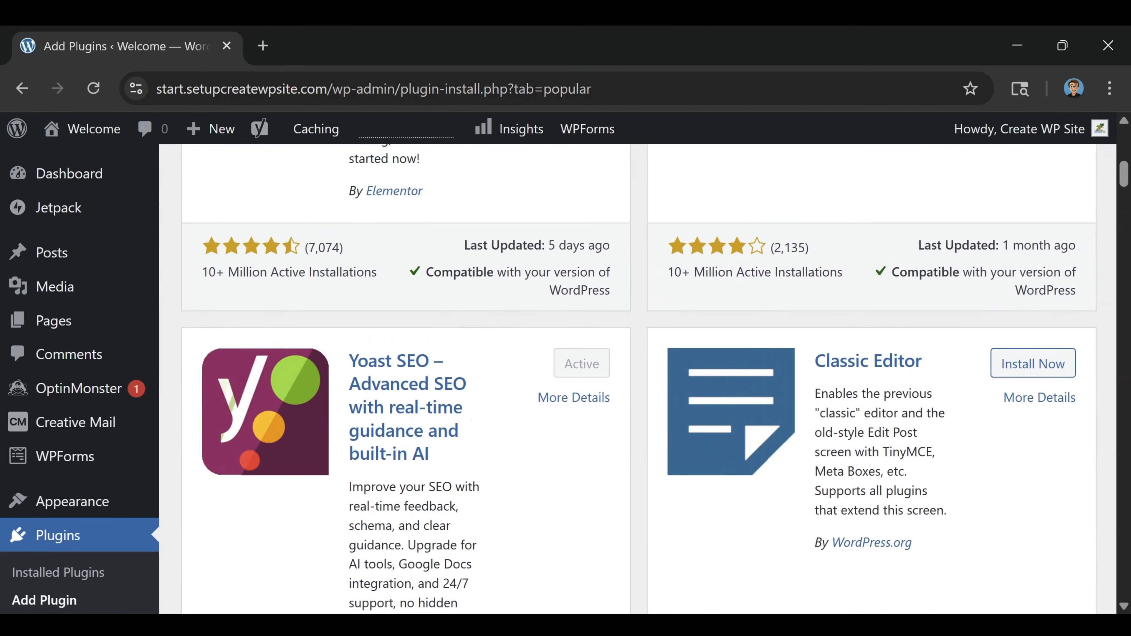
scroll(450, 396, up, 4)
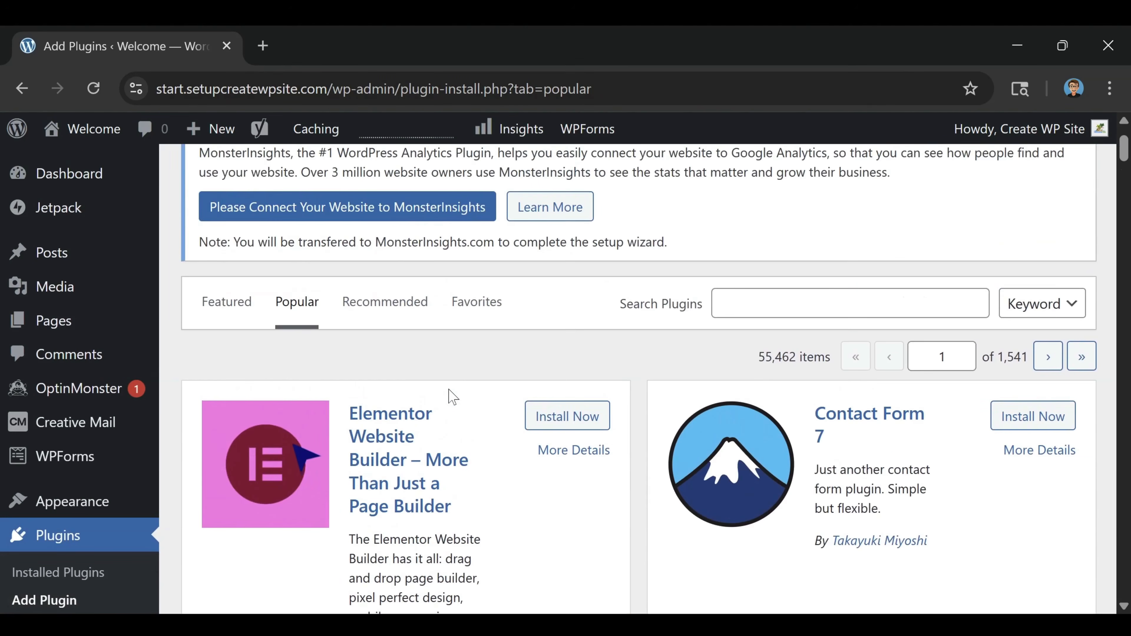
Step: View the list of the site's users and open the page for adding a user
scroll(96, 412, down, 5)
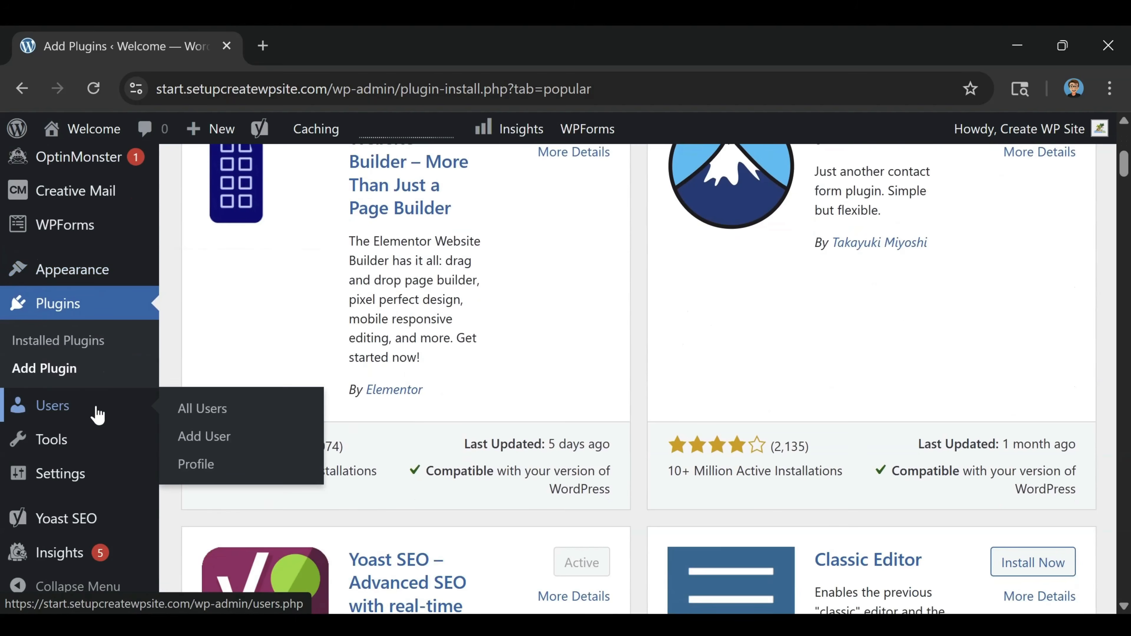
click(49, 421)
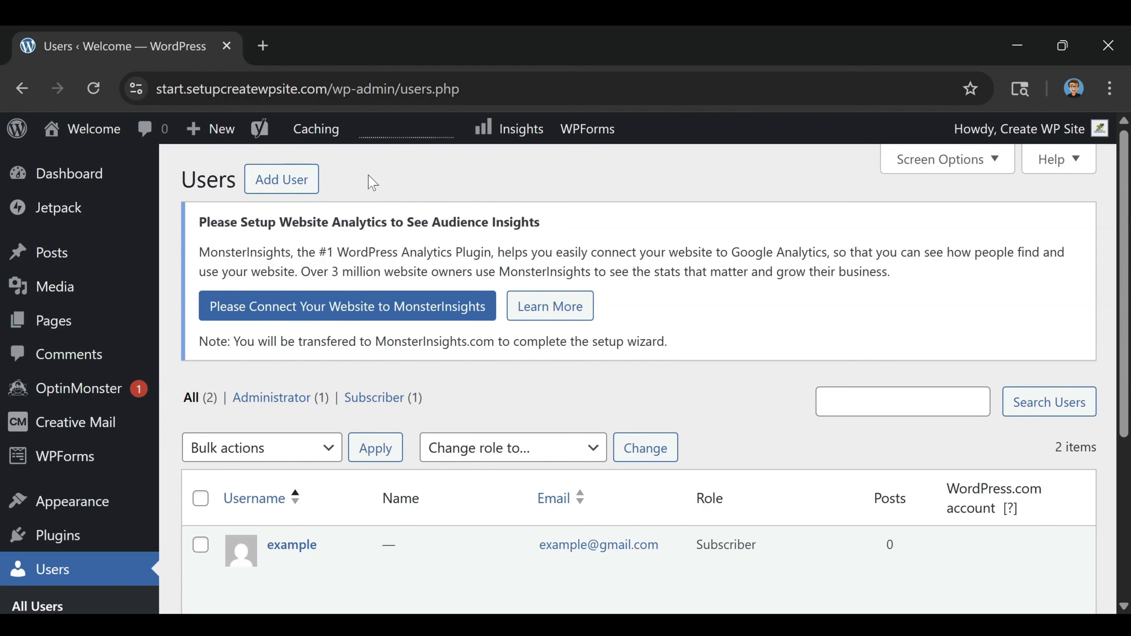
click(267, 179)
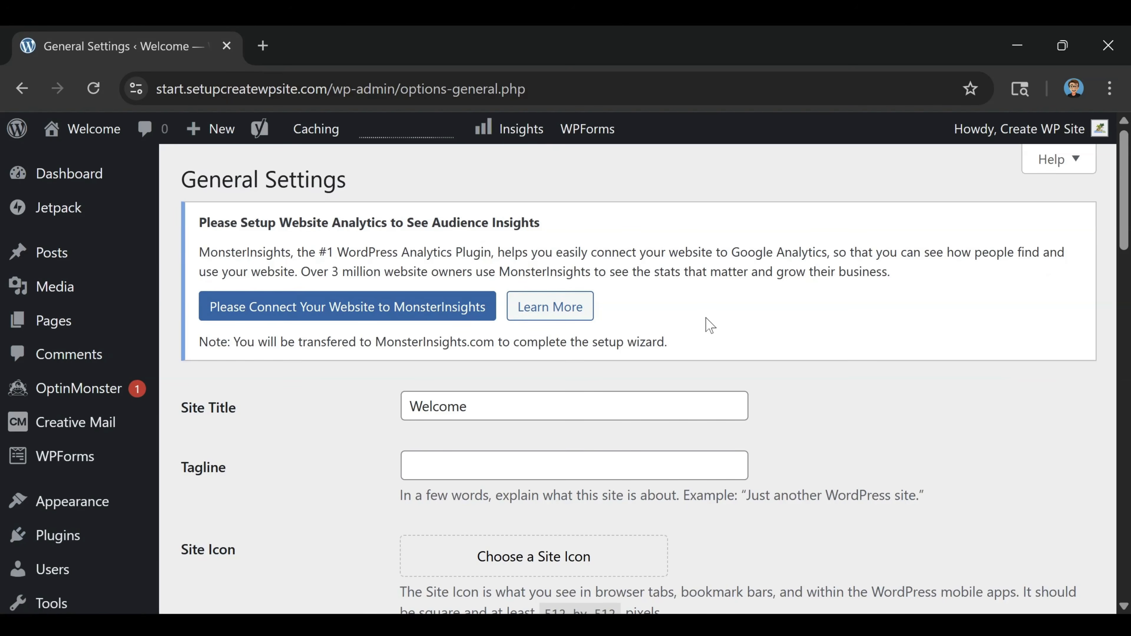
Step: Look through the general settings, from site title and site icon down to date and time formats and cache level
scroll(711, 326, down, 2)
scroll(694, 332, down, 1)
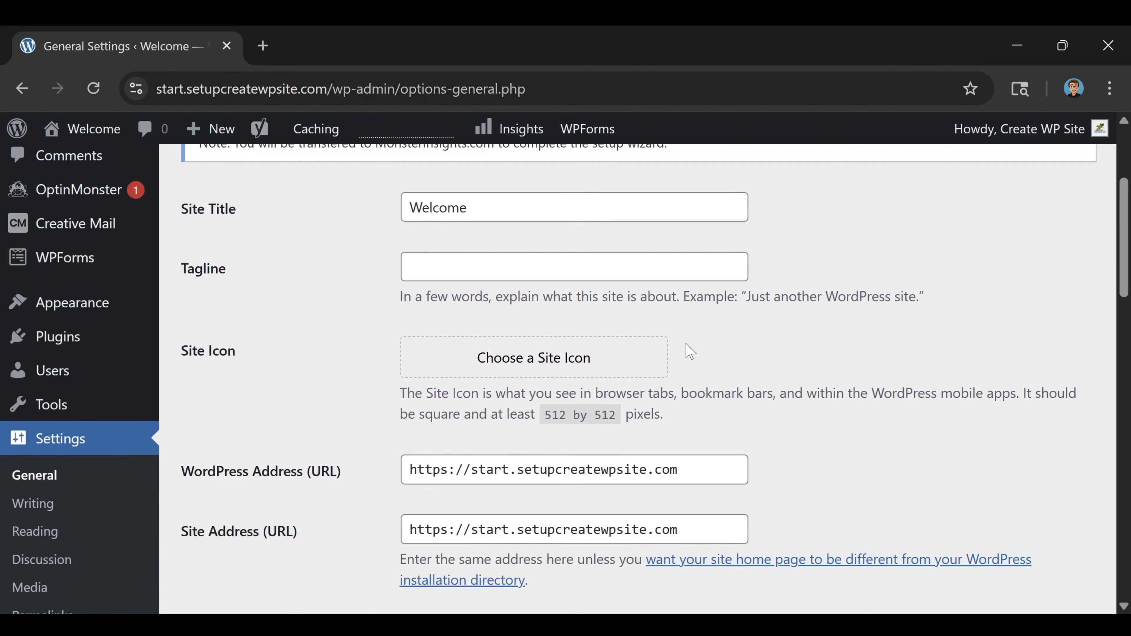
scroll(691, 351, down, 10)
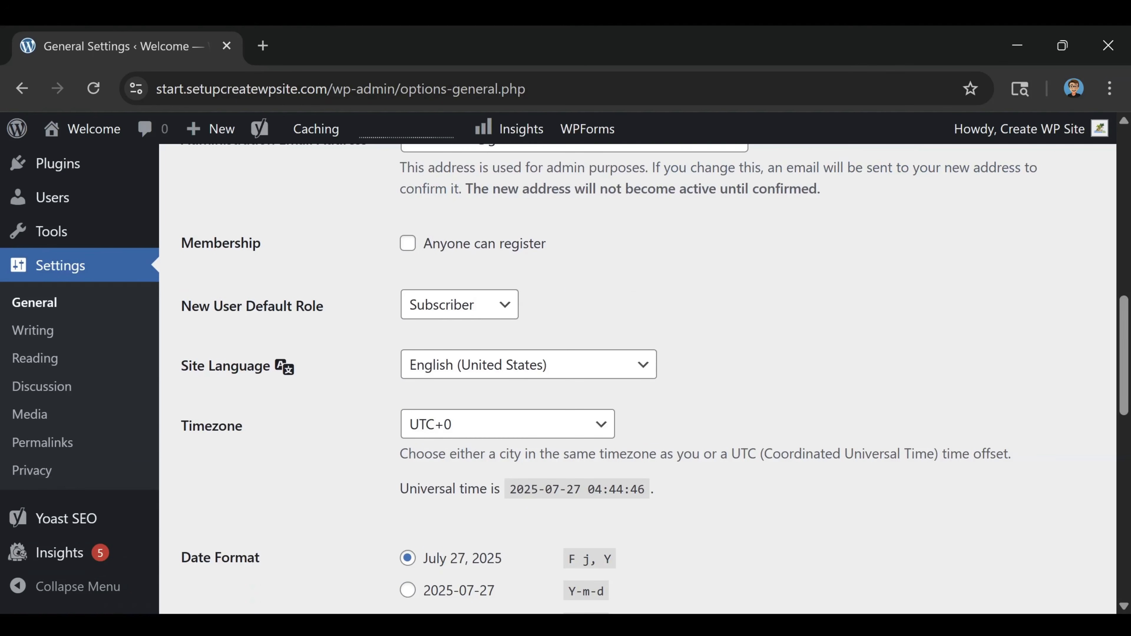
scroll(680, 361, down, 10)
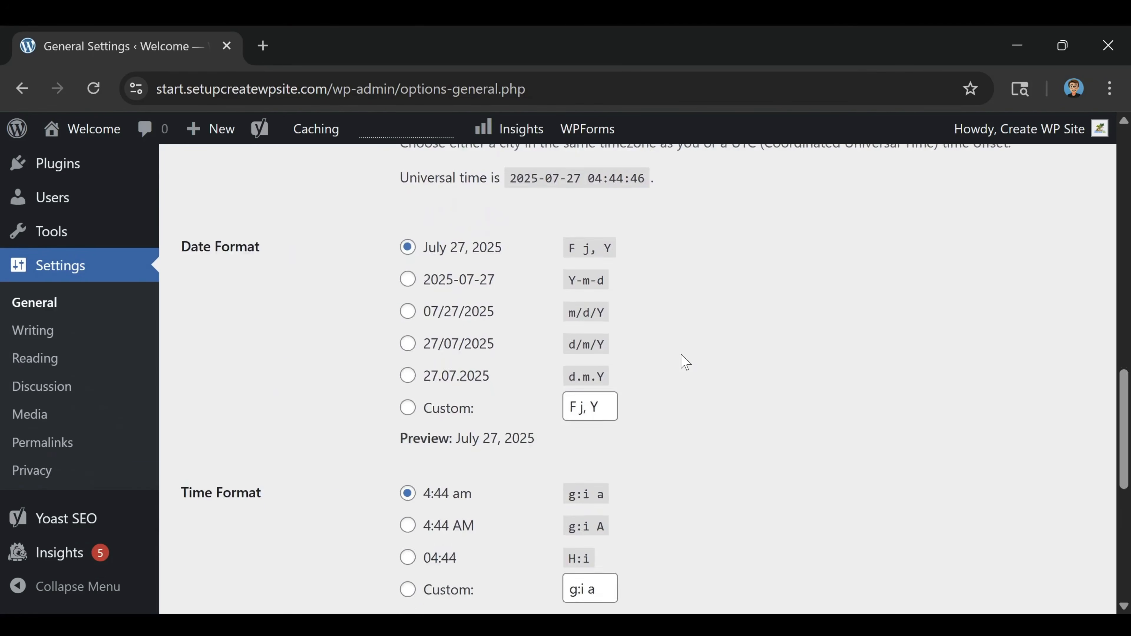
scroll(682, 375, down, 2)
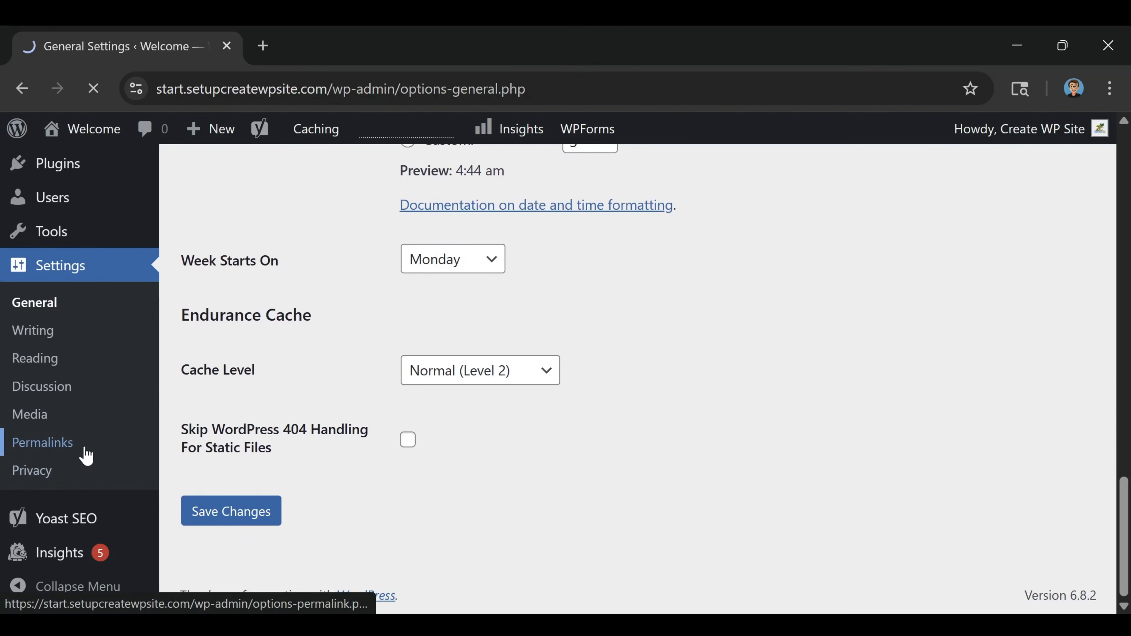
Step: Examine the permalink structure options and available tags, and view the Tools page
click(72, 447)
scroll(359, 476, down, 8)
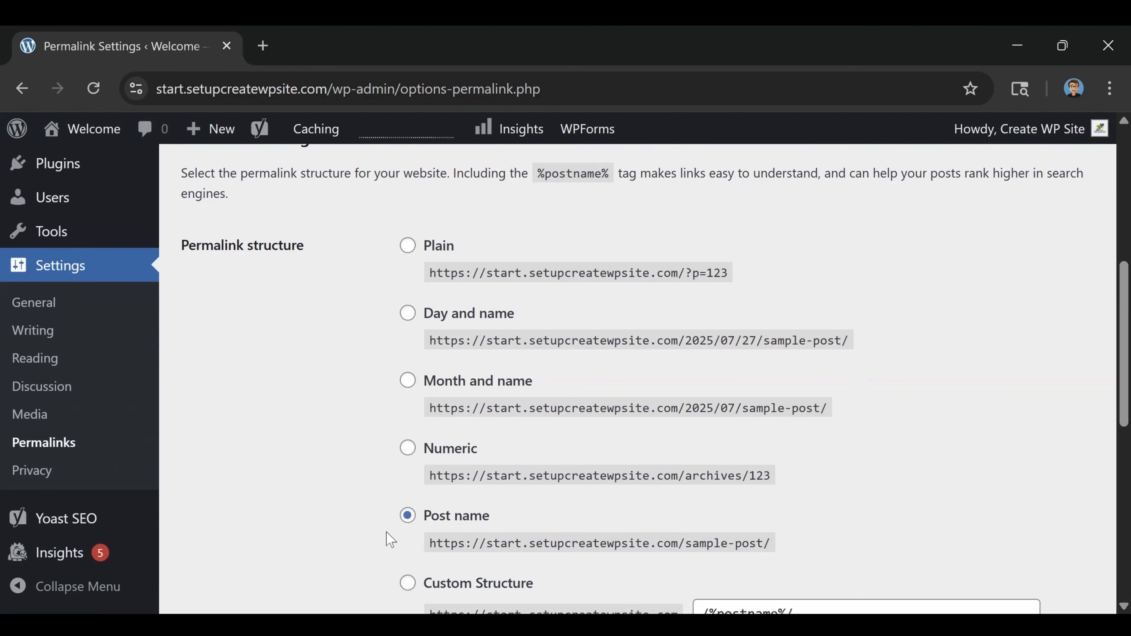
scroll(68, 392, down, 5)
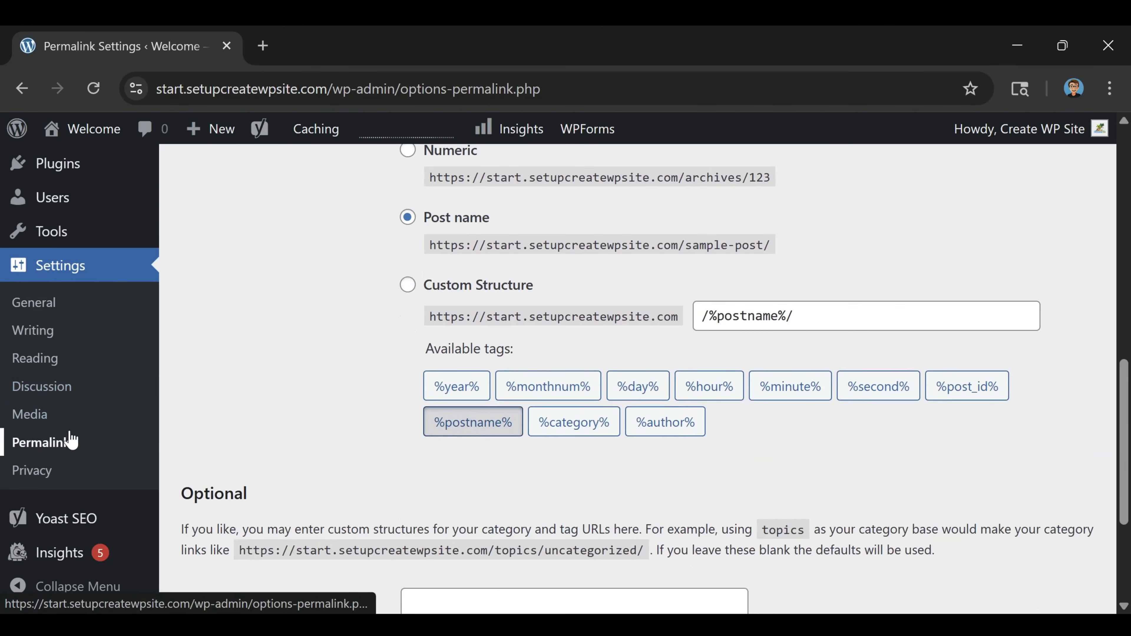
click(40, 233)
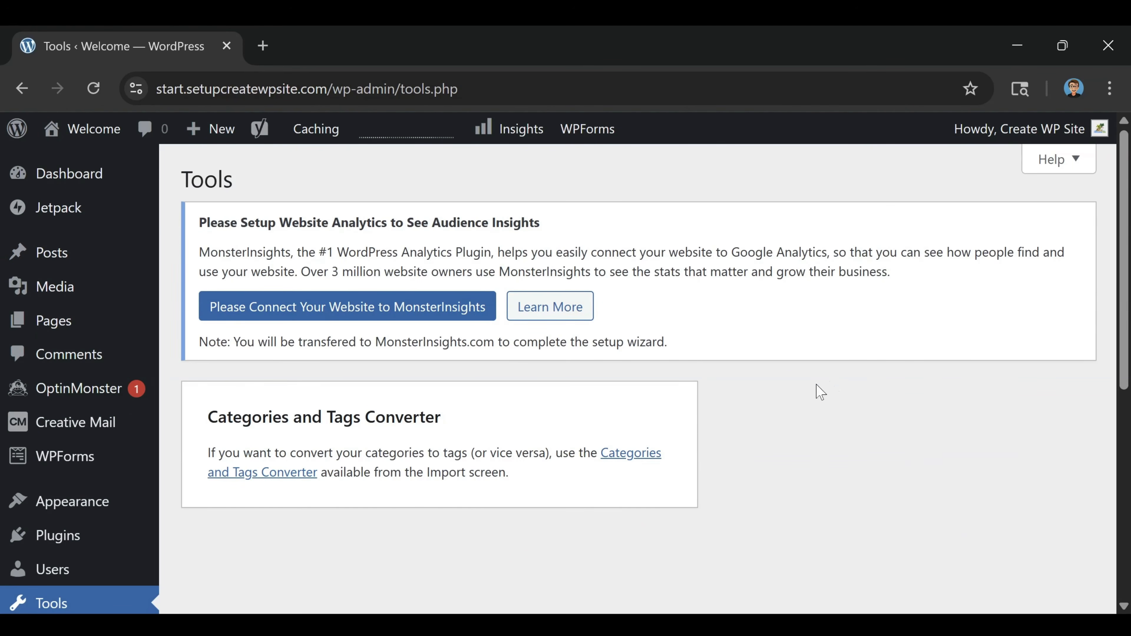
Step: Return to the dashboard home and look over its widgets and the sections available in the admin navigation
click(58, 190)
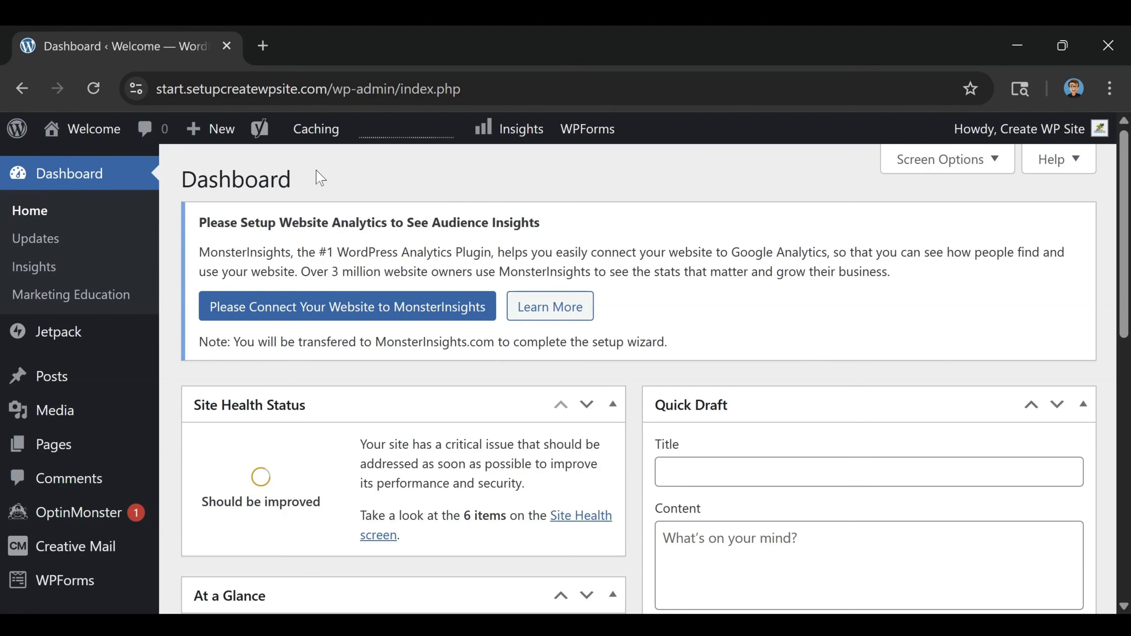
scroll(39, 289, down, 2)
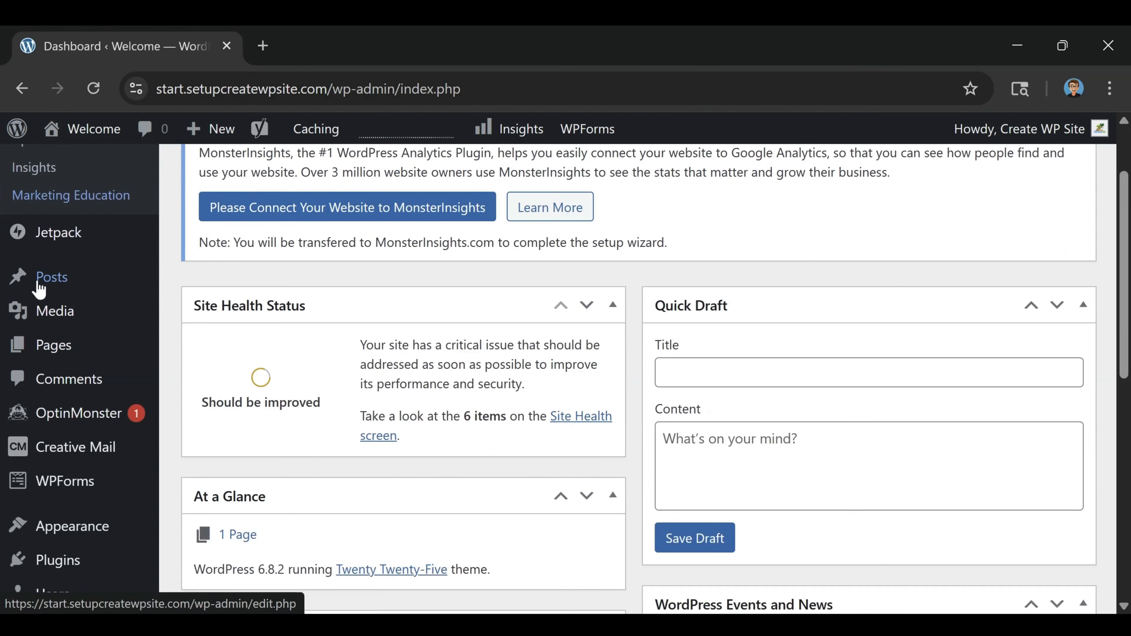
scroll(39, 289, down, 2)
scroll(39, 289, down, 4)
scroll(40, 296, up, 2)
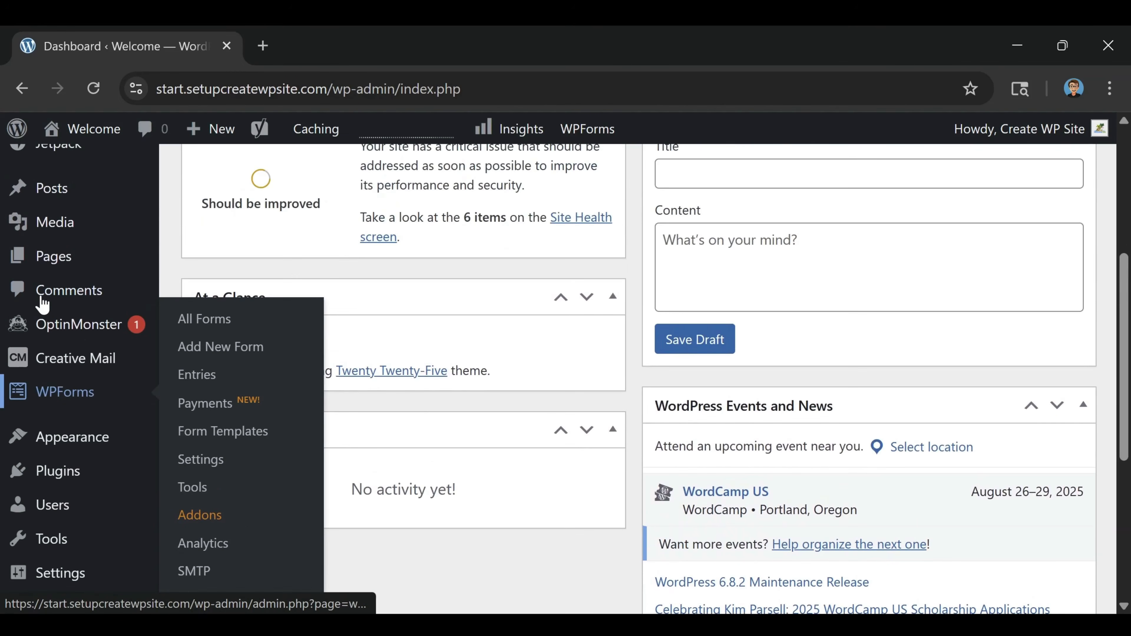
scroll(41, 303, up, 2)
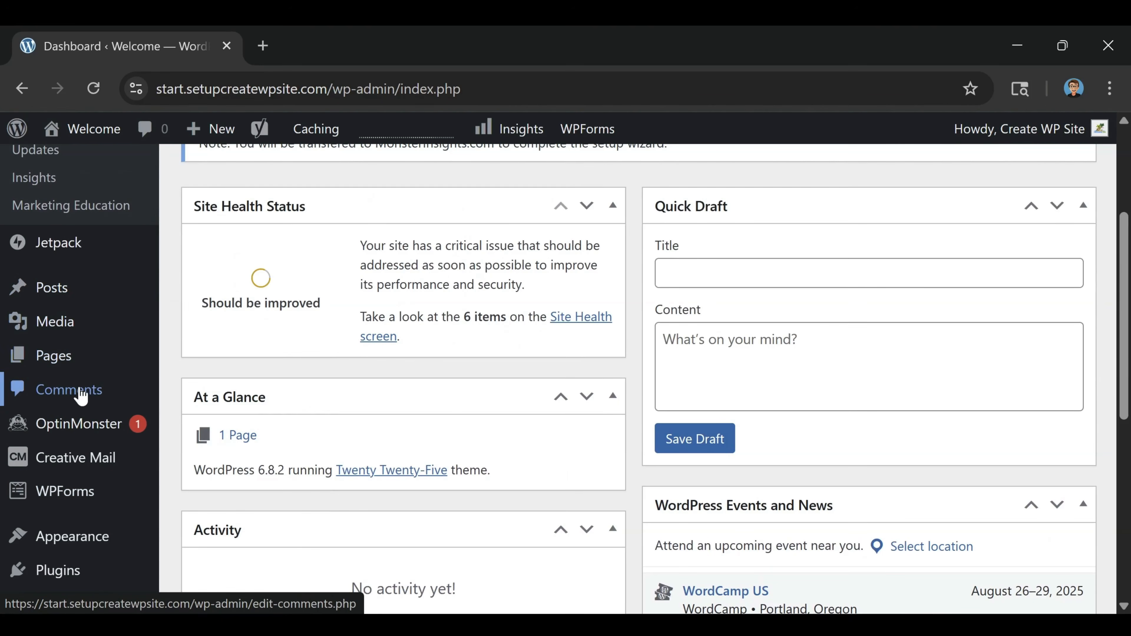
scroll(84, 536, down, 4)
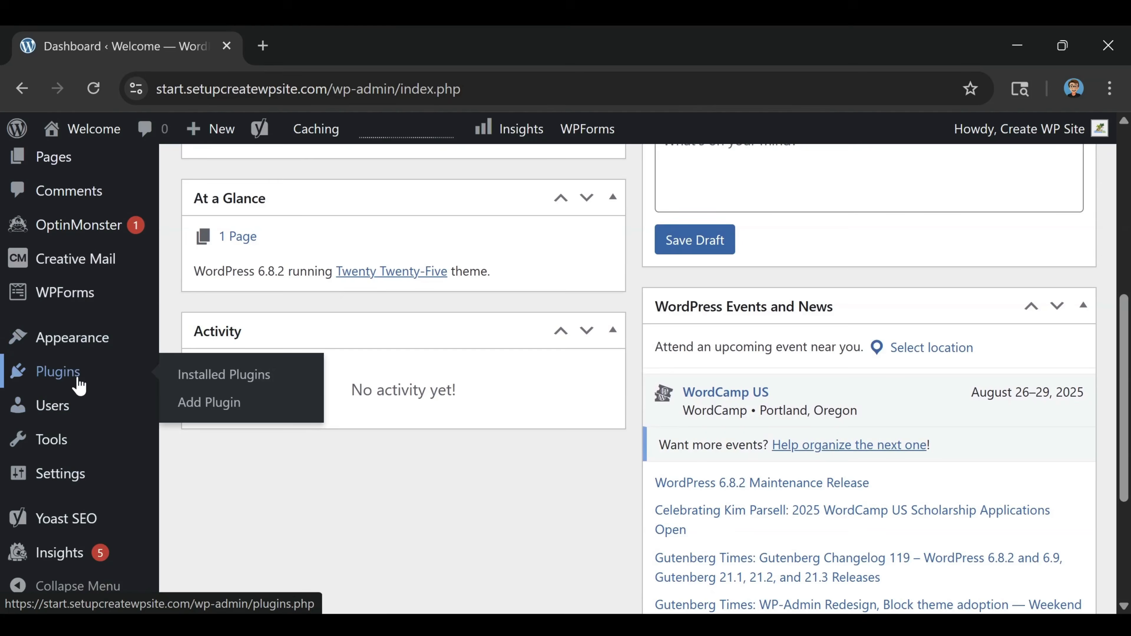
mouse_move(78, 479)
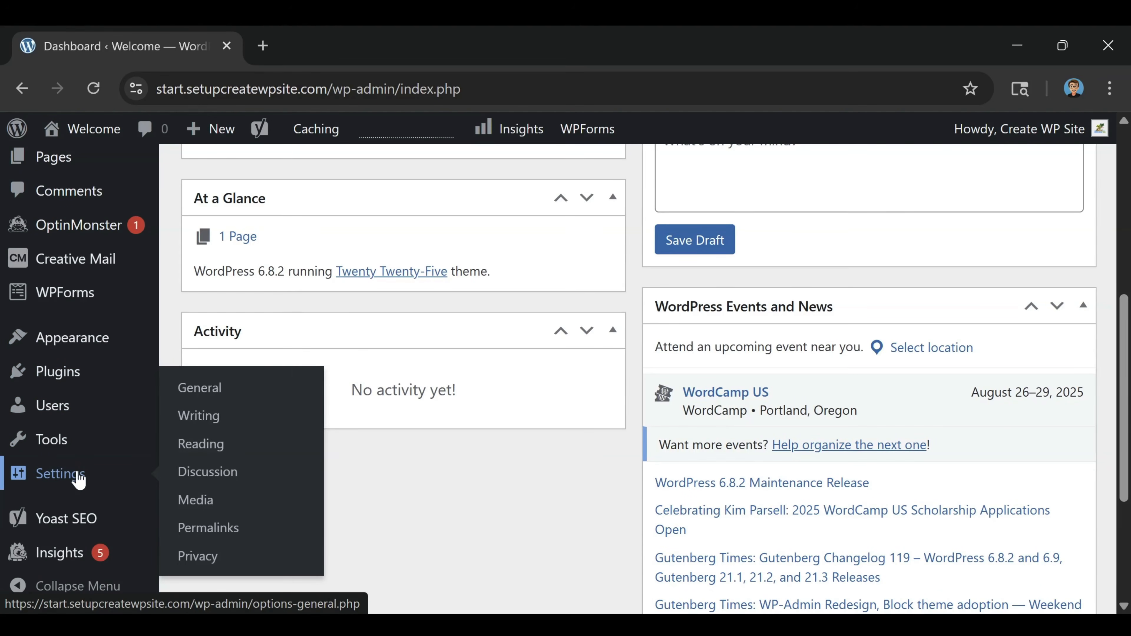
scroll(78, 479, up, 8)
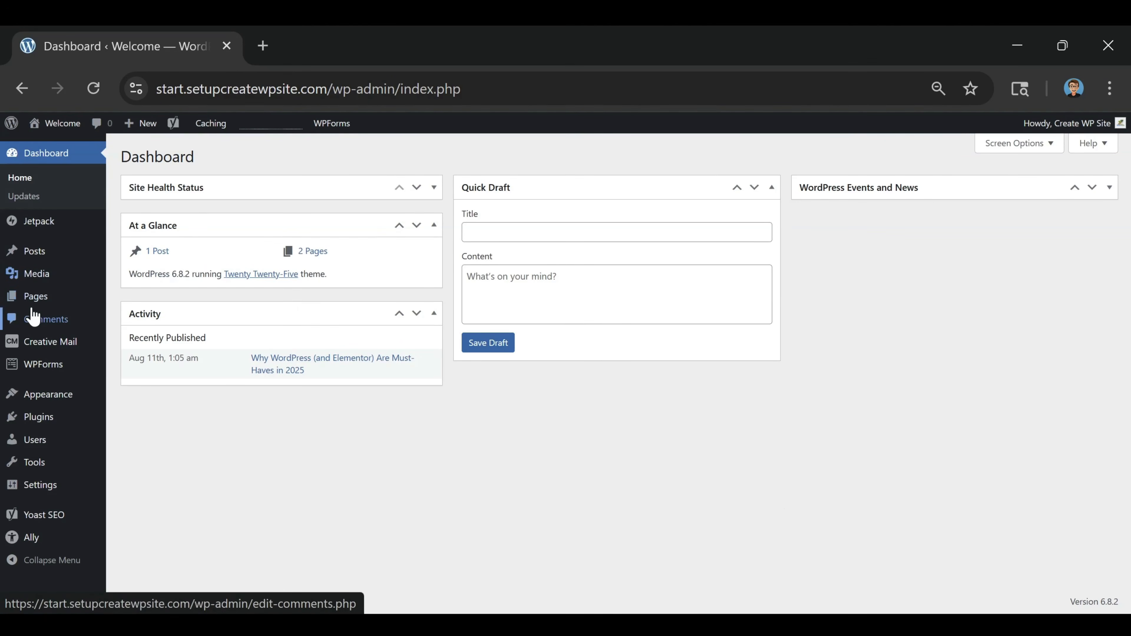
Step: Move the Sample Page from the list of pages to the trash using a bulk action
click(43, 307)
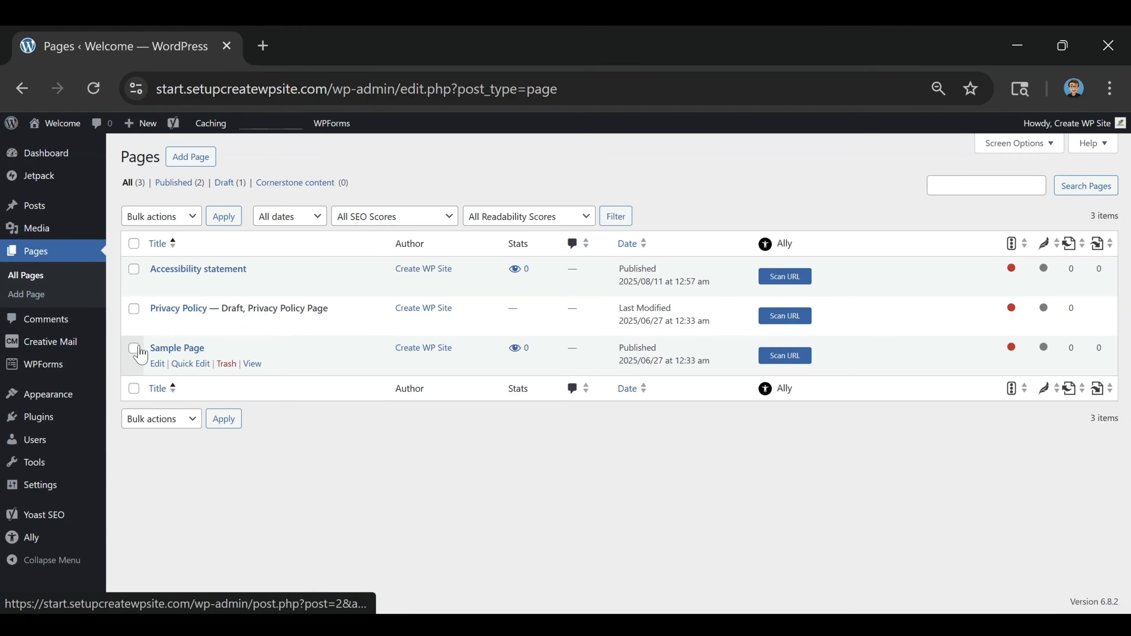
click(135, 348)
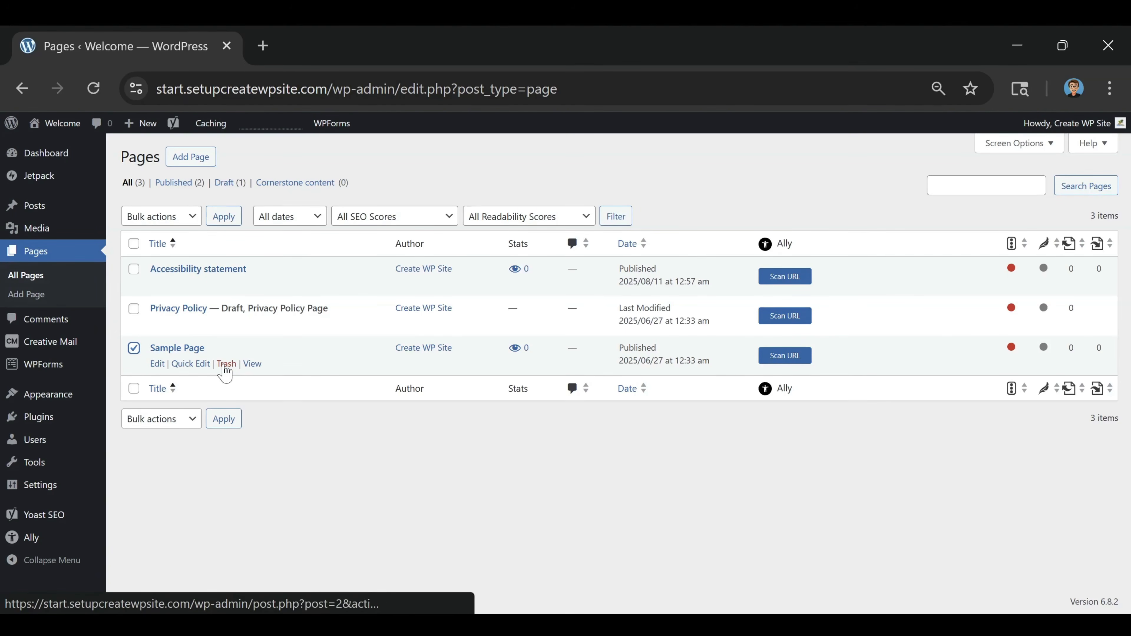
click(167, 218)
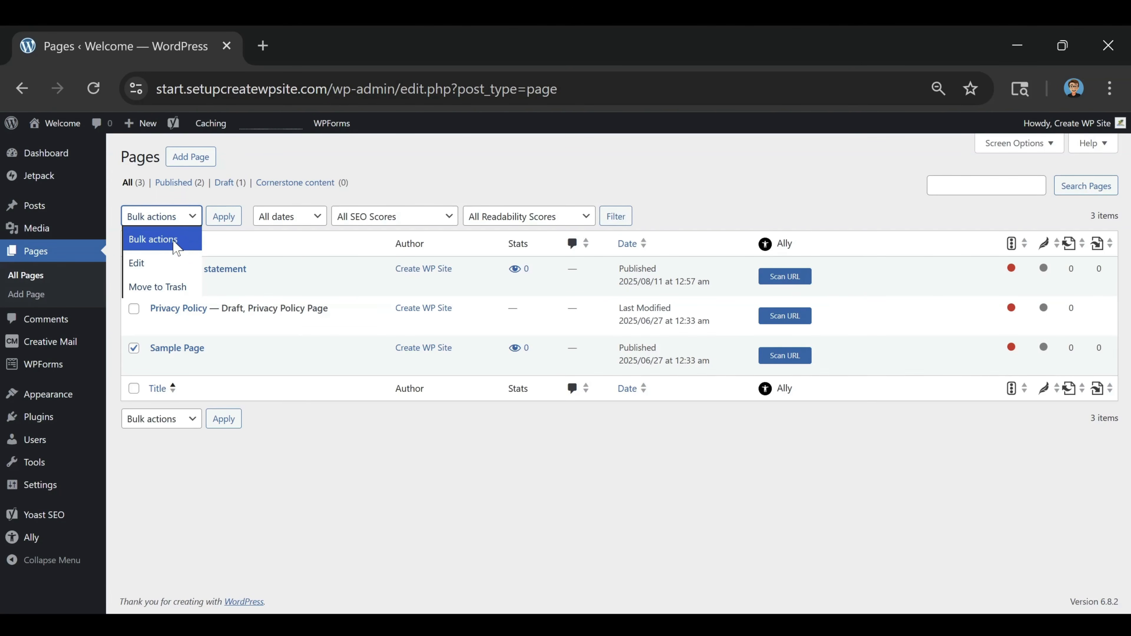
click(169, 287)
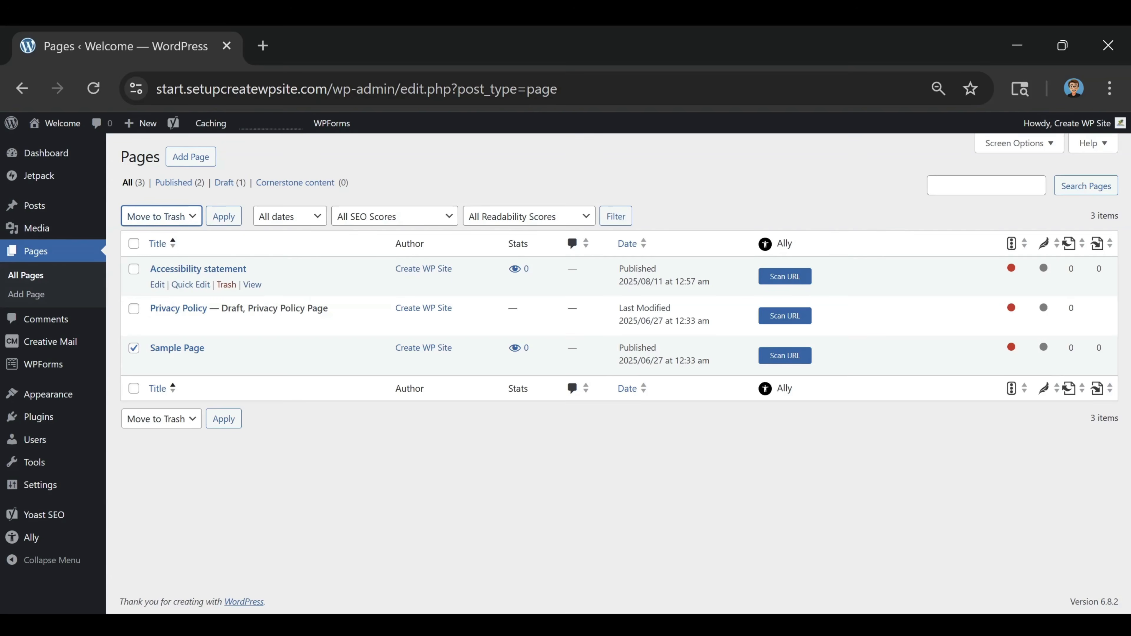
click(219, 218)
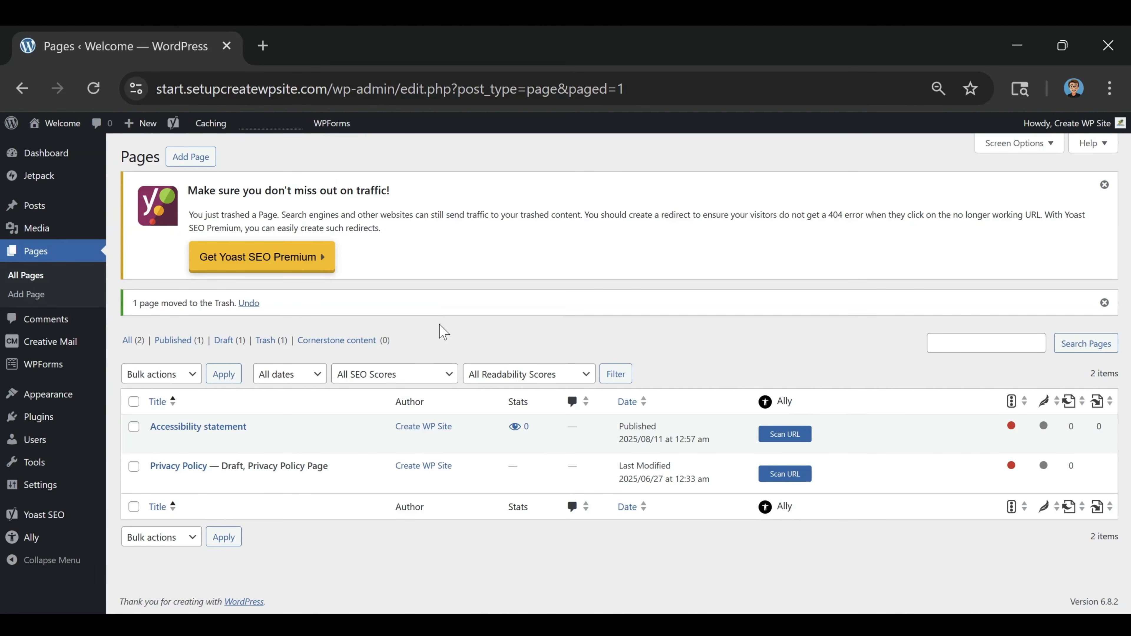
Step: Check the site's posts and comments for default content and return to the dashboard home
click(17, 208)
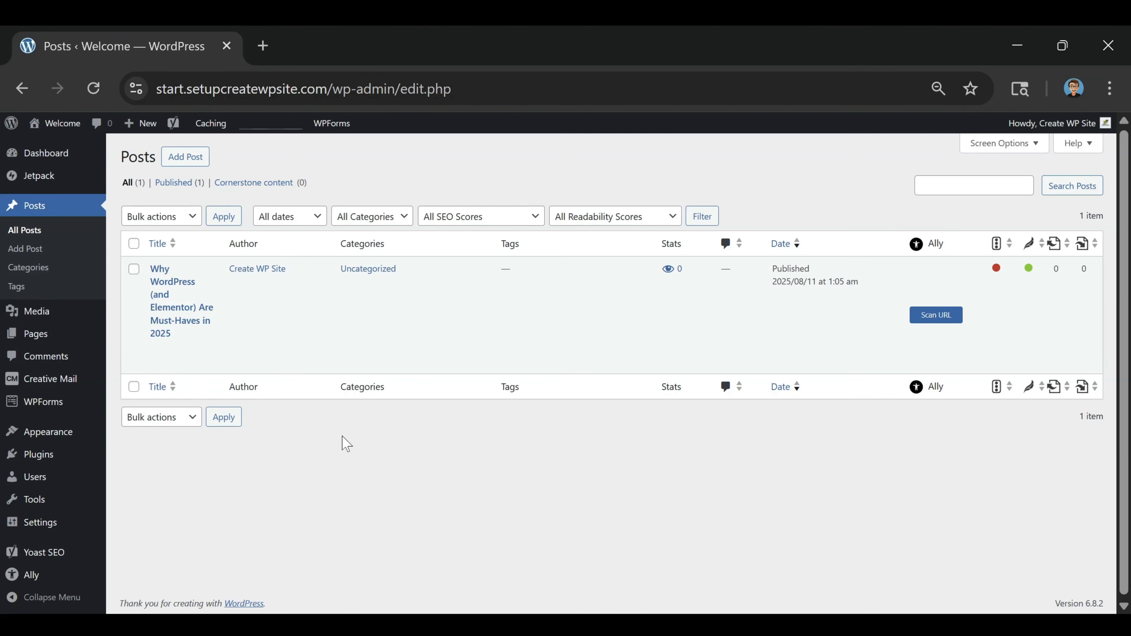
click(67, 362)
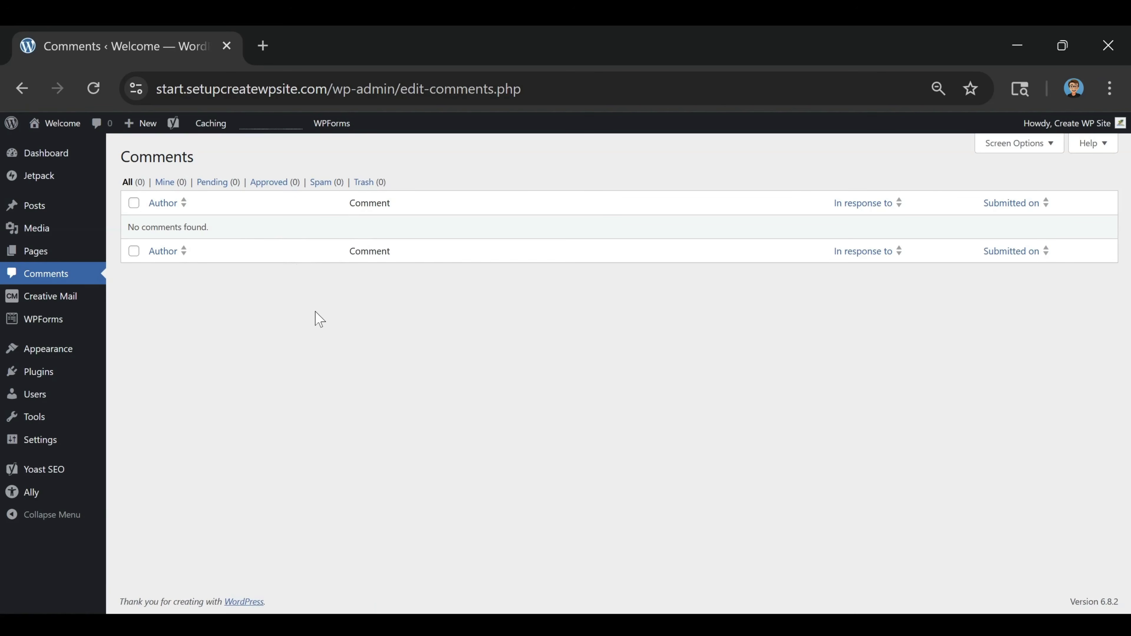
click(47, 158)
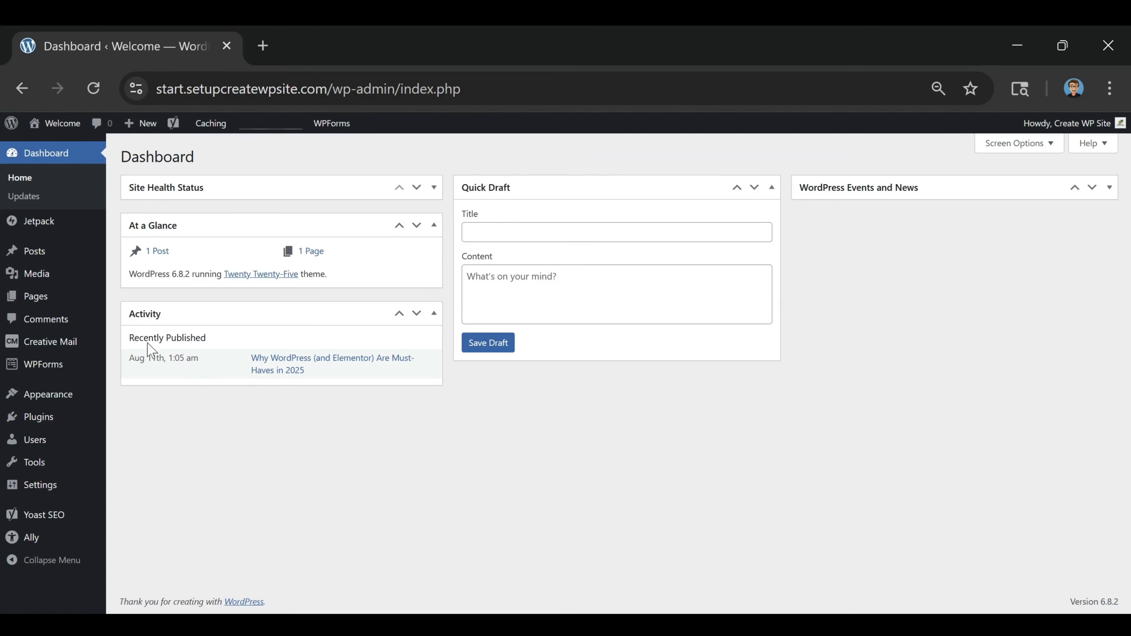
Step: Open the general settings and check the permalink structure chosen in the permalink settings
mouse_move(23, 492)
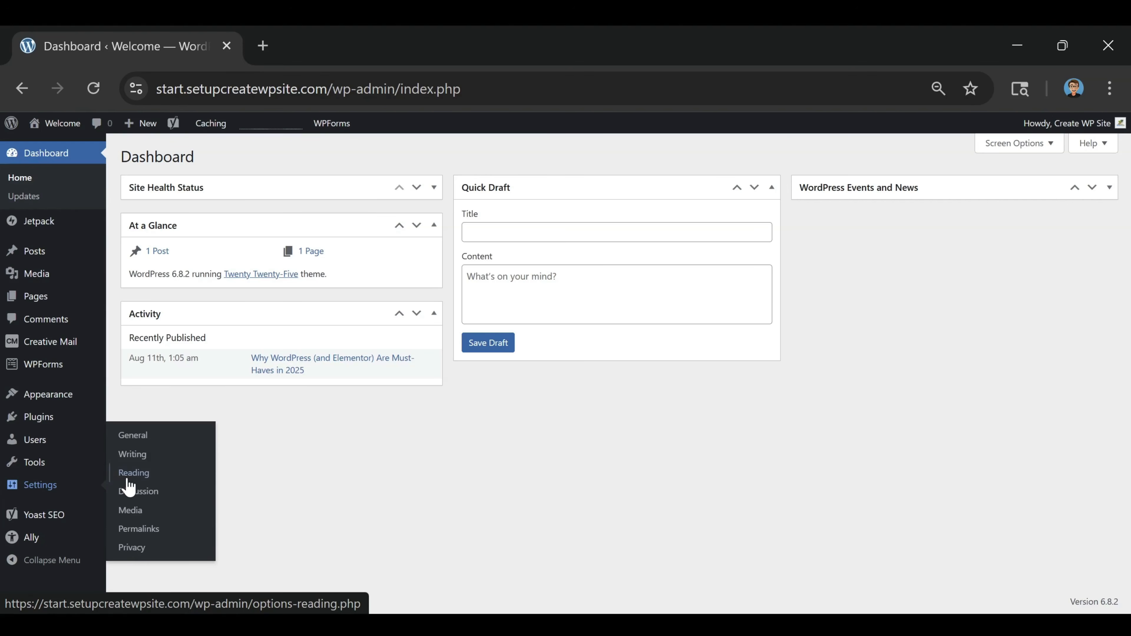
click(138, 441)
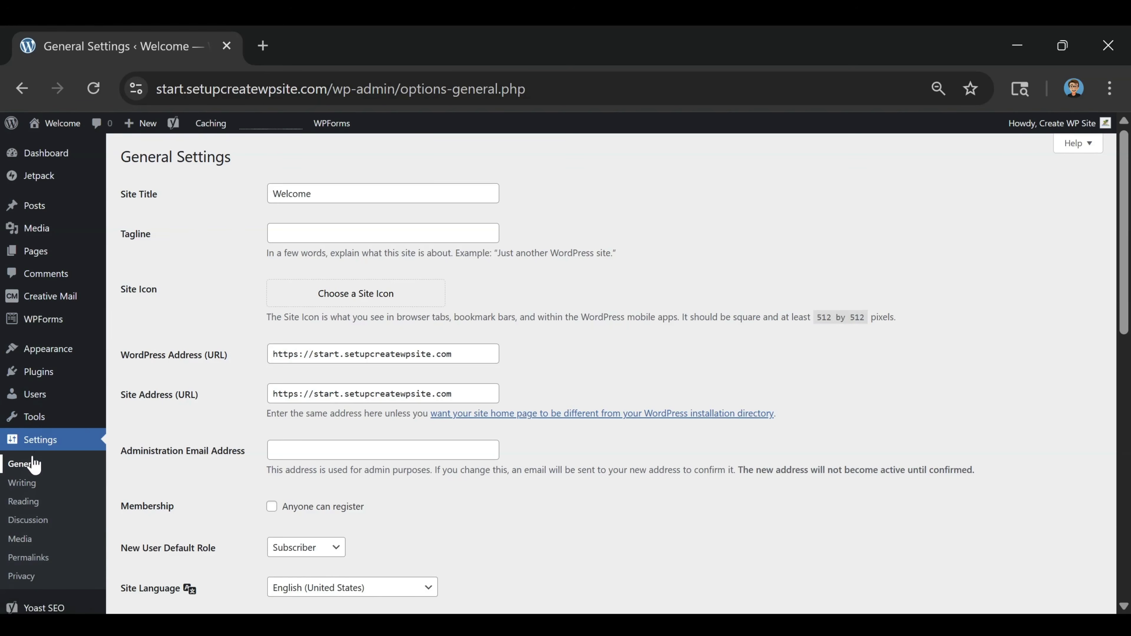
click(32, 563)
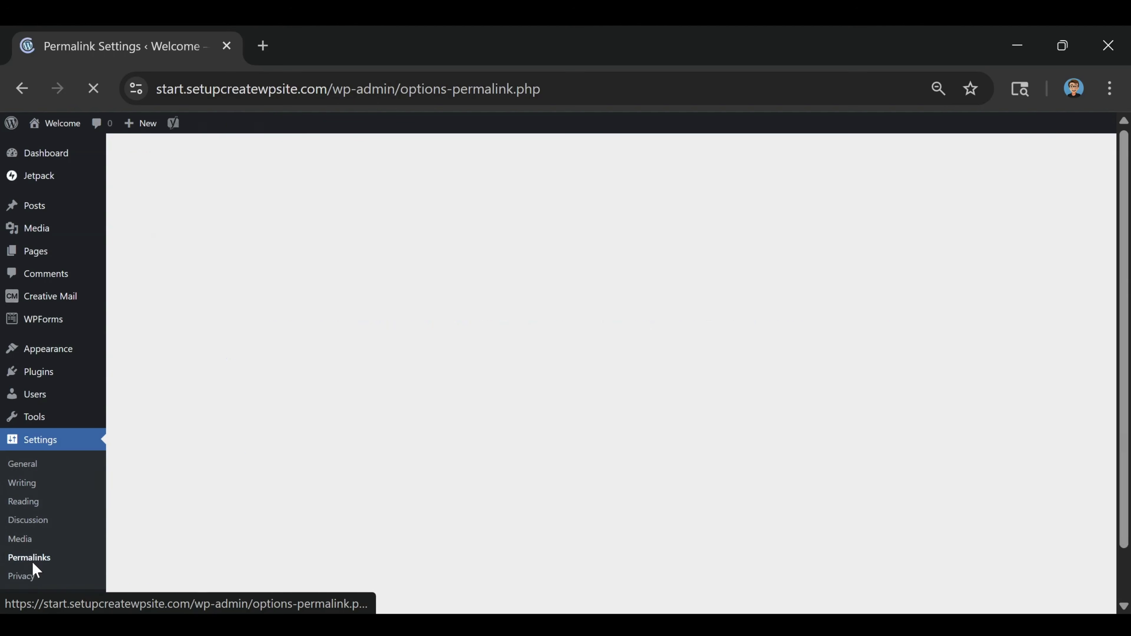
scroll(642, 323, down, 2)
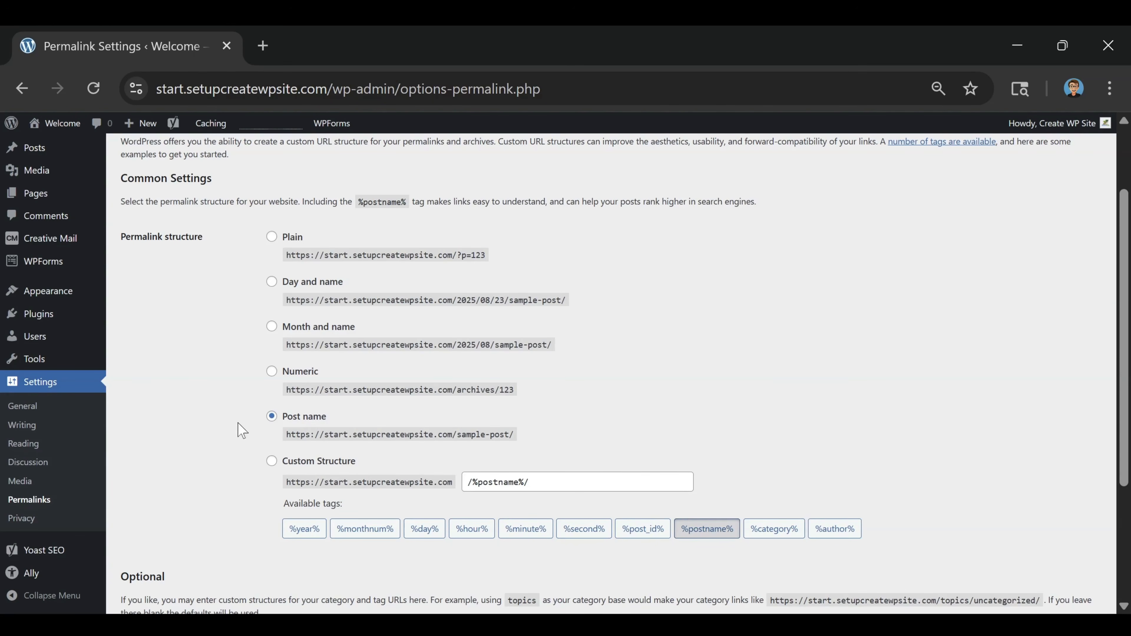
Step: Save the permalink settings with the Post name structure and check the saved page
scroll(272, 387, down, 4)
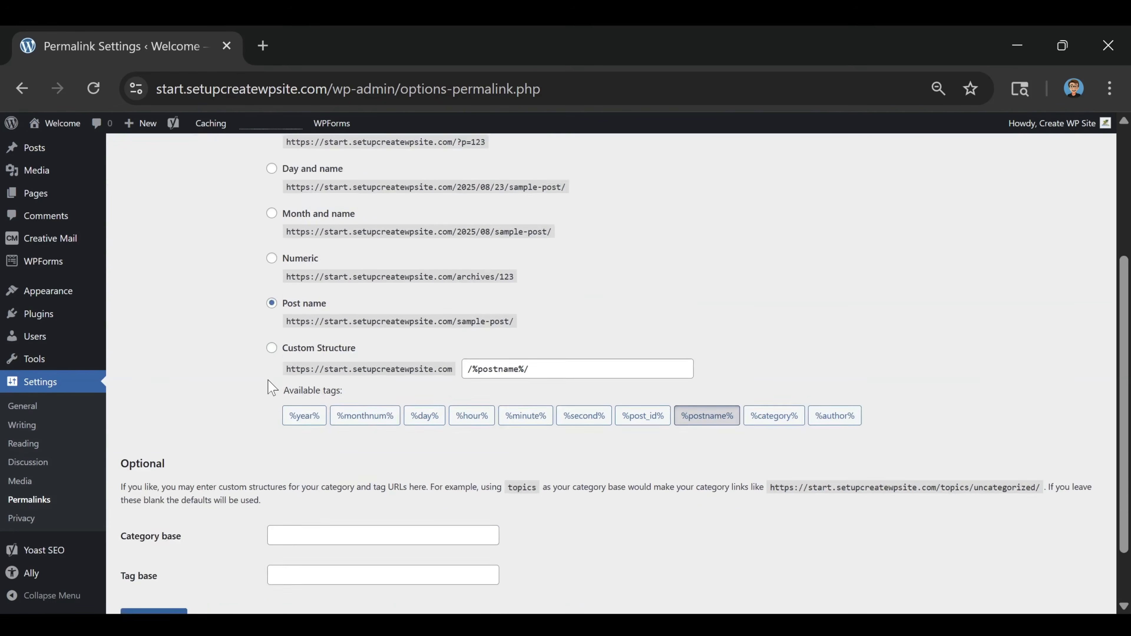
click(151, 554)
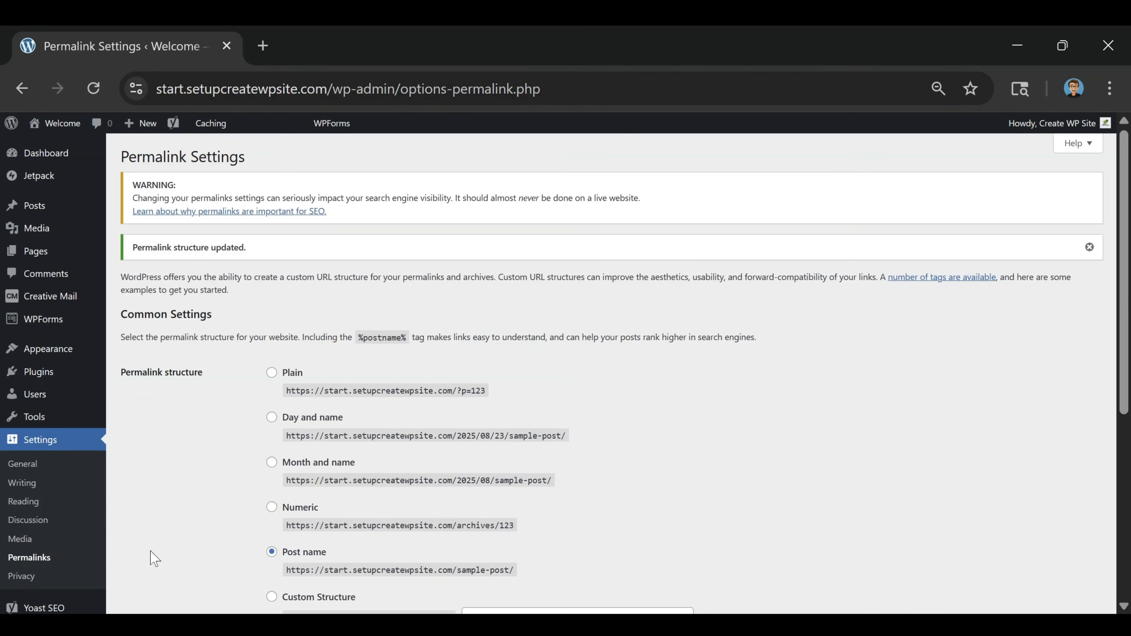
scroll(630, 477, down, 7)
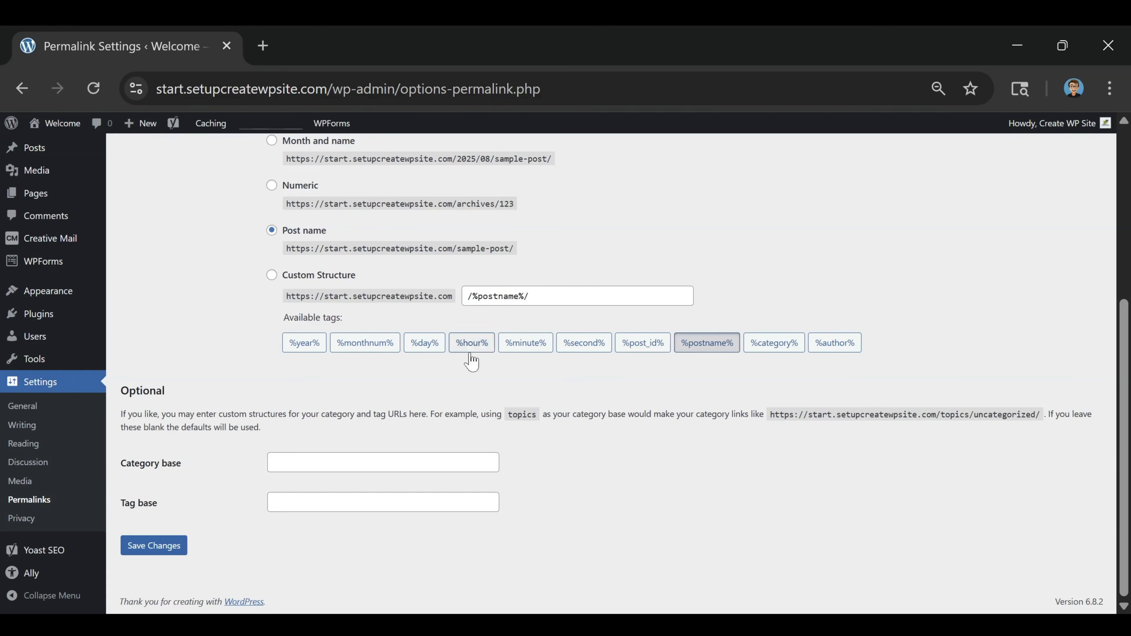
Step: Select every installed plugin except Akismet Anti-spam and Yoast SEO and apply the bulk Delete action, accepting the confirmation
click(45, 324)
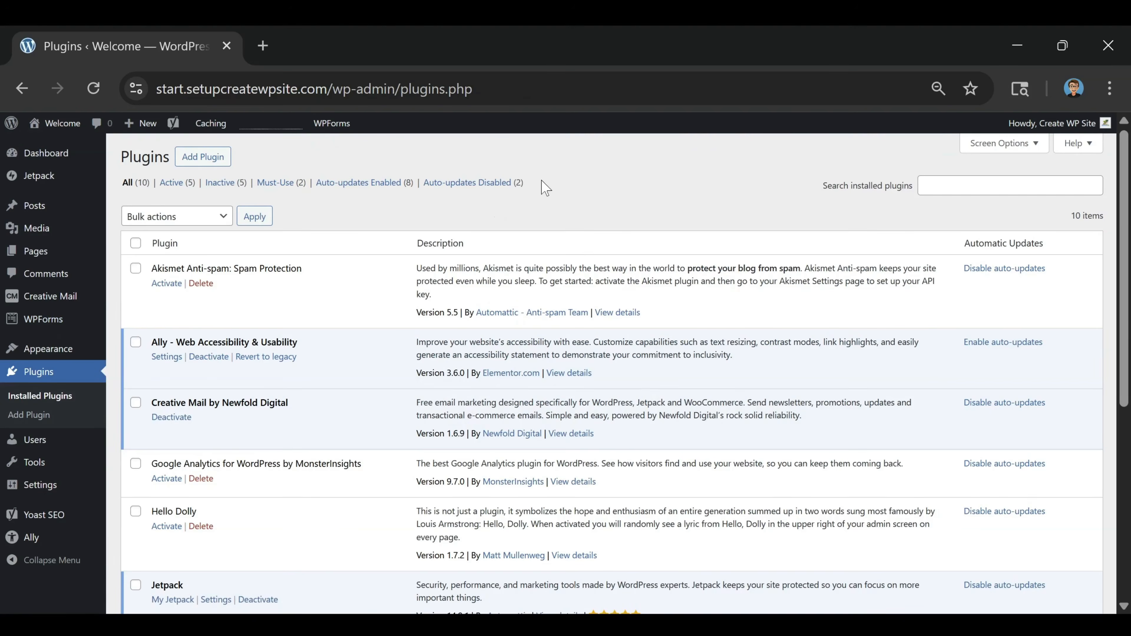
scroll(401, 312, down, 5)
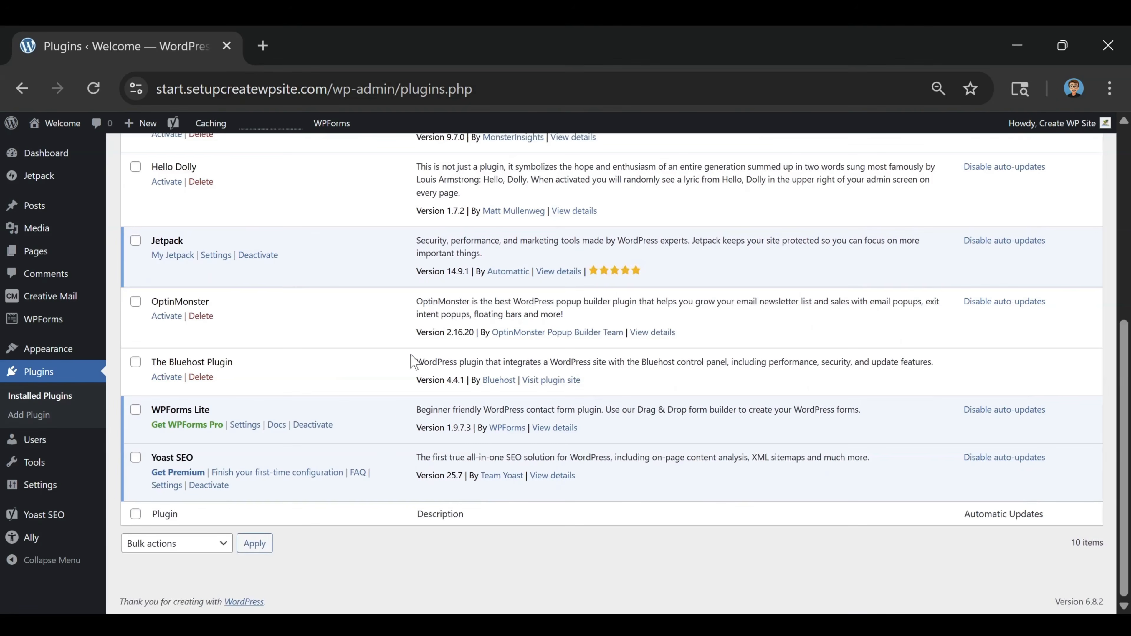
scroll(342, 490, up, 5)
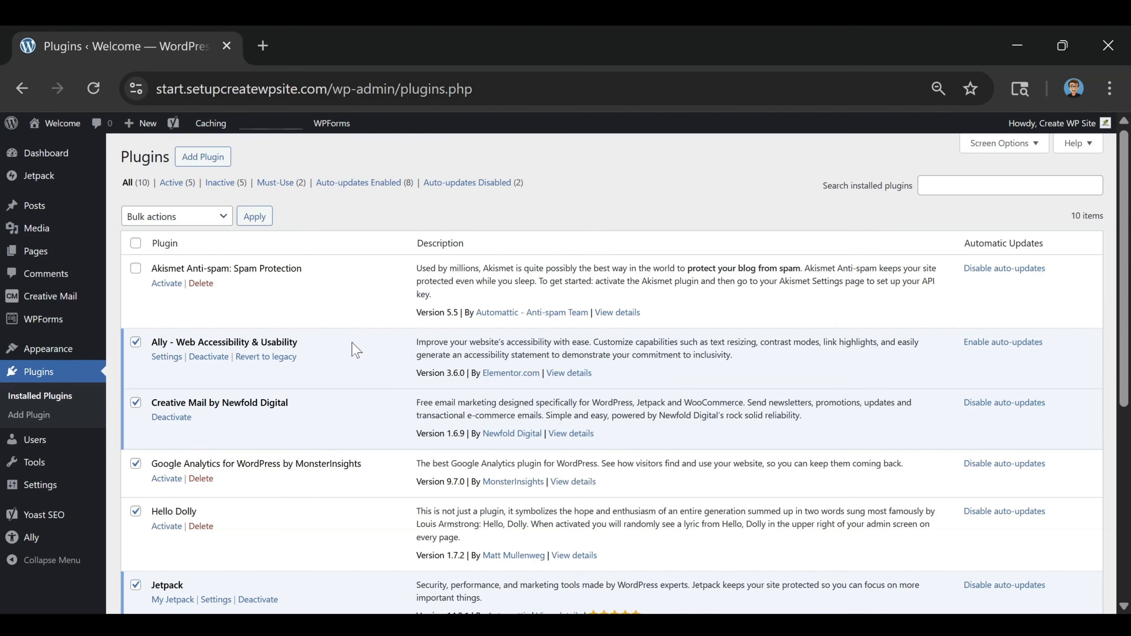
scroll(232, 341, down, 7)
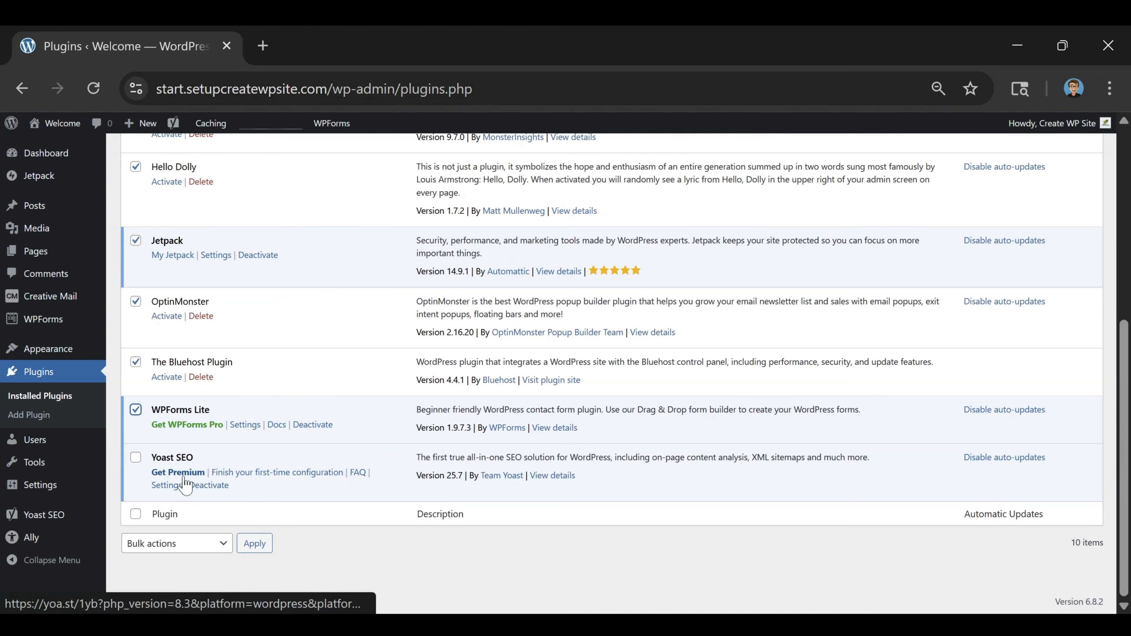
scroll(190, 480, up, 7)
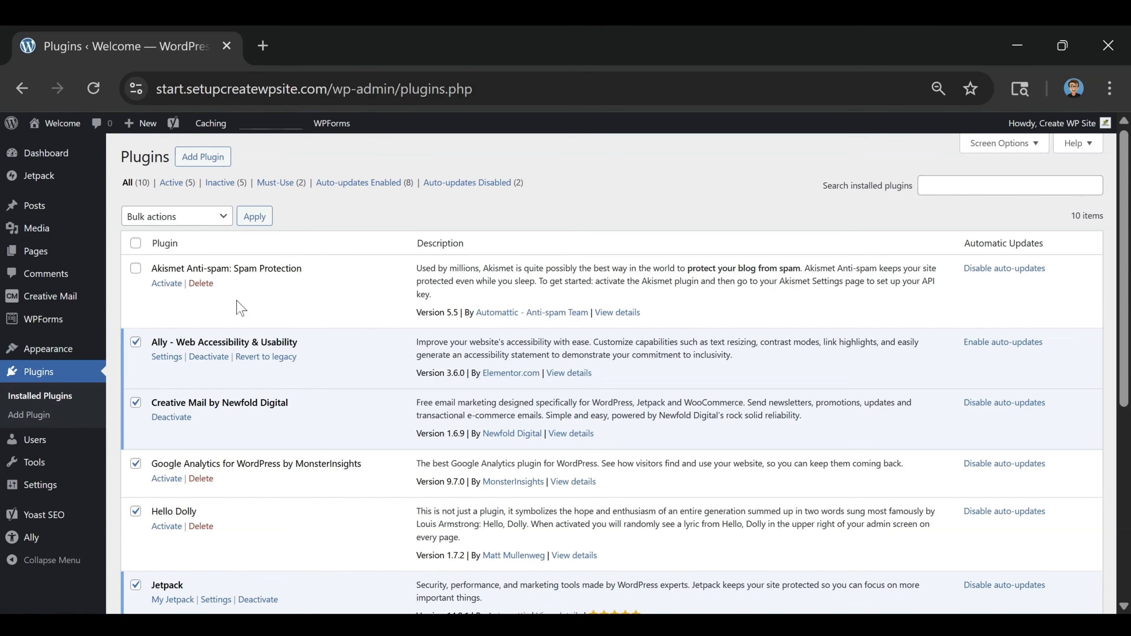
click(190, 218)
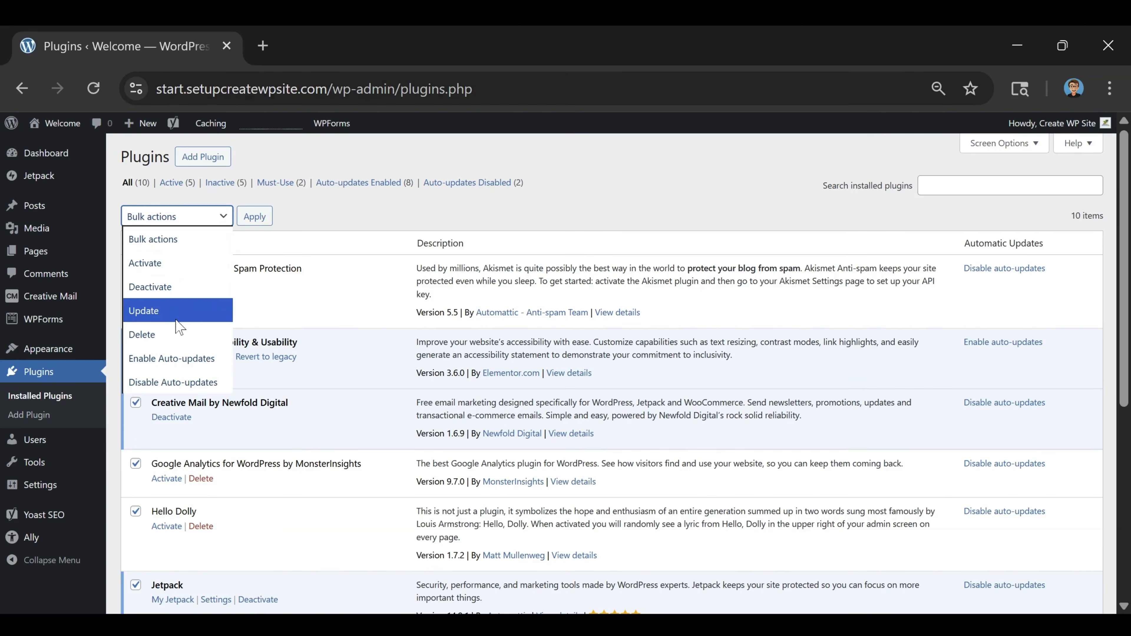
click(178, 334)
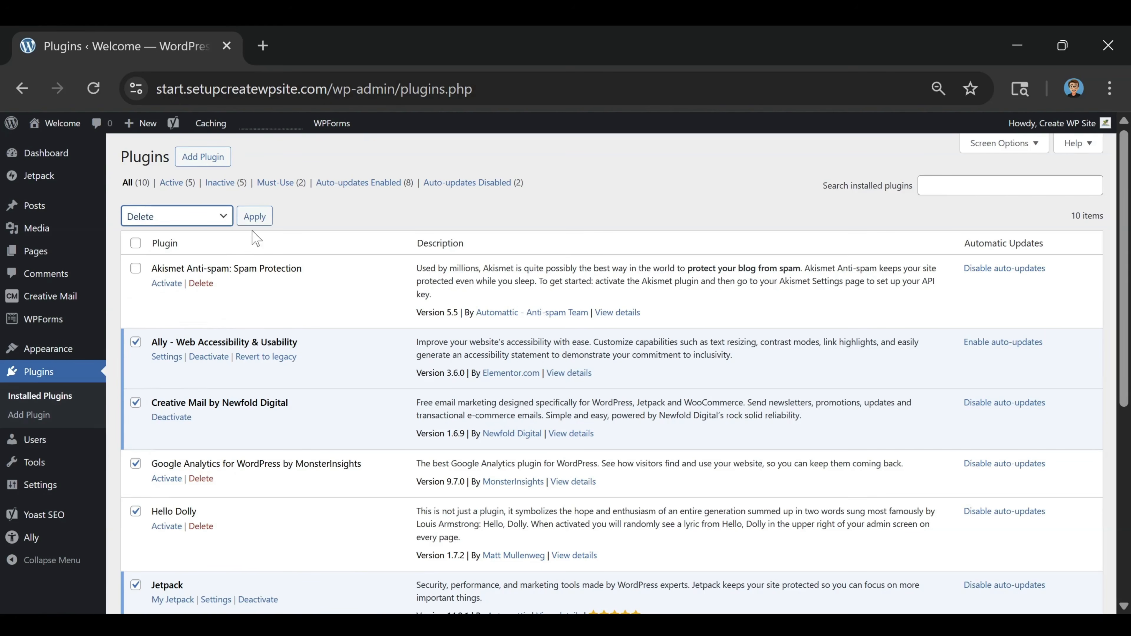
click(256, 218)
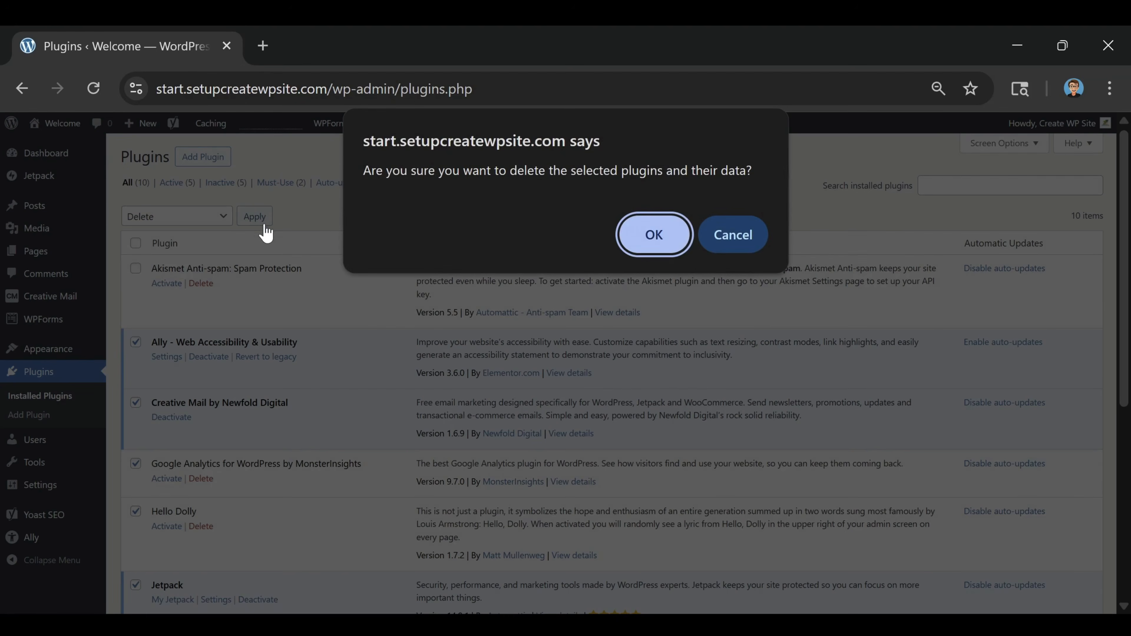
click(653, 235)
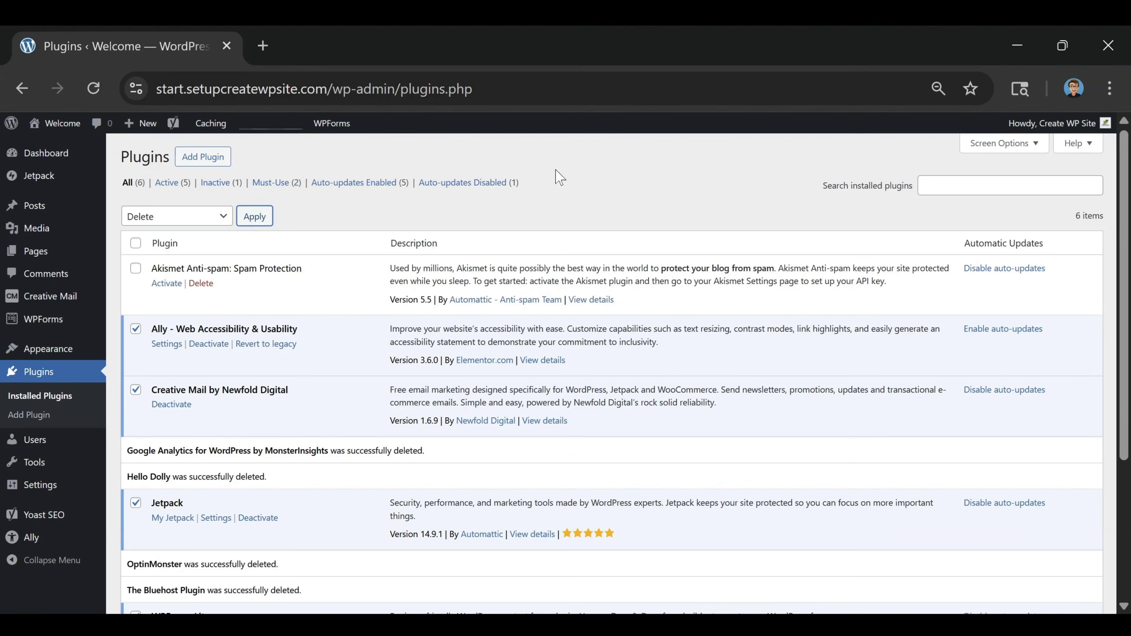
Step: Deactivate the still selected Ally, Creative Mail, Jetpack and WPForms Lite plugins with a bulk action
scroll(560, 177, down, 1)
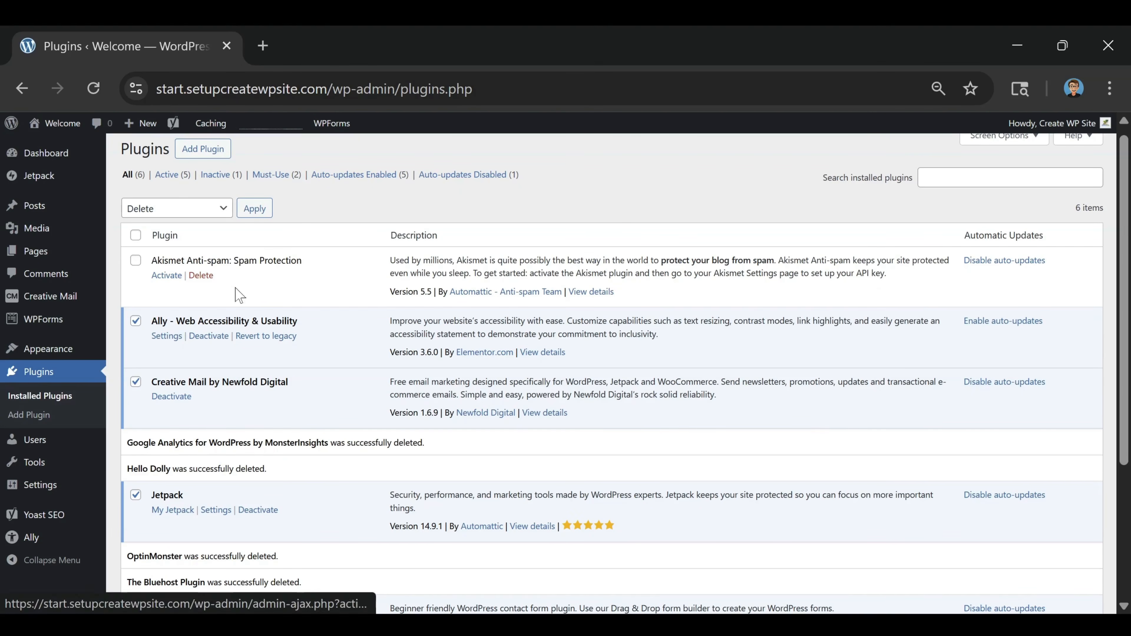
click(203, 209)
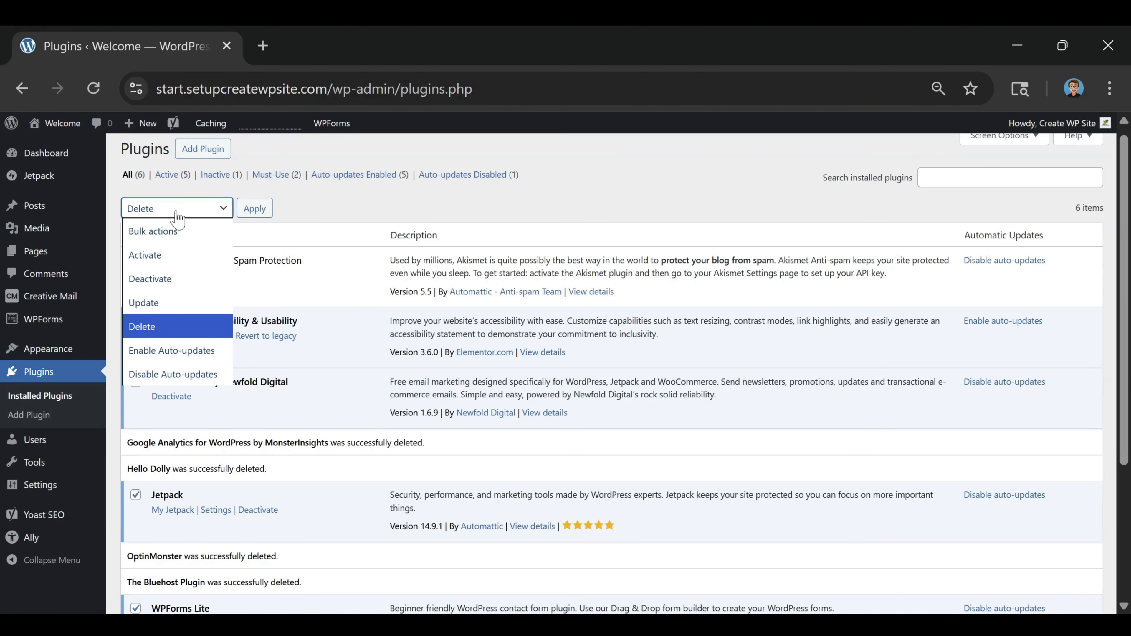
click(150, 281)
click(250, 210)
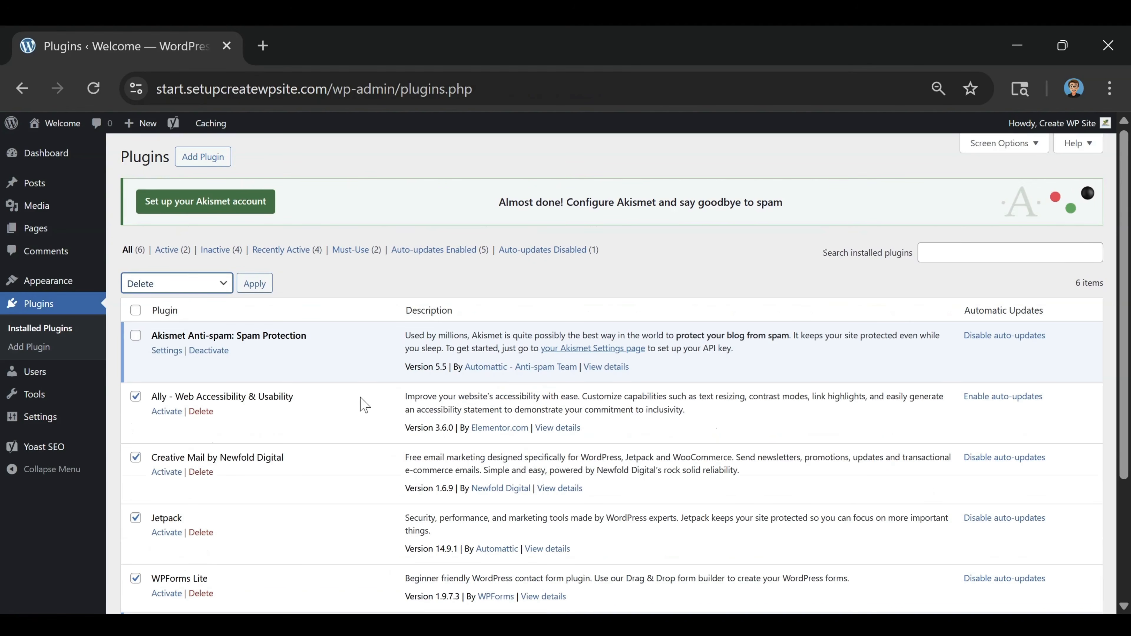
Step: Delete the deactivated Ally, Creative Mail, Jetpack and WPForms Lite plugins in bulk and reload the plugin list
scroll(182, 441, down, 2)
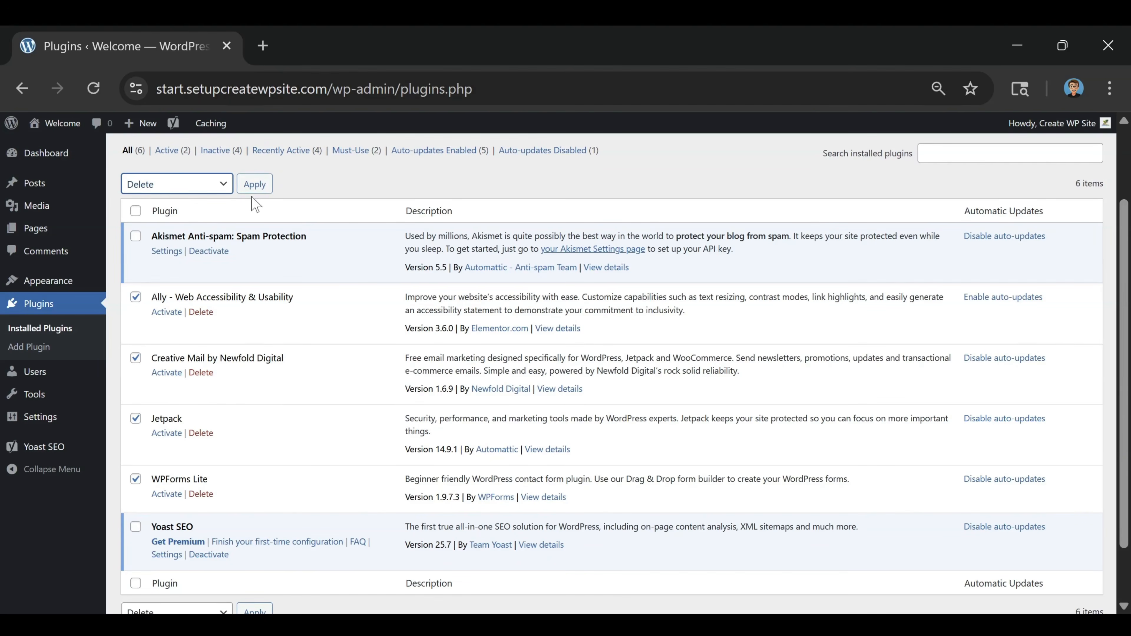
click(253, 187)
click(657, 236)
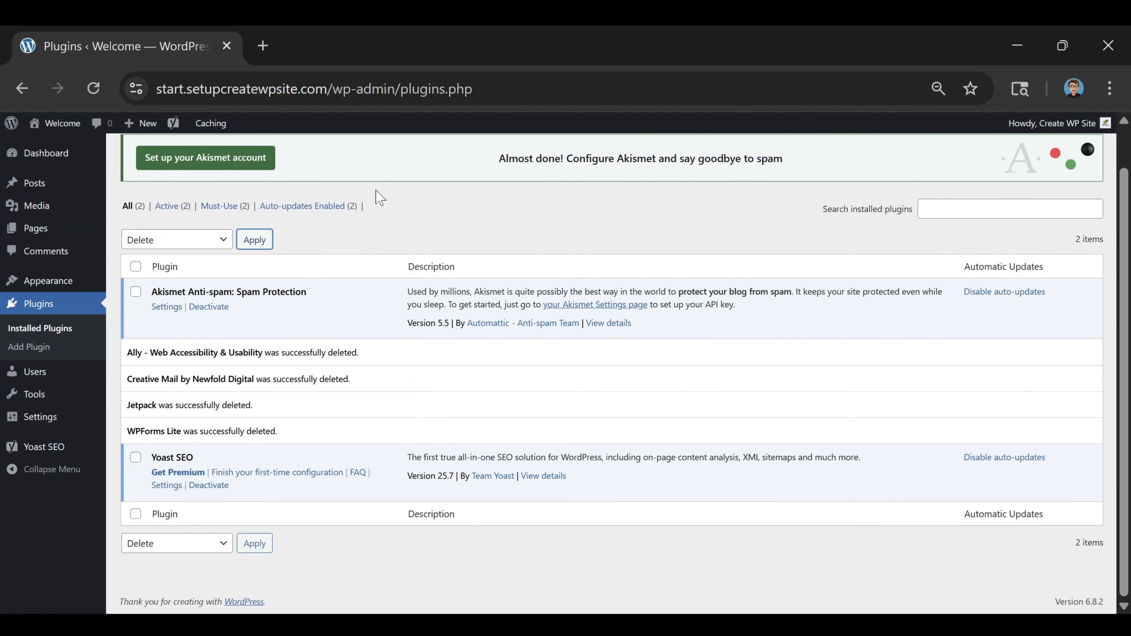
click(94, 89)
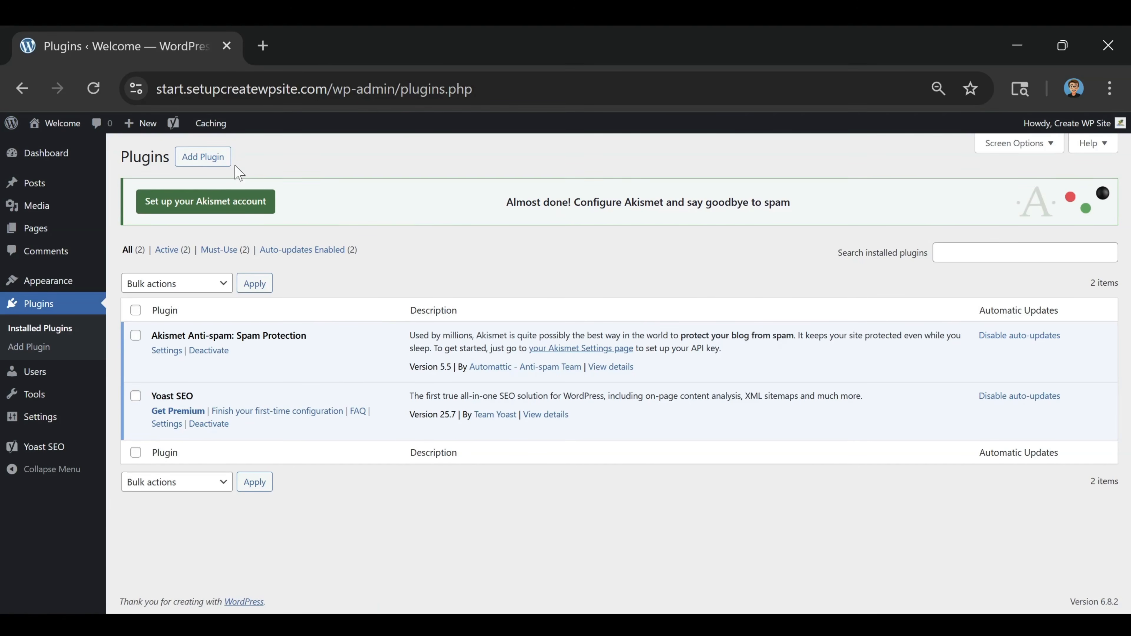
Step: Find "wp super cache" in the plugin directory, then install and activate WP Super Cache
click(193, 165)
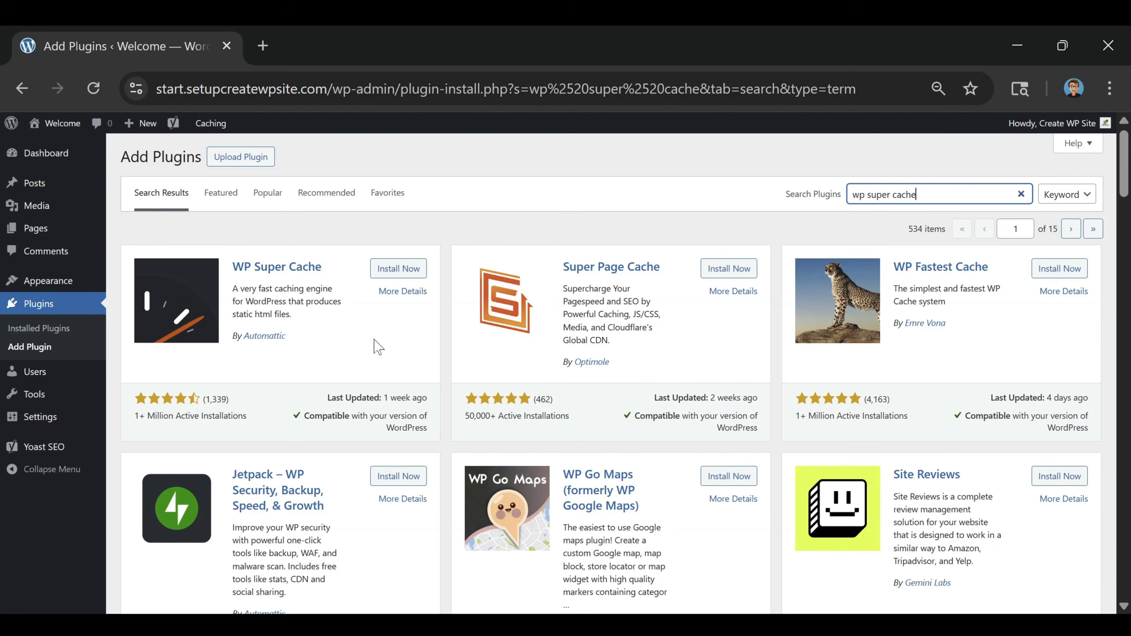
click(403, 272)
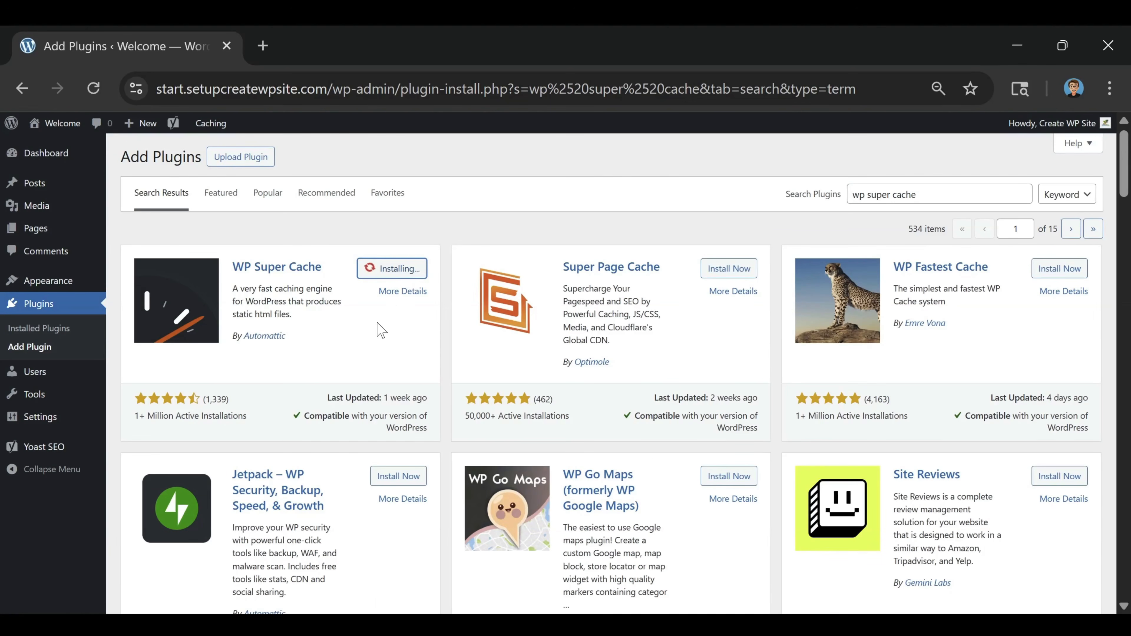
click(395, 273)
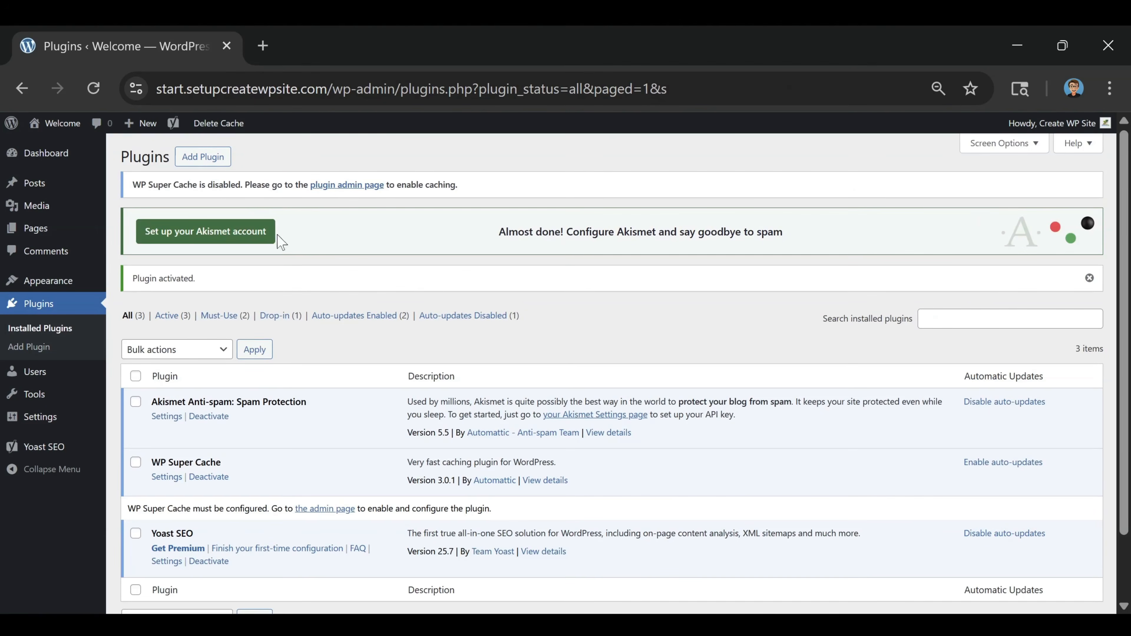
Step: Find "wordfence" in the plugin directory, then install and activate Wordfence Security
click(214, 162)
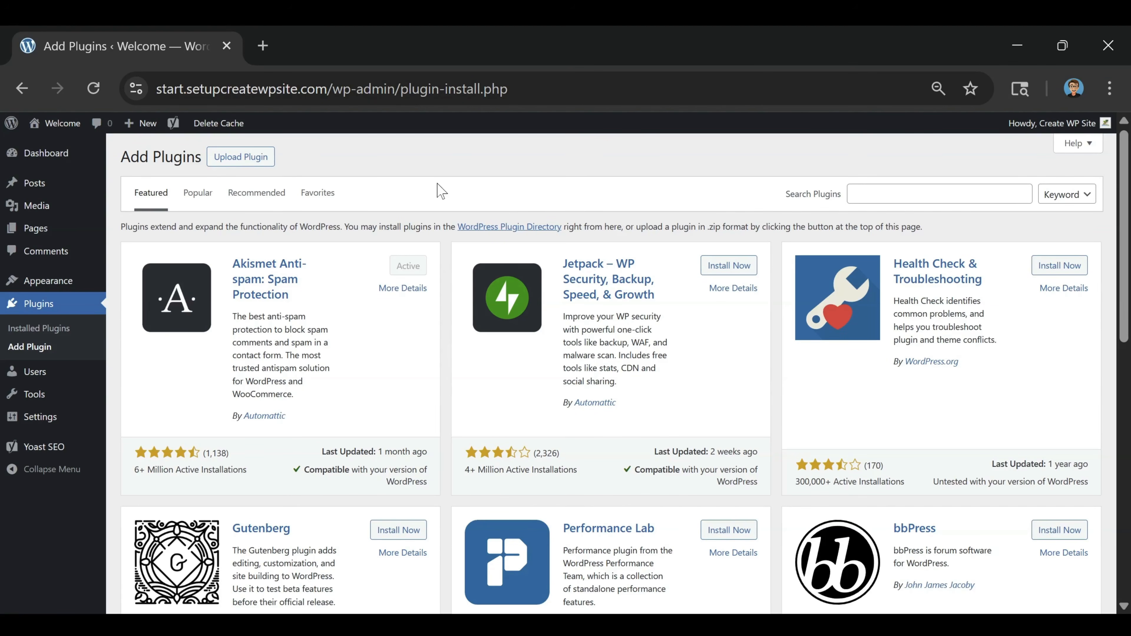
text(wordfence)
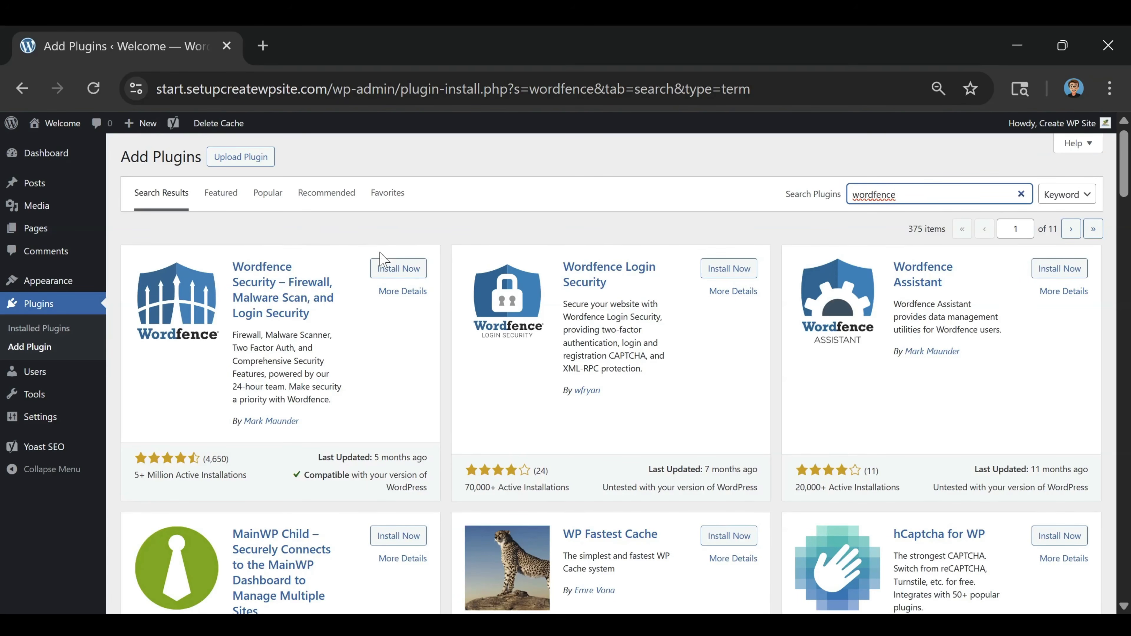
click(396, 275)
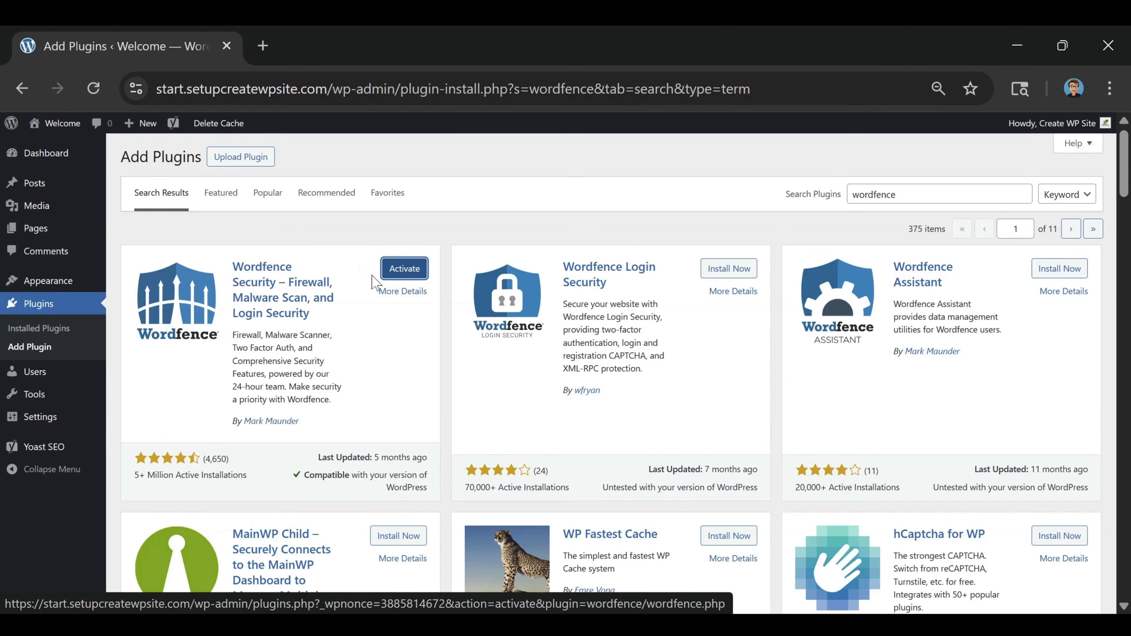
click(398, 272)
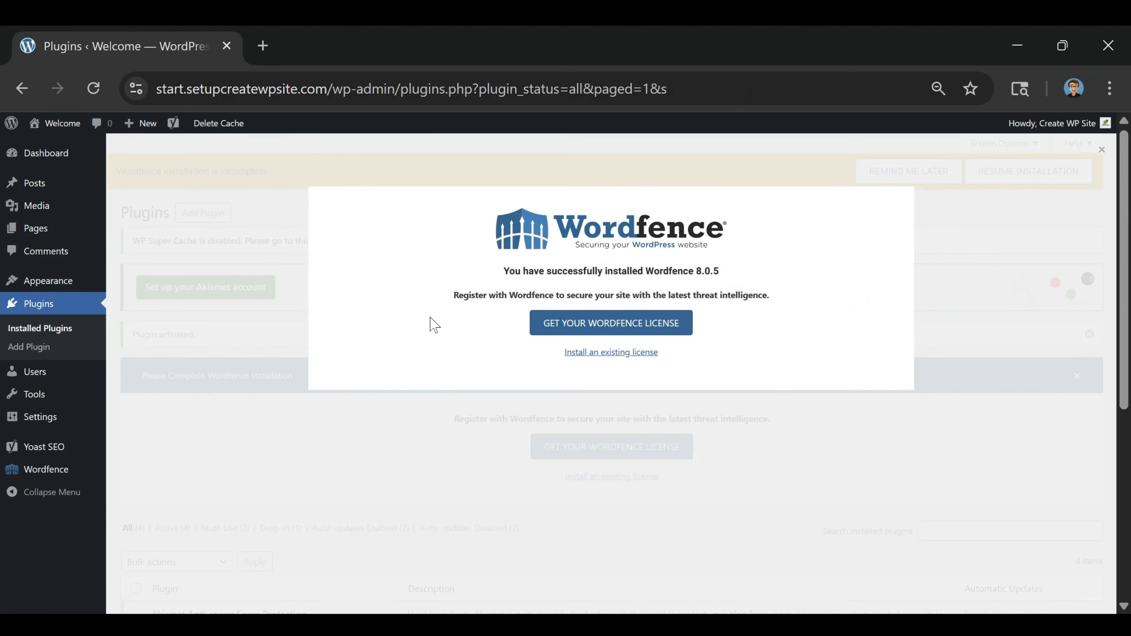
Step: Dismiss the Wordfence license registration prompts and look over the installed plugins
click(435, 329)
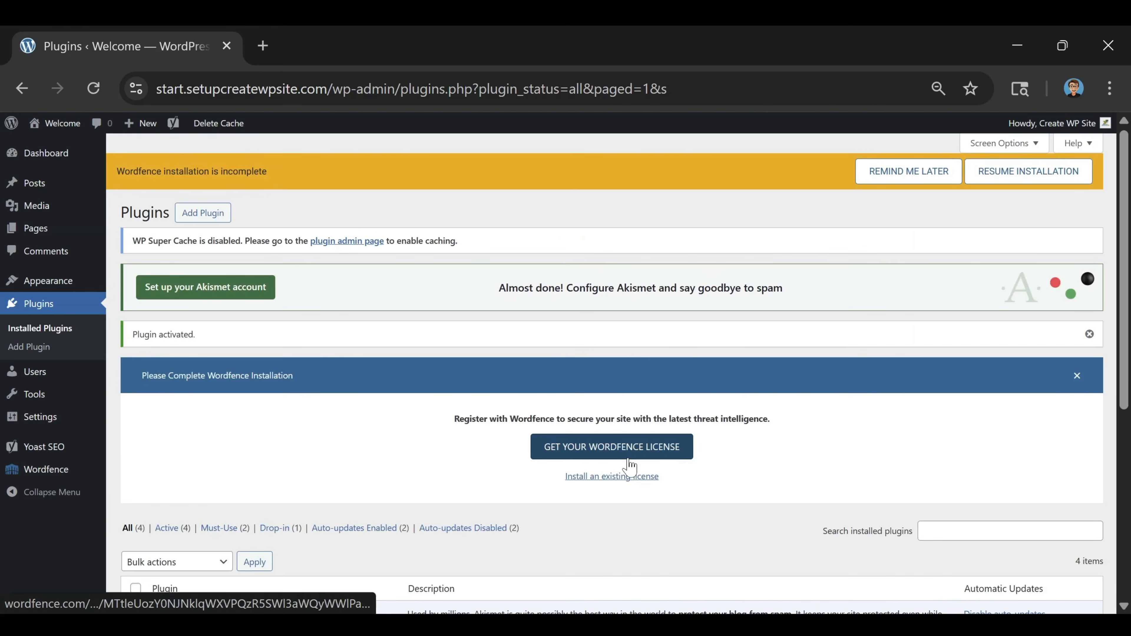
scroll(407, 466, down, 1)
scroll(611, 269, down, 3)
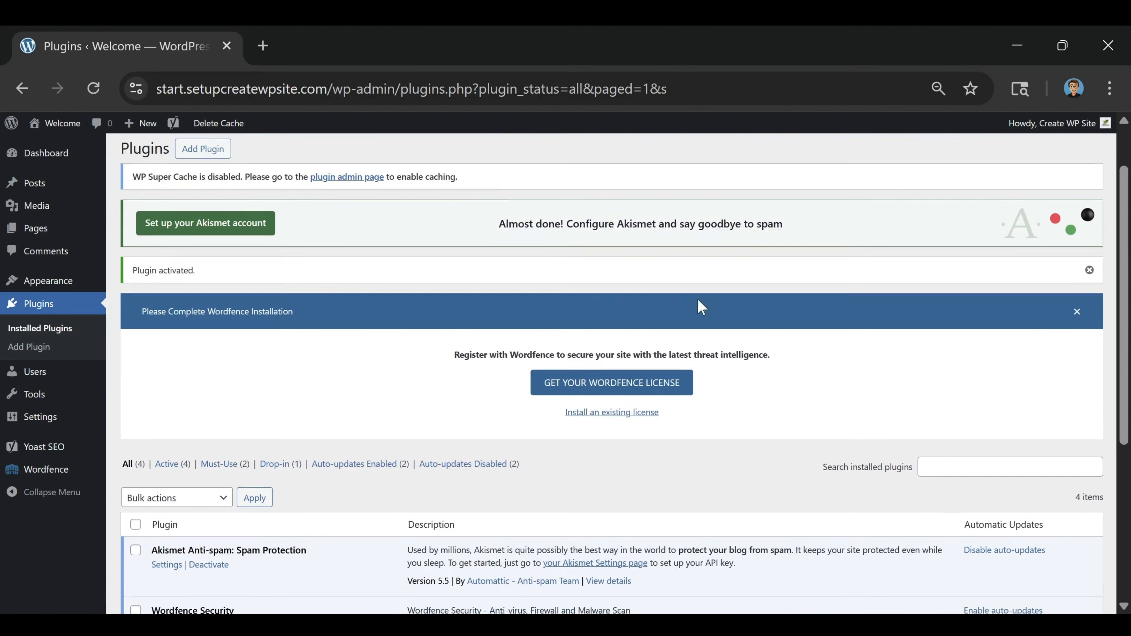
click(1077, 239)
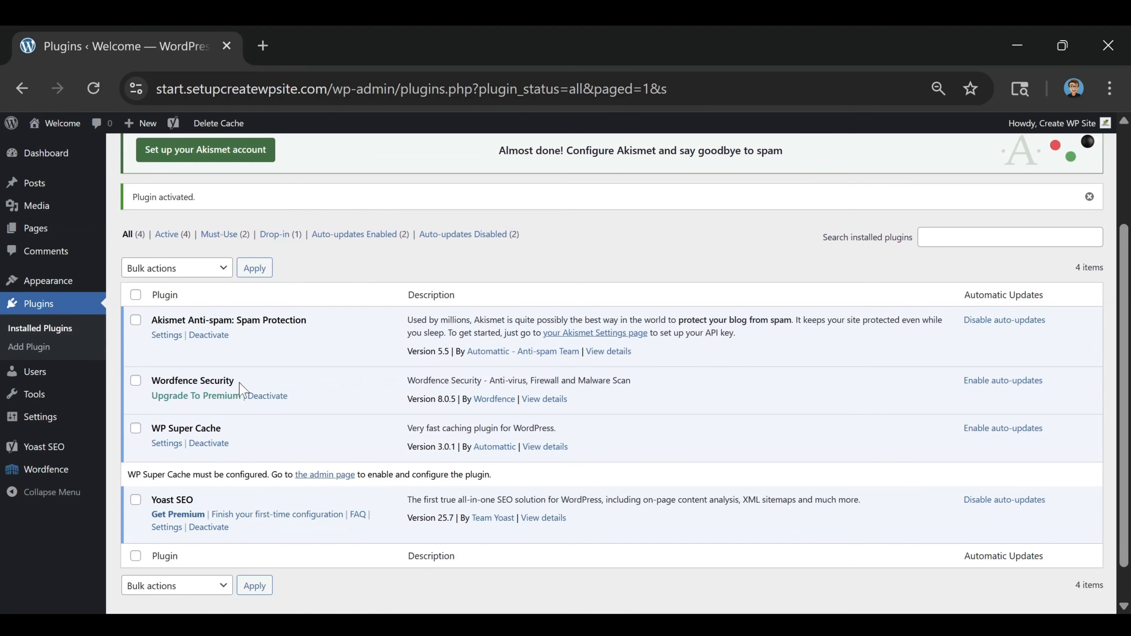
scroll(250, 384, down, 1)
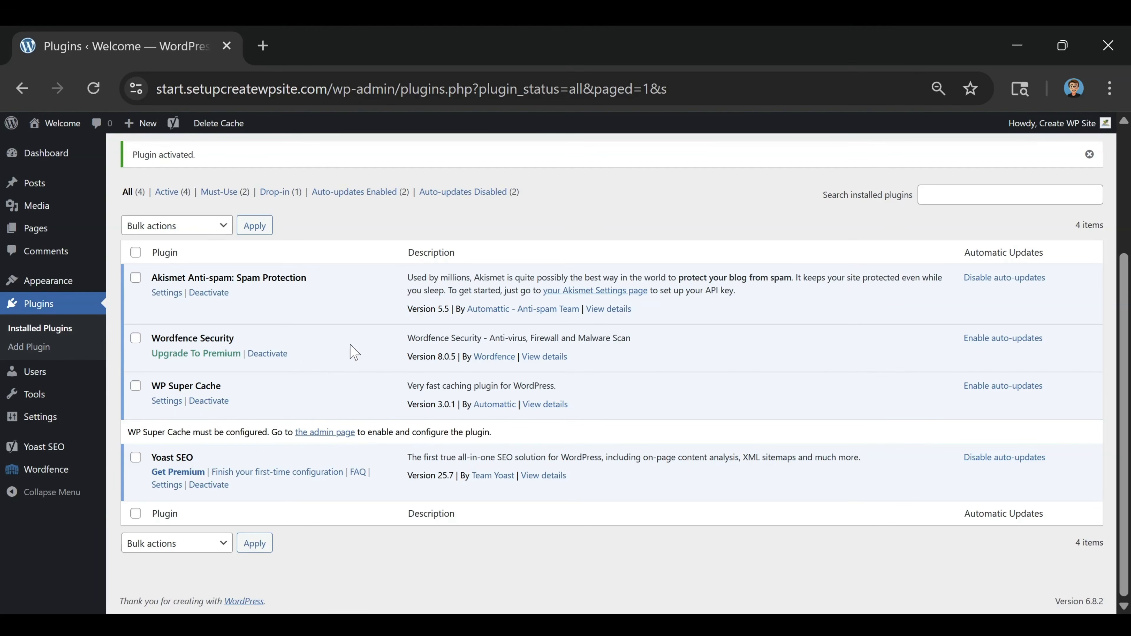
Step: Find "smush" in the plugin directory, postpone the Wordfence installation reminder, and install and activate Smush Image Optimization
scroll(349, 352, up, 4)
click(188, 220)
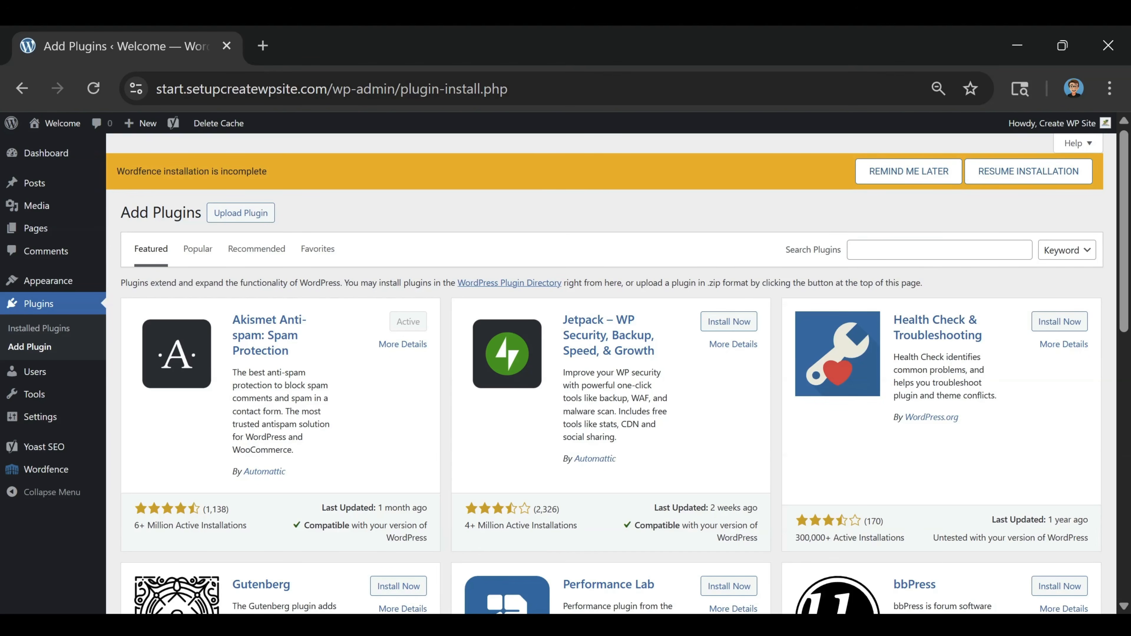
click(940, 251)
text(smush)
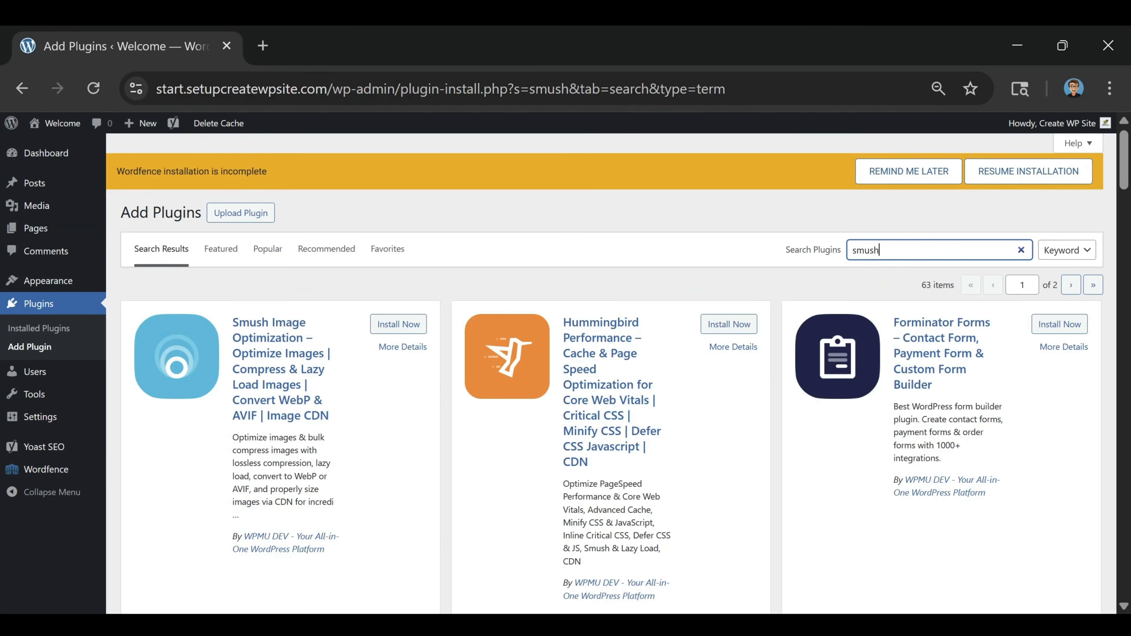
click(925, 171)
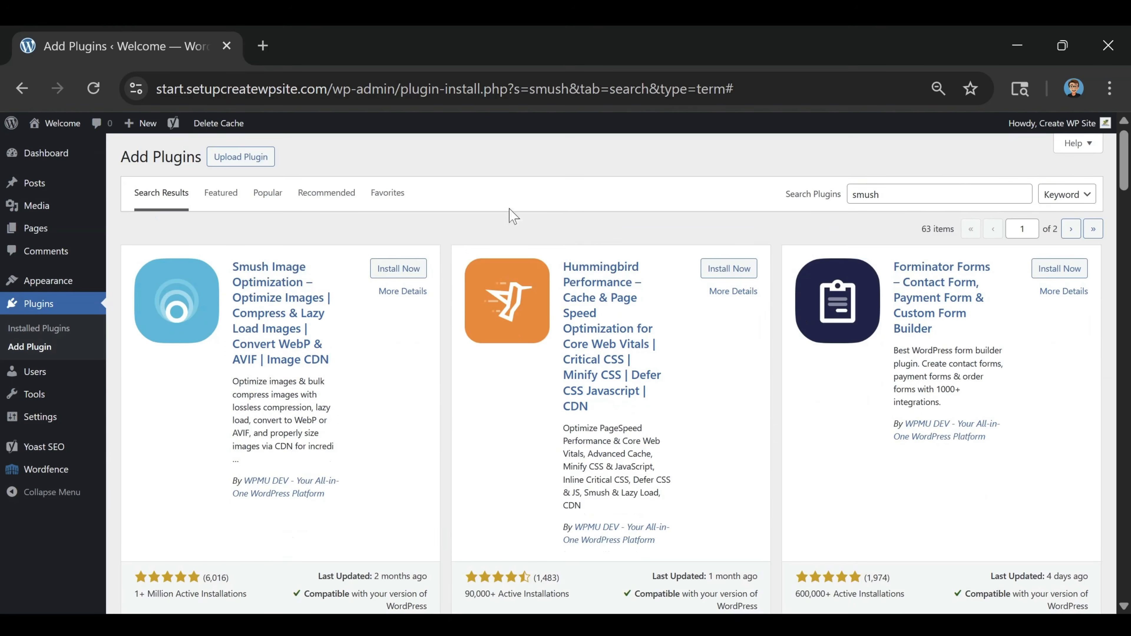
click(403, 274)
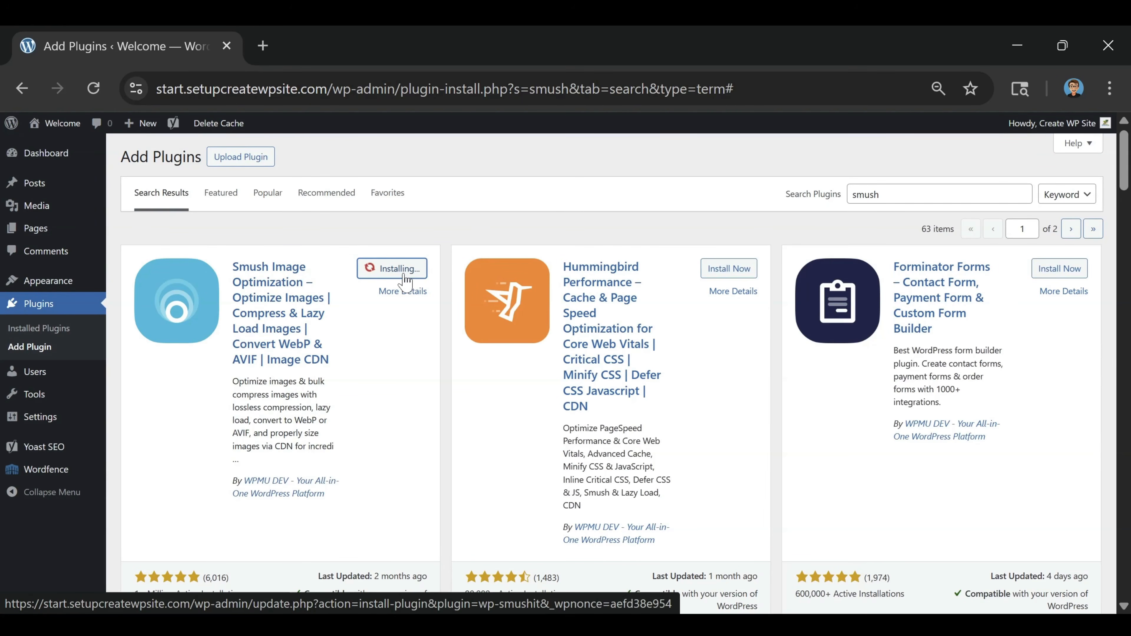
click(404, 269)
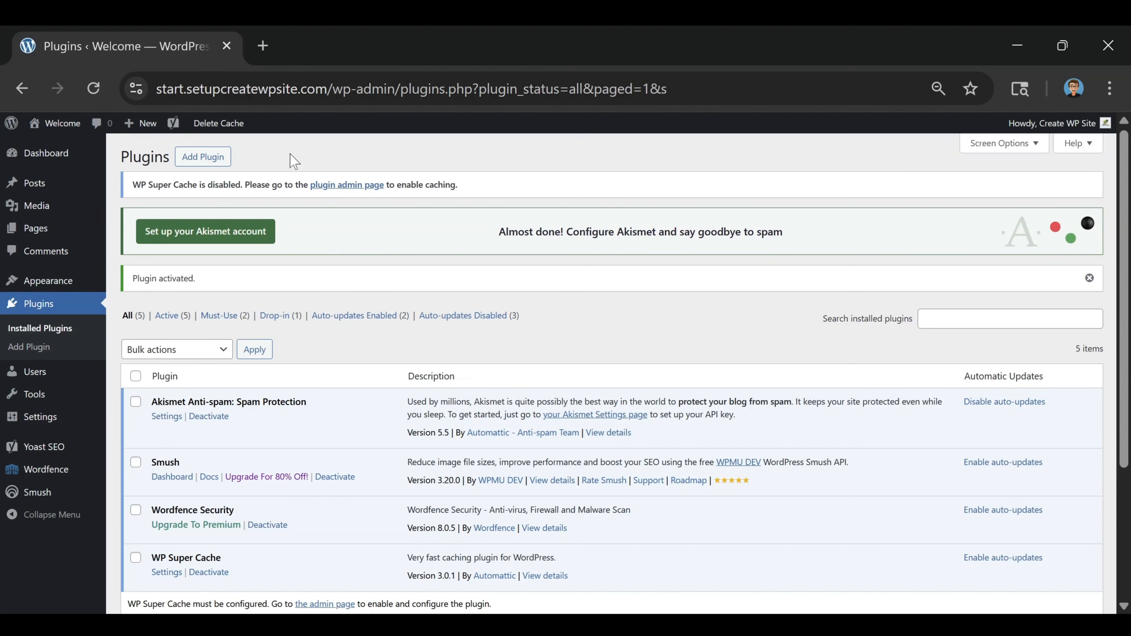
Step: Find "wp forms lite" in the plugin directory, then install and activate WPForms
click(201, 162)
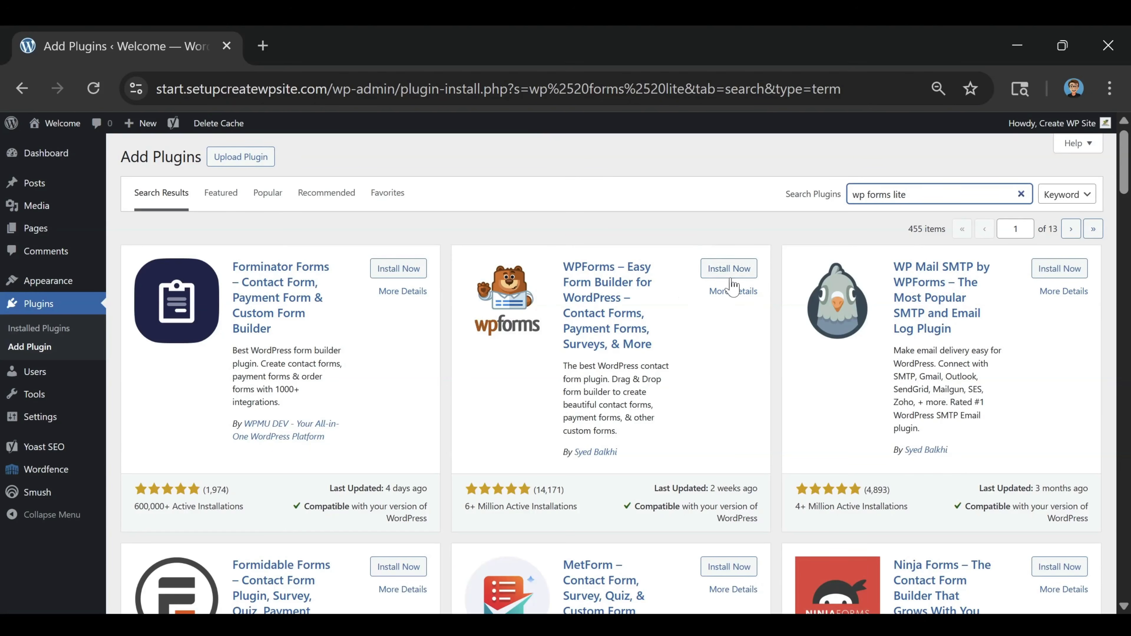
click(736, 269)
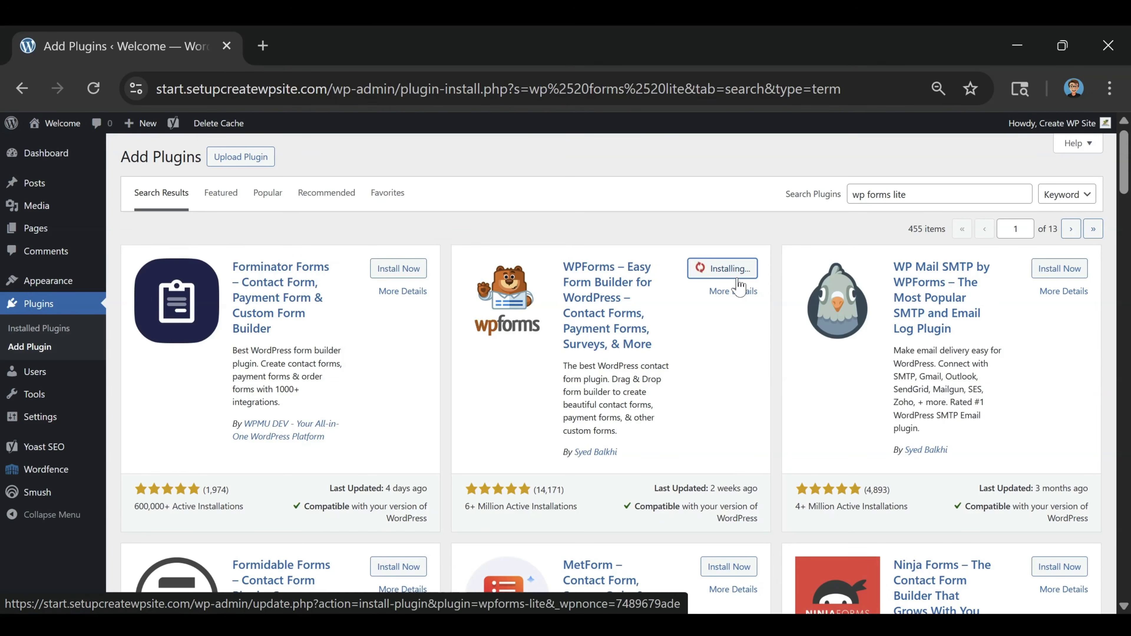
click(735, 269)
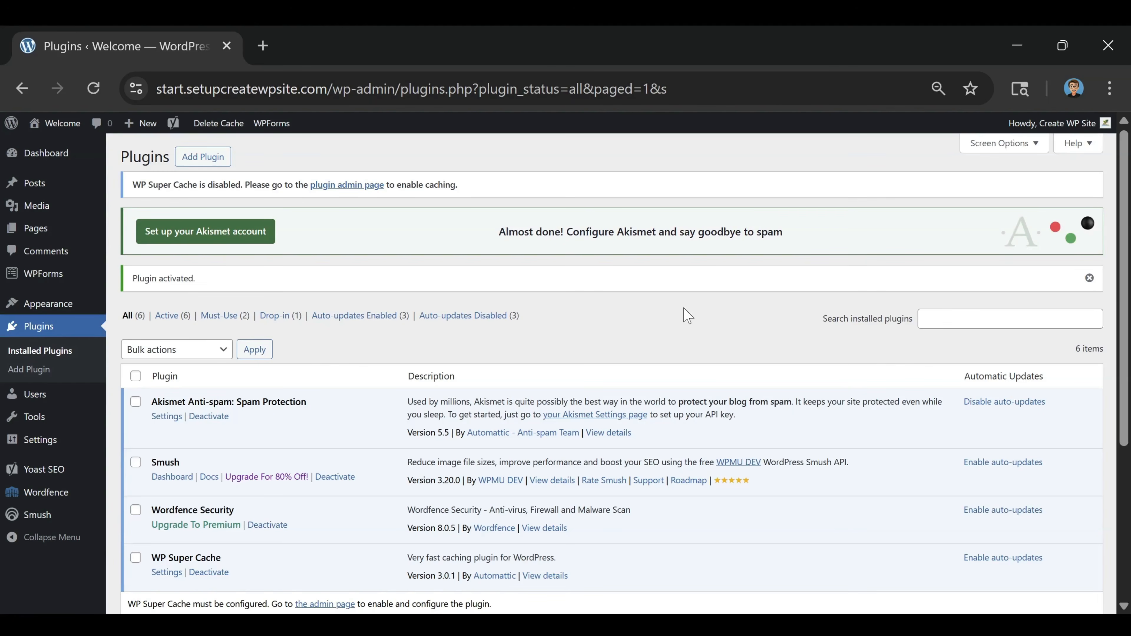
Step: Find "updraft plus" in the plugin directory, install and activate UpdraftPlus: WP Backup & Migration Plugin, and dismiss its welcome tour
click(203, 156)
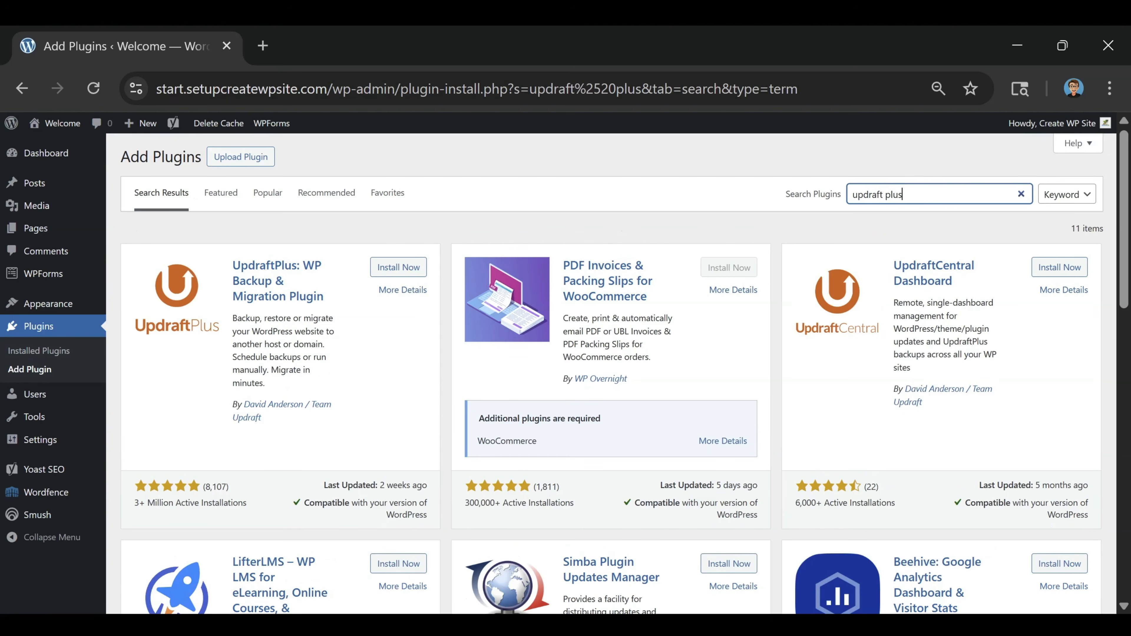
click(398, 272)
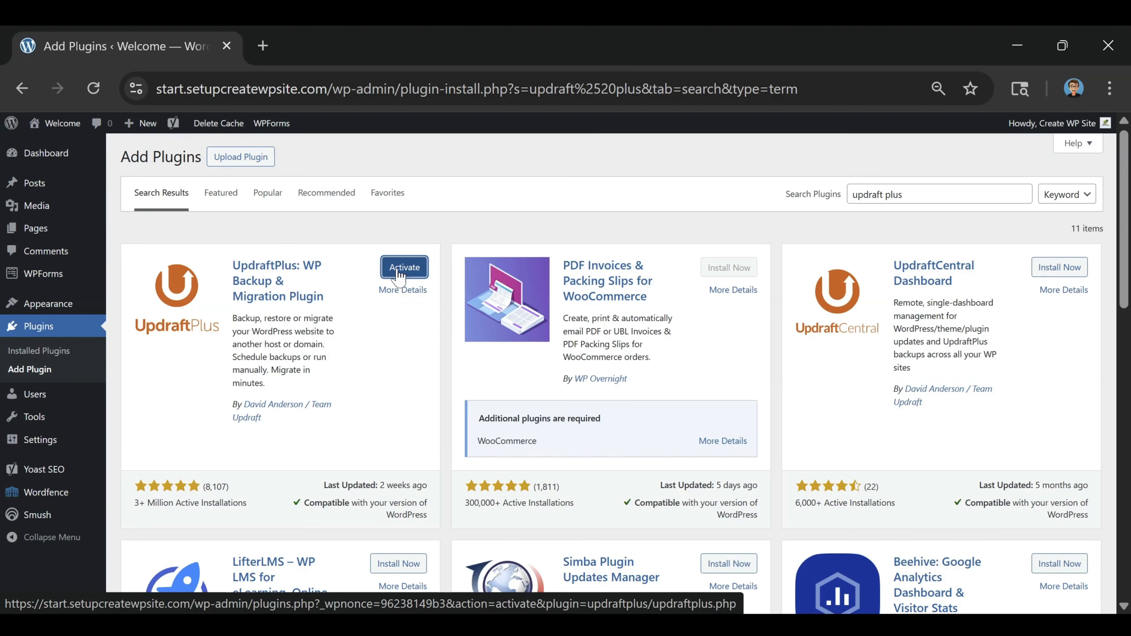
click(403, 267)
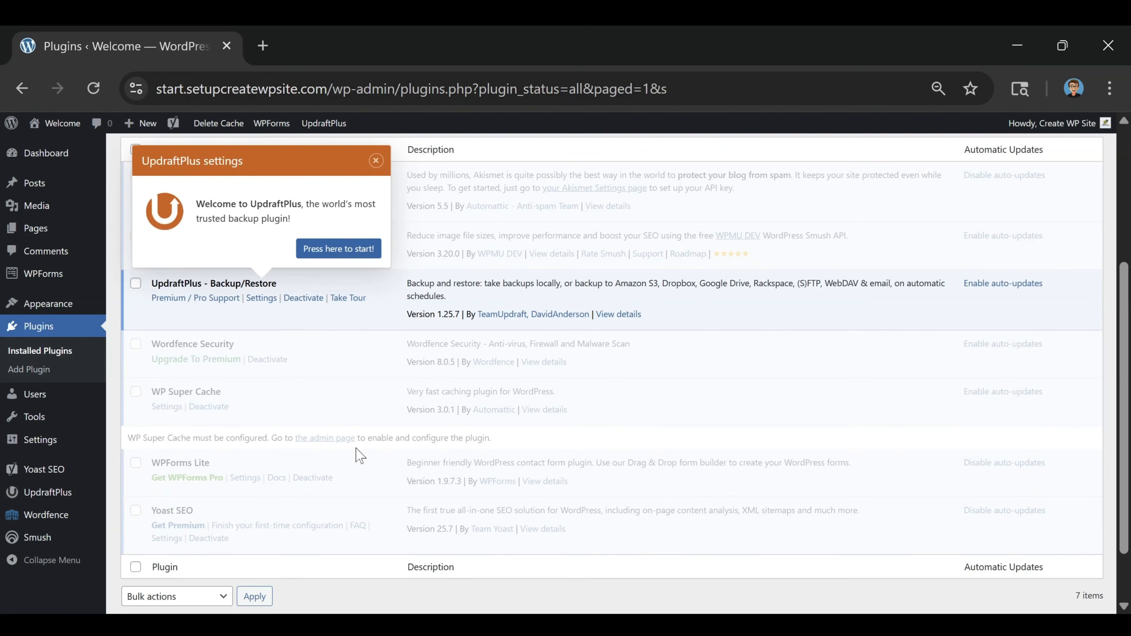
click(376, 160)
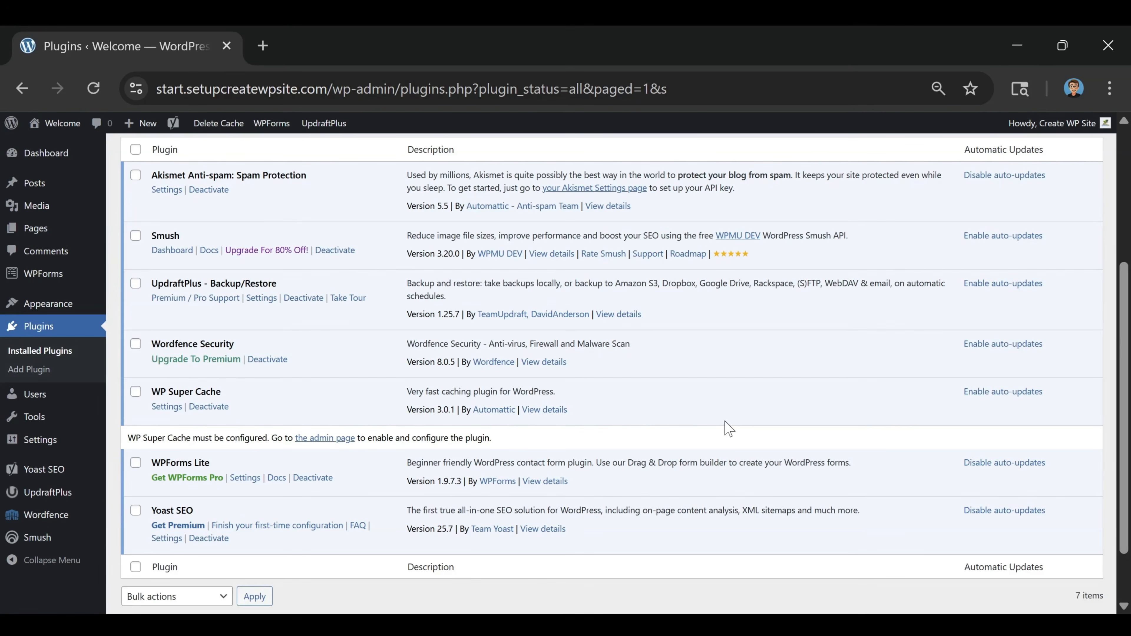
Step: Return to the dashboard and look over the site's installed themes
click(11, 152)
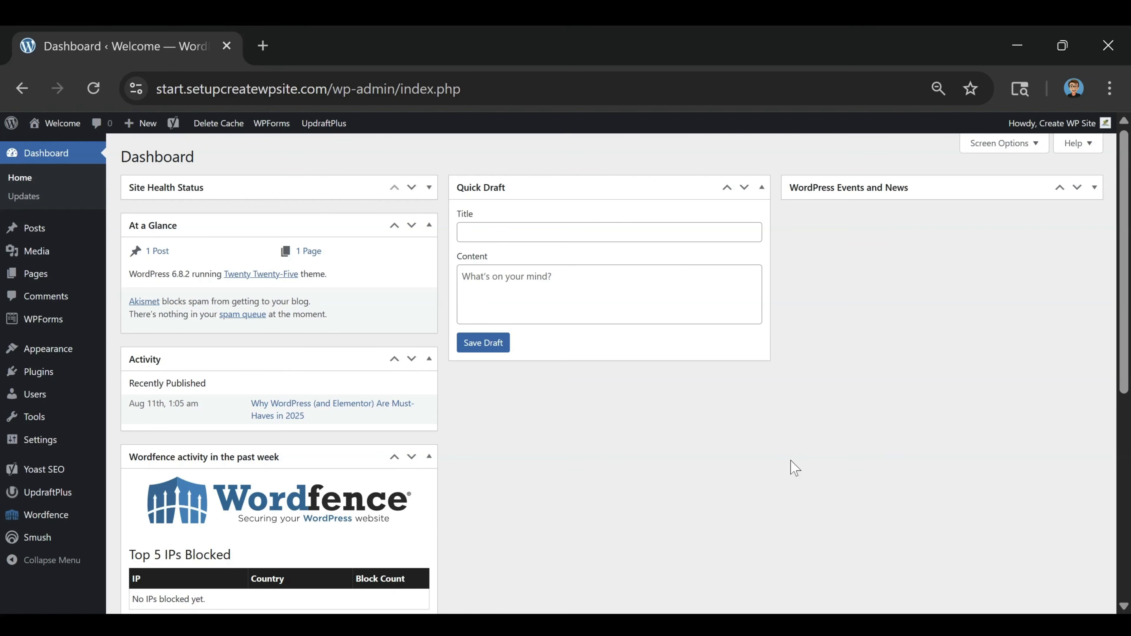
key(ctrl+plus)
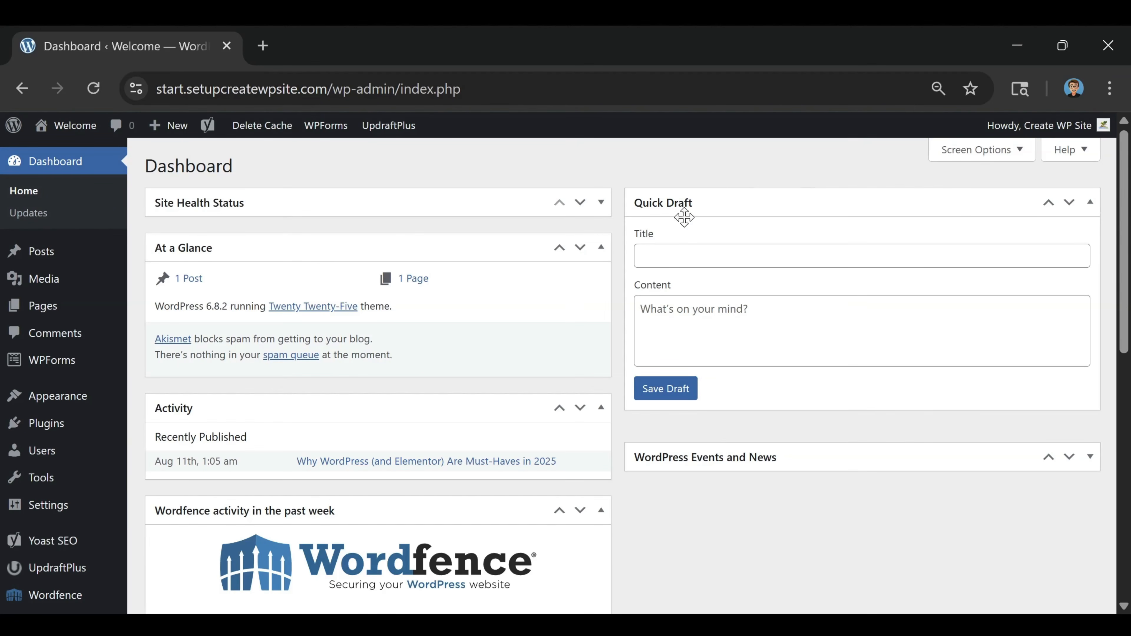
mouse_move(37, 403)
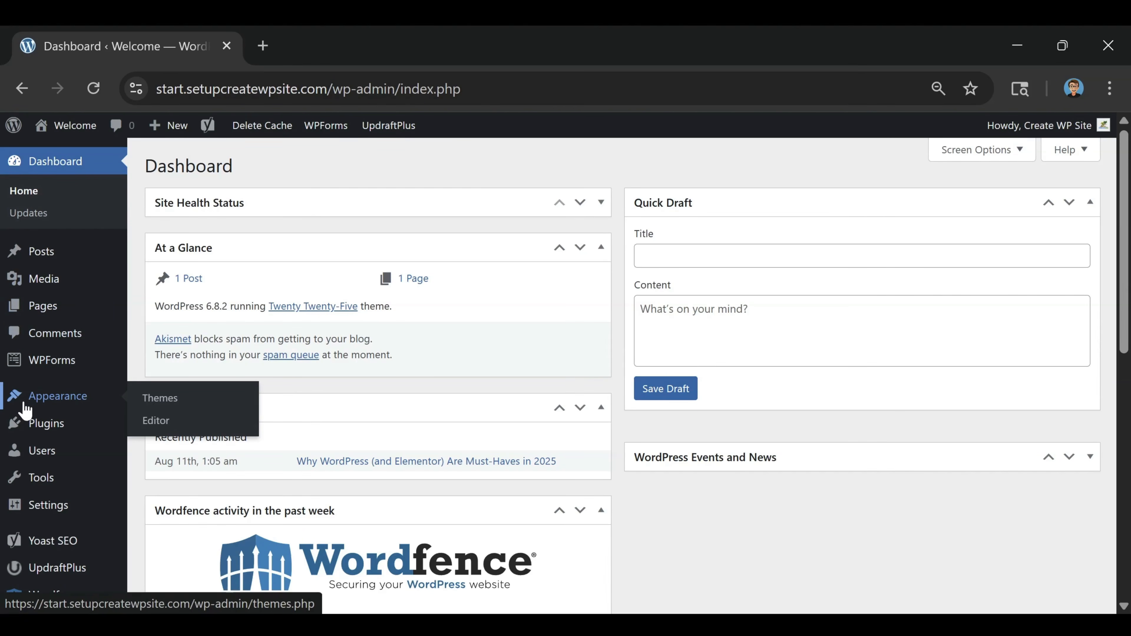
click(168, 399)
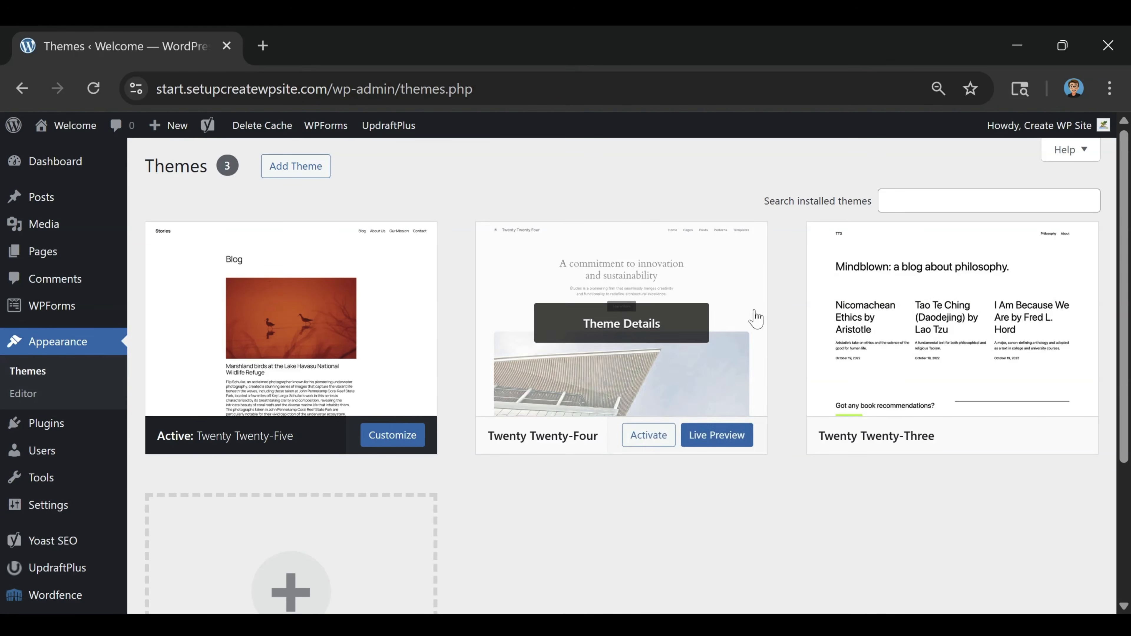
mouse_move(825, 395)
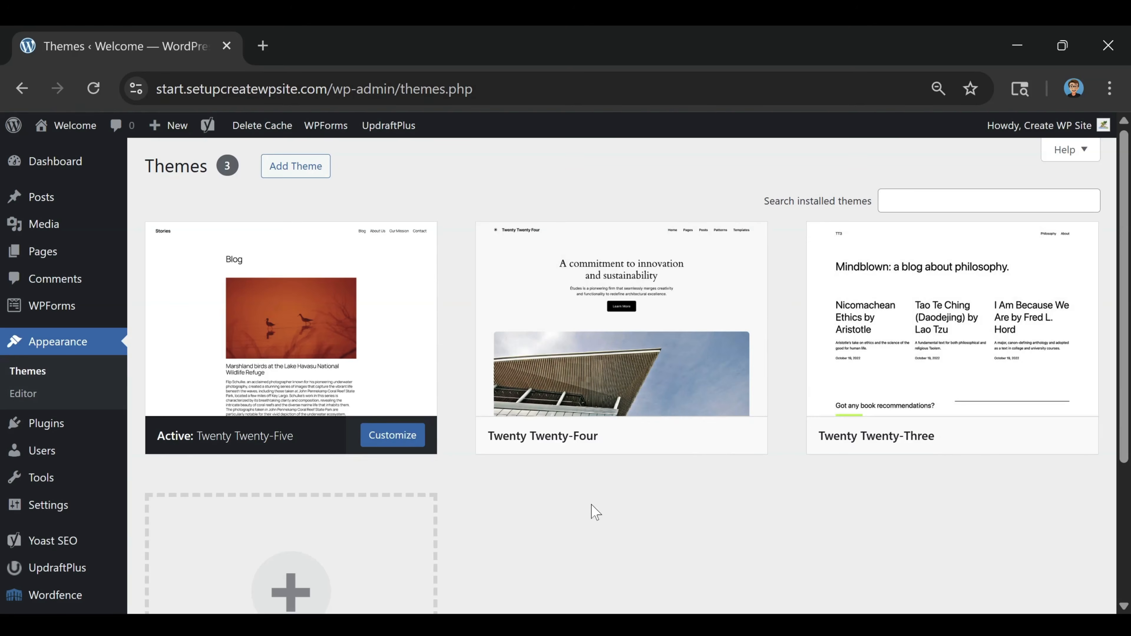
Step: Browse the popular themes available to add, then install and activate the Astra theme
click(287, 176)
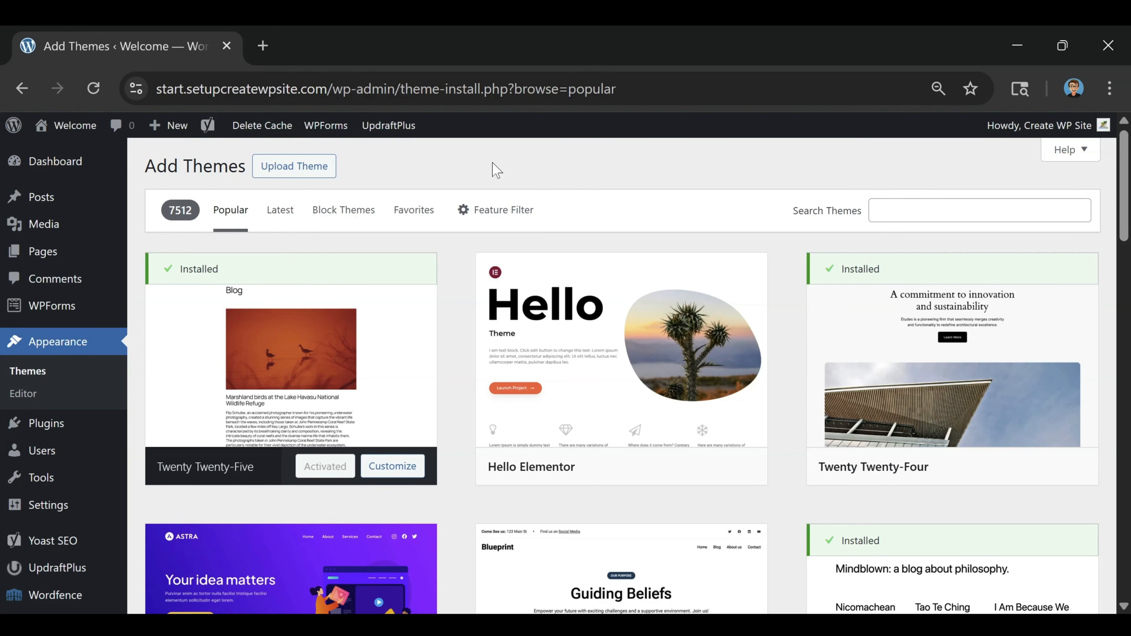
scroll(422, 240, down, 5)
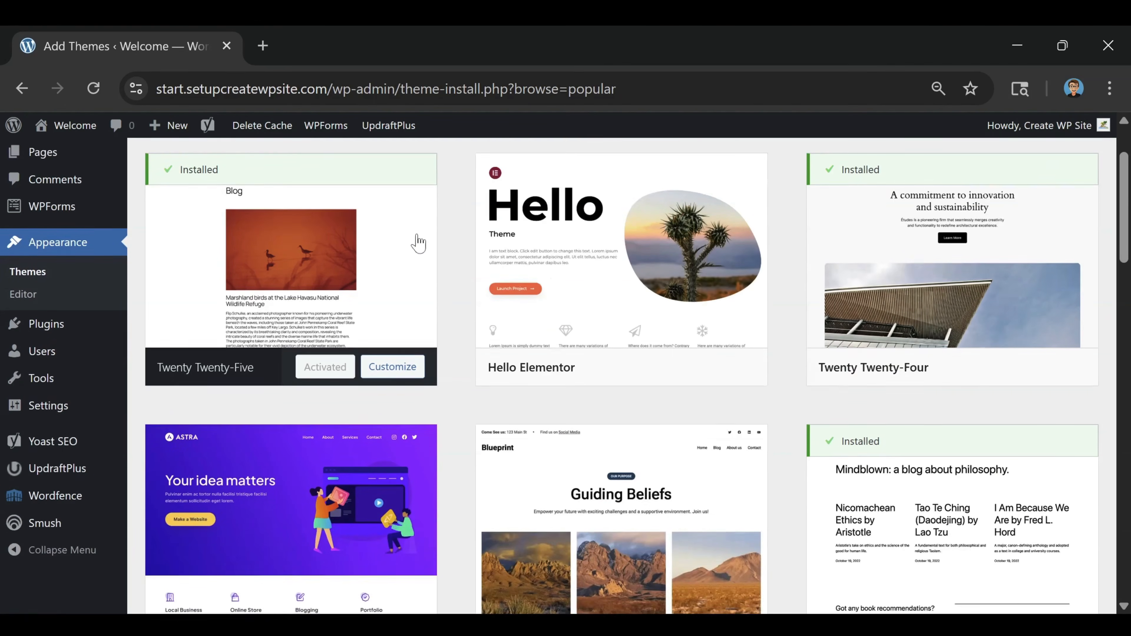
scroll(419, 243, down, 2)
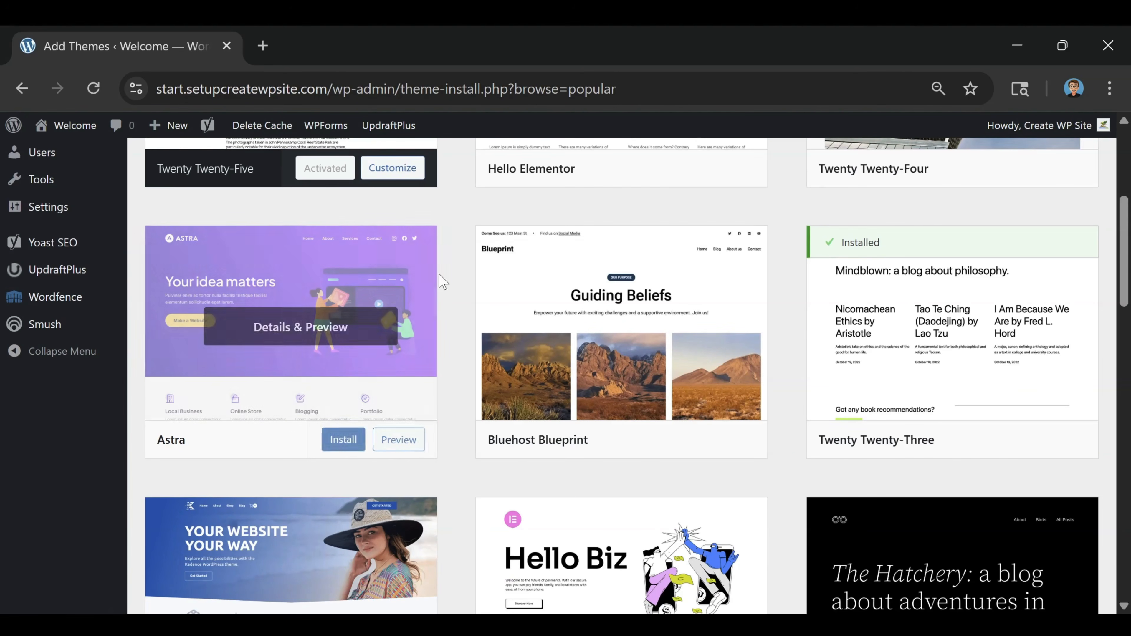
scroll(468, 268, up, 7)
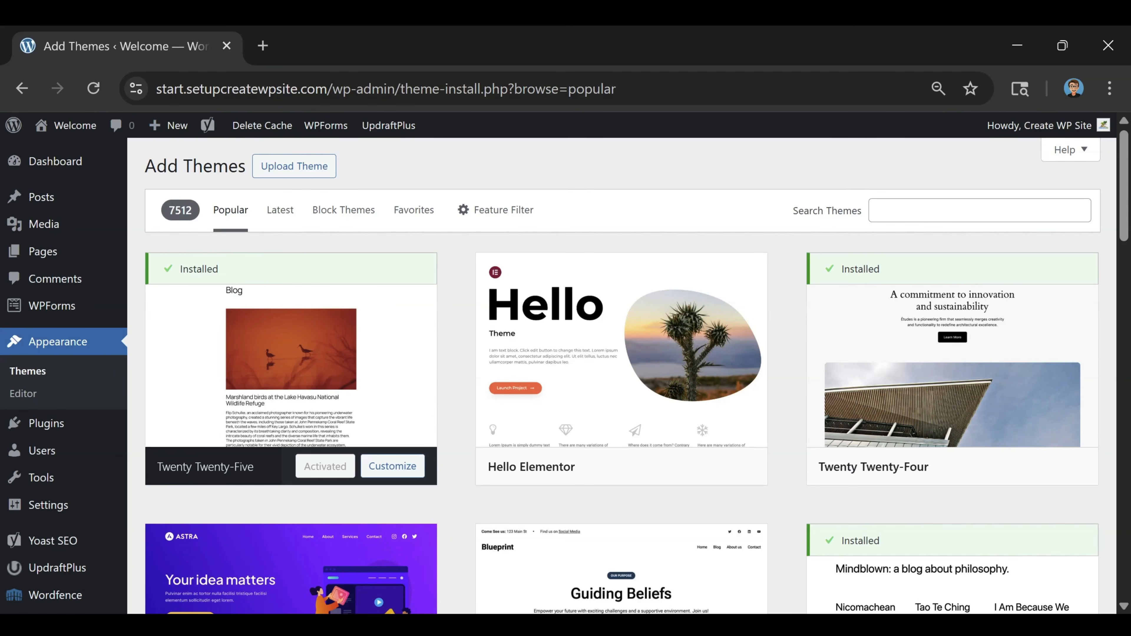
scroll(449, 334, down, 5)
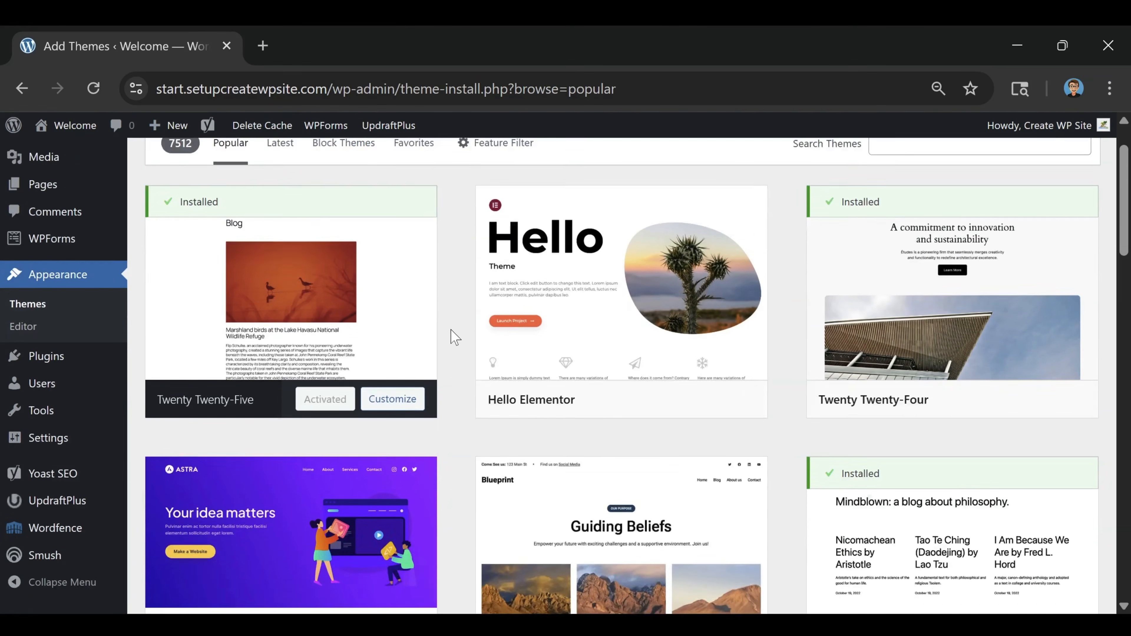
scroll(449, 333, down, 2)
mouse_move(376, 334)
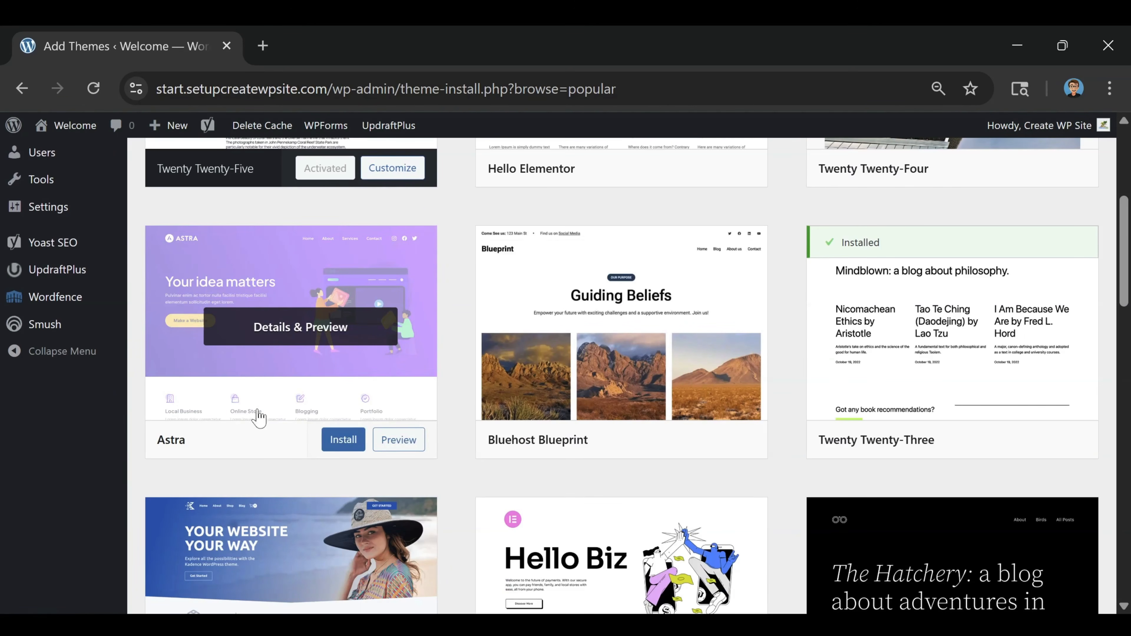
click(346, 441)
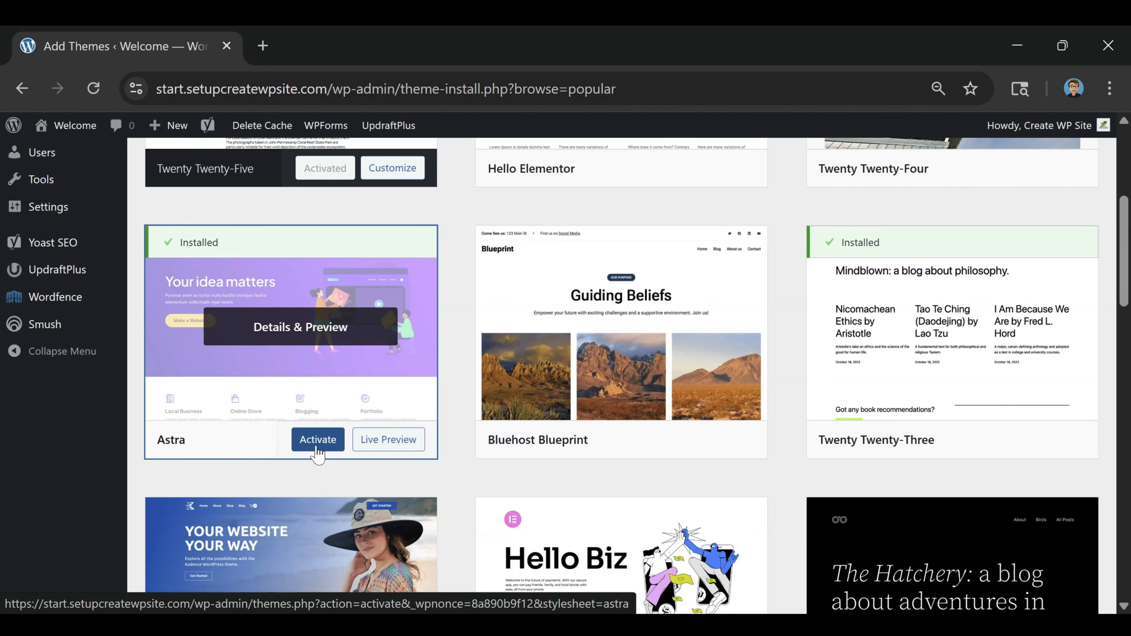
click(318, 440)
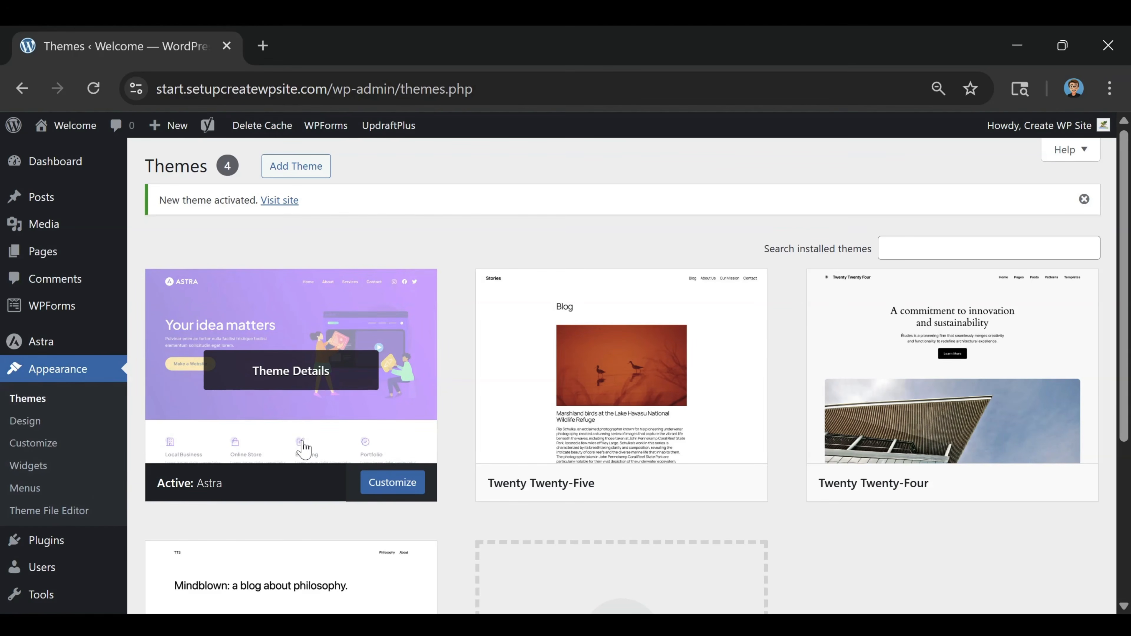
Step: Search the plugin directory for "starter templates", then install and activate Starter Templates by Brainstorm Force
mouse_move(51, 543)
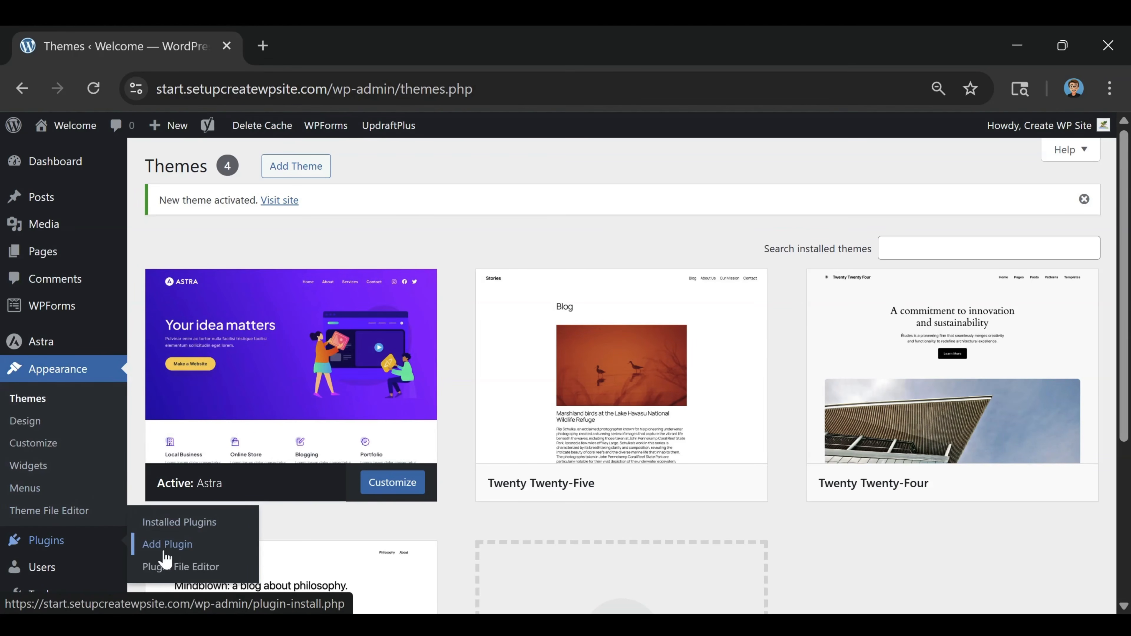
click(173, 557)
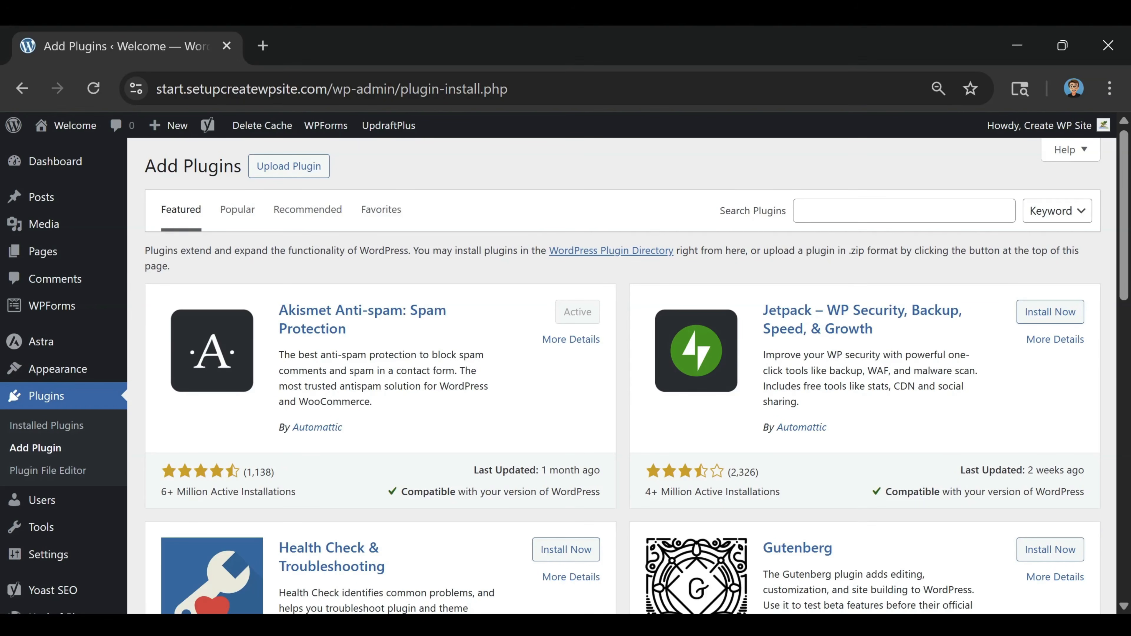
click(904, 211)
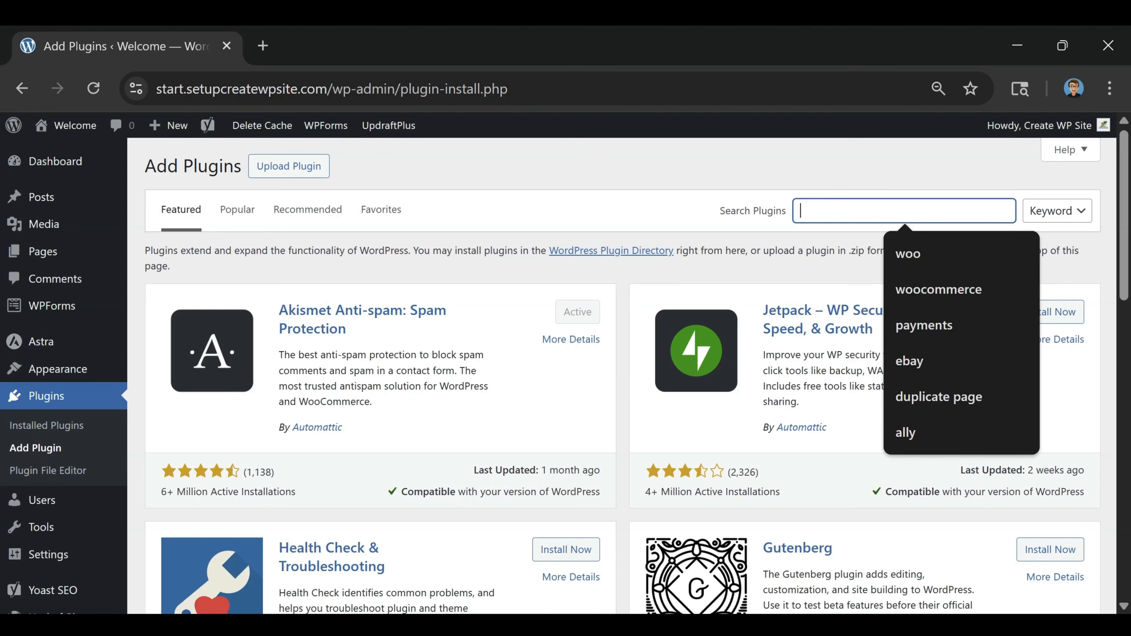
text(starter tem)
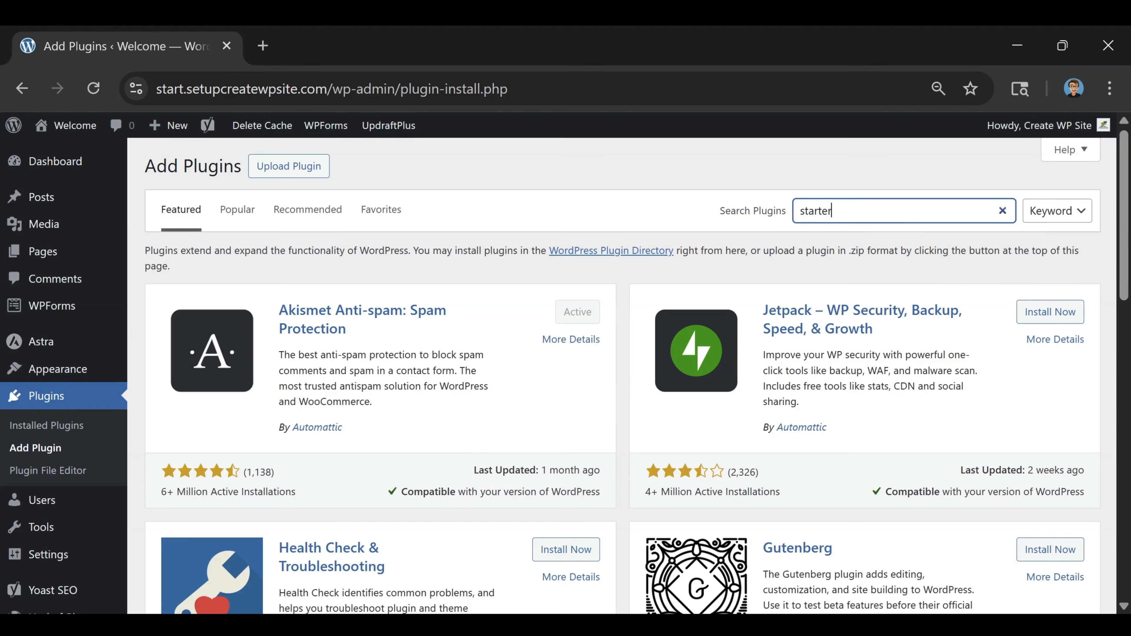
text(plates)
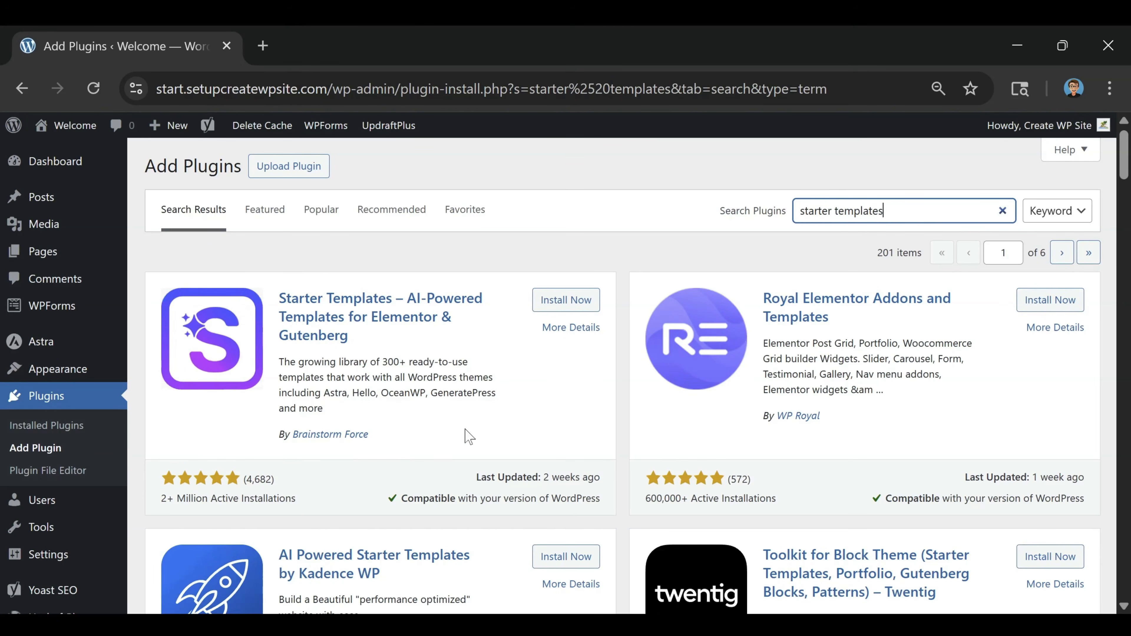
click(566, 303)
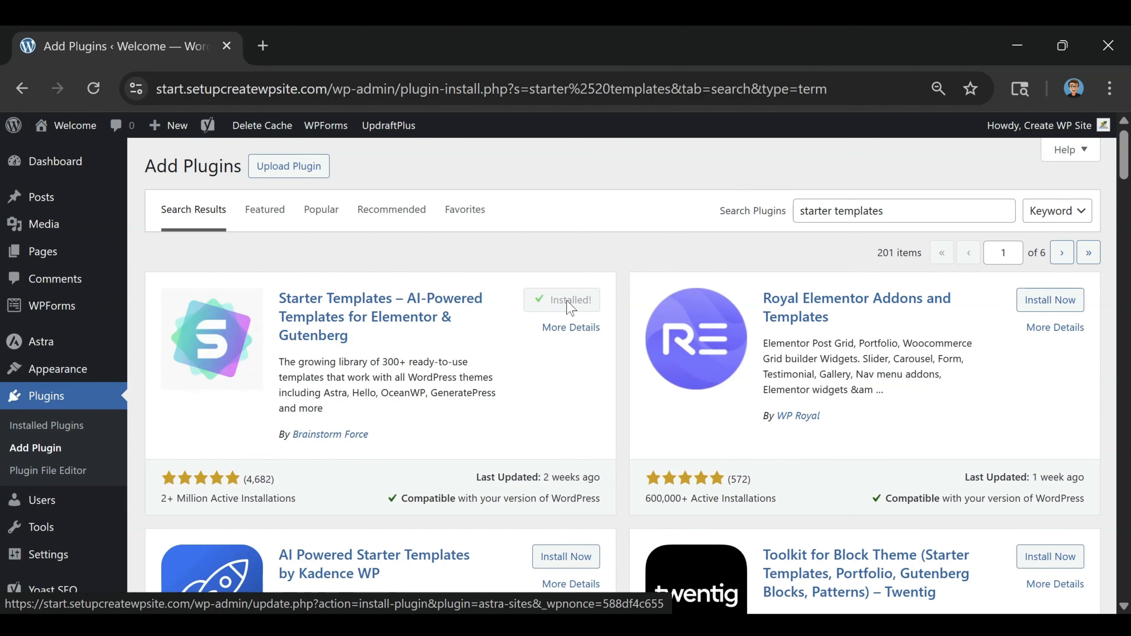
click(563, 308)
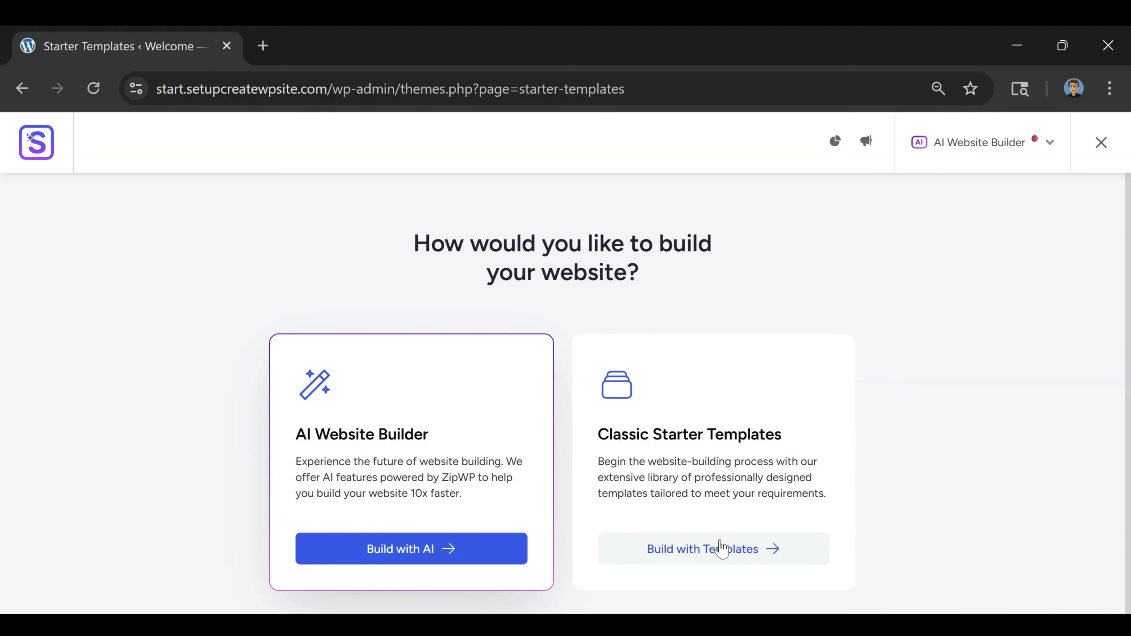
Step: Choose to build the website with Classic Starter Templates, using Block Editor as the page builder
click(721, 553)
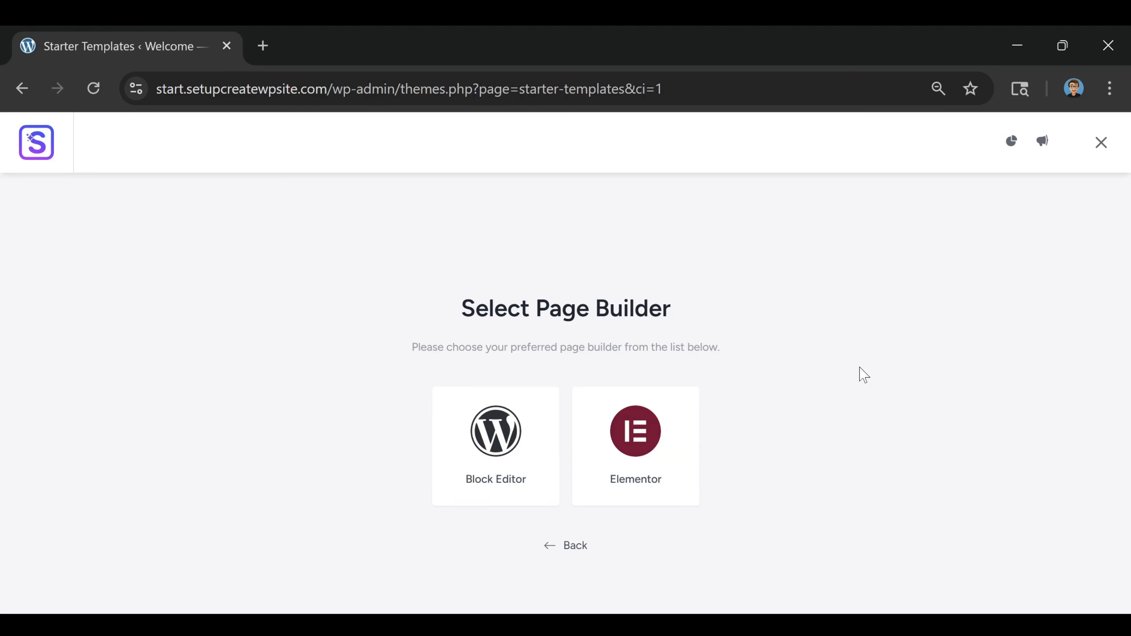
click(494, 419)
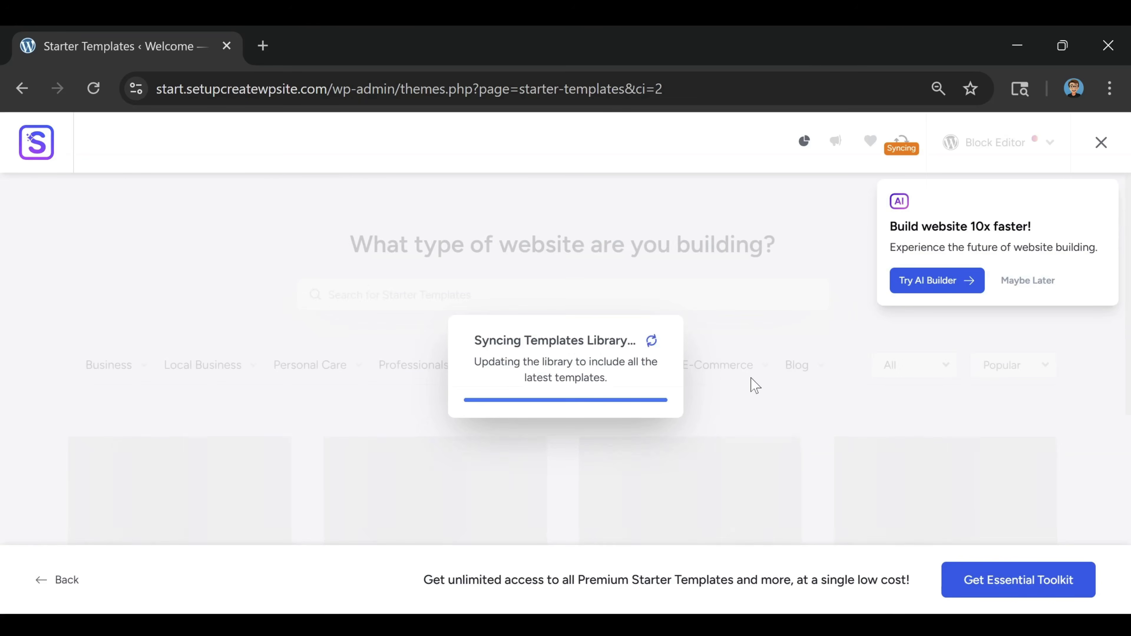
mouse_move(753, 384)
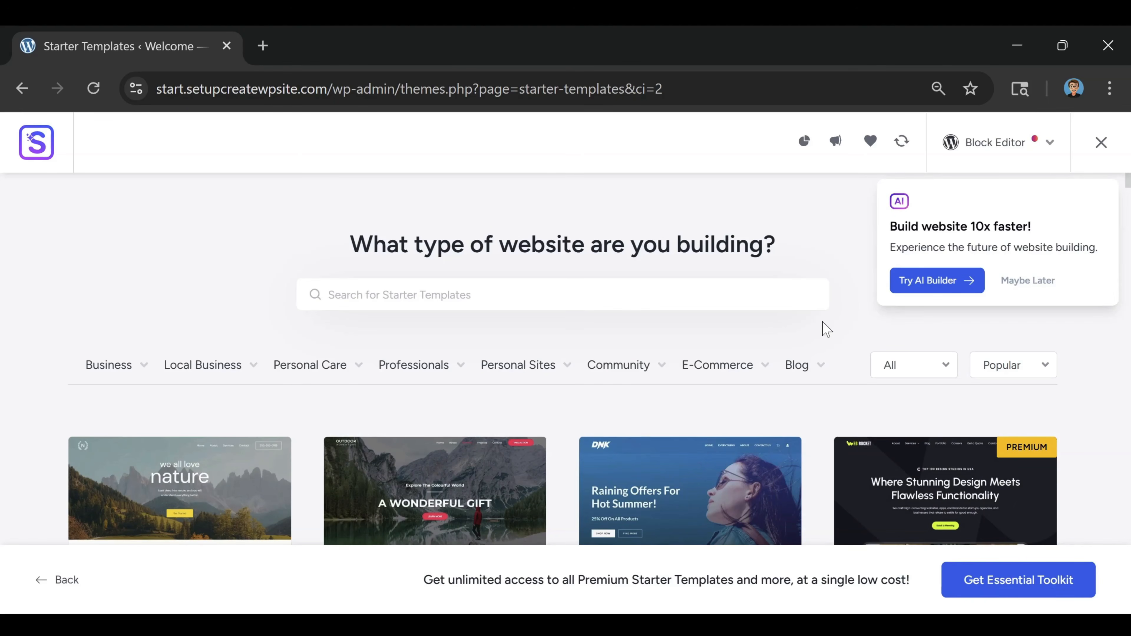
Step: Search the starter templates for "consulting", browse the matches, and select the Business Coaching & Consulting template
text(consulting)
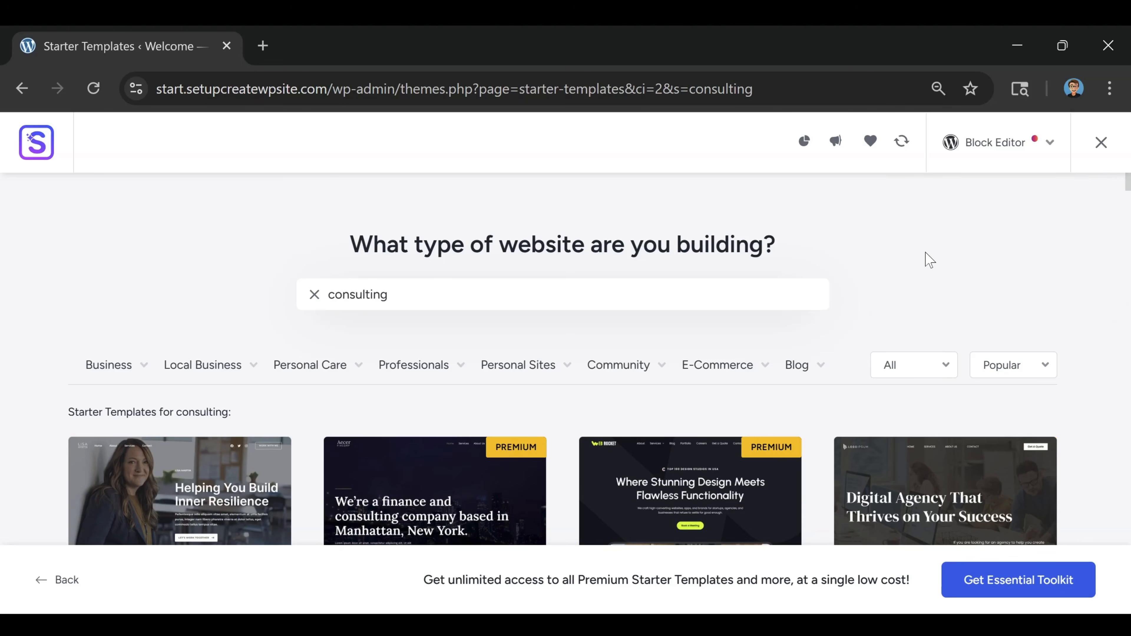
scroll(996, 196, down, 9)
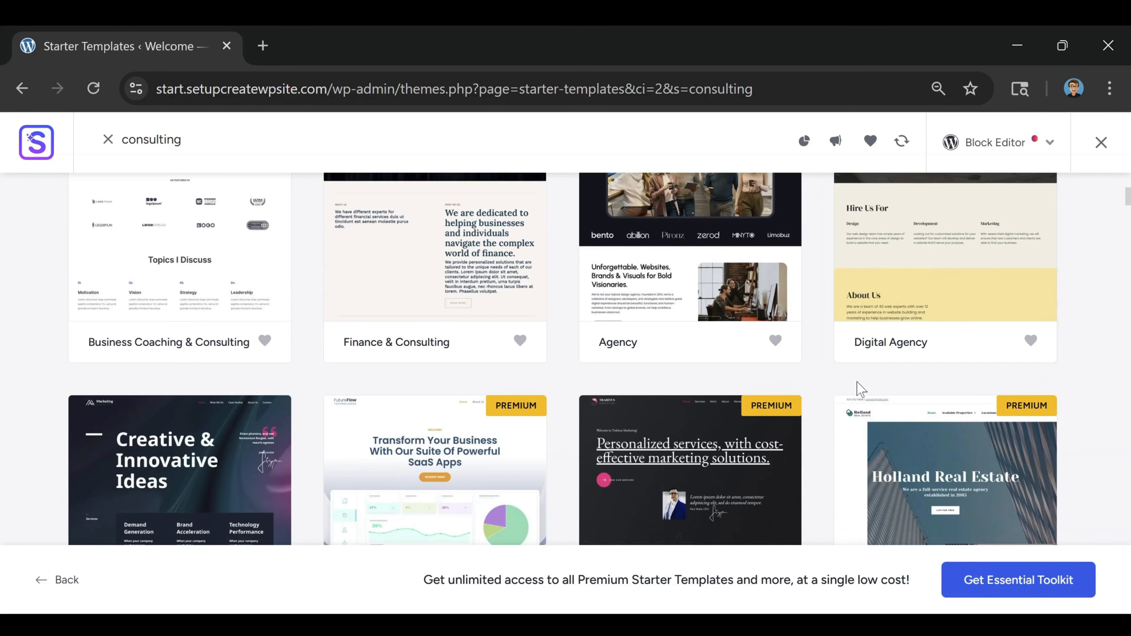
scroll(734, 280, up, 9)
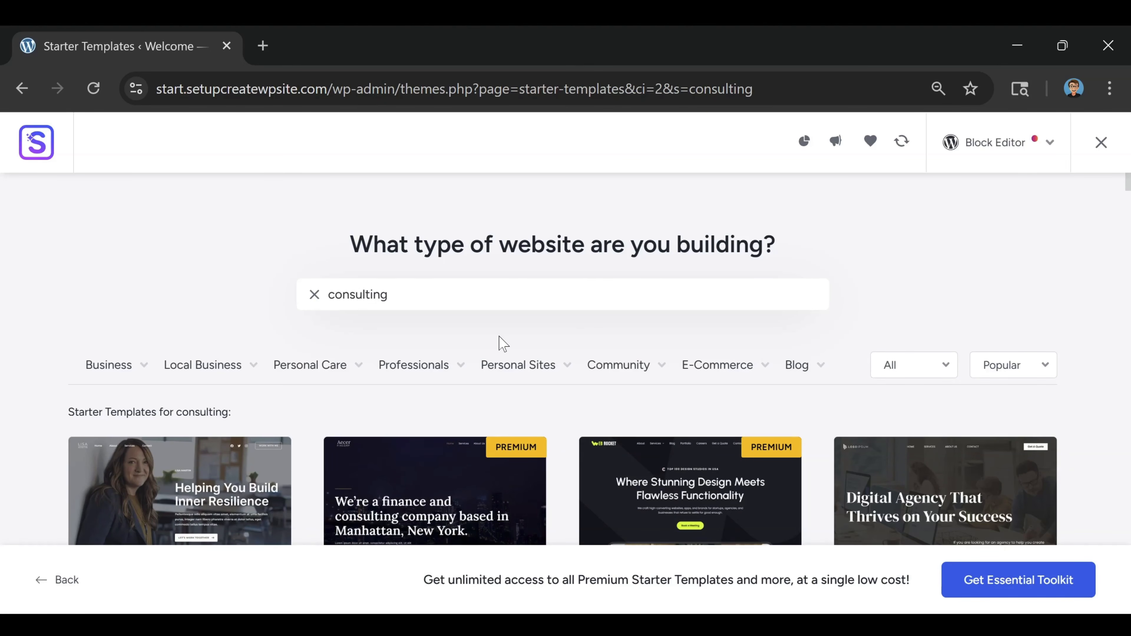
scroll(487, 343, down, 2)
scroll(579, 292, down, 2)
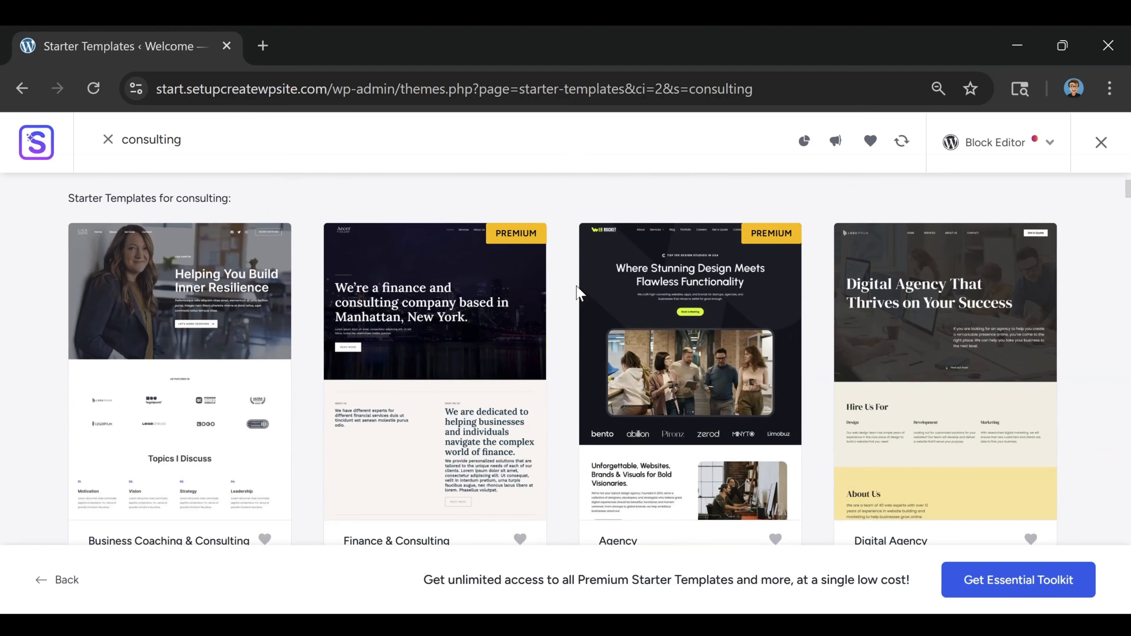
scroll(575, 296, down, 2)
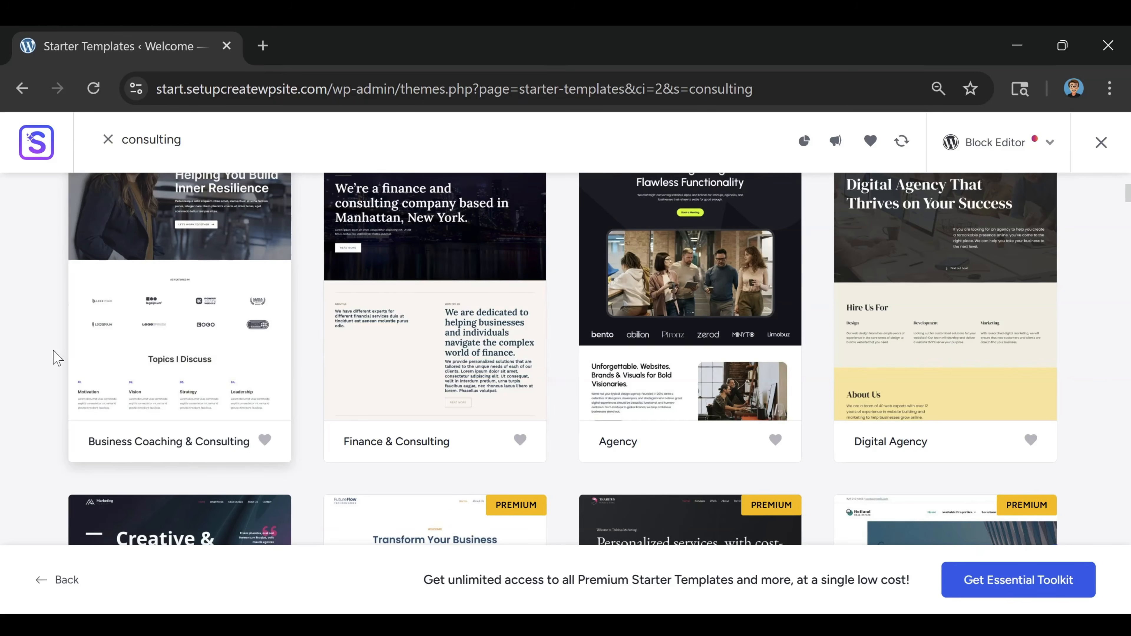
click(196, 257)
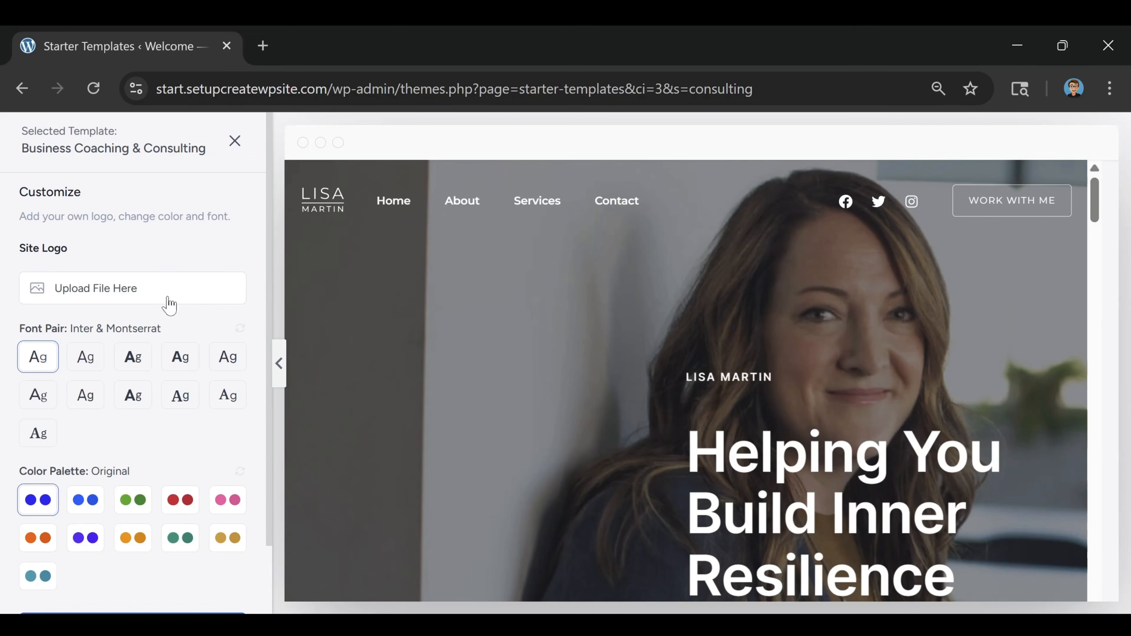
Step: Try the Plus Jakarta Sans & Manrope and Lexend & DM Sans font pairs, and return to Inter & Montserrat
click(88, 358)
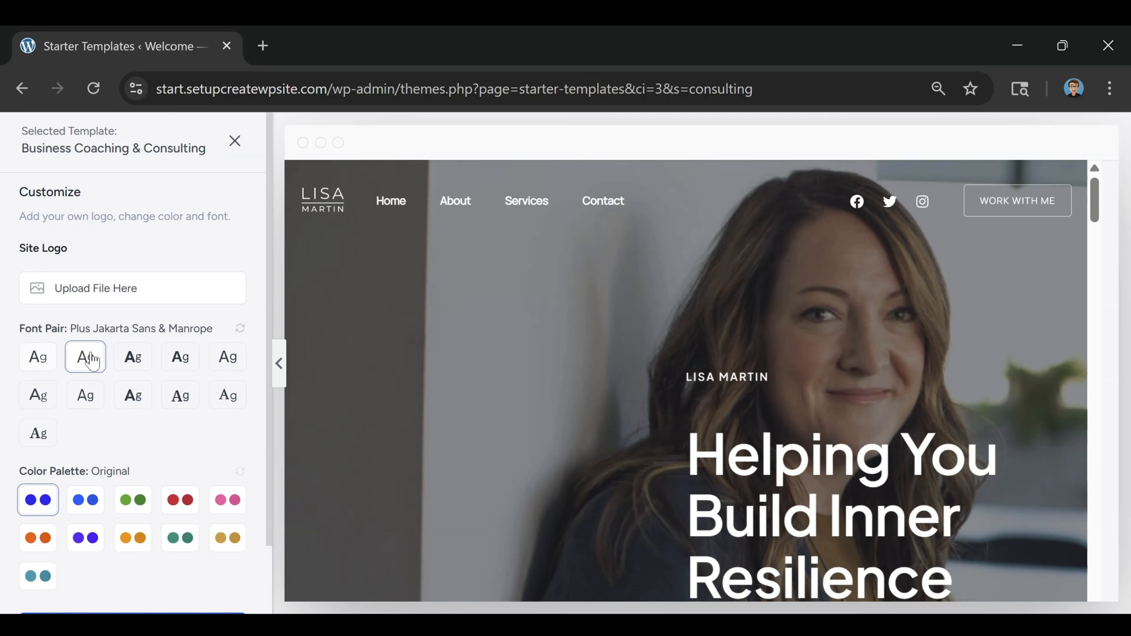
click(141, 356)
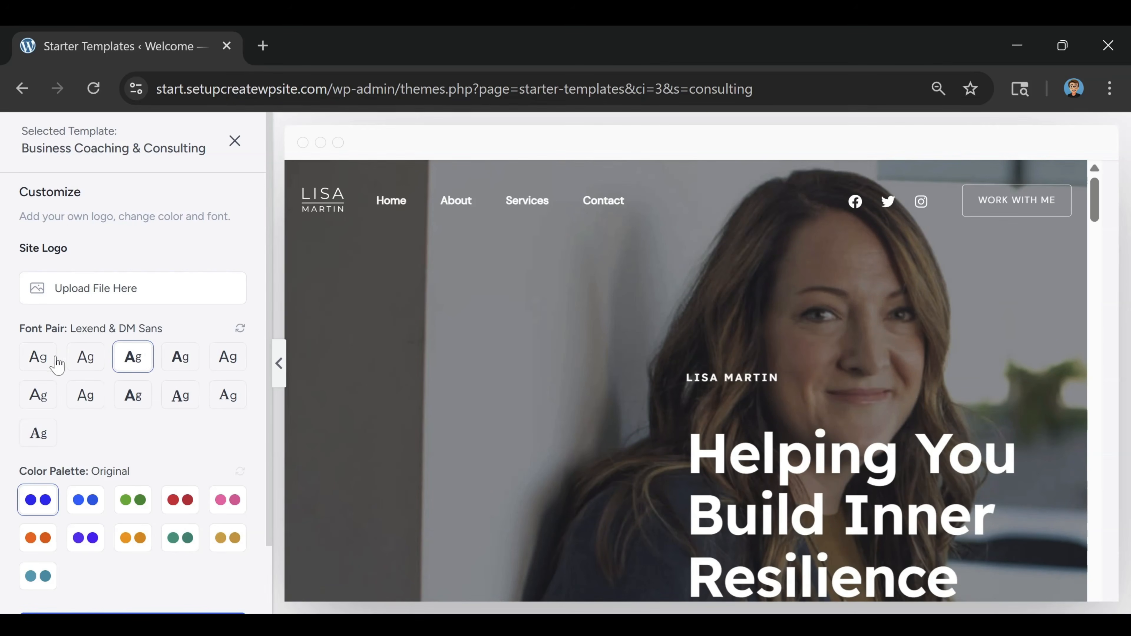
click(39, 359)
Step: Compare the template's color palettes, including Style 3, Style 4, Style 6 and Style 7, and apply Style 1
scroll(142, 380, down, 2)
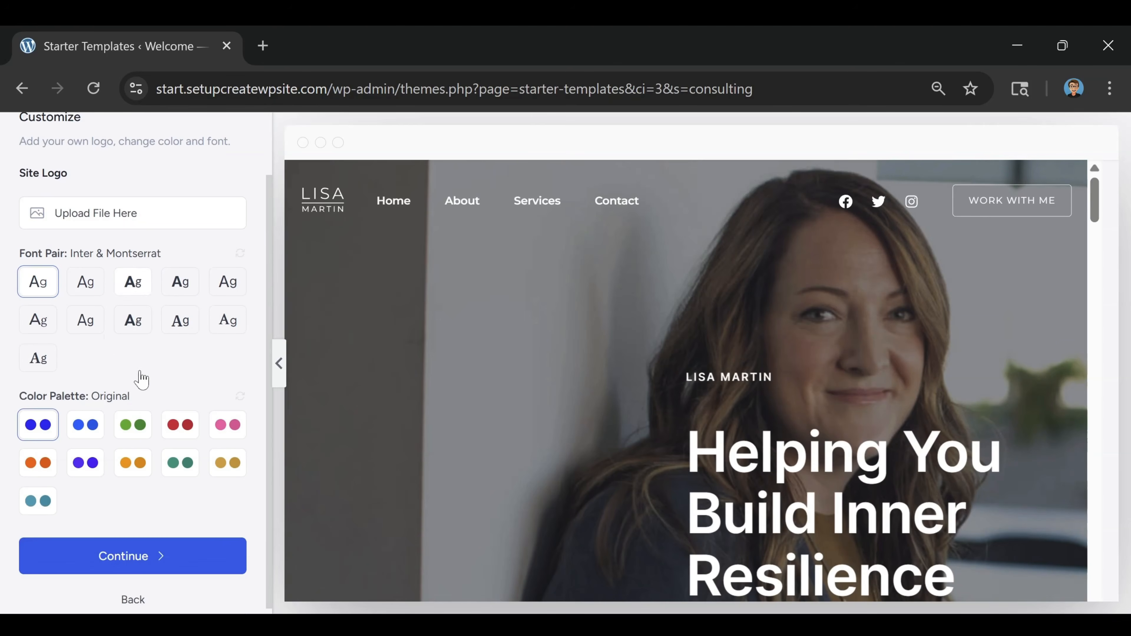
click(87, 425)
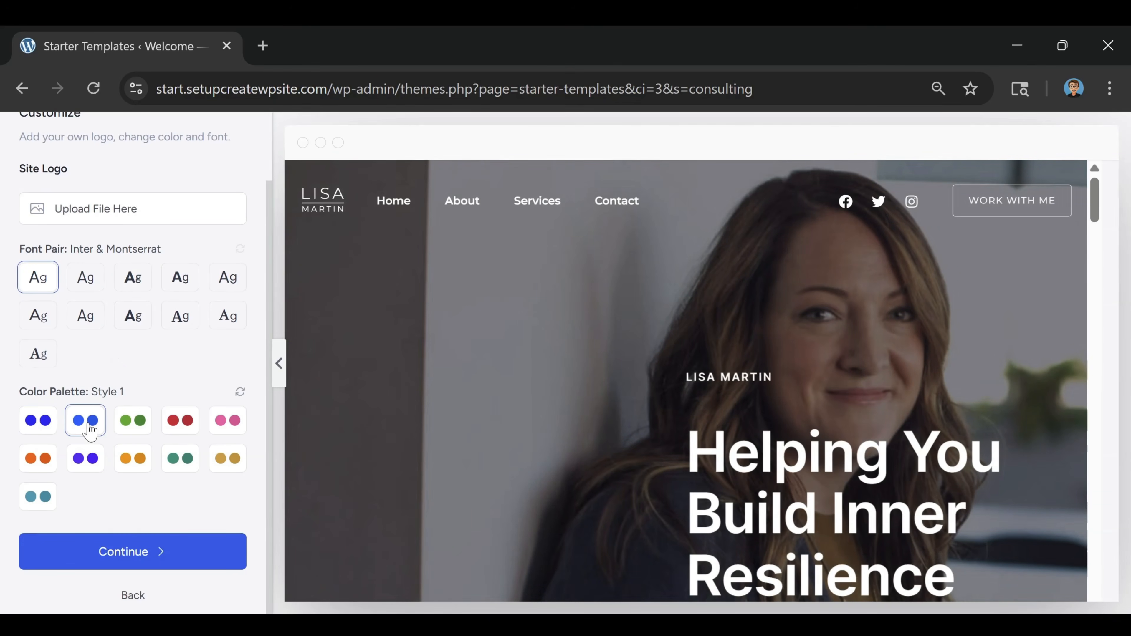
click(142, 428)
click(183, 432)
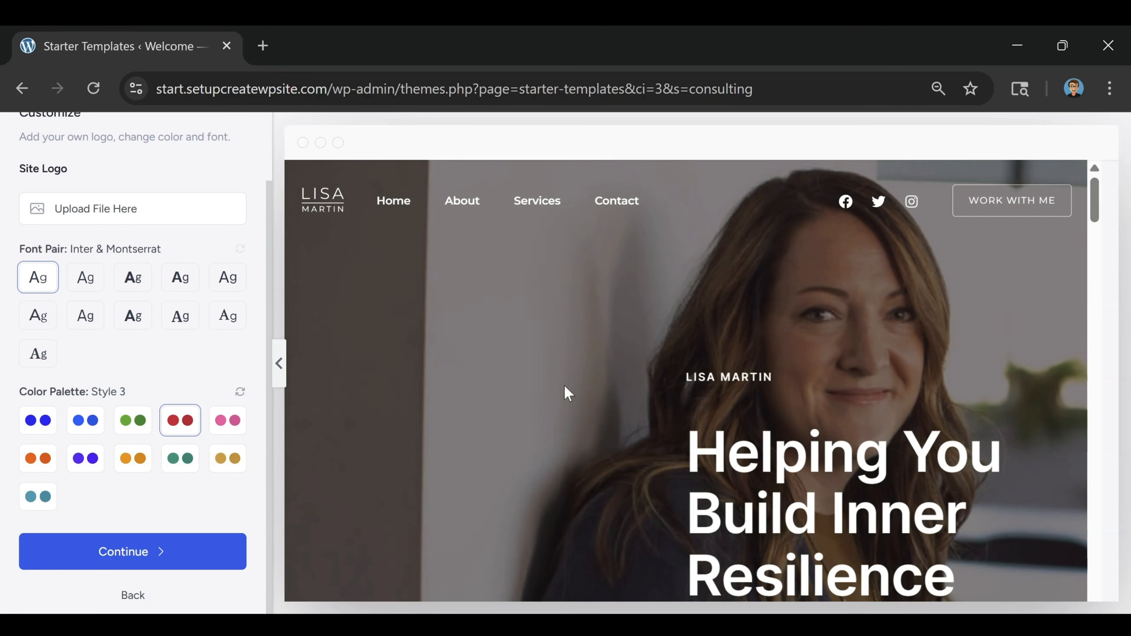
scroll(534, 392, down, 5)
scroll(563, 399, up, 4)
scroll(564, 399, down, 2)
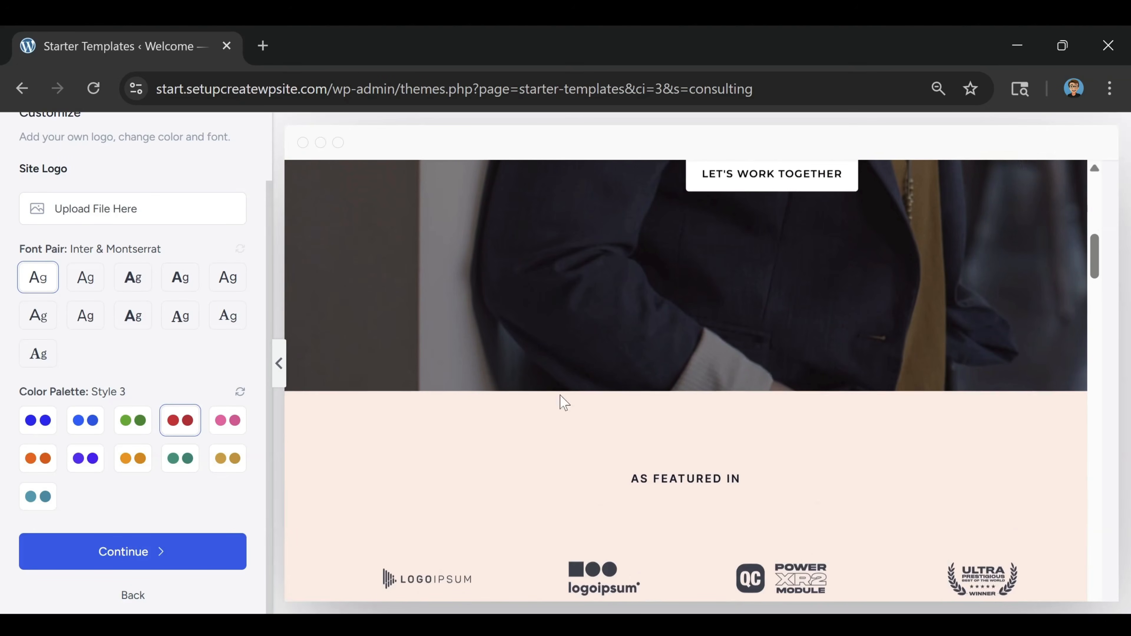
click(221, 431)
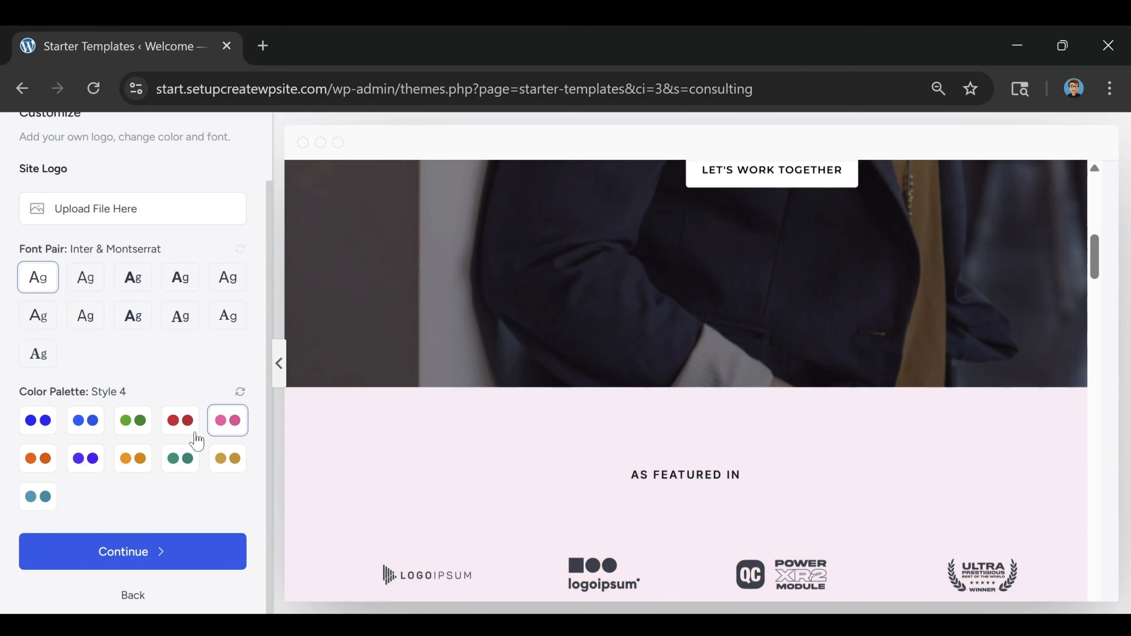
click(92, 468)
scroll(539, 421, down, 3)
scroll(539, 421, down, 5)
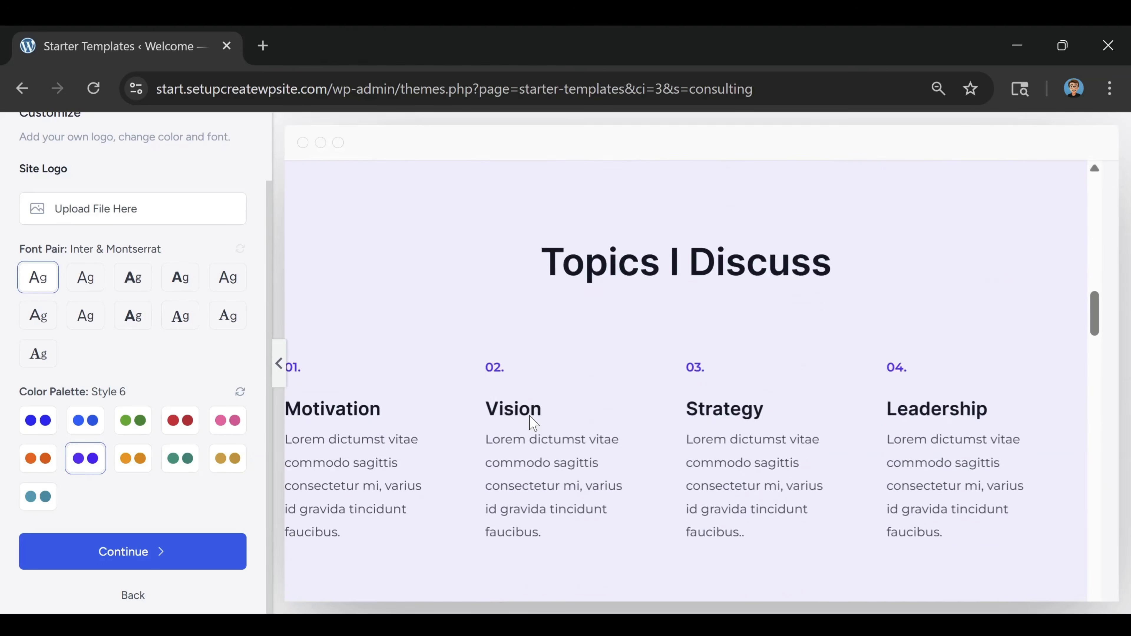
click(133, 458)
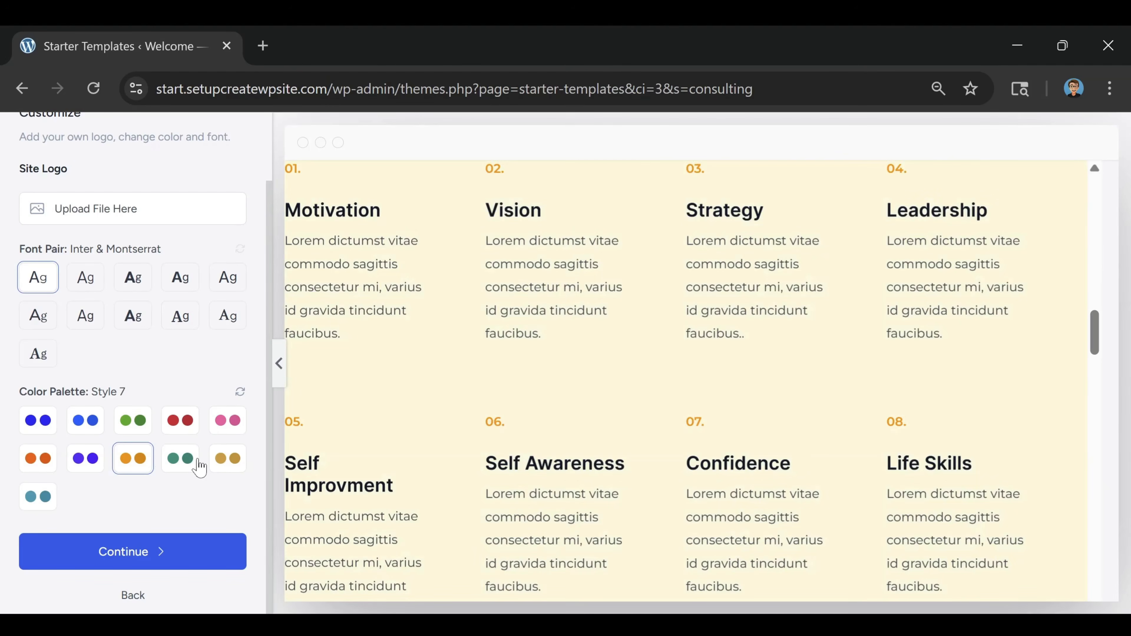
click(38, 420)
click(85, 420)
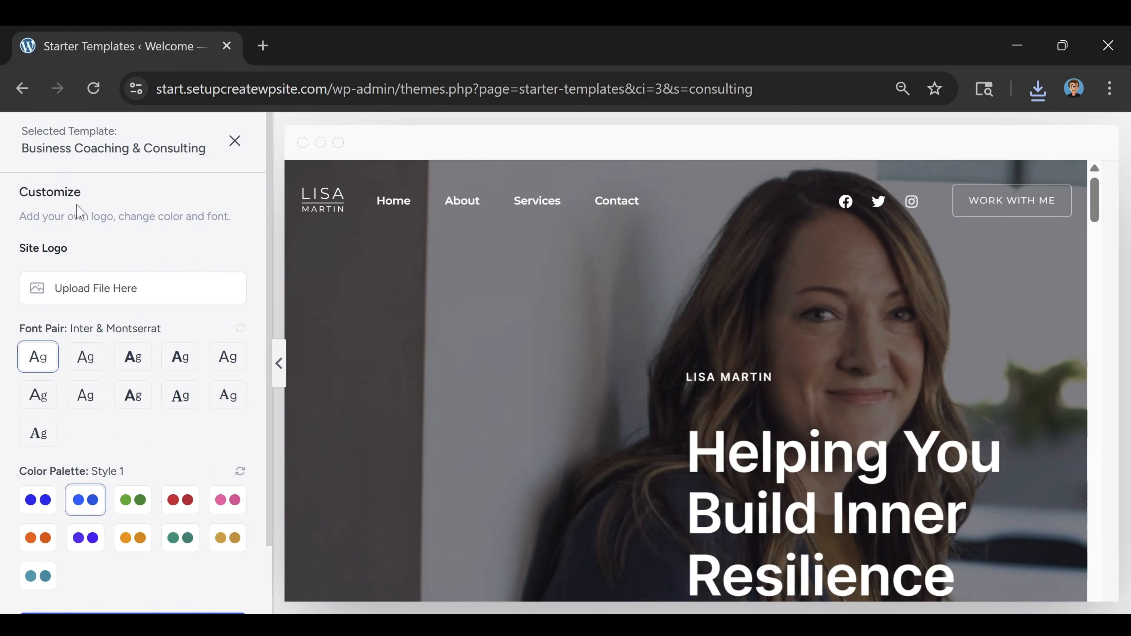
Step: Upload "ChatGPT Image Aug 23, 2025 at 05_56_46 PM.png" as the site logo and set the logo width to 194 px
click(100, 297)
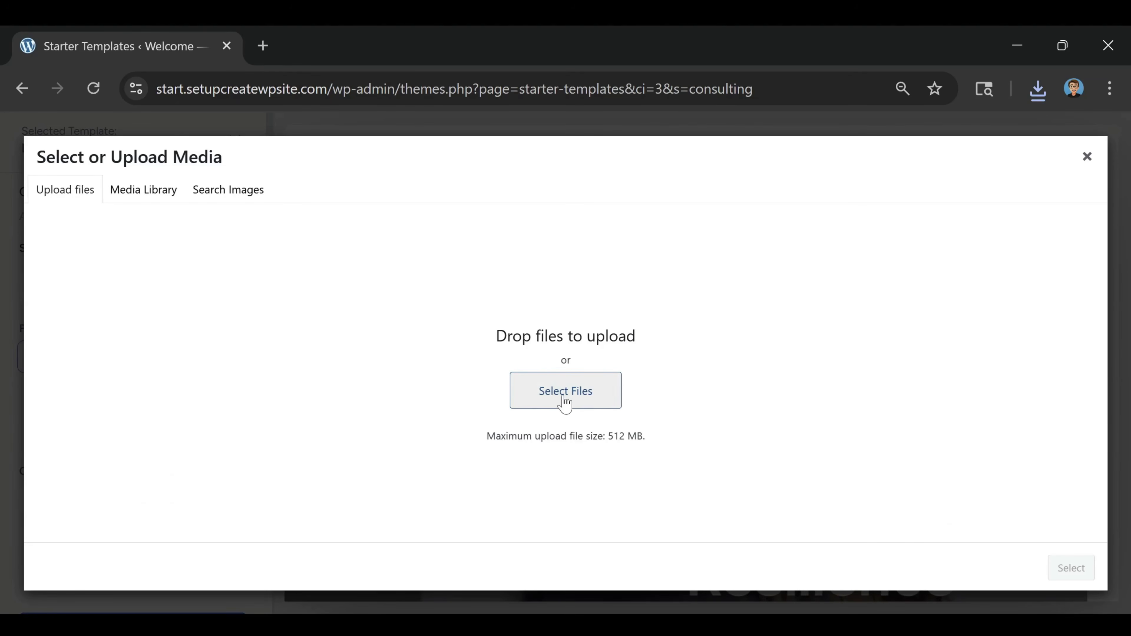
click(565, 391)
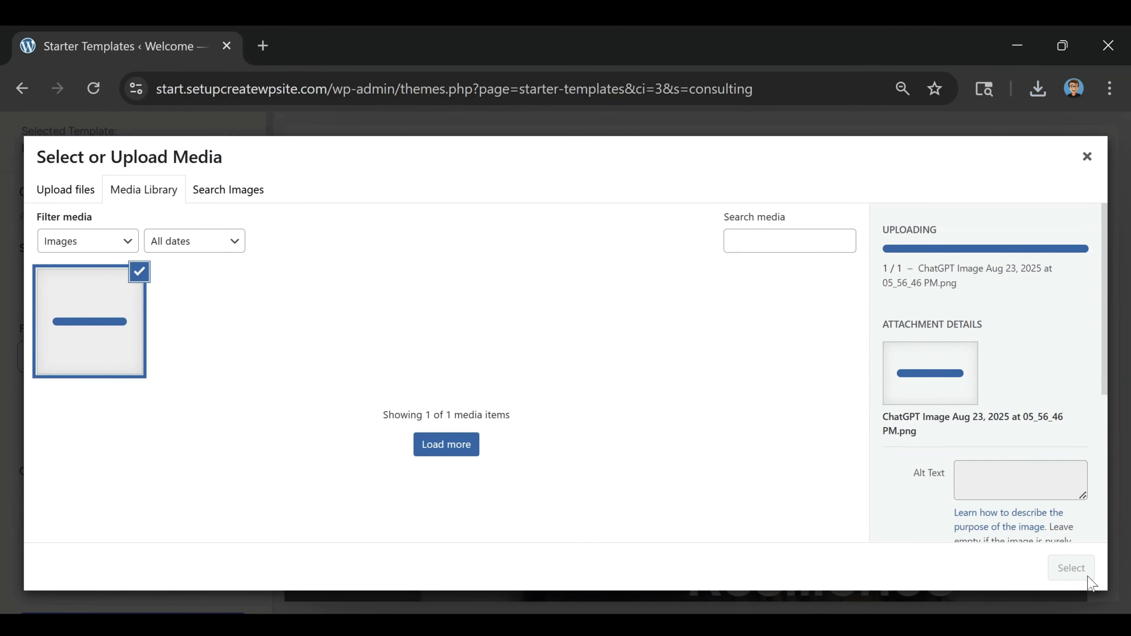
click(1070, 569)
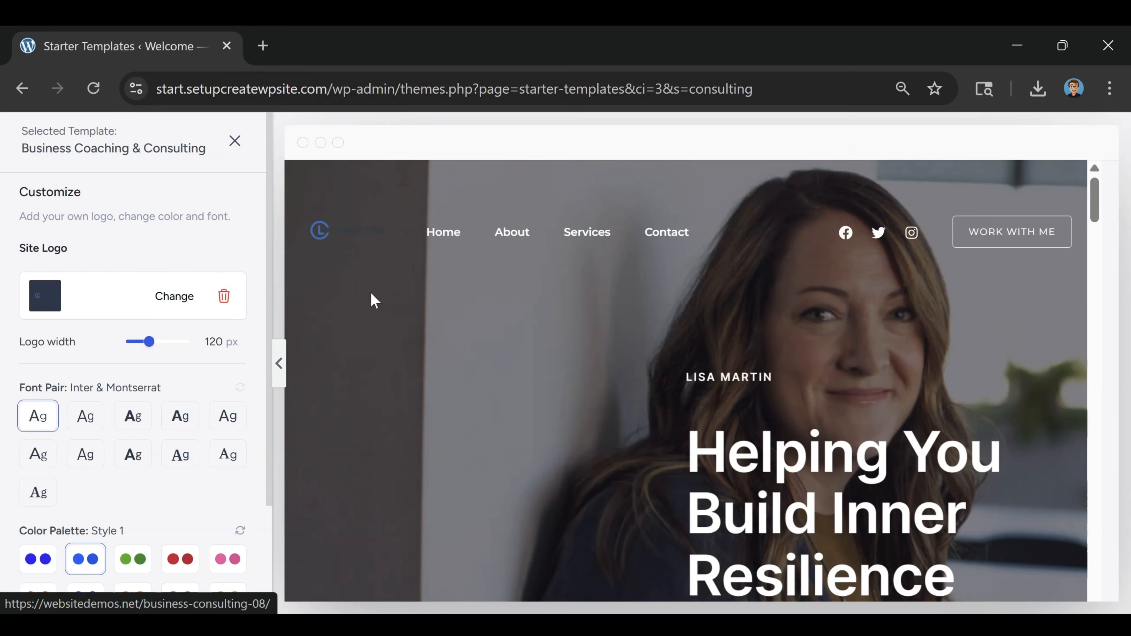
drag(149, 343, 173, 378)
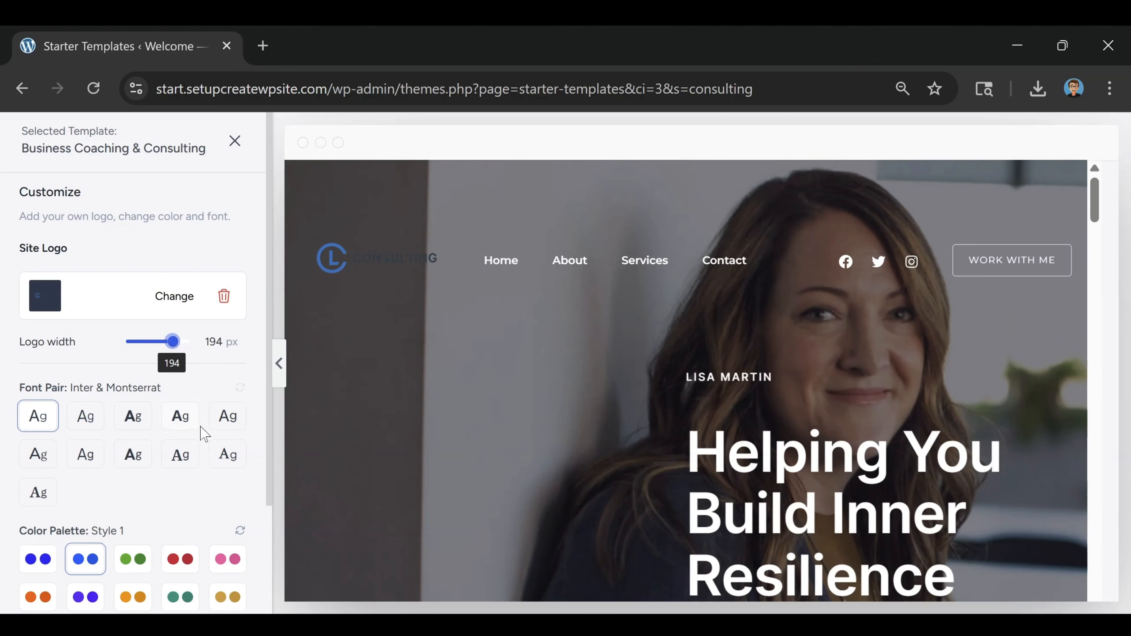
Step: Accept the template customization and continue with the preselected features, keeping SEO & Search Visibility as the only optional one
scroll(114, 321, down, 3)
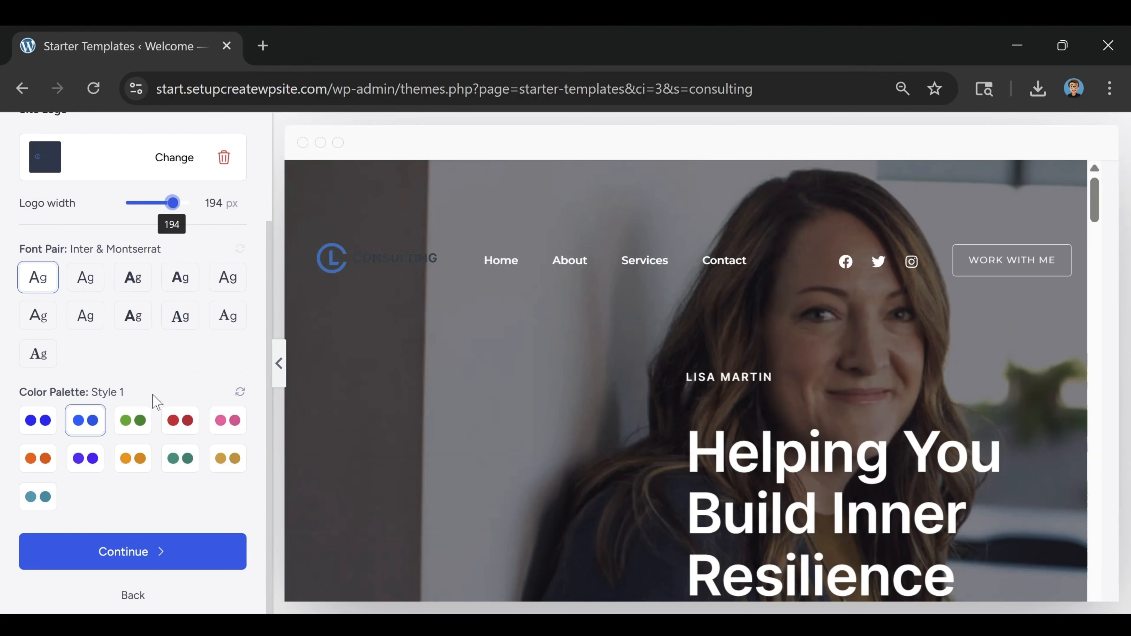
click(123, 553)
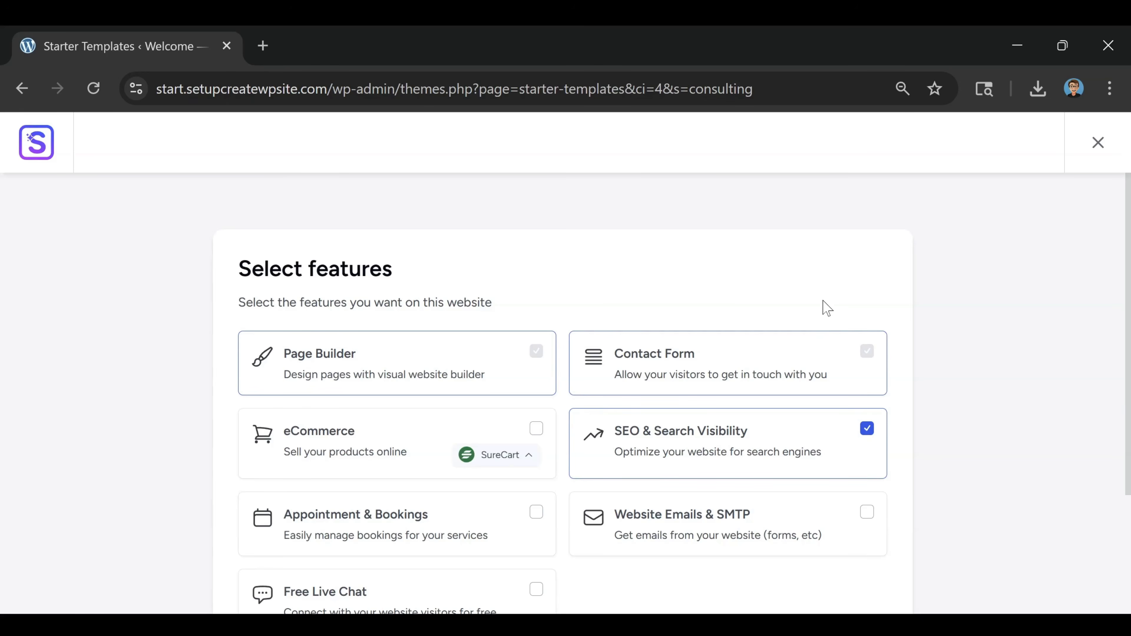
scroll(827, 308, down, 5)
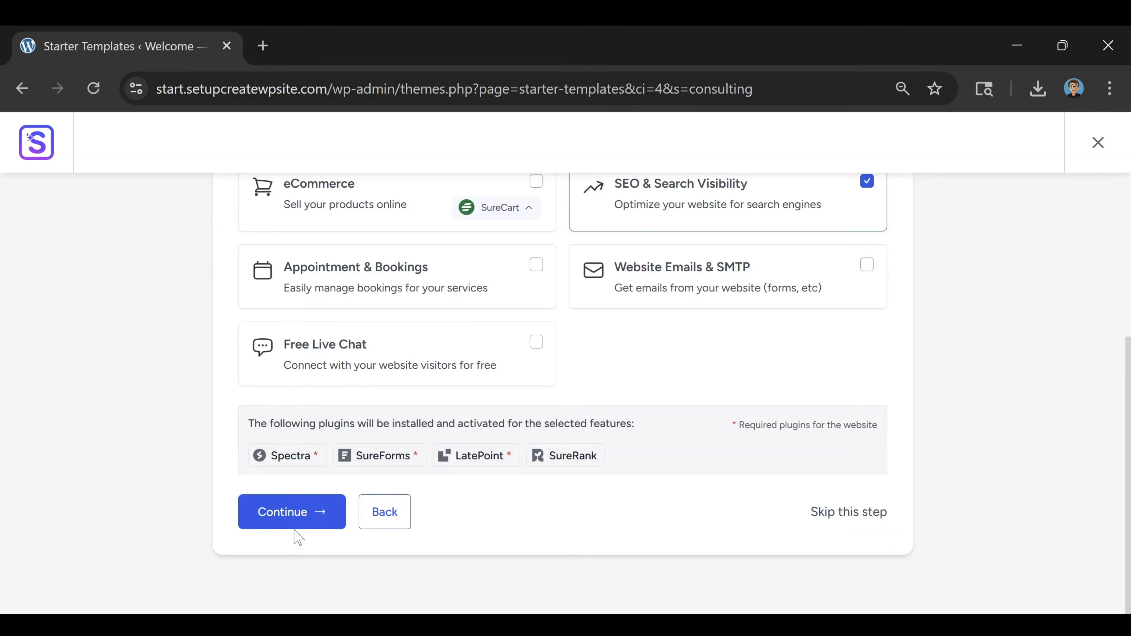
click(300, 522)
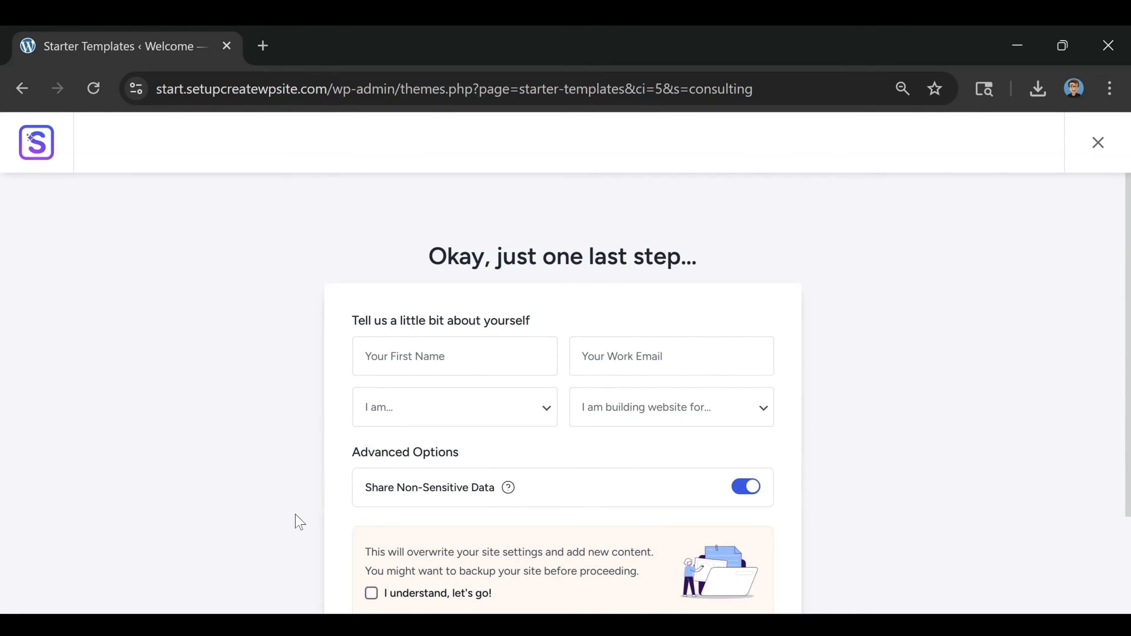
Step: Fill in the first name and work email, choose Beginner and Myself/My Company, accept the overwrite notice, and submit to build the website
scroll(265, 422, down, 5)
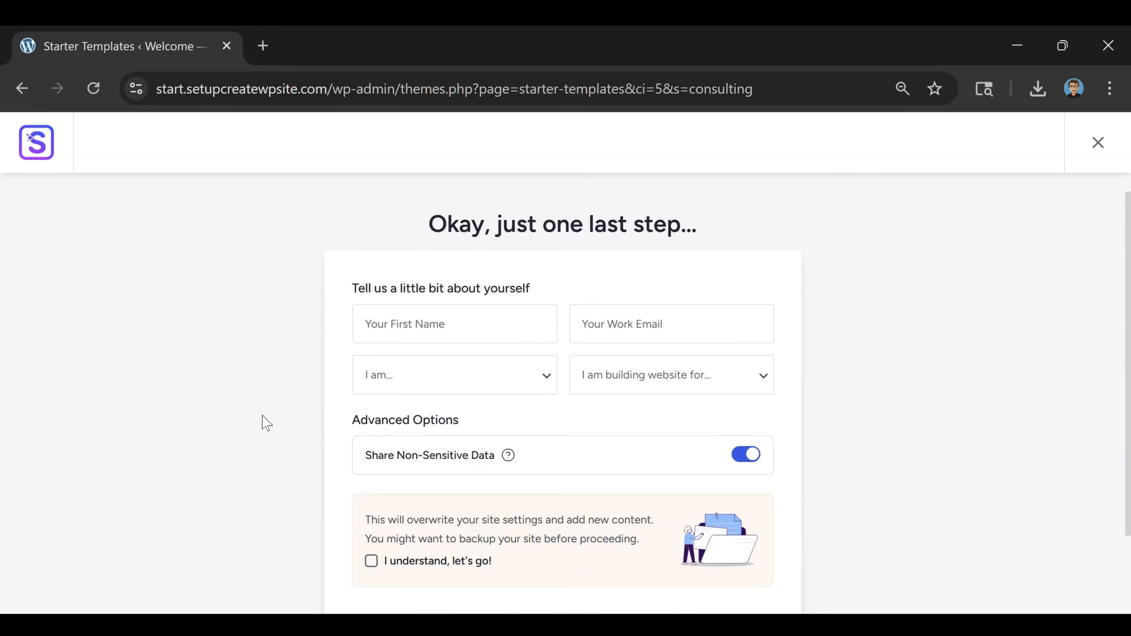
scroll(243, 450, up, 5)
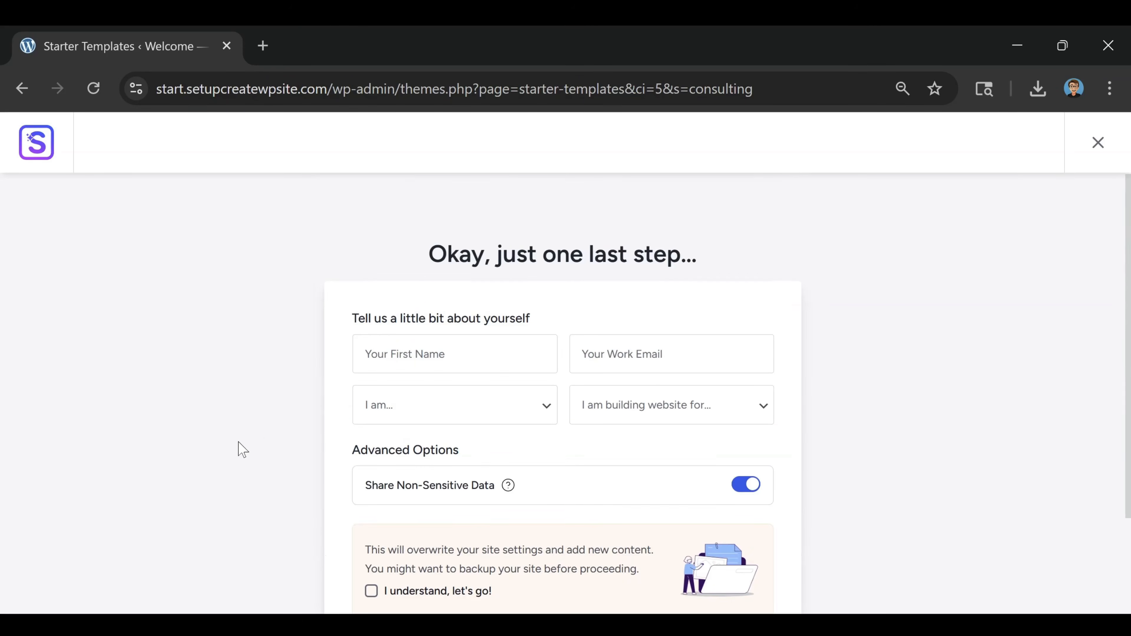
scroll(243, 449, down, 3)
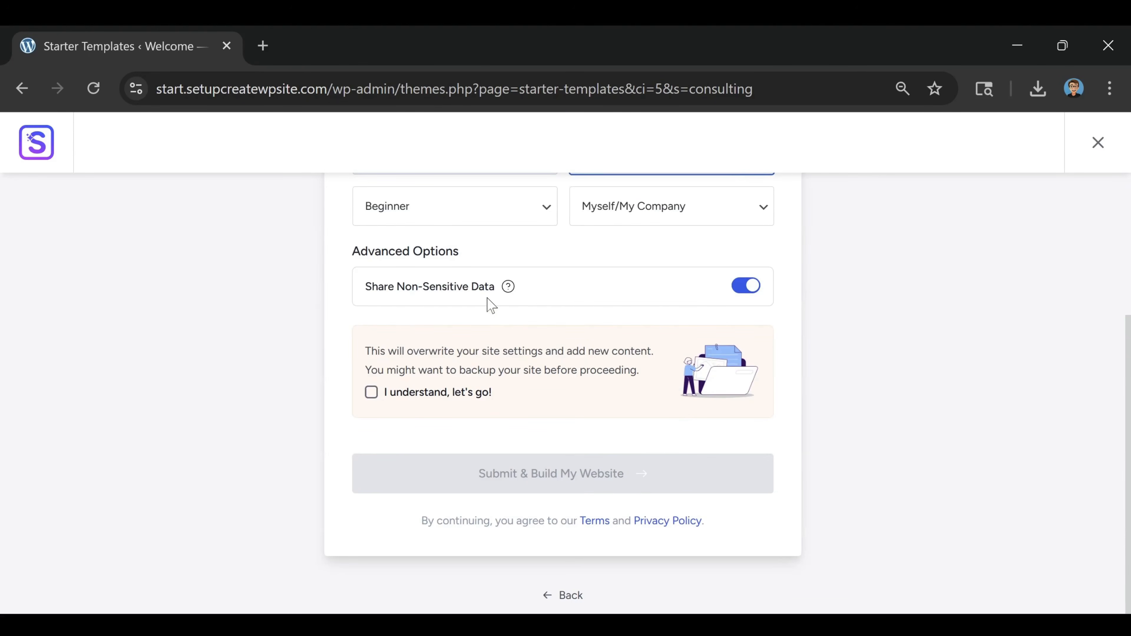
mouse_move(505, 289)
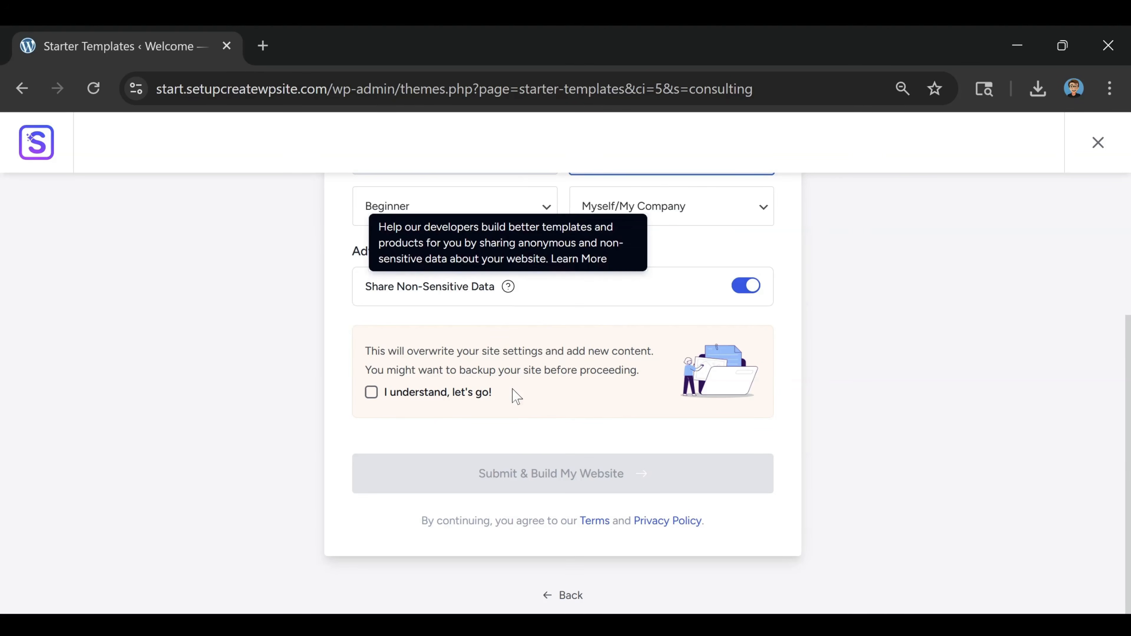
click(387, 395)
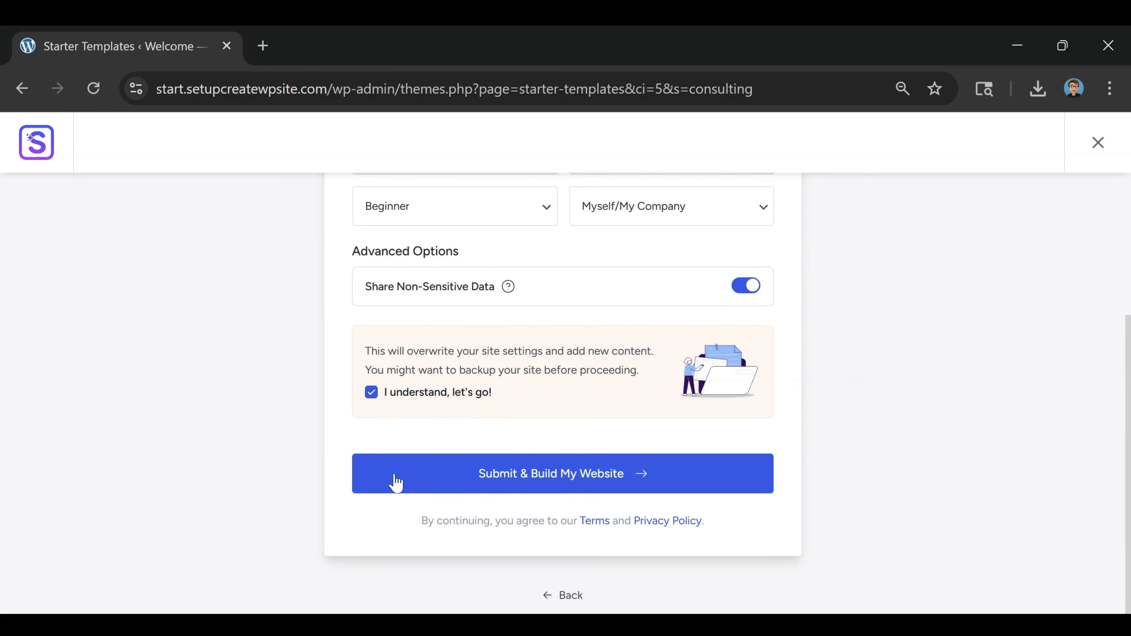
click(582, 476)
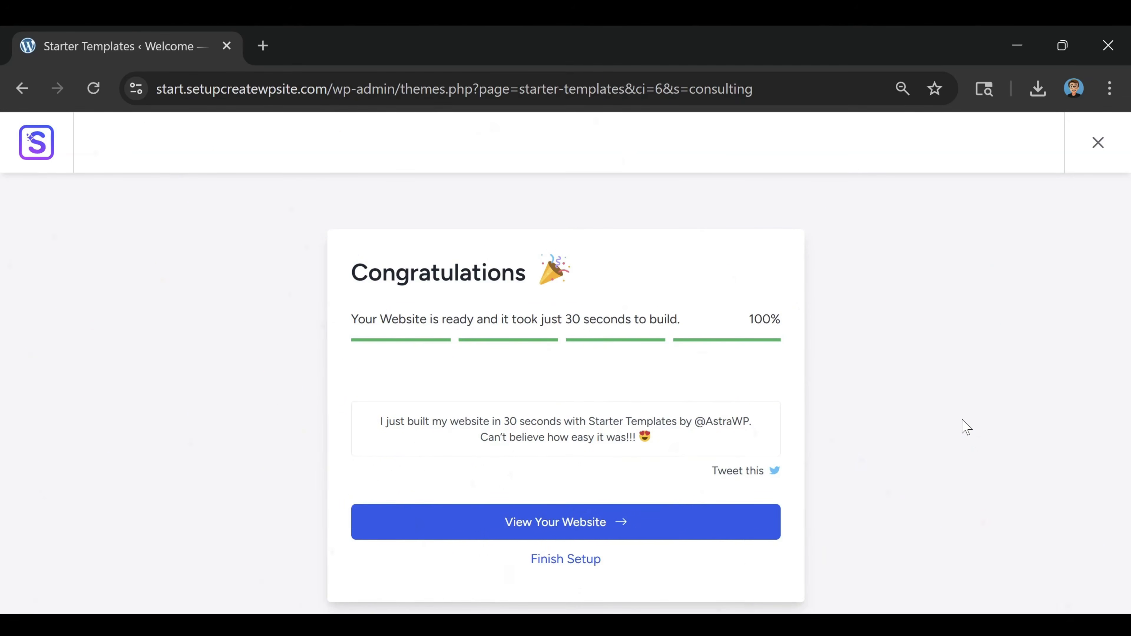
Step: Open the newly built website and look through the home page's sections down to the testimonials
click(609, 528)
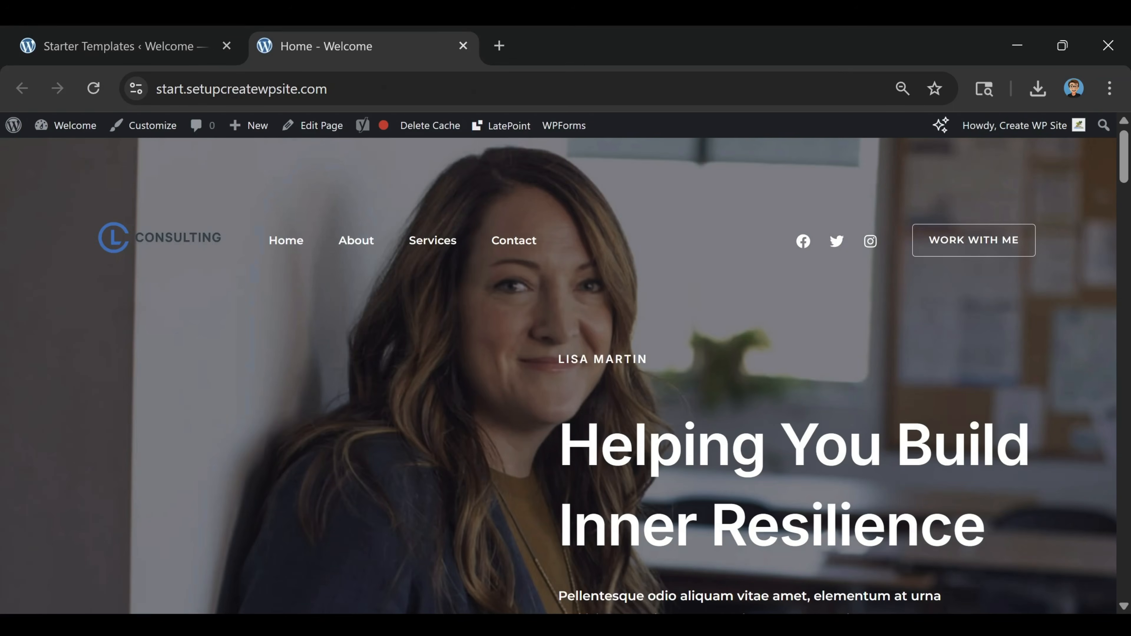
scroll(604, 343, down, 15)
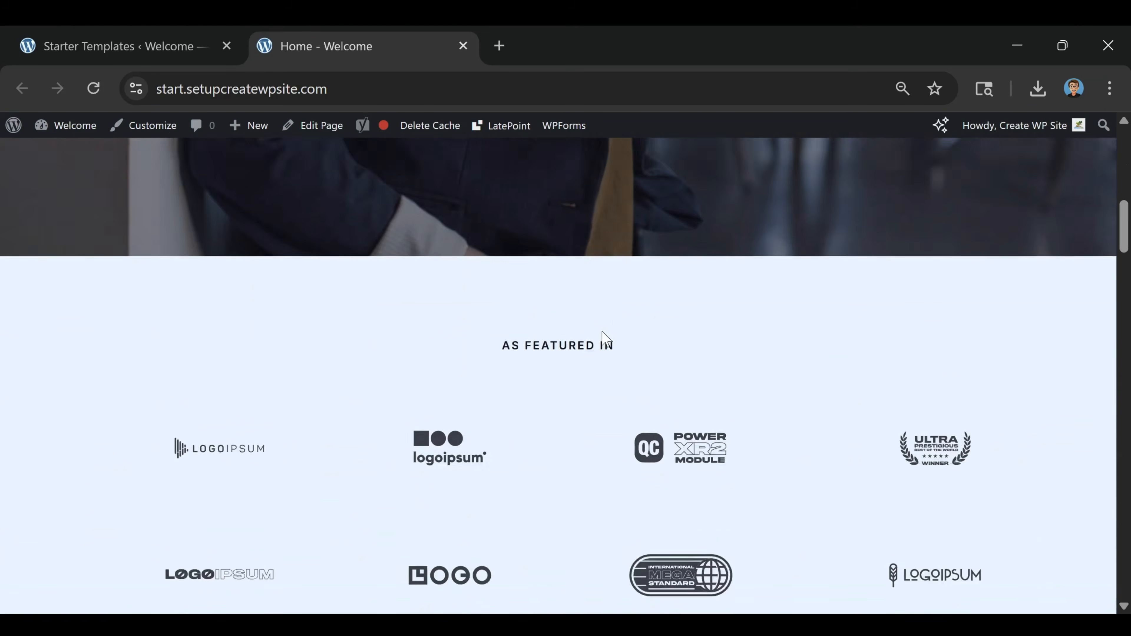
scroll(603, 339, down, 18)
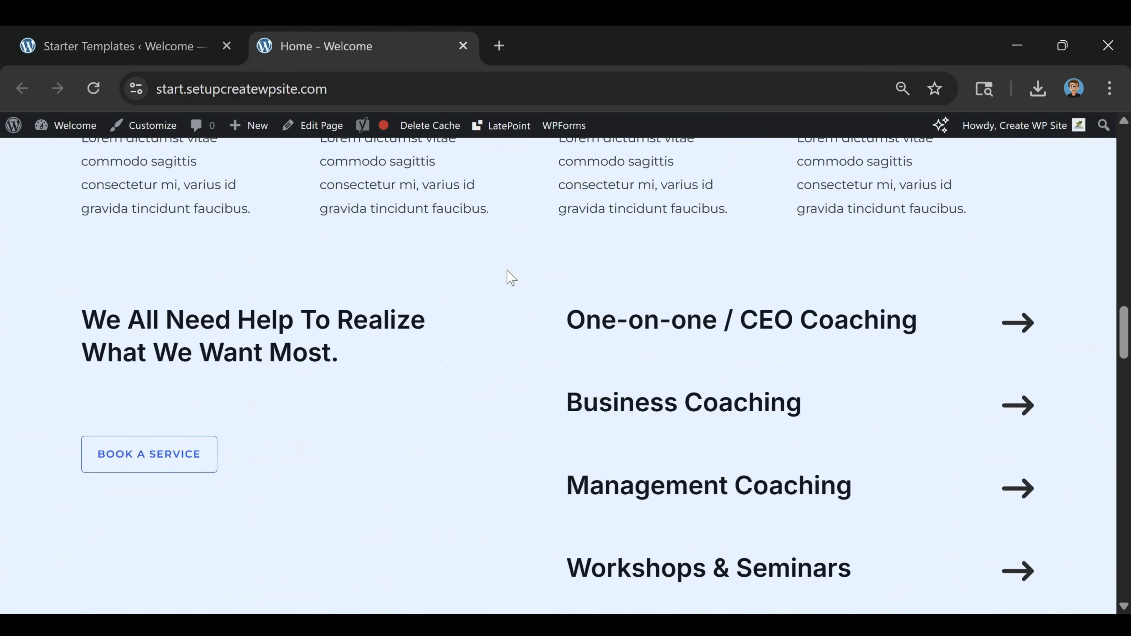
scroll(512, 277, down, 20)
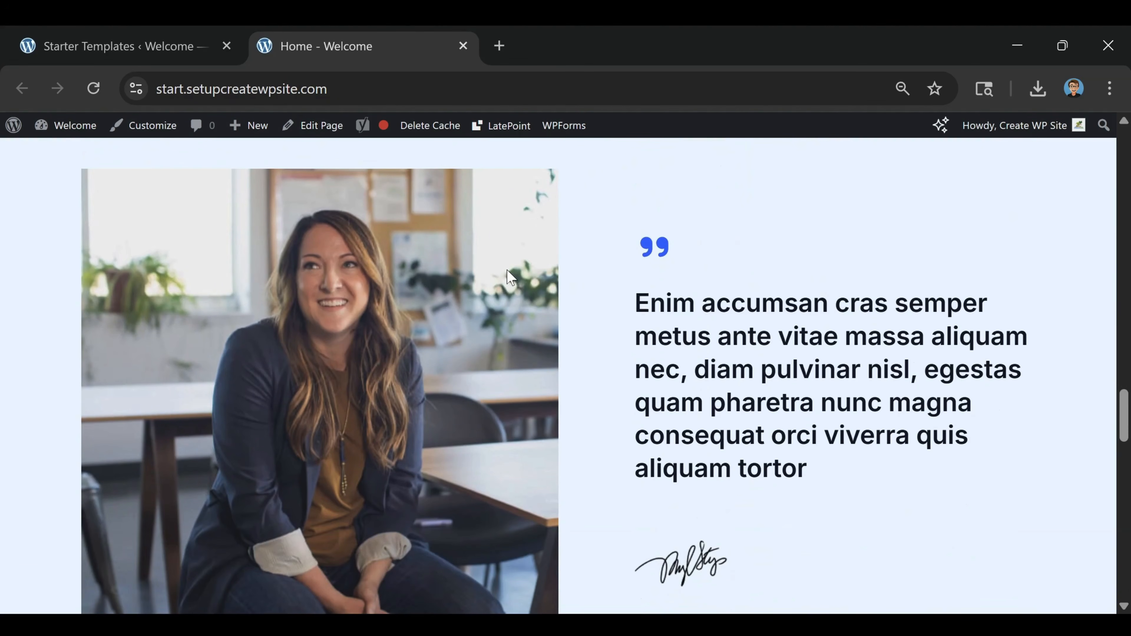
scroll(511, 277, down, 6)
scroll(512, 277, down, 9)
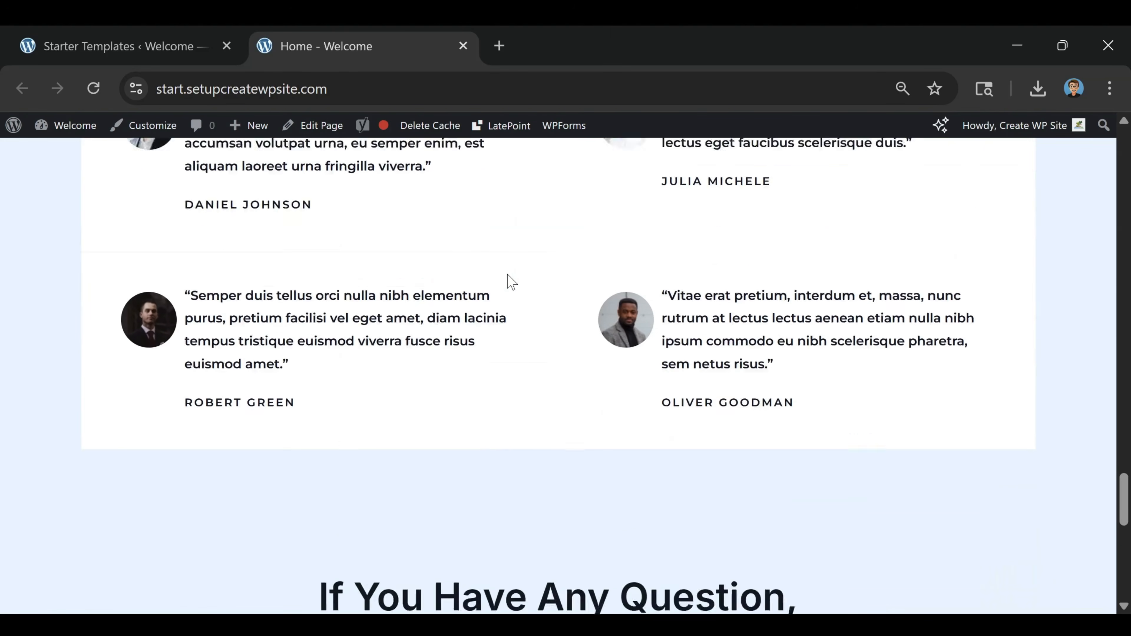
Step: Return to the upper part of the home page and proceed from the completed build to the Finish Setup checklist
scroll(512, 282, up, 15)
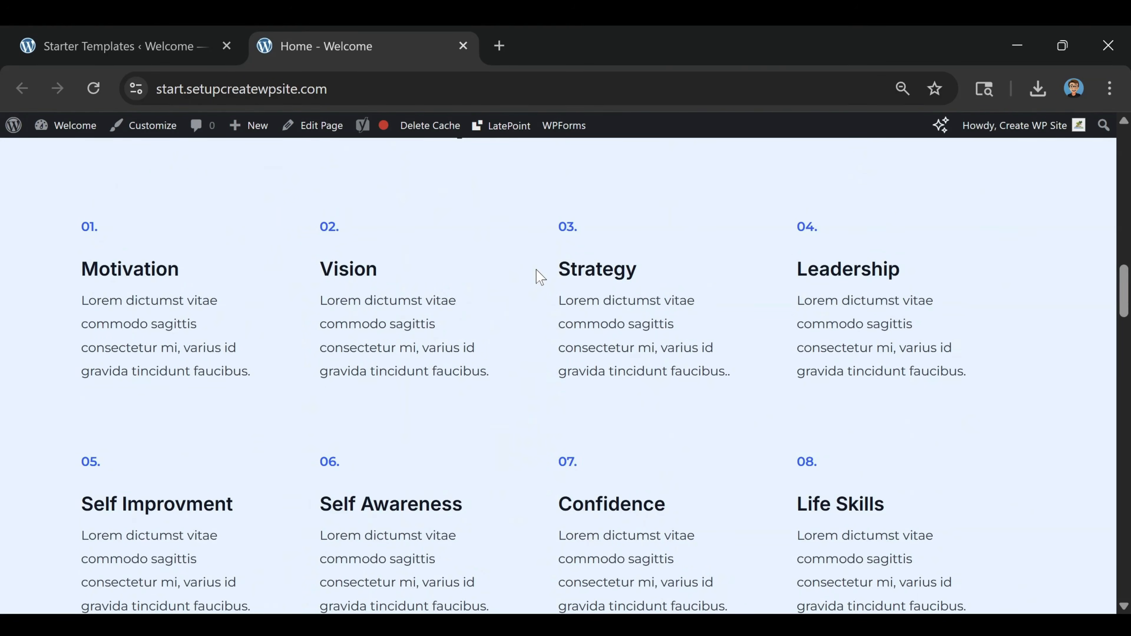
scroll(536, 271, up, 10)
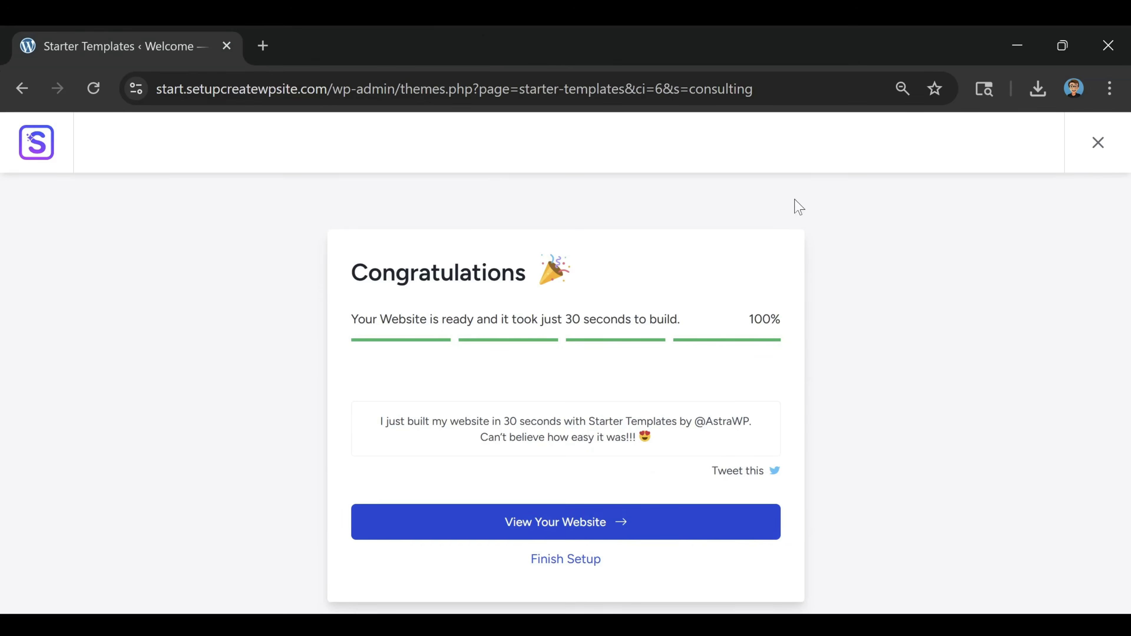
click(571, 567)
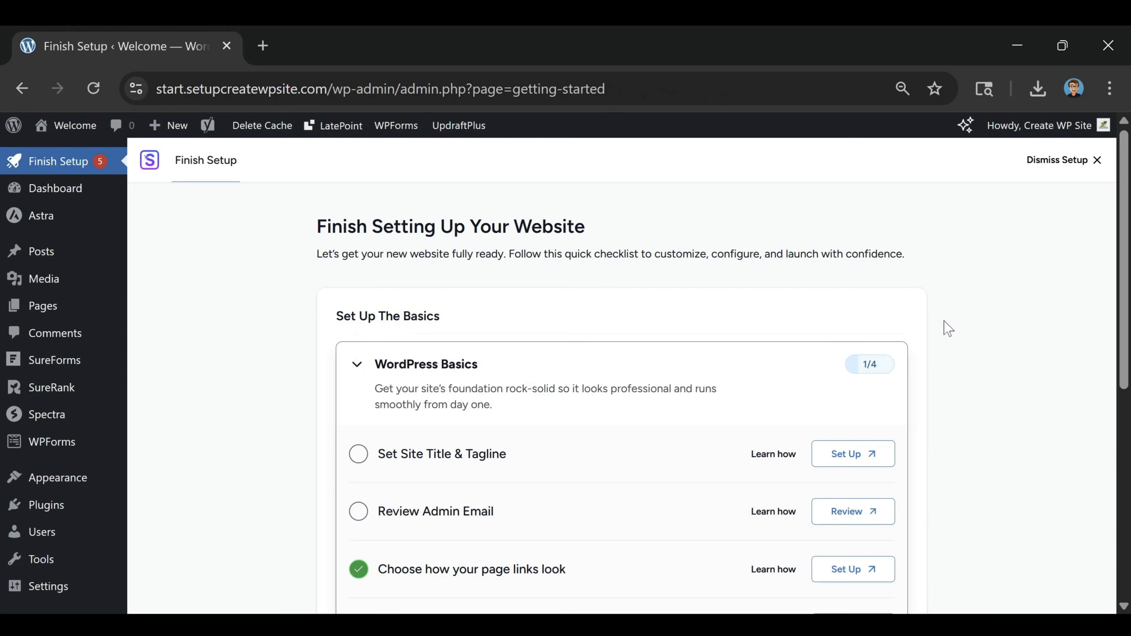
Step: Set the site title to "Create WP Site Consulting" and the tagline to "Clarity. Strategy. Results", save, and mark that checklist task complete
scroll(1076, 298, down, 2)
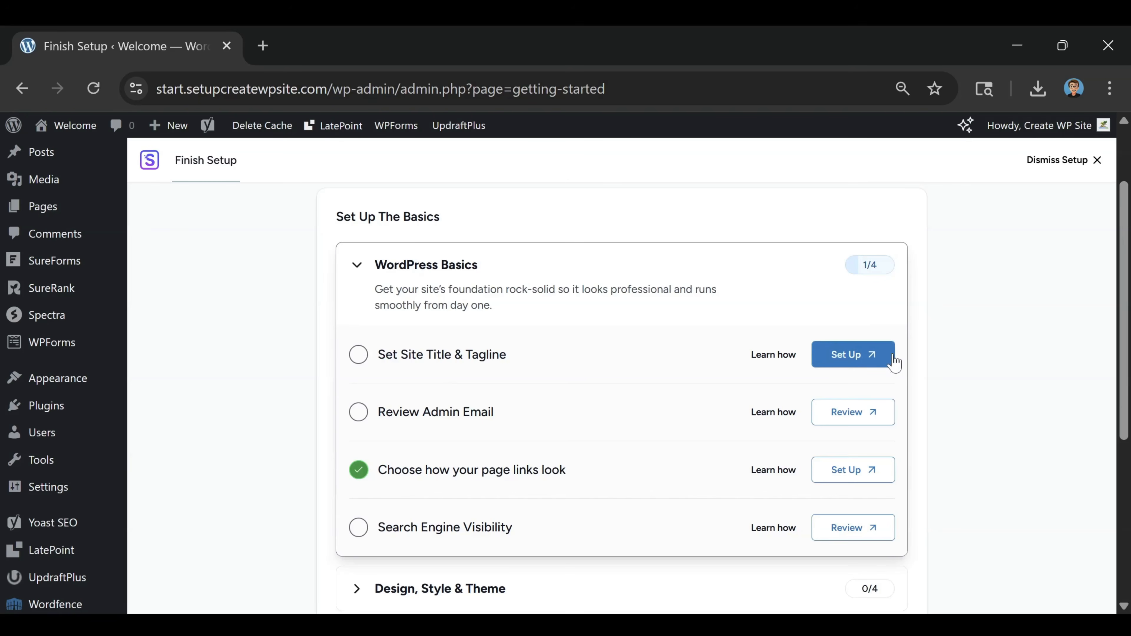
click(848, 366)
text(Clarity. Strategy. Results)
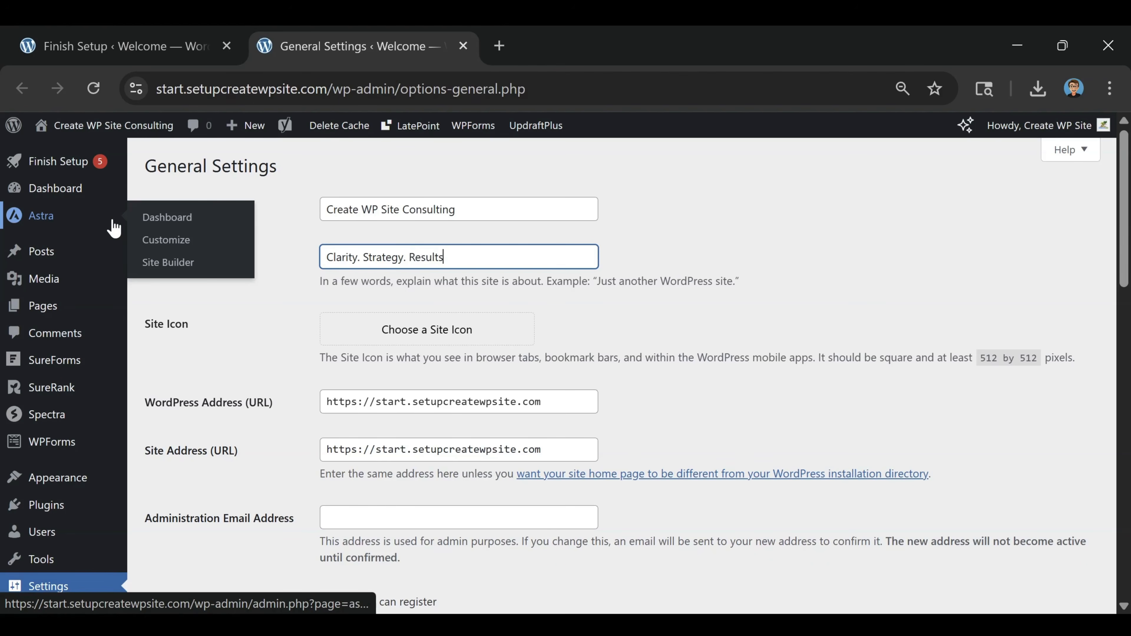
click(819, 243)
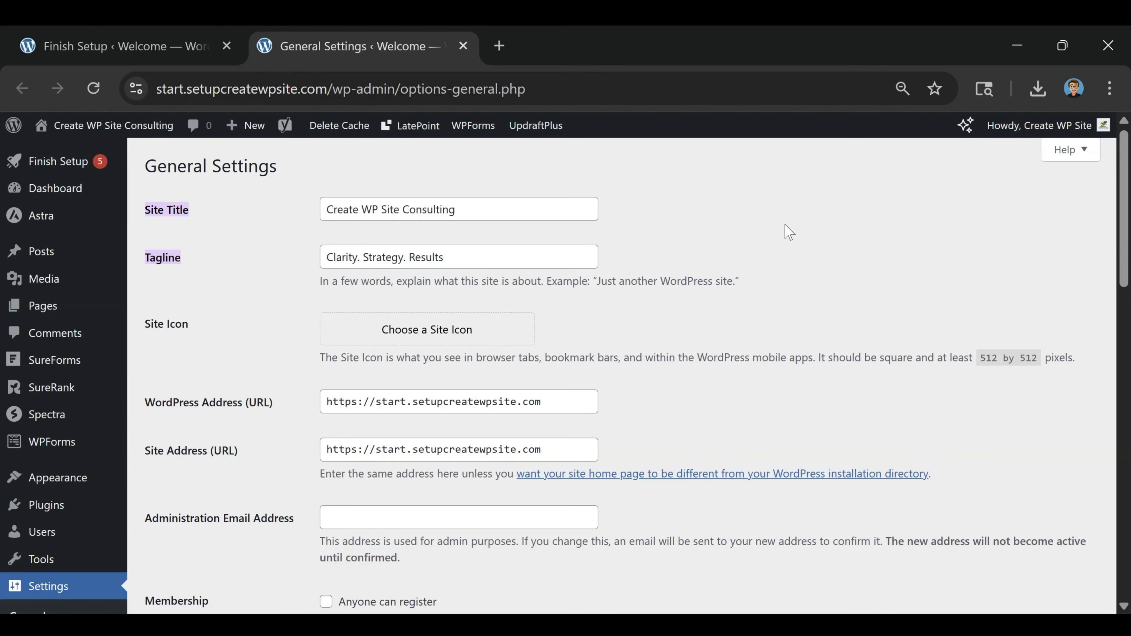
scroll(789, 232, down, 15)
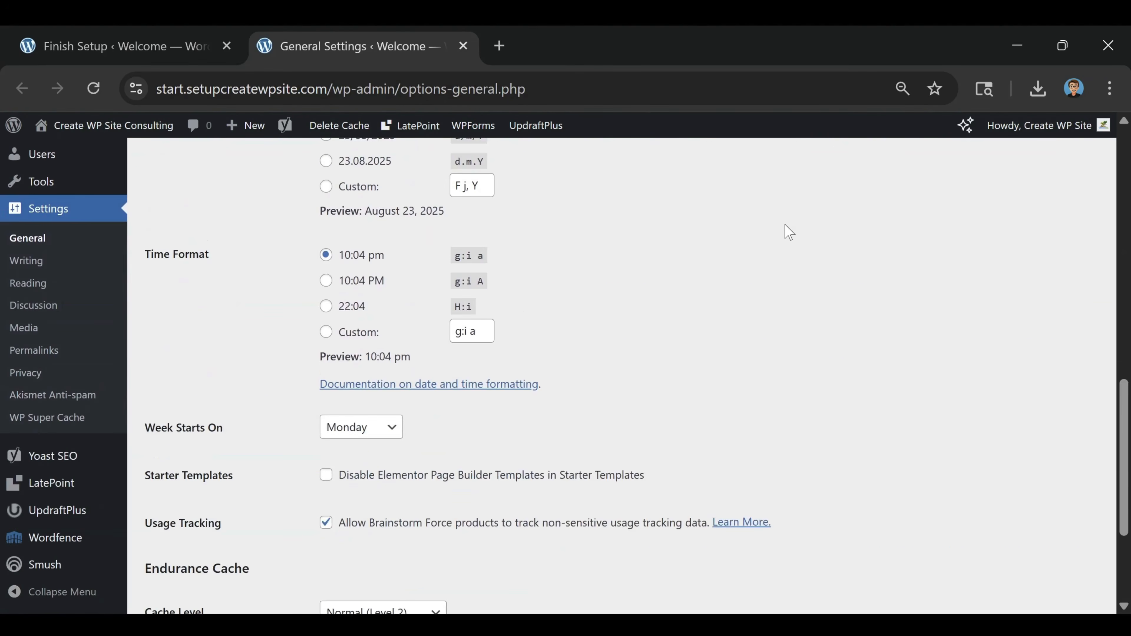
scroll(788, 231, down, 4)
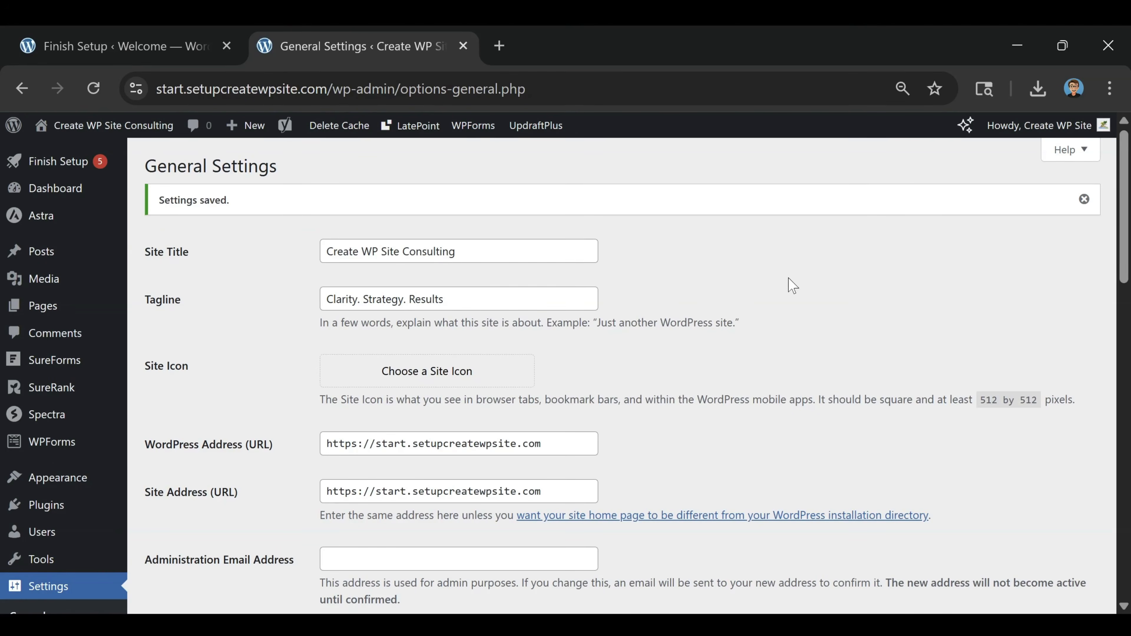
click(463, 45)
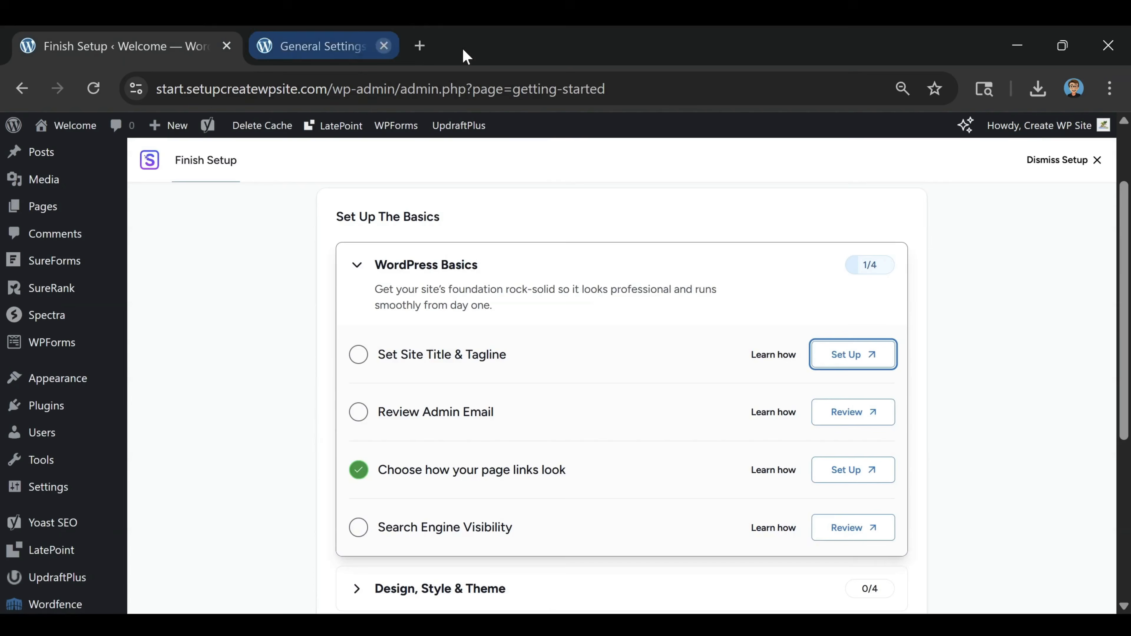
click(359, 356)
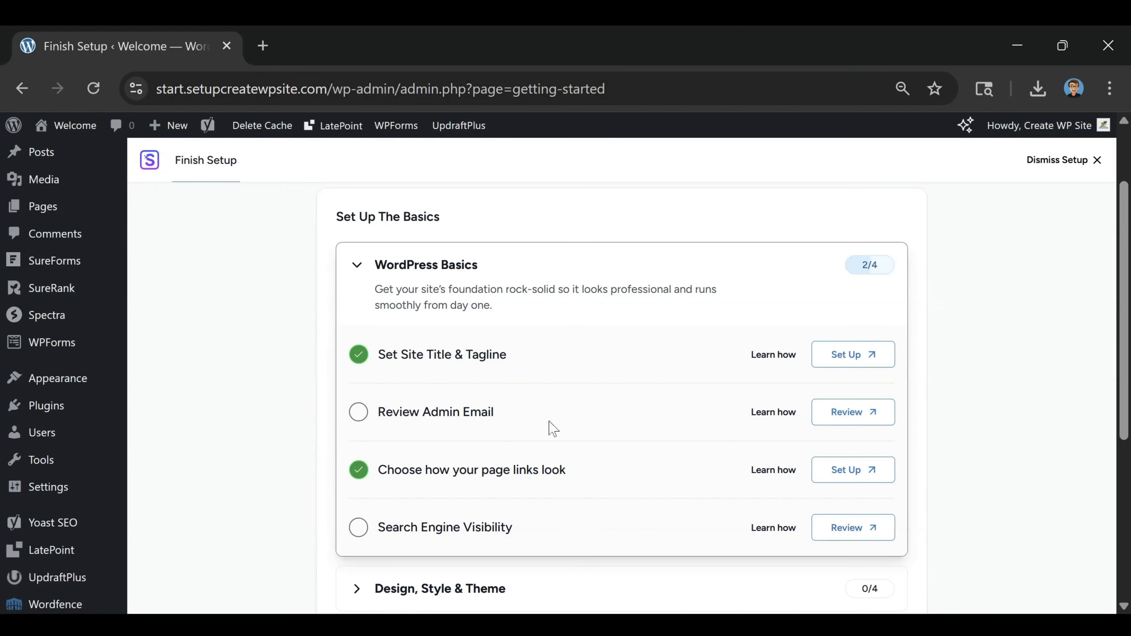
Step: Review the administration email address in the general settings and mark the Review Admin Email task complete
click(863, 426)
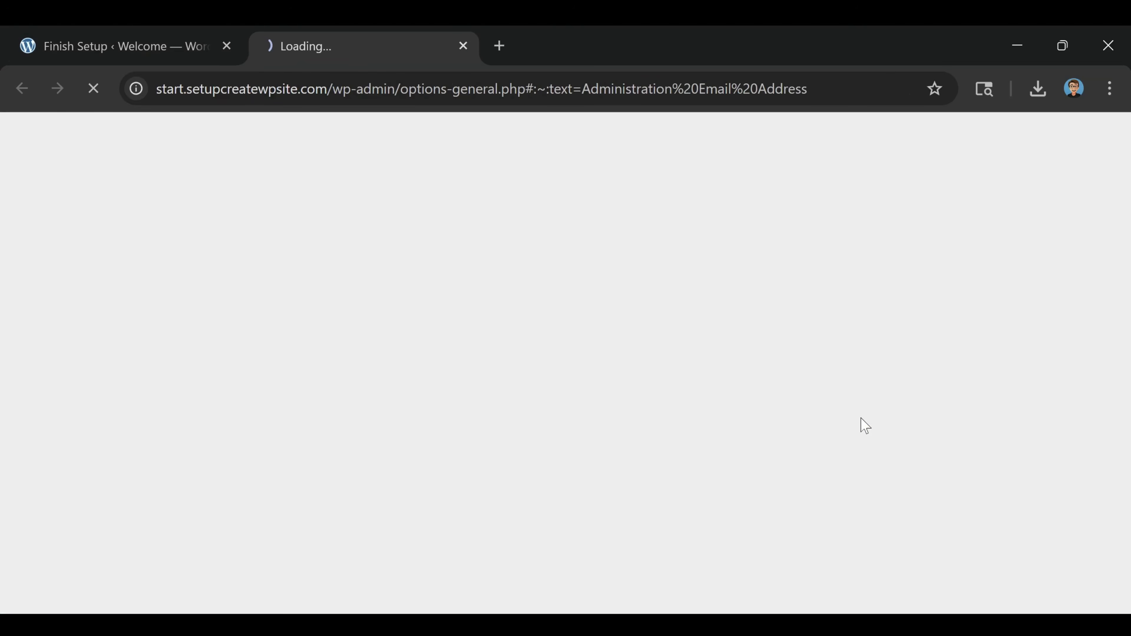
scroll(668, 451, down, 15)
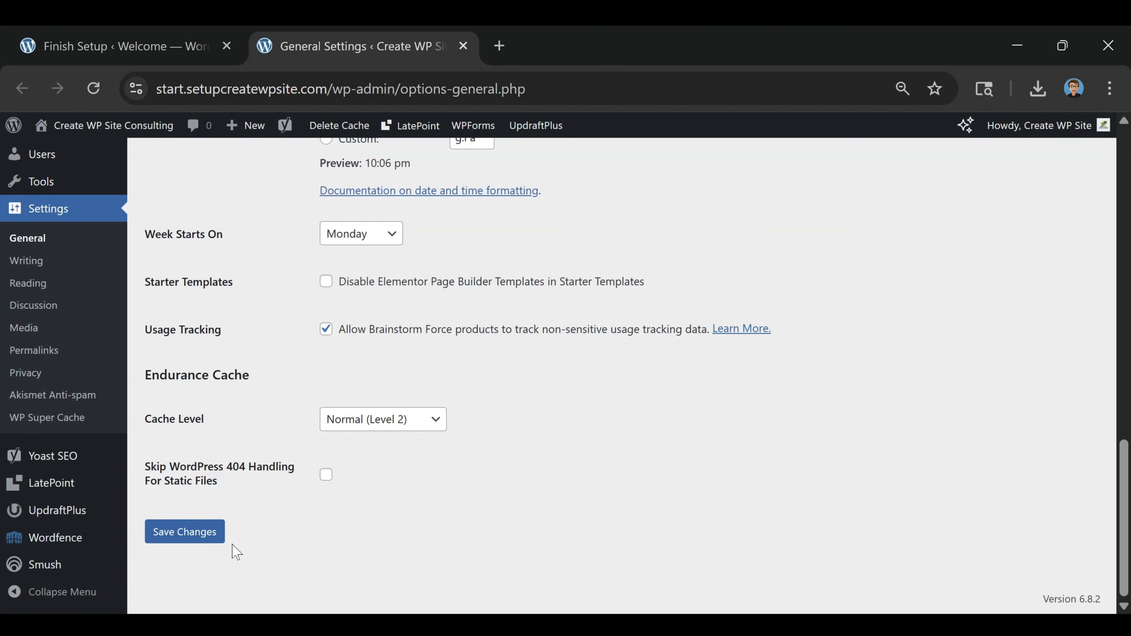
click(463, 46)
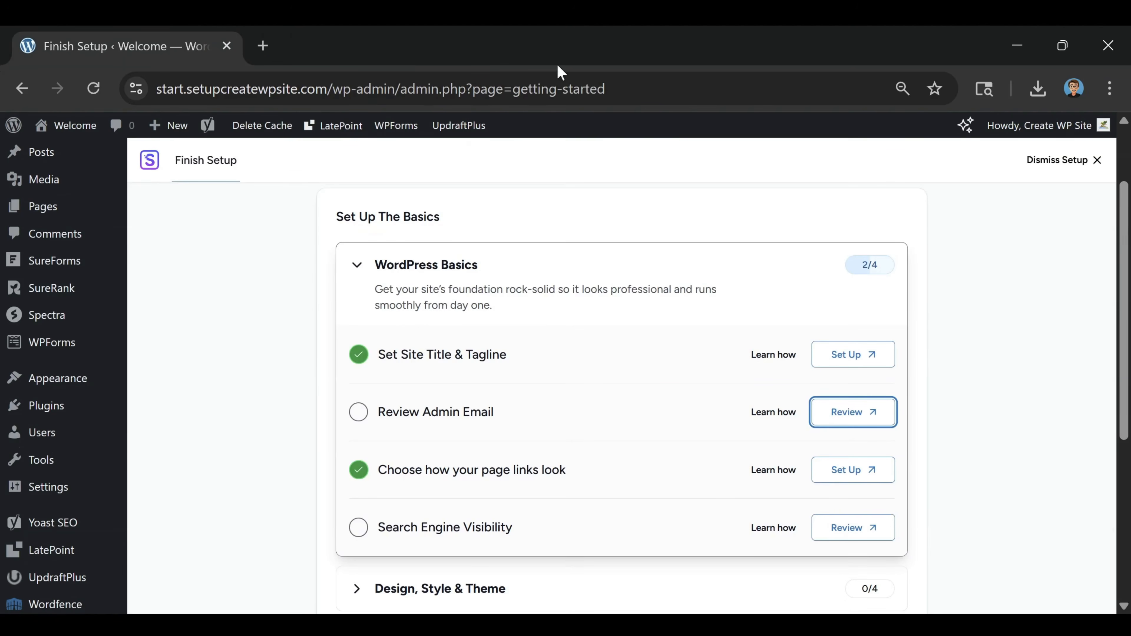
click(358, 415)
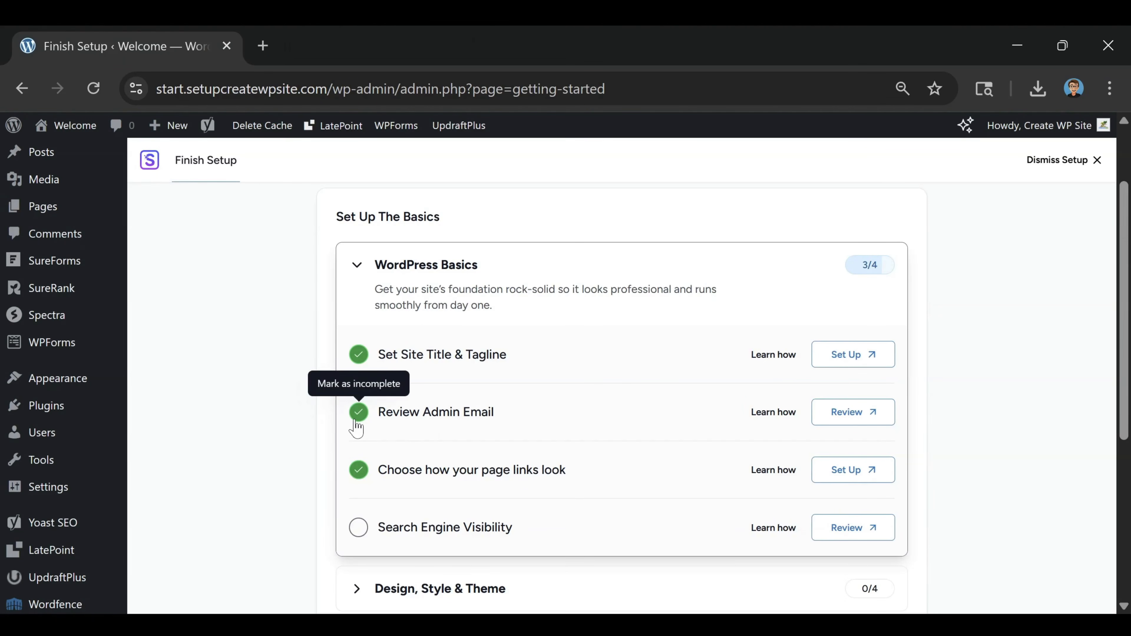
Step: Save the reading settings with search engine indexing not discouraged, and mark the Search Engine Visibility task complete
scroll(993, 301, down, 2)
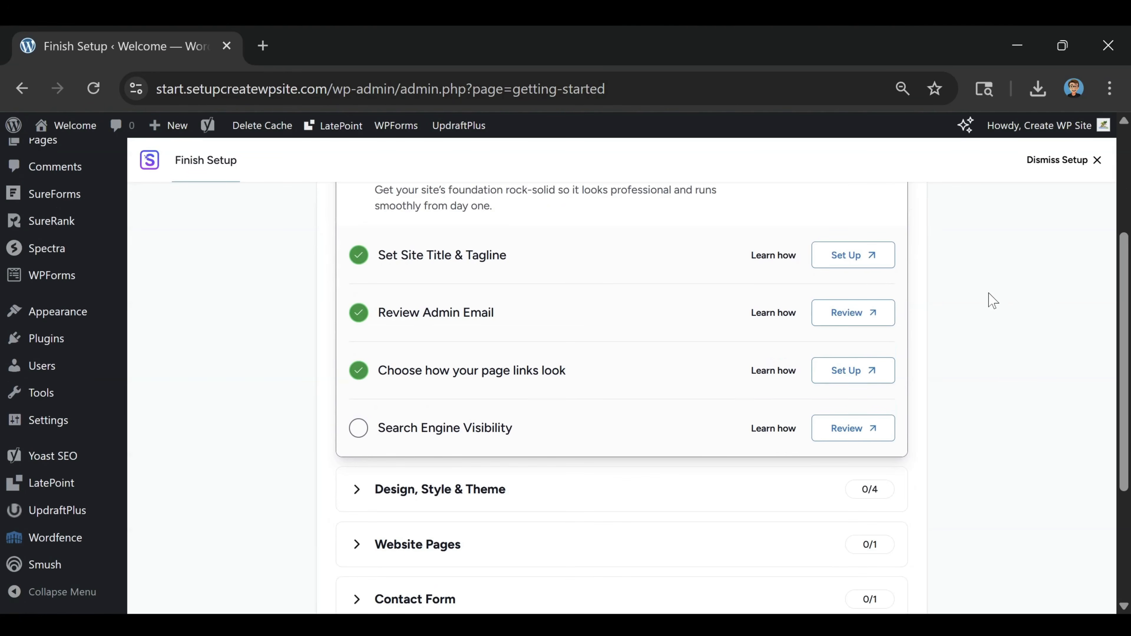
scroll(374, 438, up, 4)
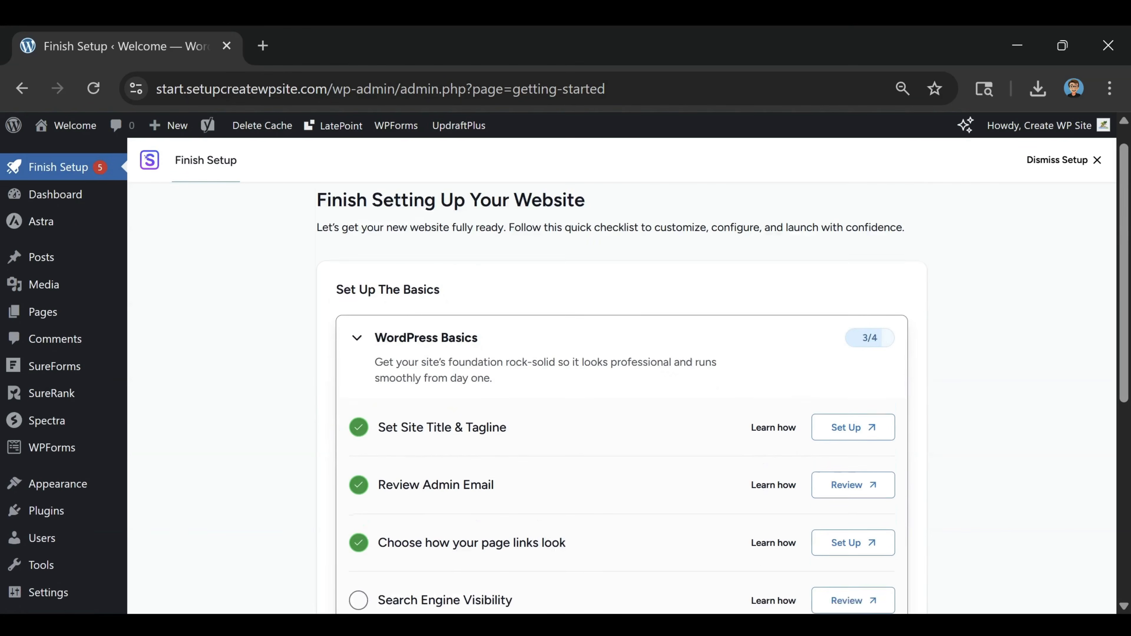
scroll(487, 417, down, 4)
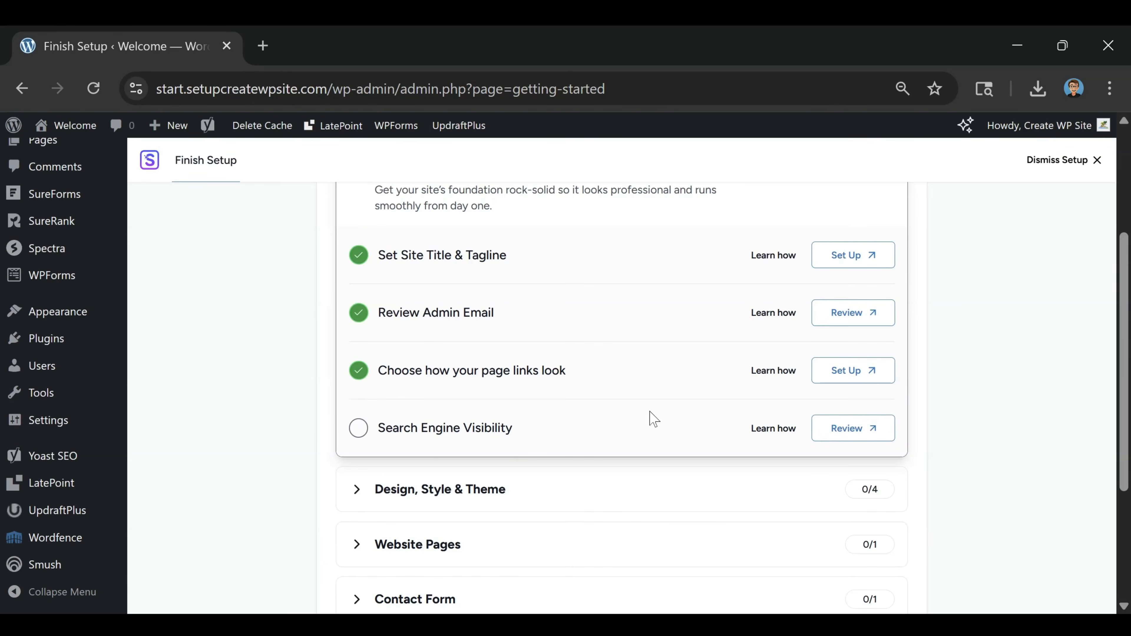
click(874, 428)
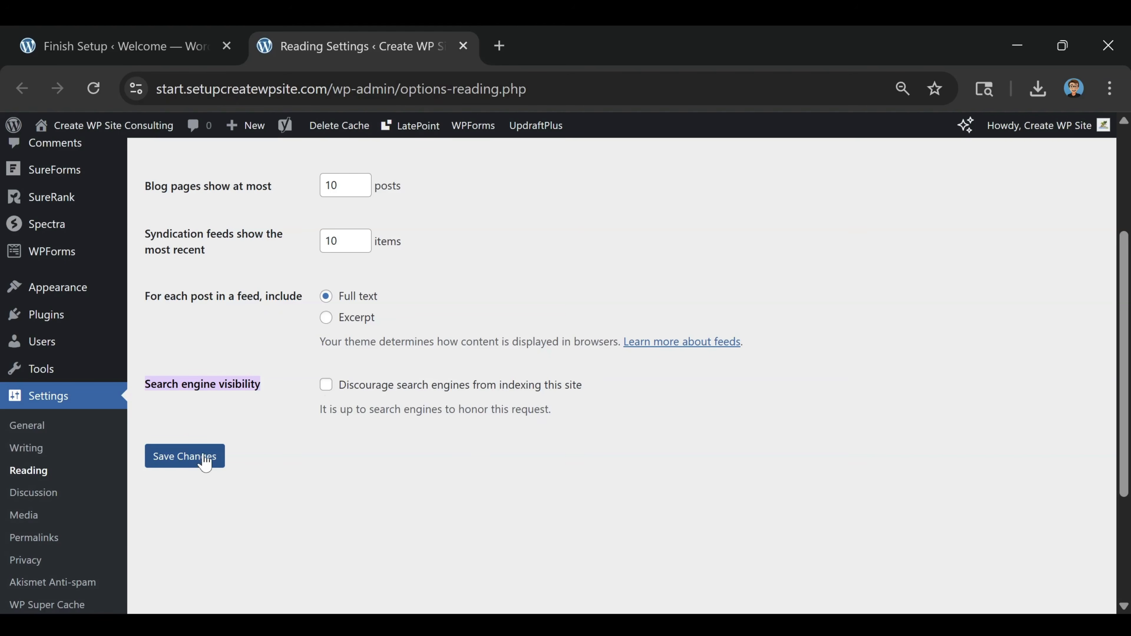
click(206, 464)
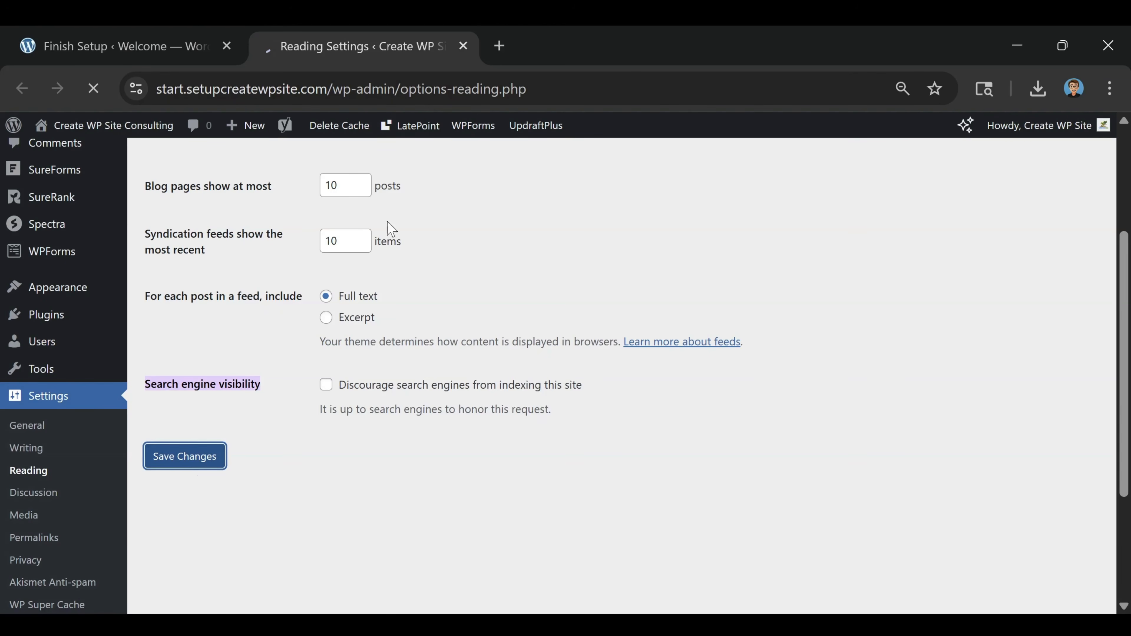
click(464, 46)
click(359, 428)
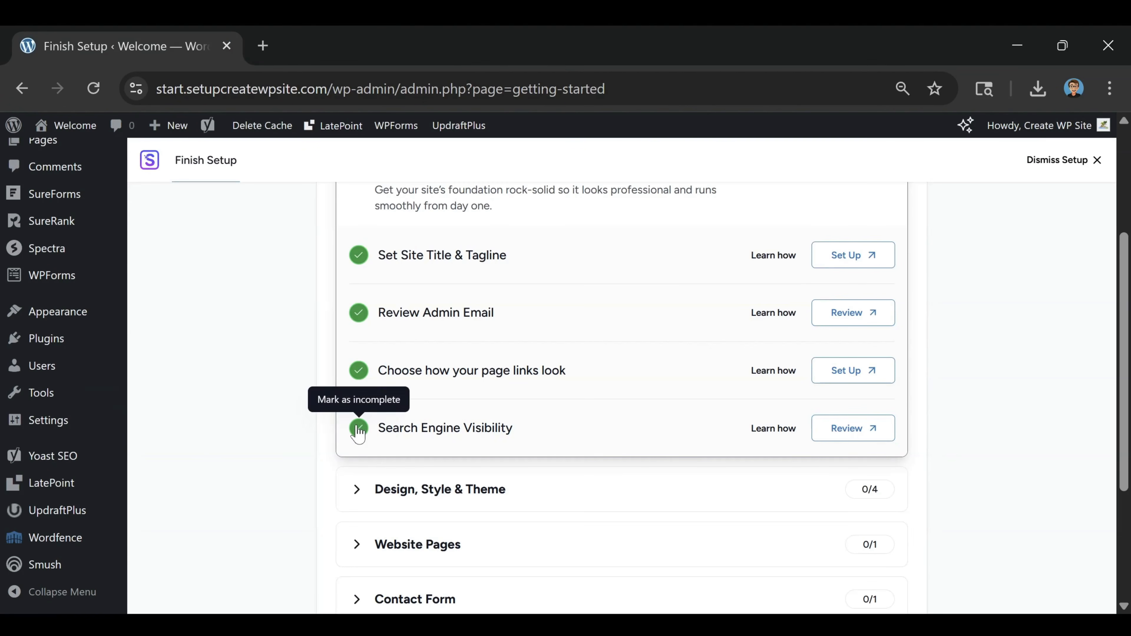
Step: Dismiss the Finish Setup checklist and the Smush feedback notice on the dashboard
scroll(672, 363, up, 2)
scroll(565, 519, down, 2)
scroll(715, 365, up, 1)
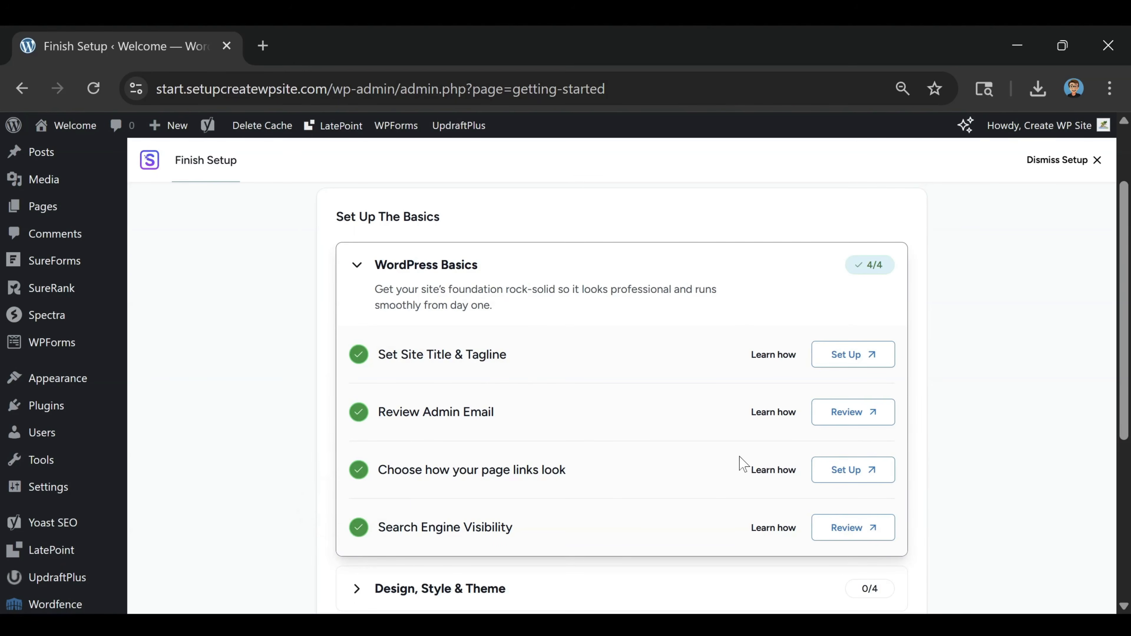
scroll(758, 462, up, 2)
click(1096, 162)
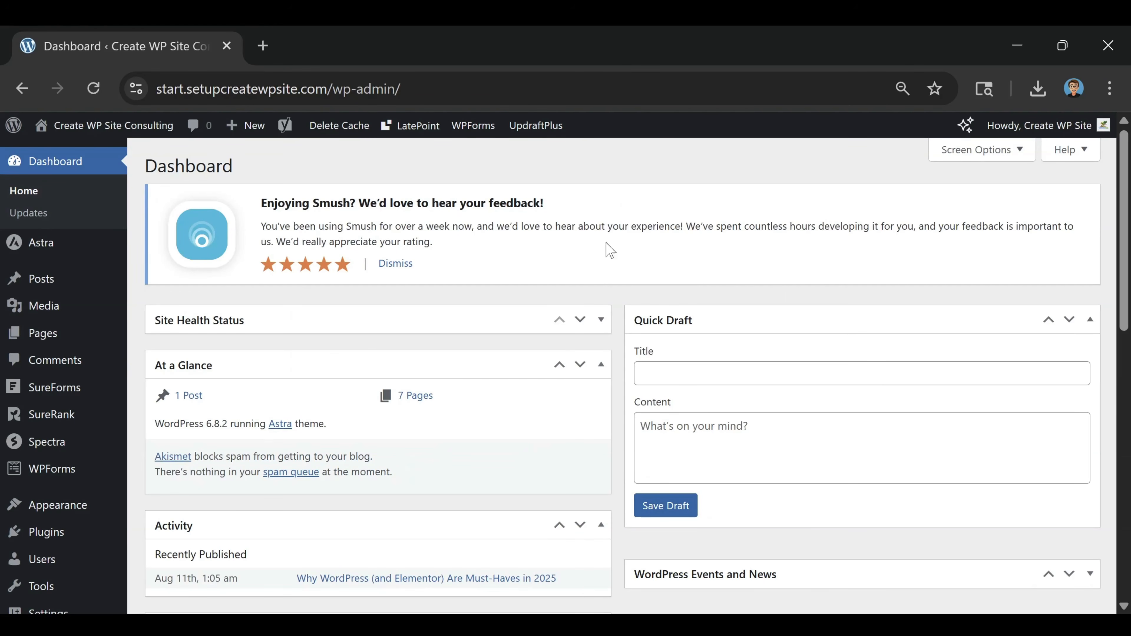
click(395, 263)
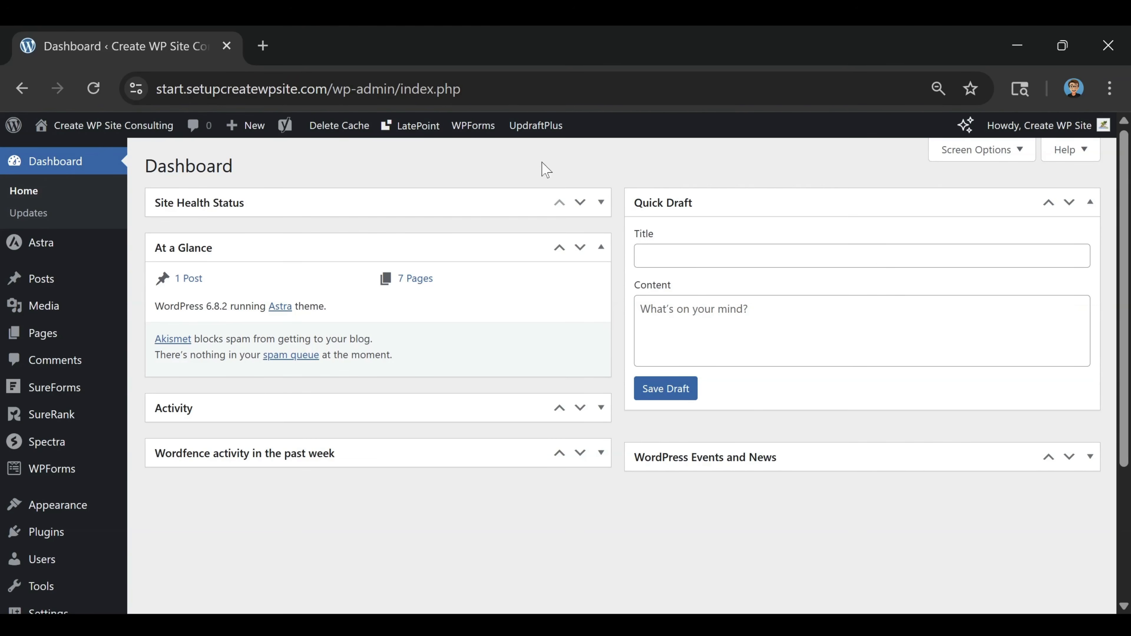
Step: Open the list of all pages and look through the pages imported with the template
mouse_move(31, 333)
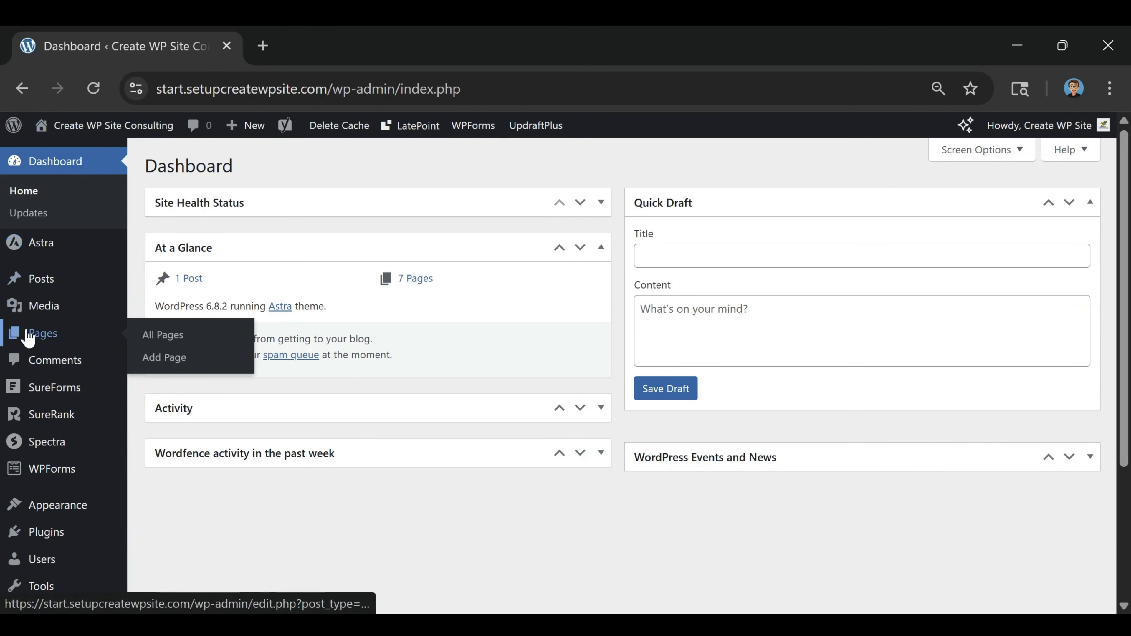
click(45, 338)
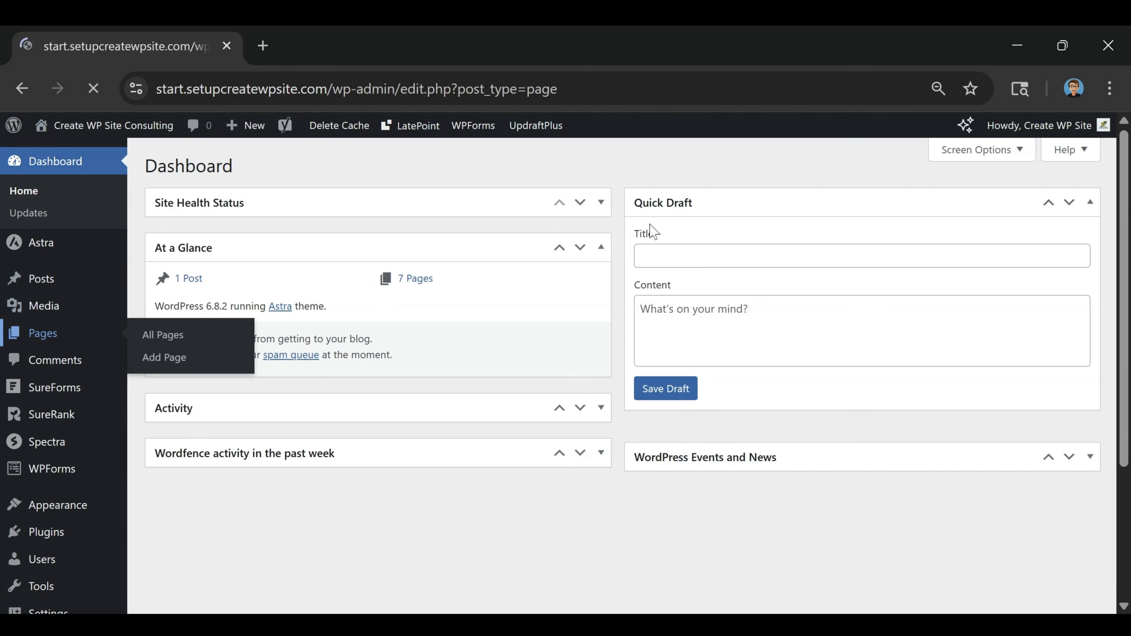
scroll(637, 232, down, 2)
scroll(619, 298, down, 3)
scroll(621, 299, up, 3)
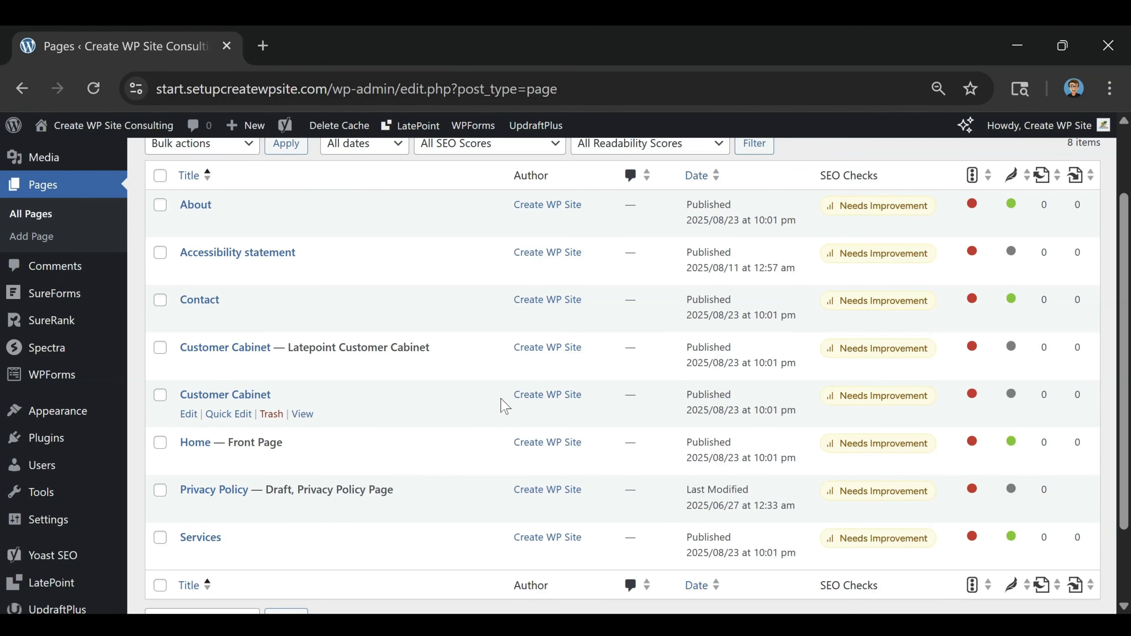
scroll(505, 405, up, 3)
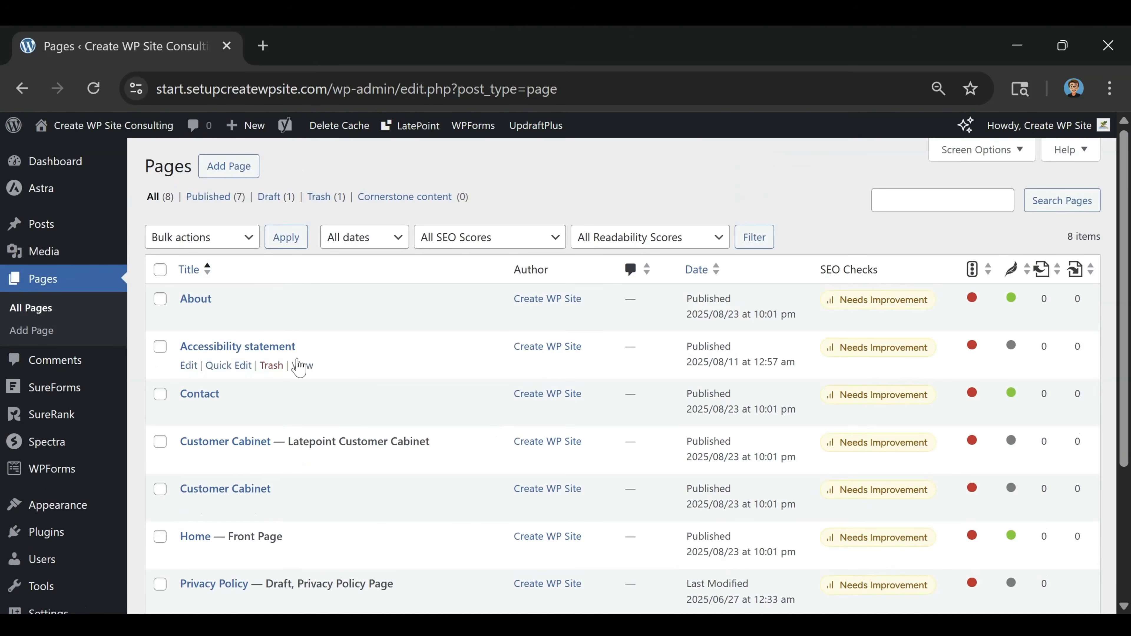
Step: Look at the blank editor for adding a new page, and return to the pages list without creating one
click(219, 175)
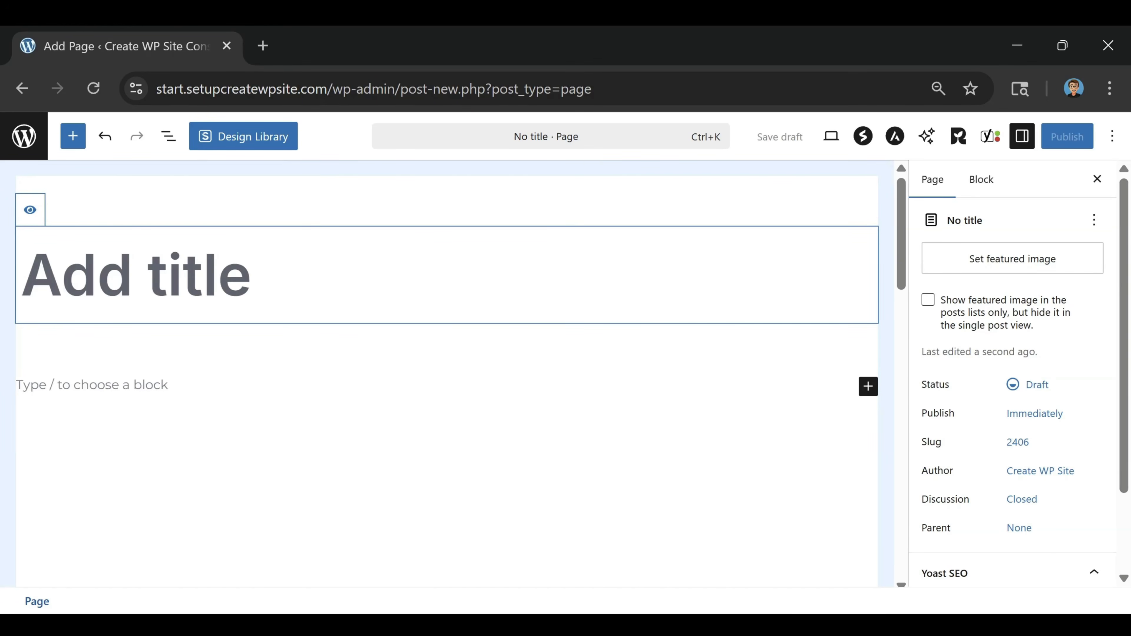
click(1058, 142)
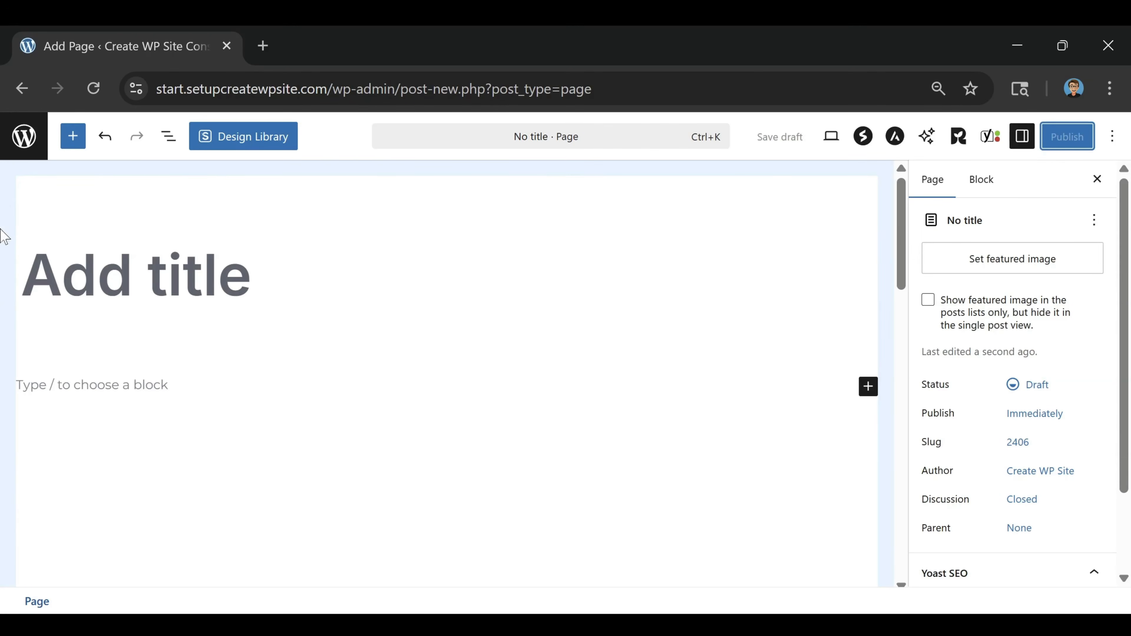
click(23, 136)
click(654, 250)
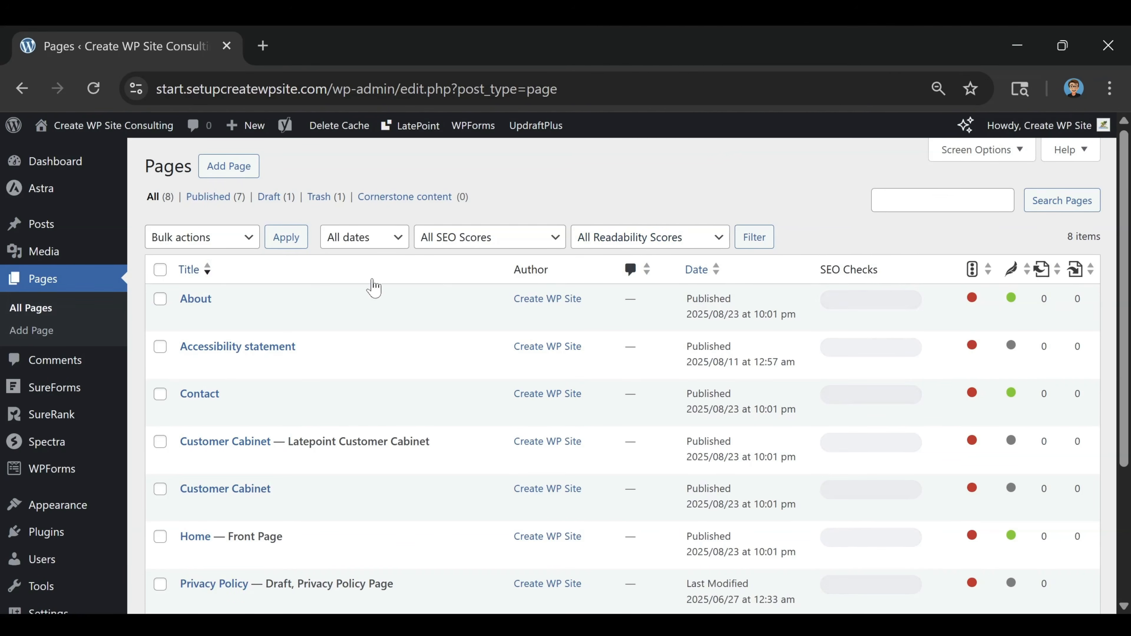
scroll(277, 328, down, 2)
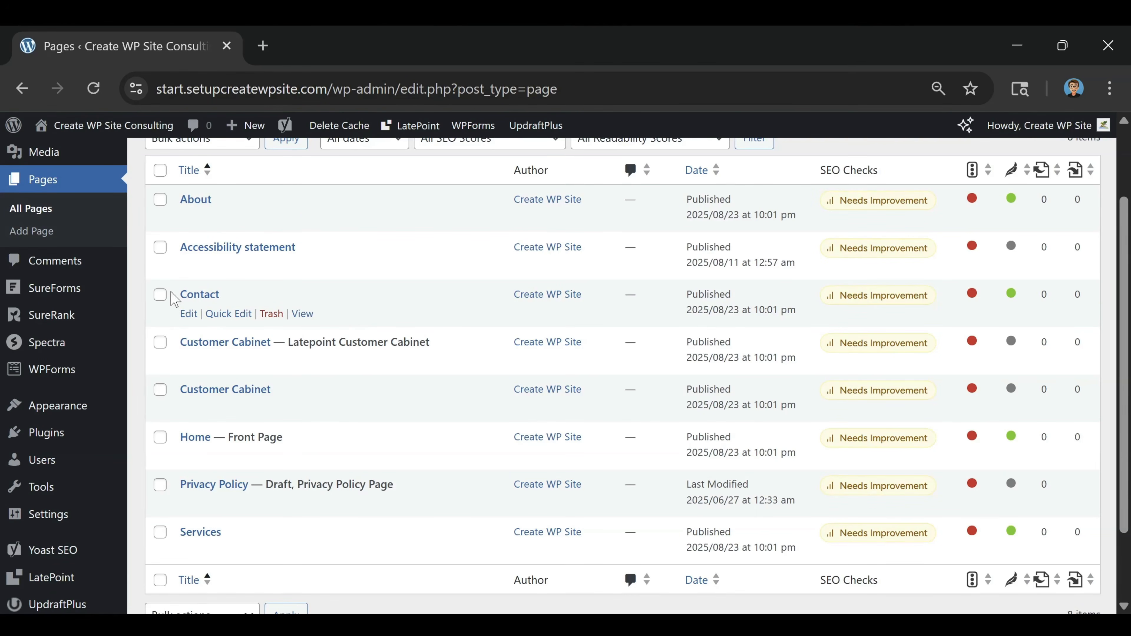
Step: Open the Primary menu for editing and view all pages available to add, including About
mouse_move(24, 414)
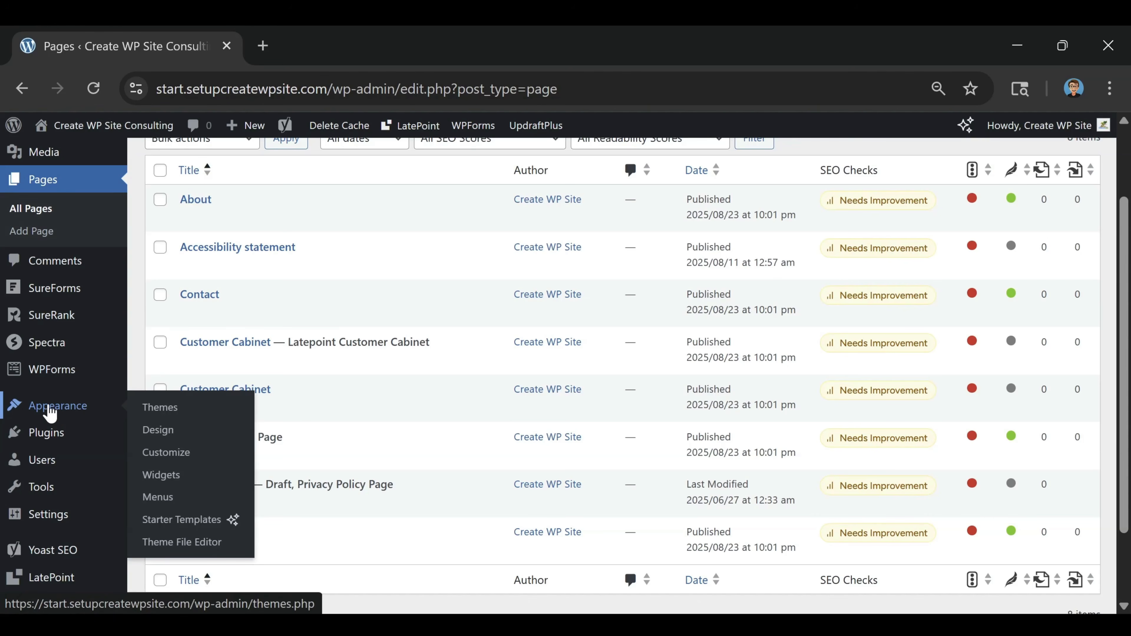
click(159, 498)
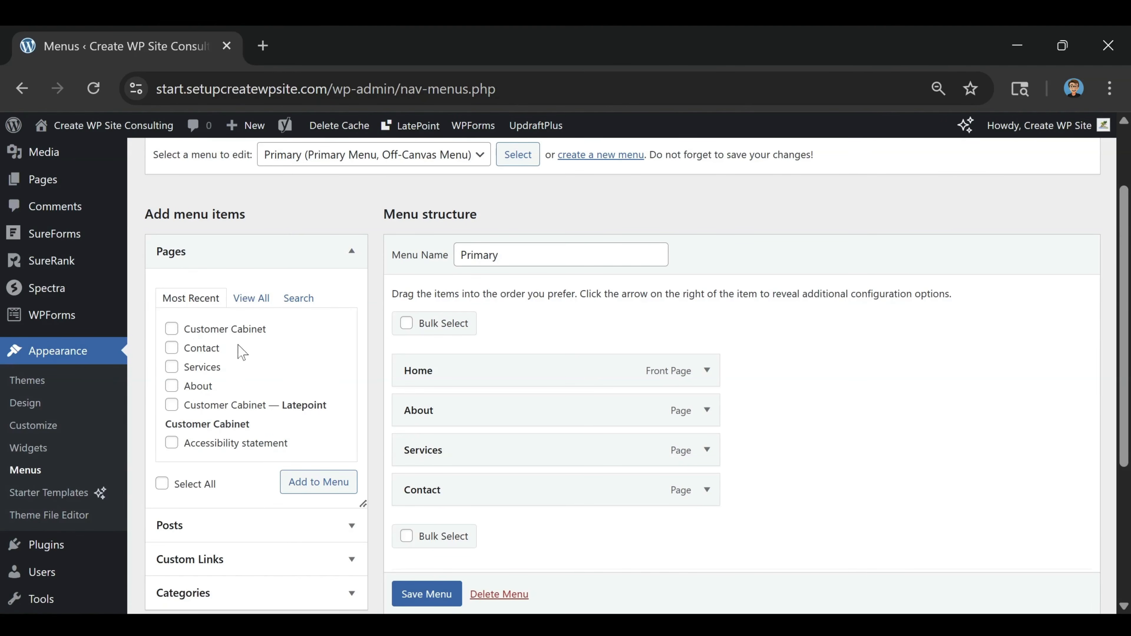
click(243, 305)
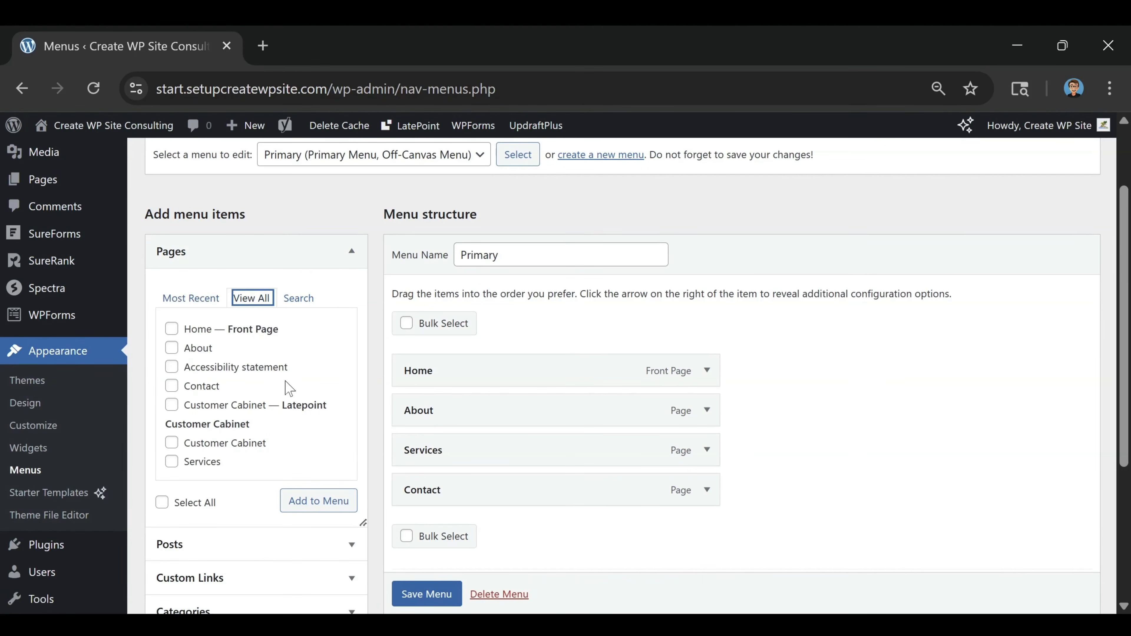
click(172, 348)
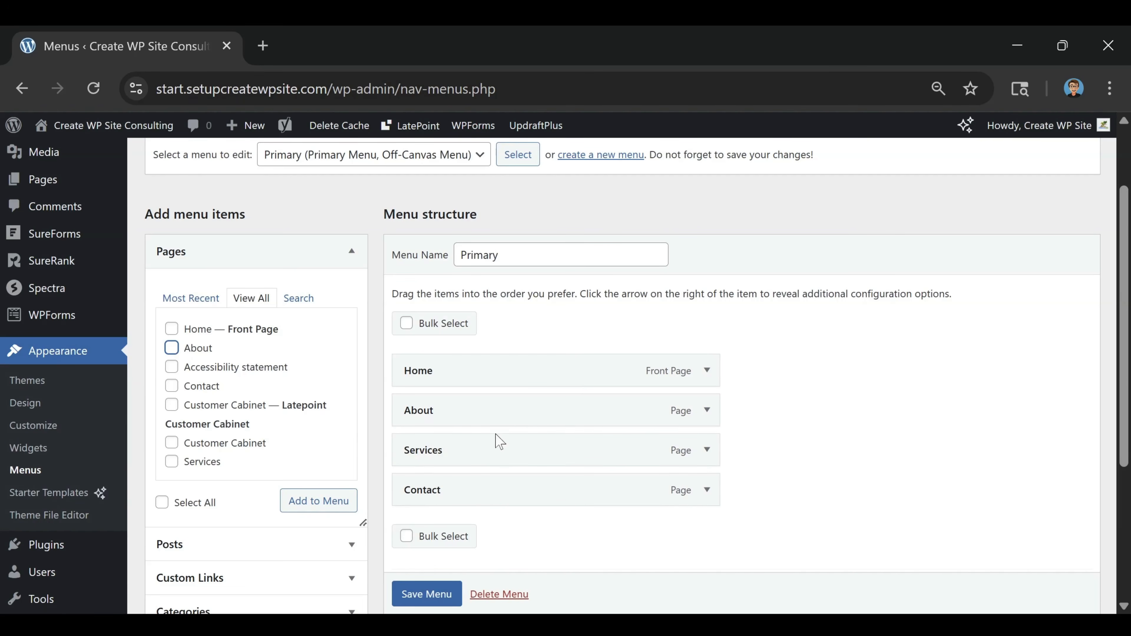
Step: Move Services above About in the Primary menu, keep About as a top-level item, and save the menu
drag(469, 449, 472, 417)
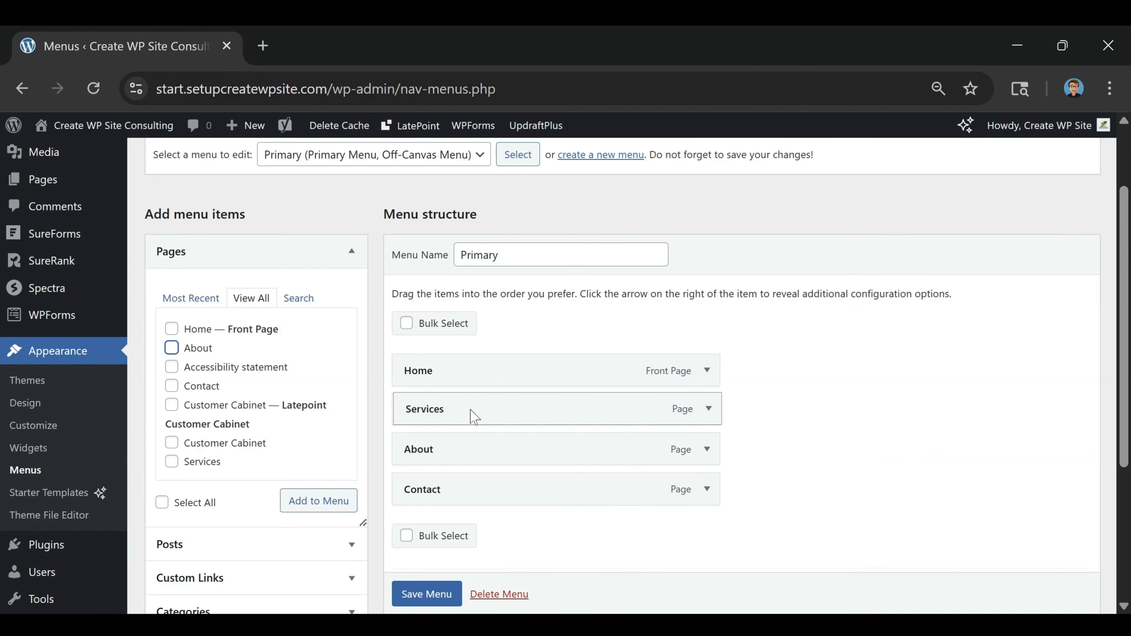
drag(465, 450, 502, 456)
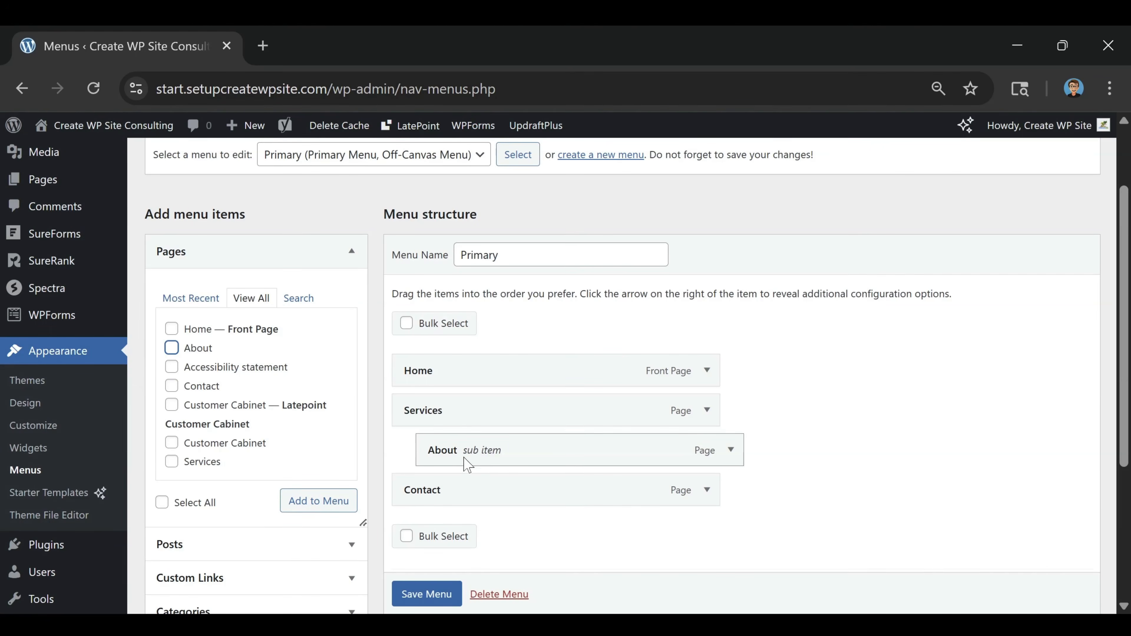
drag(493, 457, 470, 456)
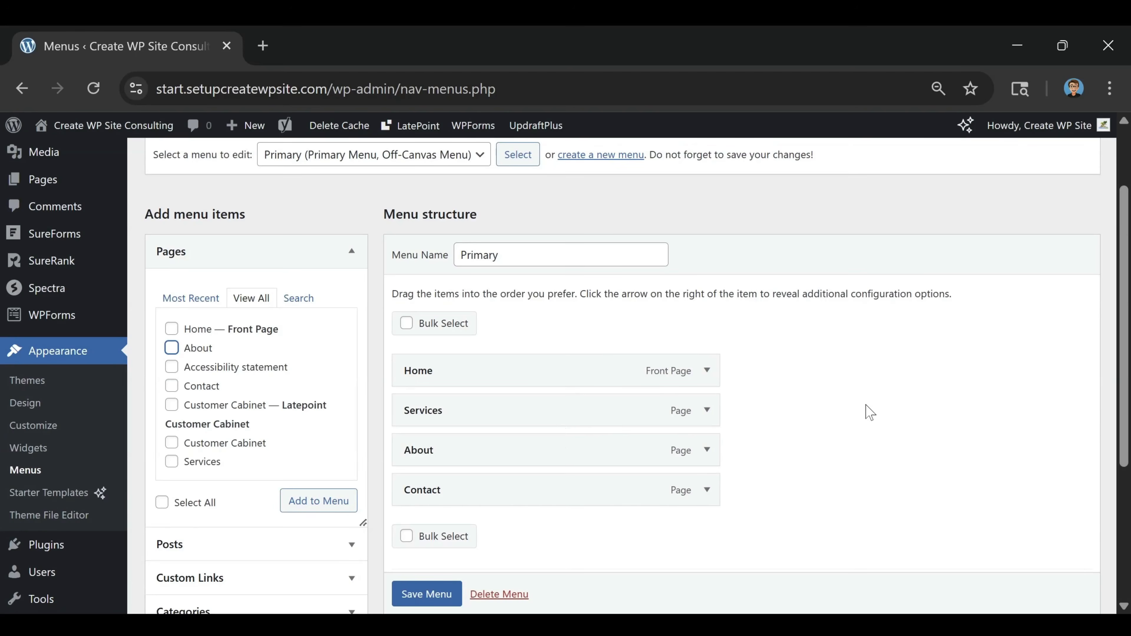
click(428, 595)
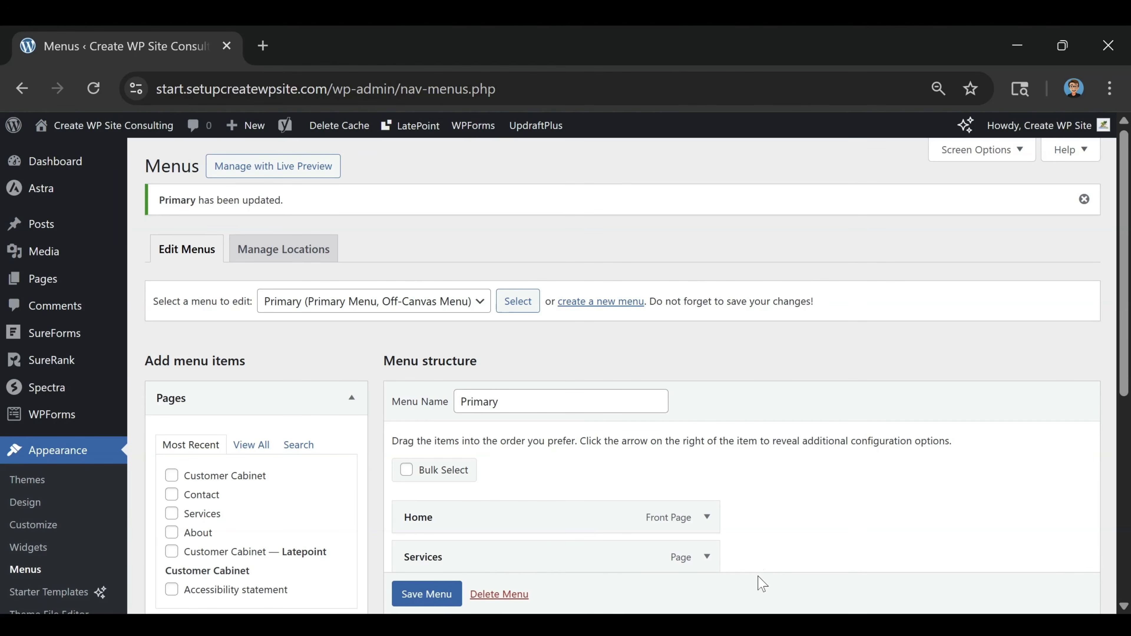
Step: Open the Home page for editing from the pages list and view its live version in a separate tab
click(50, 291)
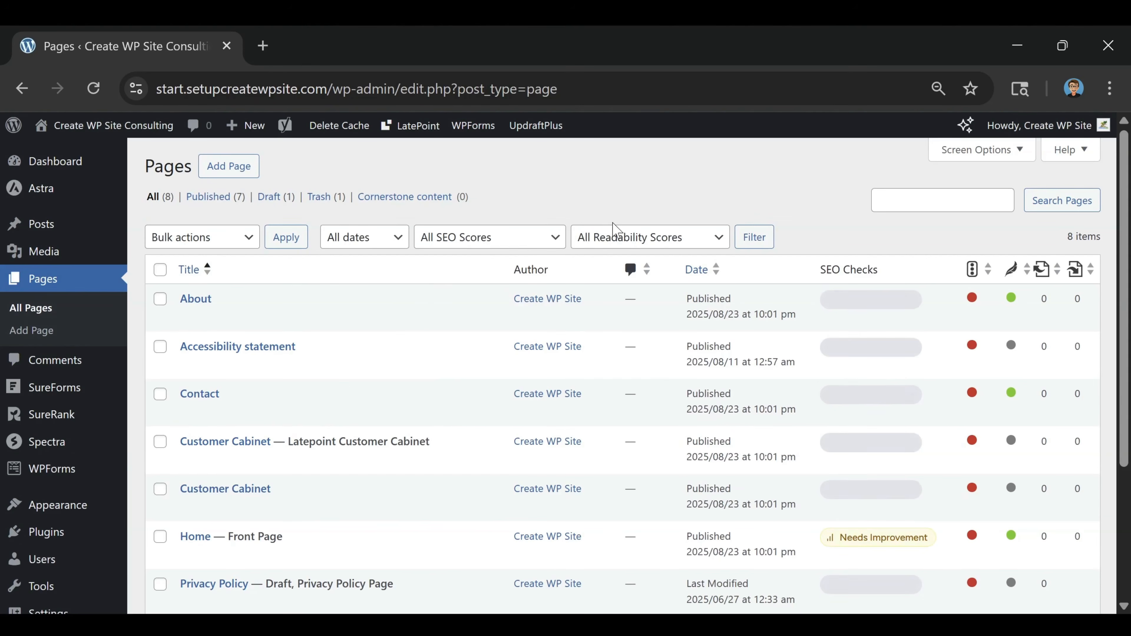
scroll(331, 316, down, 5)
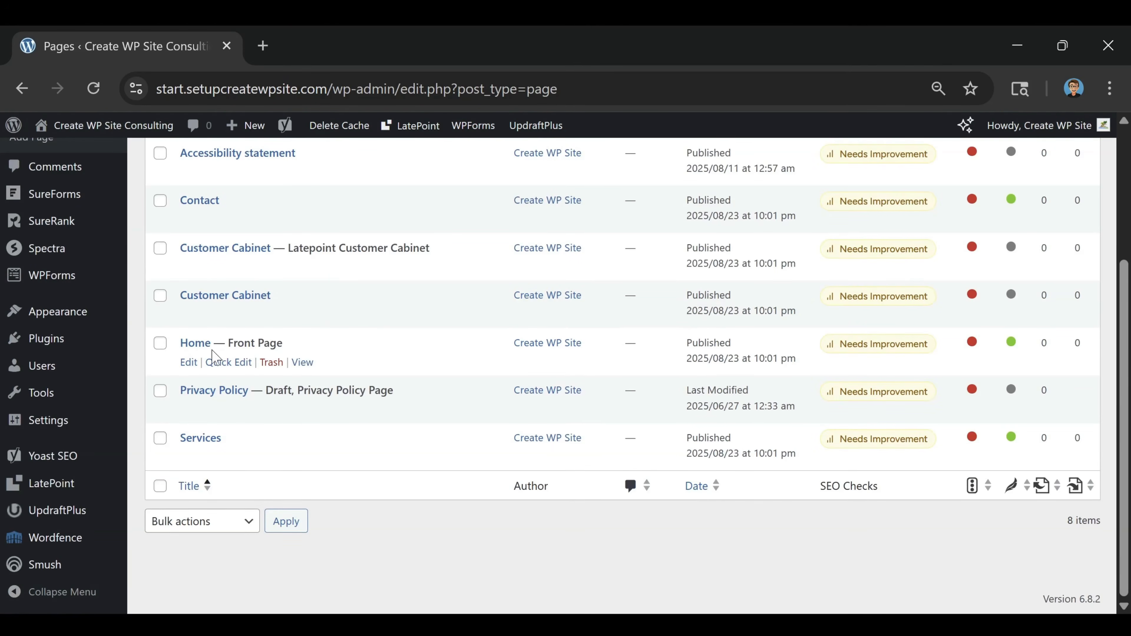
click(196, 344)
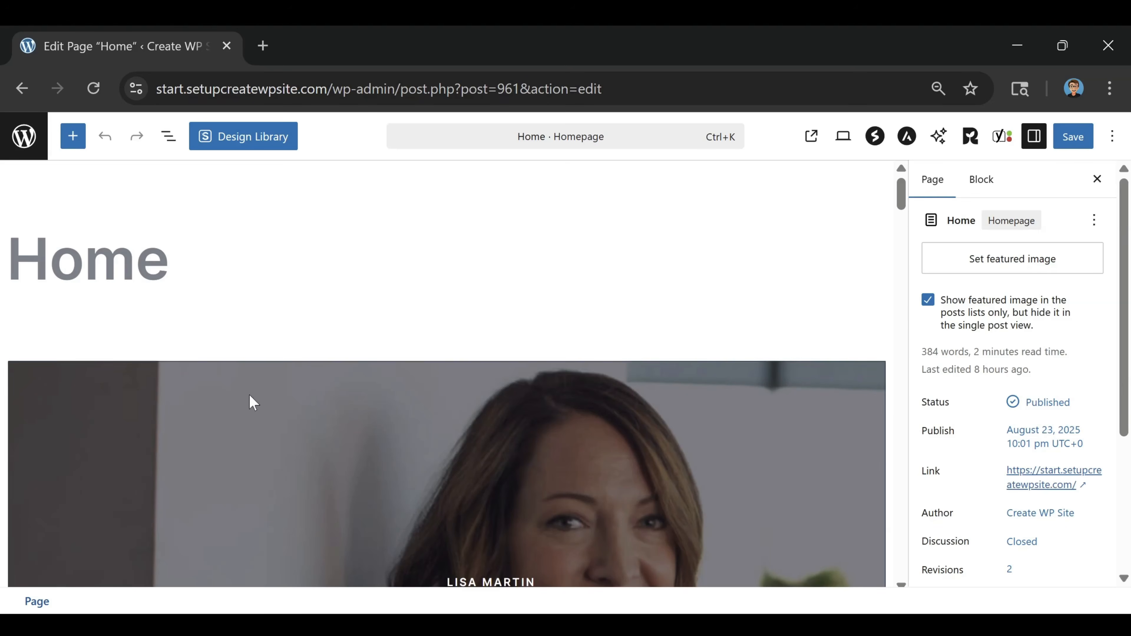
click(812, 137)
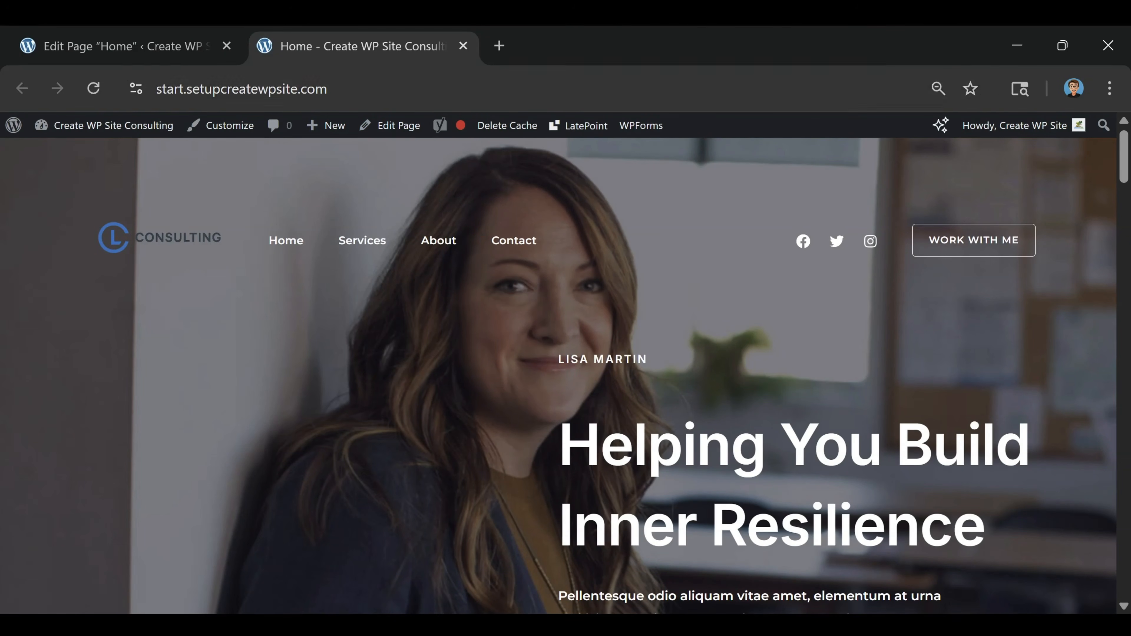
click(162, 56)
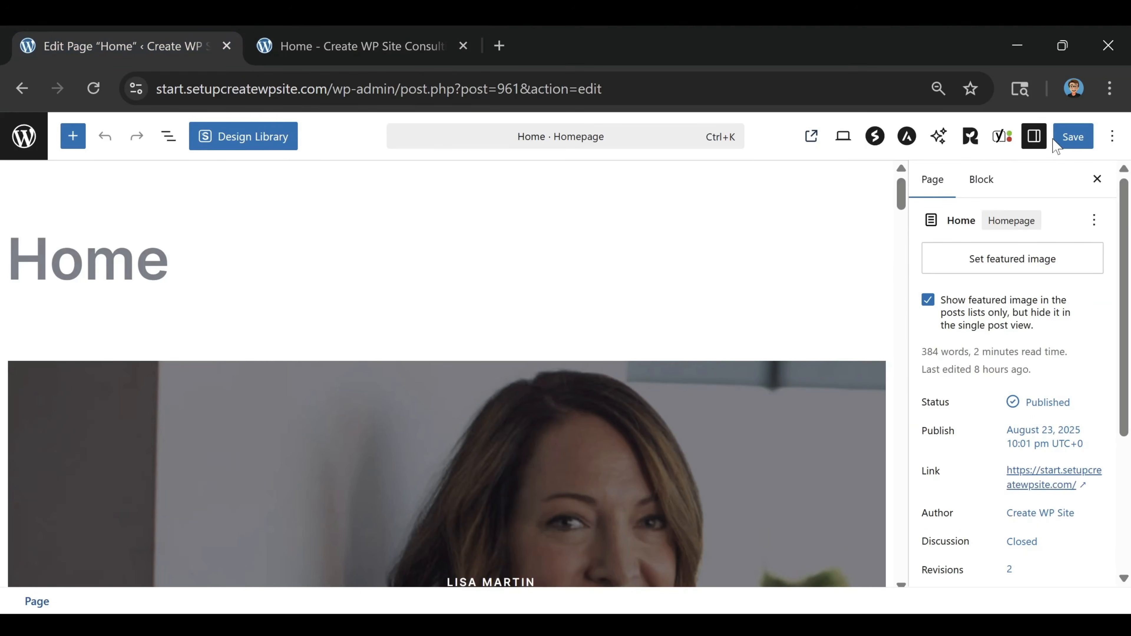
click(426, 40)
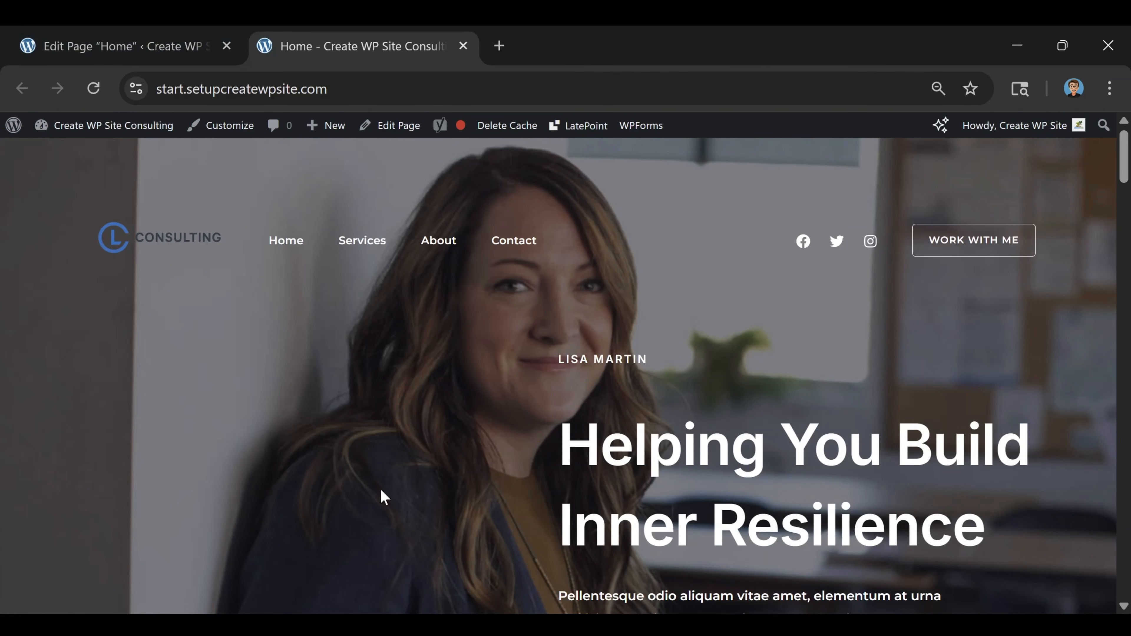
Step: Replace the background image of the Home page's hero container with pexels-serpstat-177219-572056.jpg from the media library
click(175, 56)
scroll(209, 406, down, 3)
scroll(210, 412, down, 4)
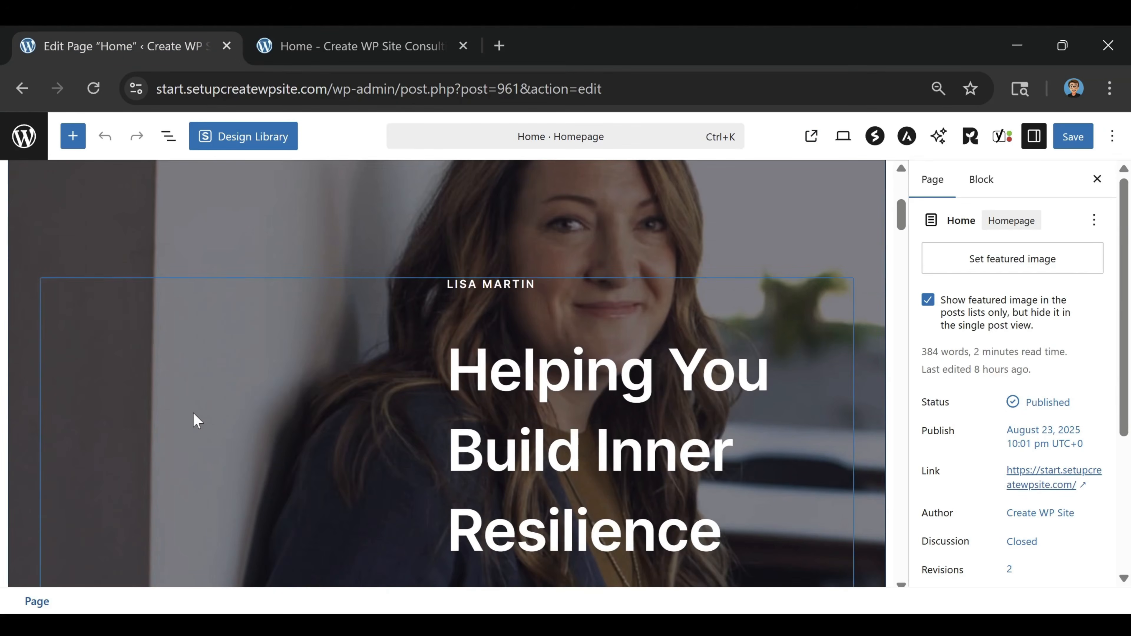
scroll(178, 379, up, 2)
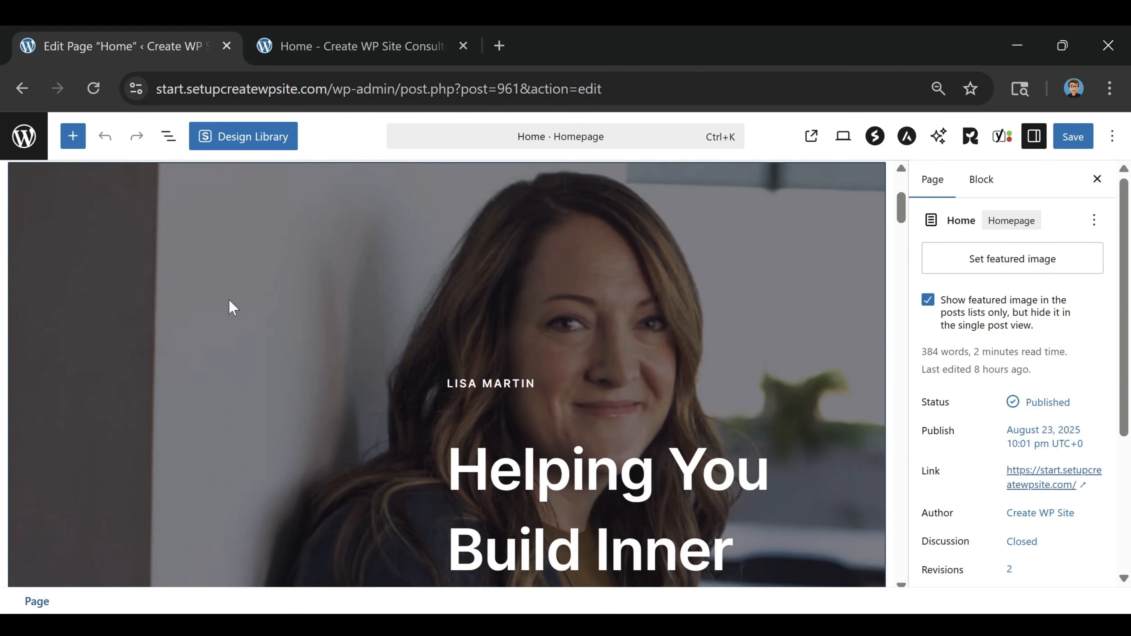
click(133, 209)
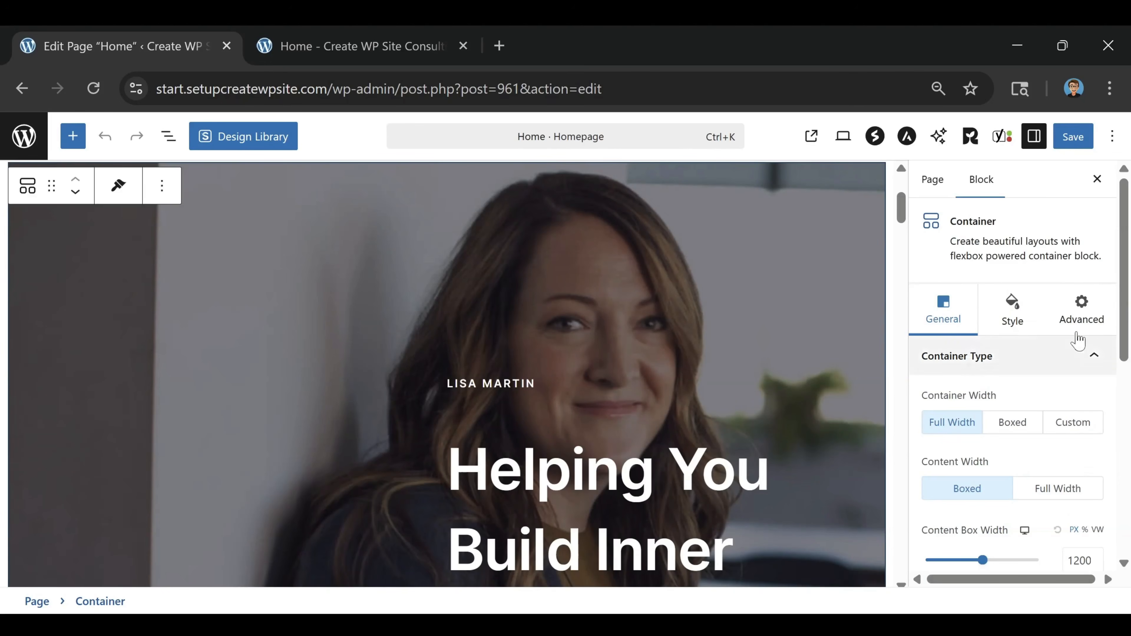
click(1027, 323)
scroll(1000, 371, down, 2)
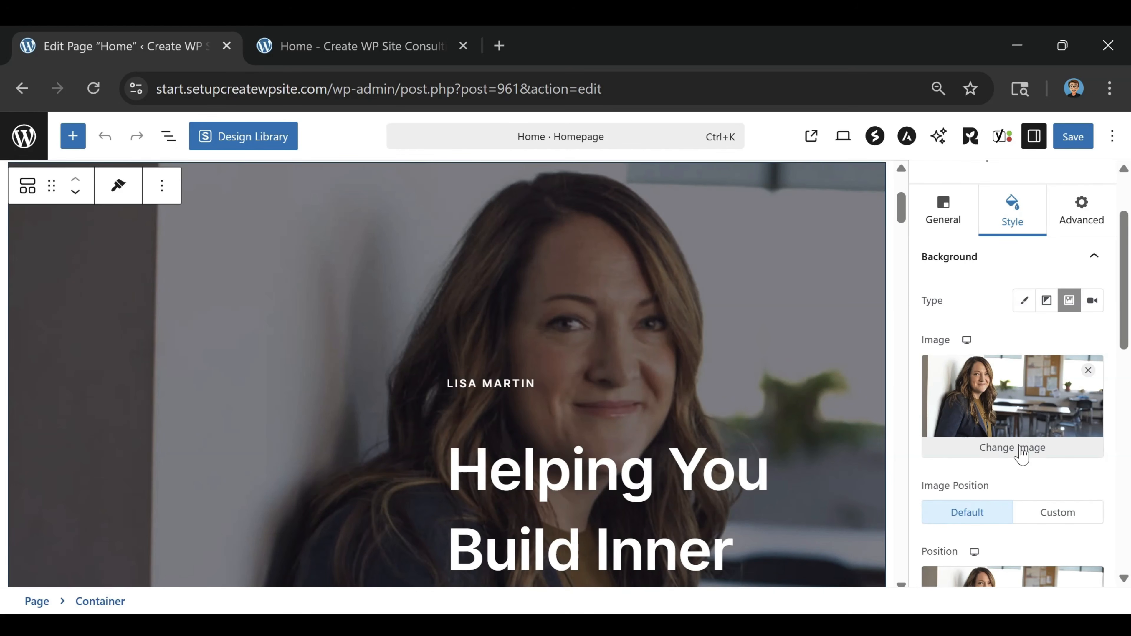
click(1002, 447)
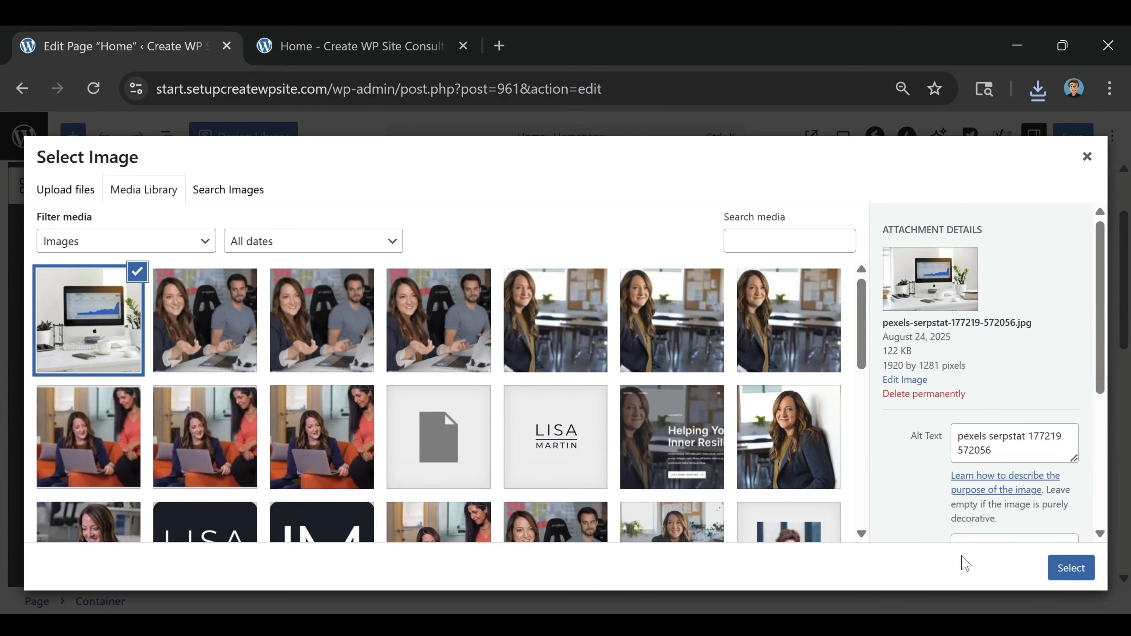
click(1065, 578)
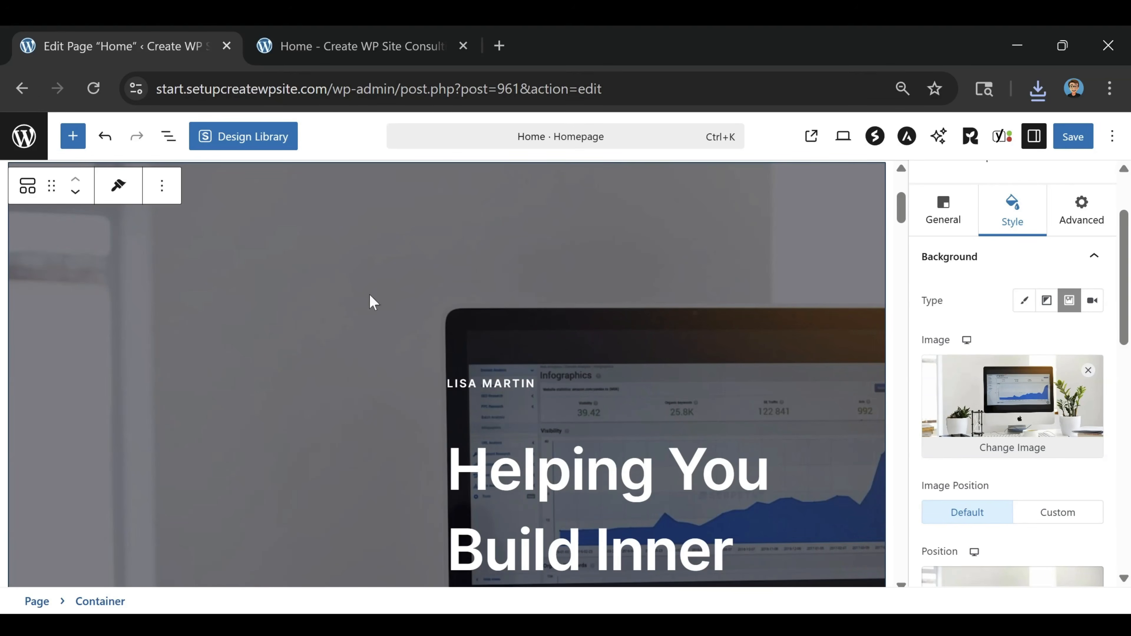
Step: Shift the hero background image's focal point to 46% left and 57% top
scroll(523, 300, down, 5)
scroll(545, 365, up, 5)
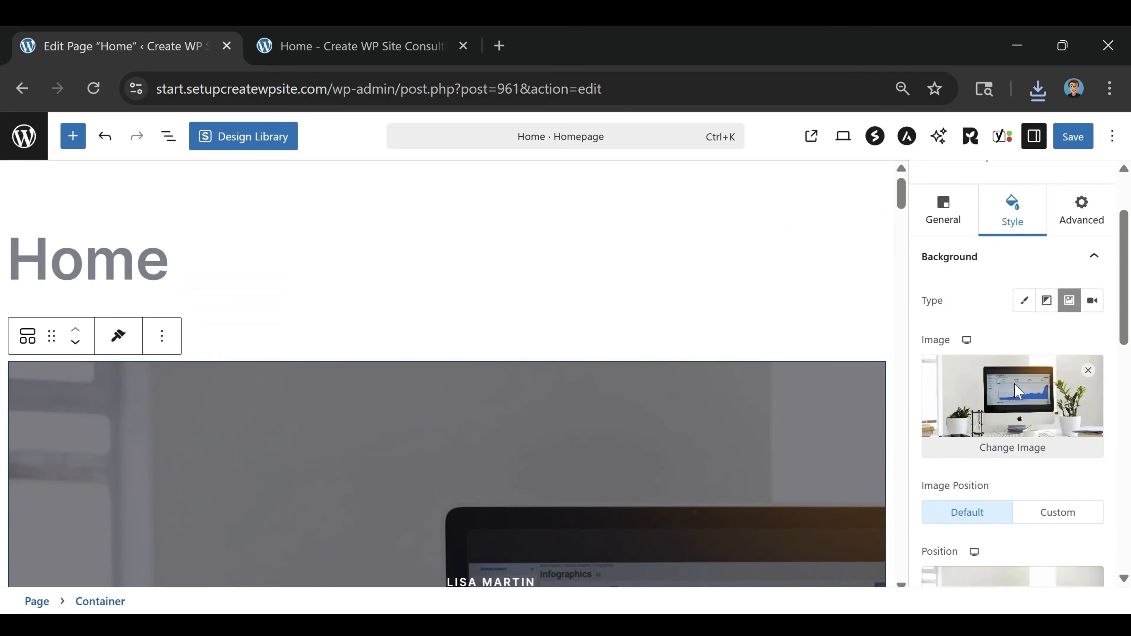
scroll(1017, 391, down, 3)
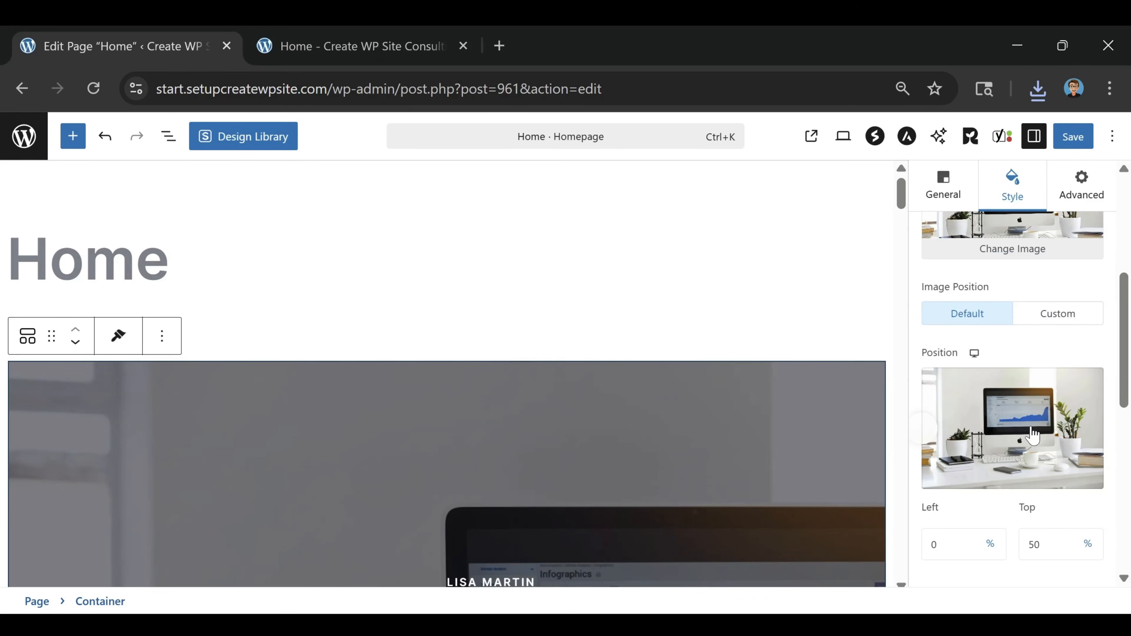
drag(1032, 434, 1005, 432)
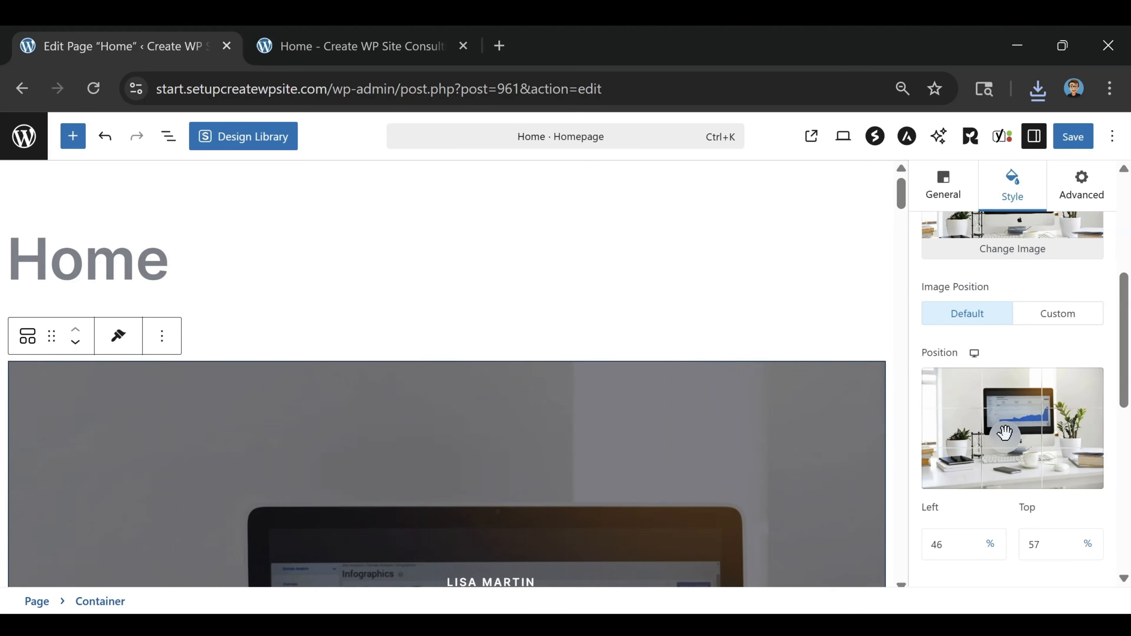
Step: Try the Custom image position for the hero background and return it to Default
click(1051, 314)
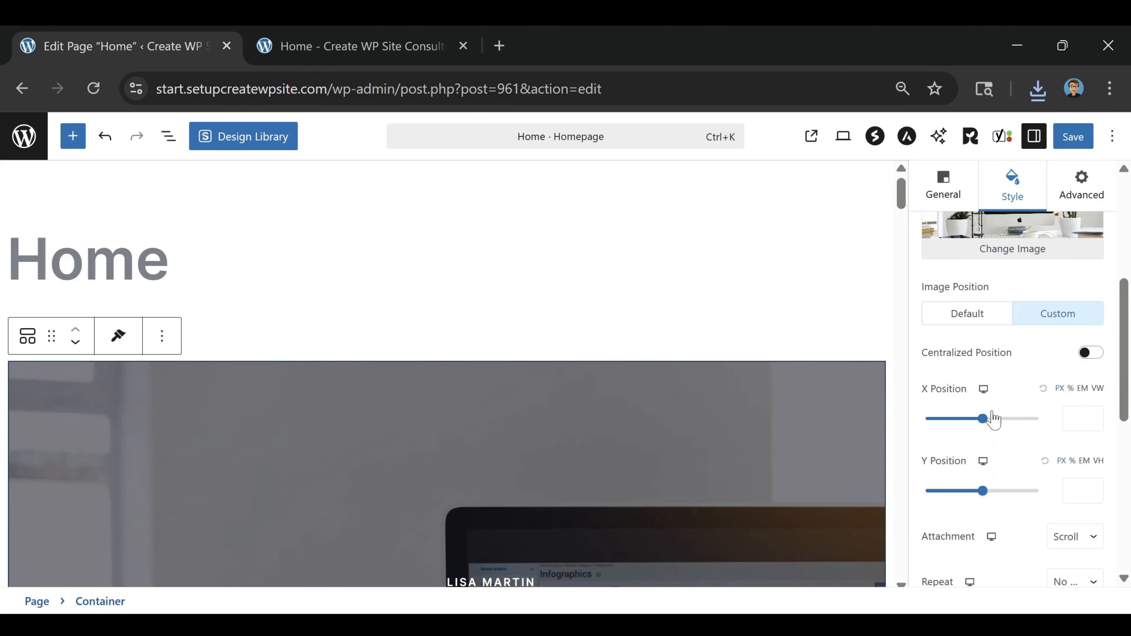
scroll(993, 419, down, 4)
scroll(994, 421, up, 3)
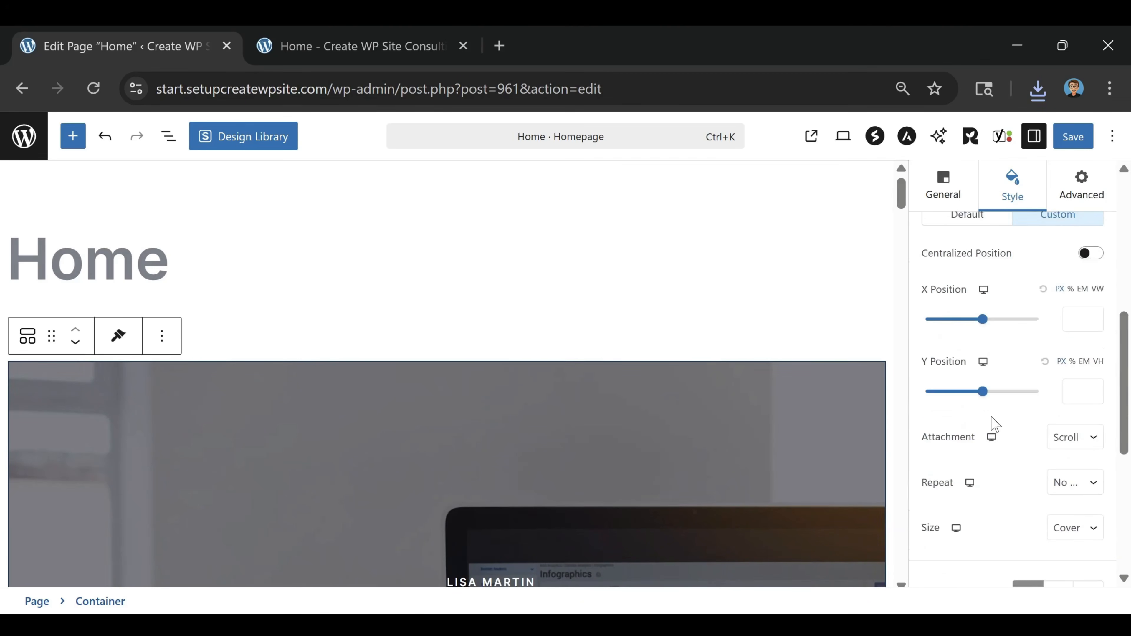
scroll(994, 419, up, 4)
click(964, 413)
Step: Look through the attachment and size options for the hero background image, keeping Scroll and Cover
scroll(1017, 469, down, 6)
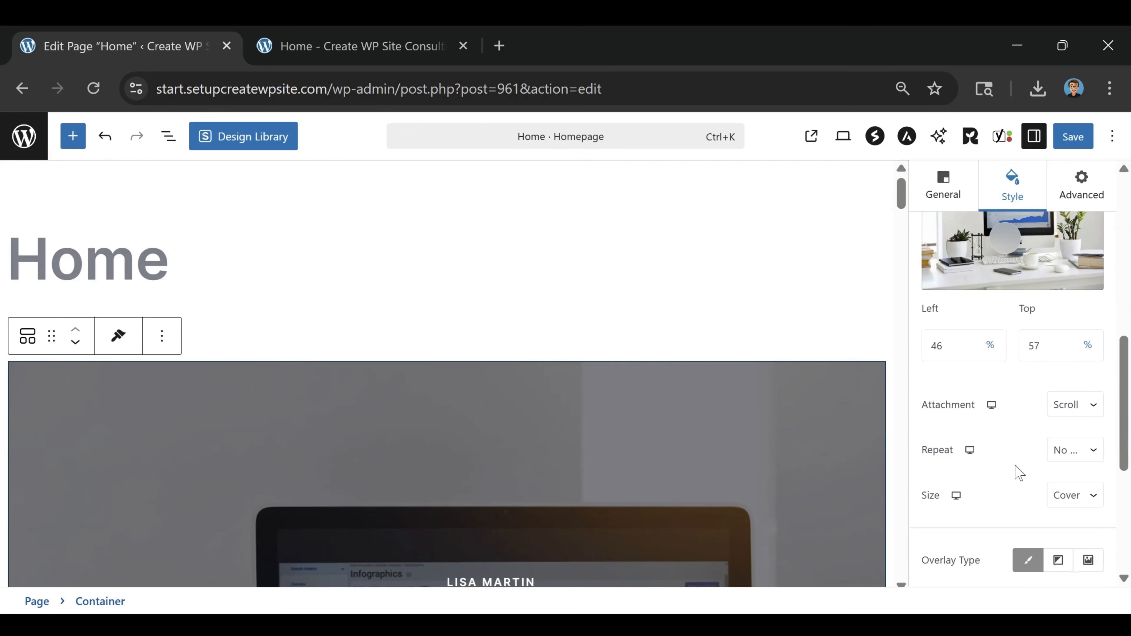
click(1079, 417)
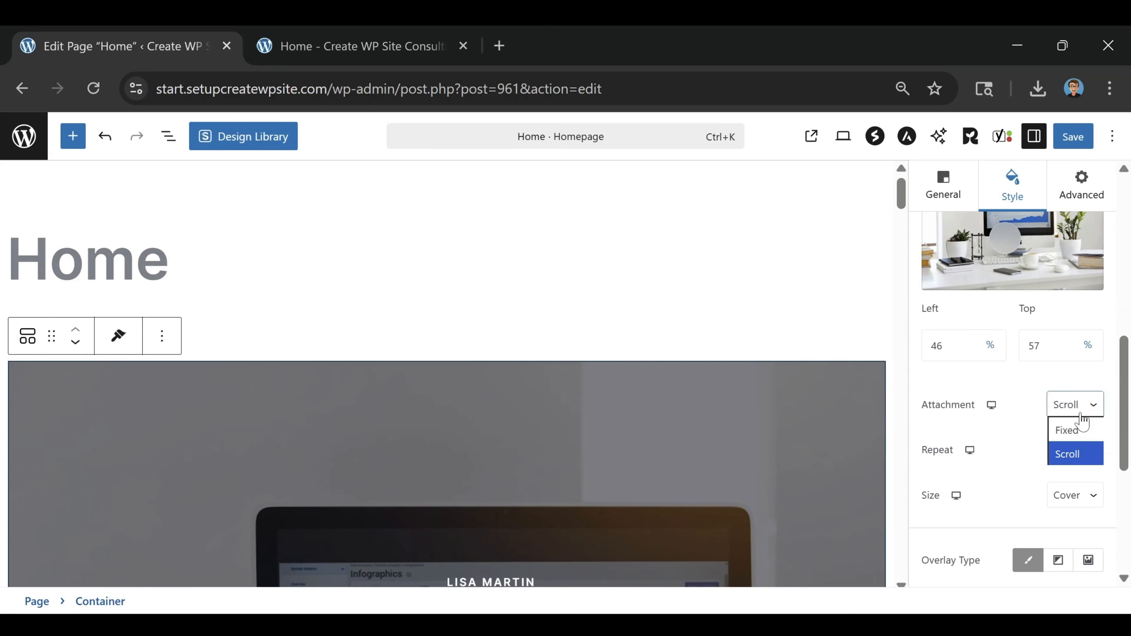
click(1073, 407)
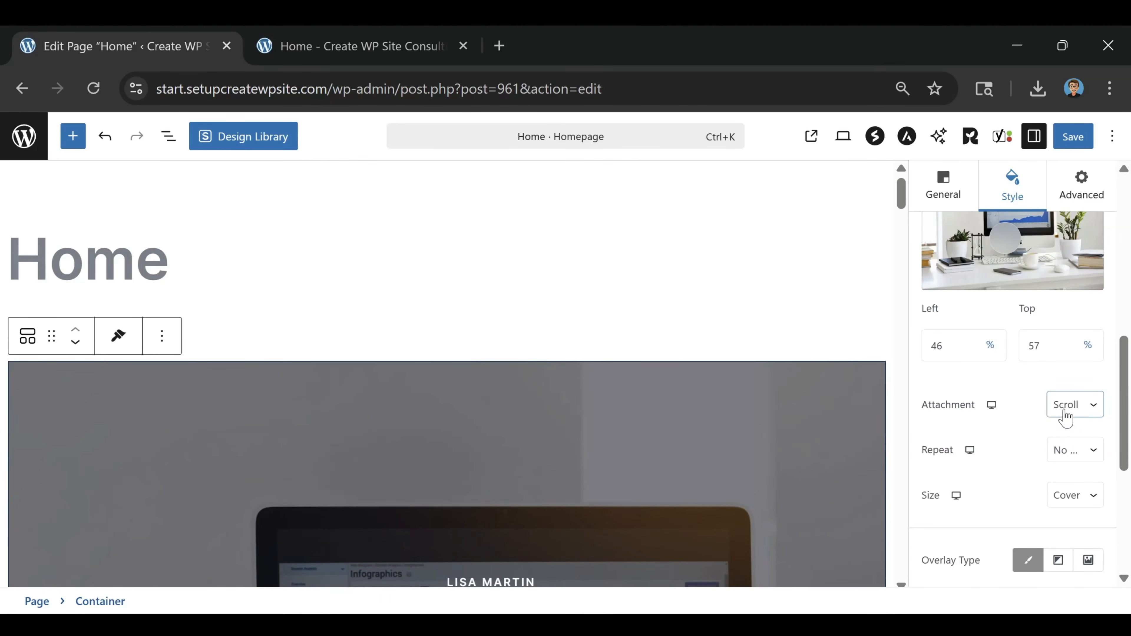
scroll(1035, 410, down, 2)
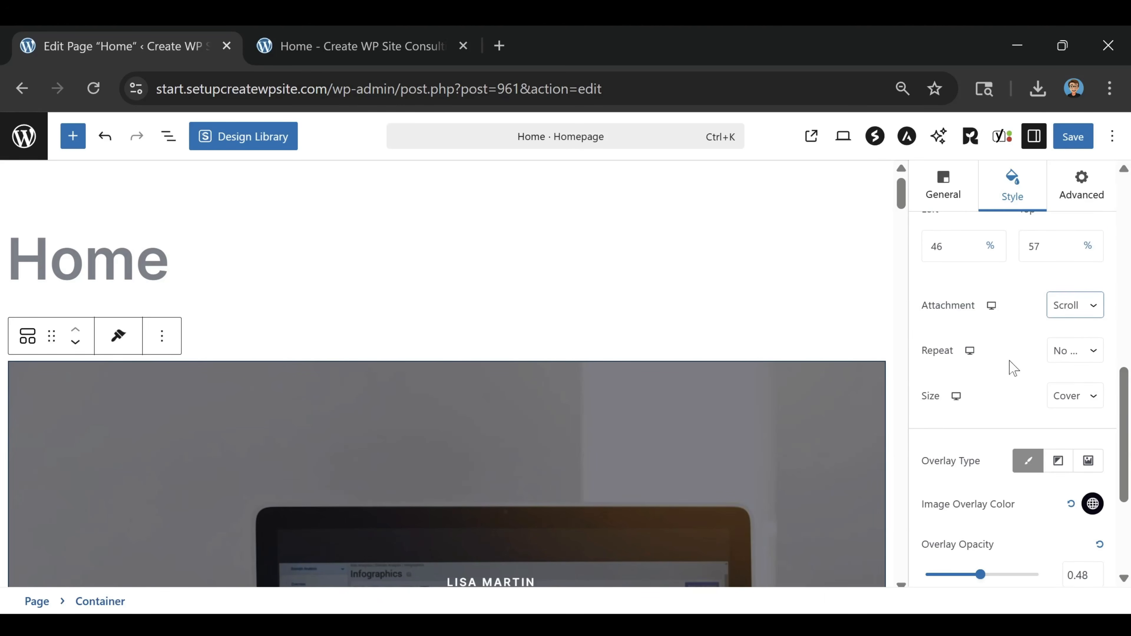
click(985, 408)
click(1078, 403)
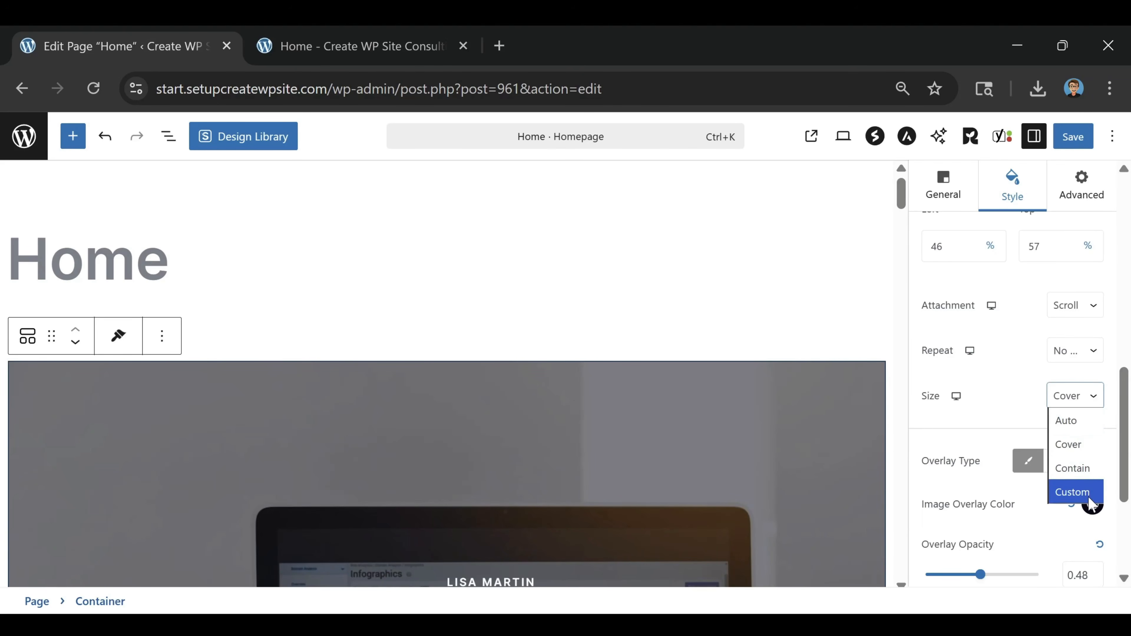
click(1003, 392)
Step: Set the hero background's overlay opacity to 0.4
scroll(1008, 400, down, 2)
mouse_move(980, 475)
mouse_down()
mouse_move(942, 485)
mouse_move(1013, 495)
mouse_move(970, 495)
mouse_up()
scroll(1013, 450, down, 2)
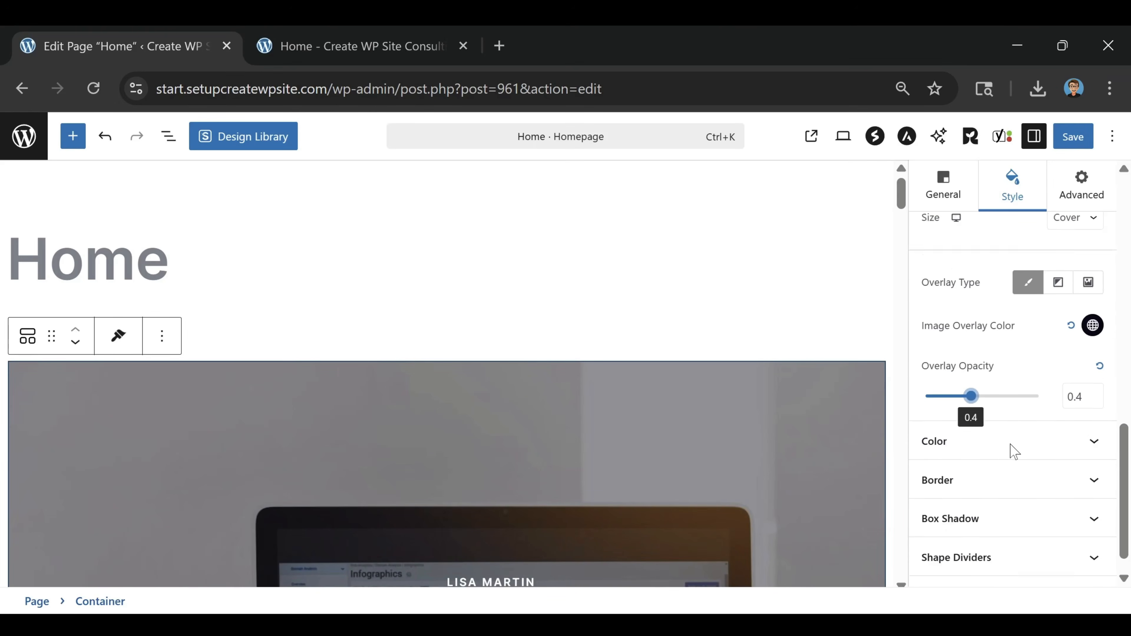
Step: Look through the border and box shadow style settings of the hero container without changing them
click(1024, 460)
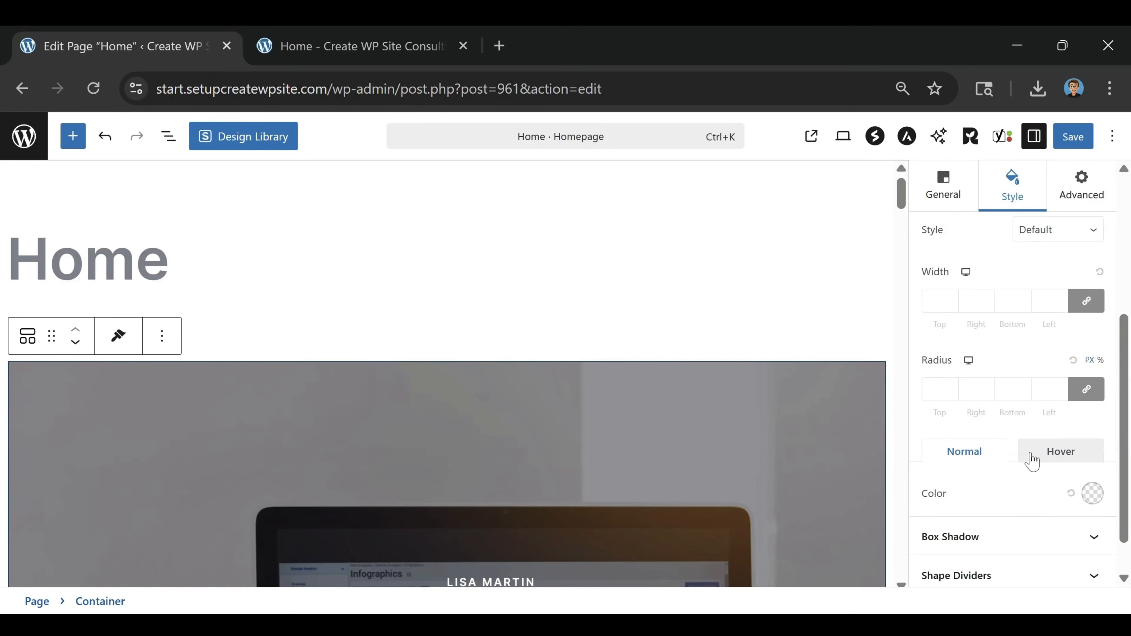
scroll(1008, 370, down, 1)
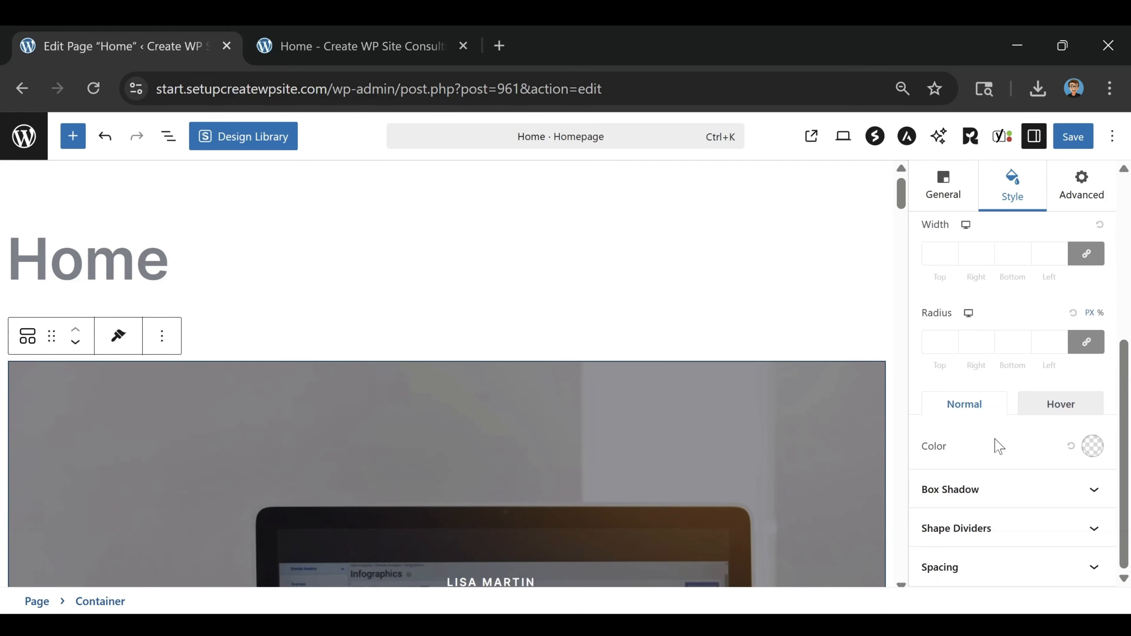
click(1006, 495)
scroll(1008, 508, down, 6)
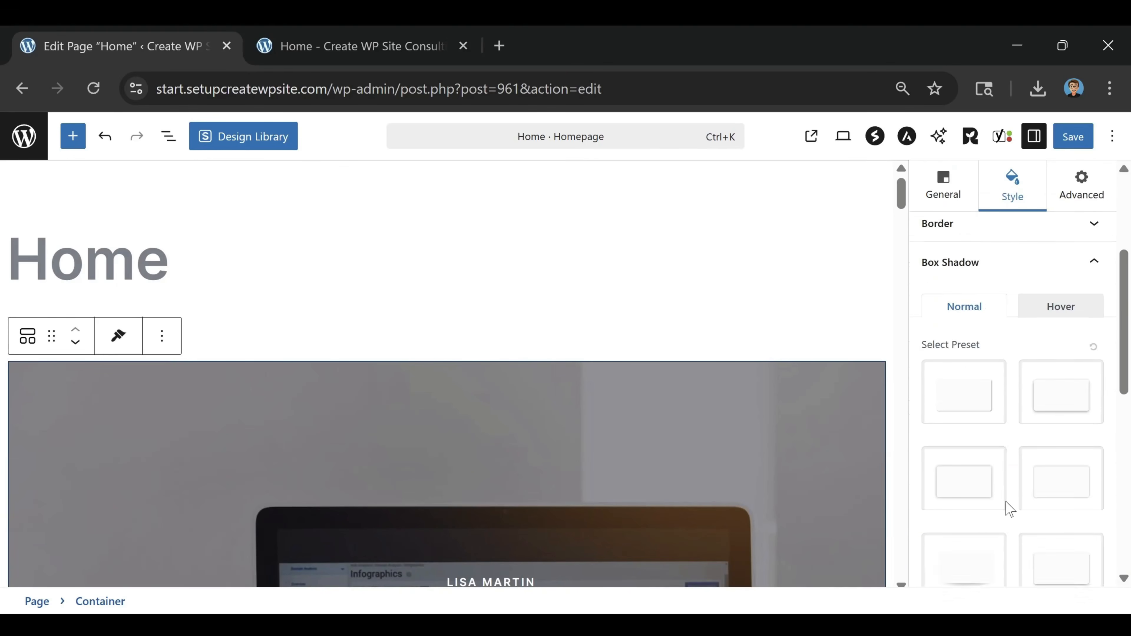
scroll(1005, 508, up, 4)
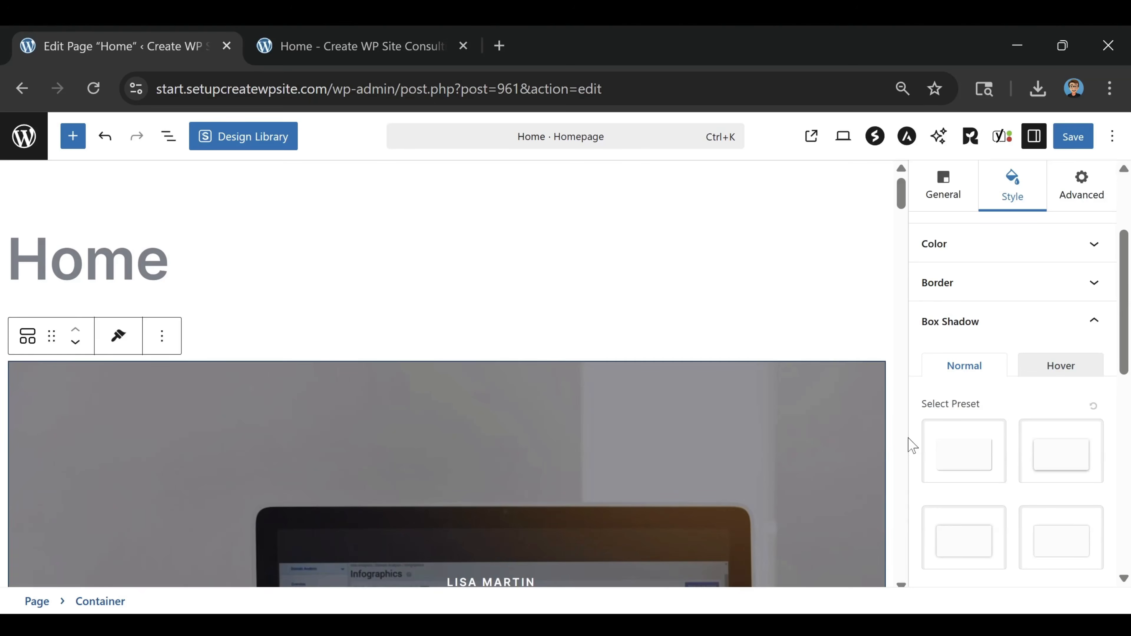
Step: Save the Home page and reload its live version to check the new hero background
click(1069, 147)
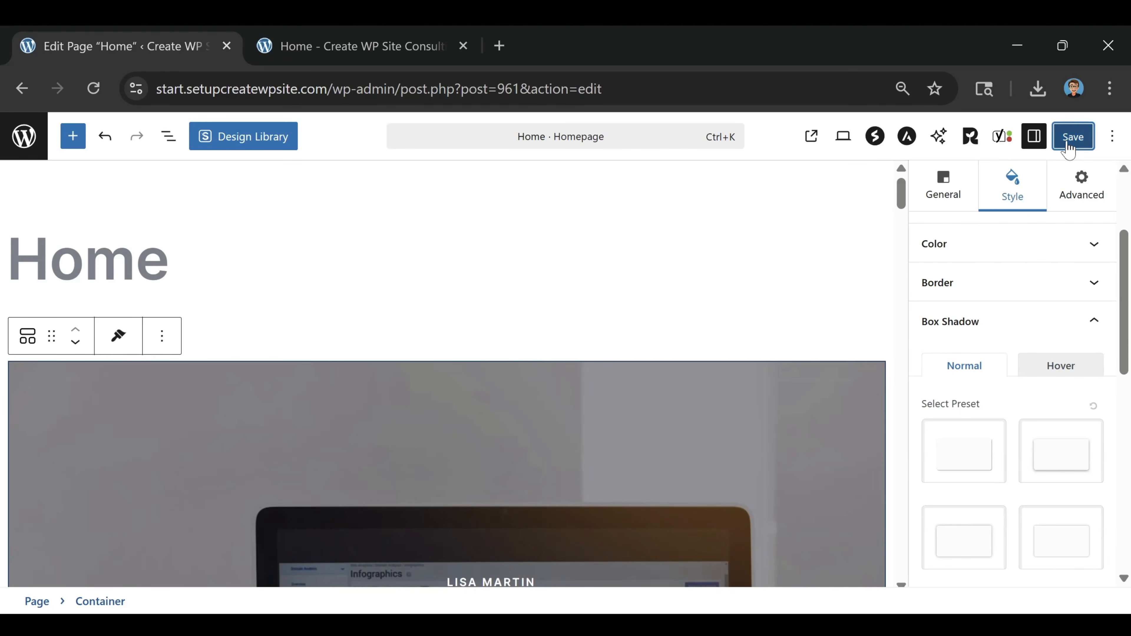
click(331, 49)
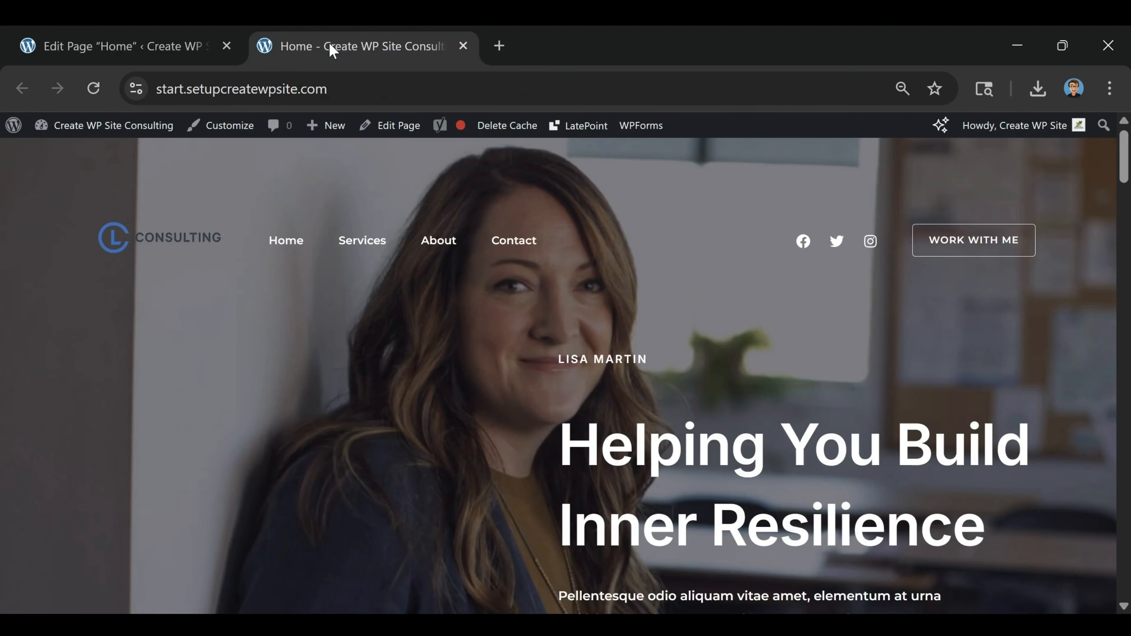
click(95, 84)
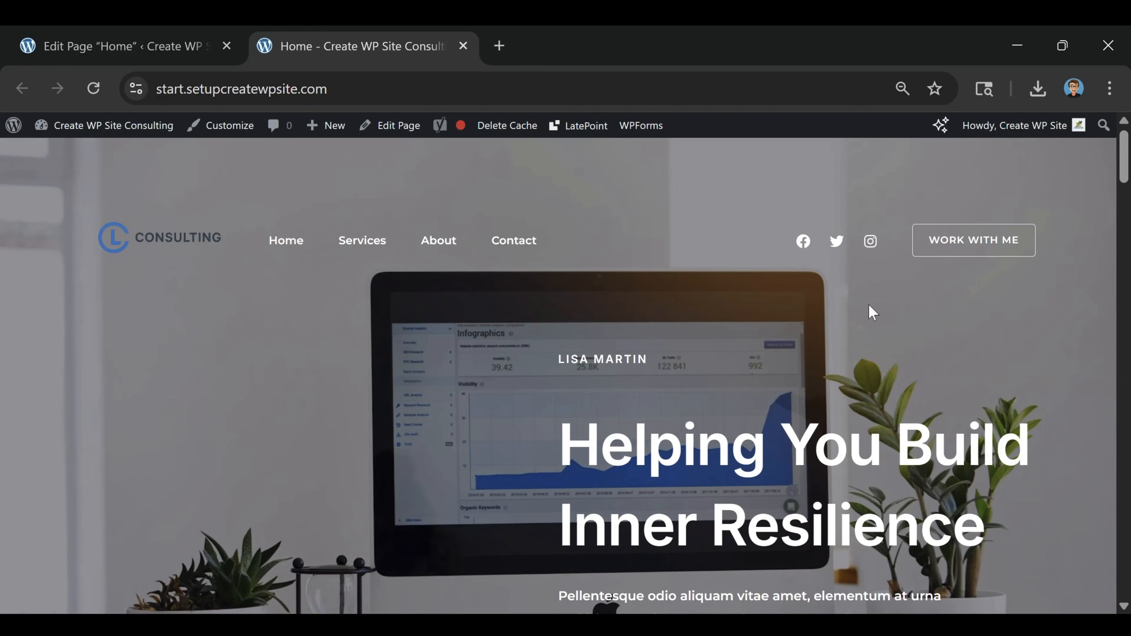
scroll(873, 312, down, 5)
scroll(902, 336, up, 5)
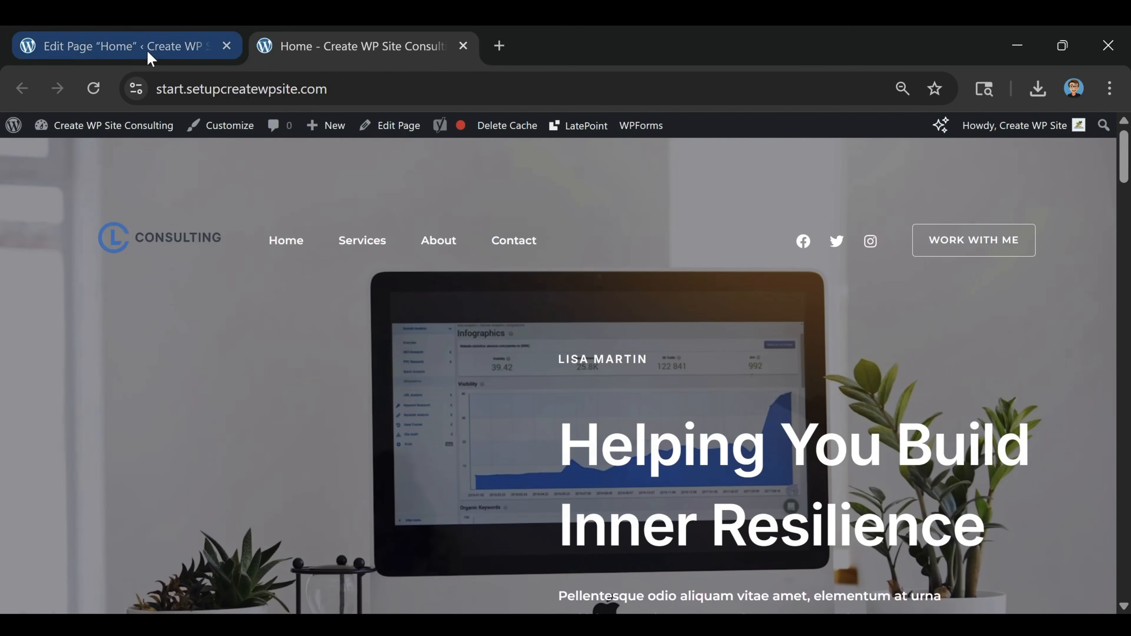
Step: Rewrite the hero text as "CREATE WP SITE" and "Smart Consulting, Real Results" with a practical-advice description, and label its button "BOOK A CALL"
click(149, 54)
scroll(591, 323, down, 4)
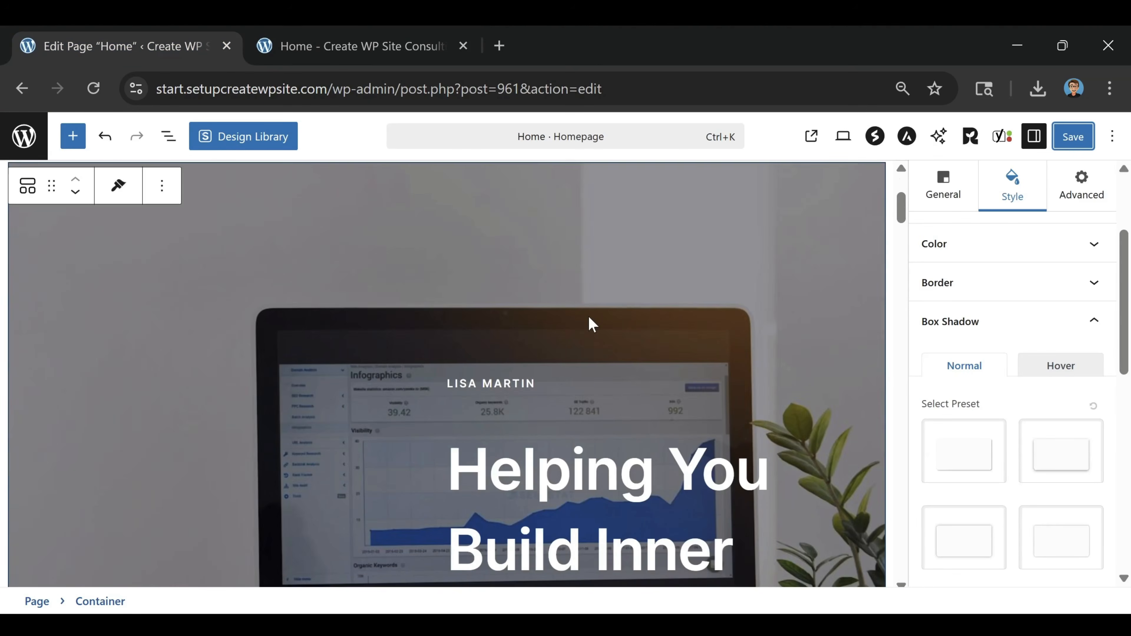
scroll(592, 323, down, 2)
scroll(626, 322, down, 2)
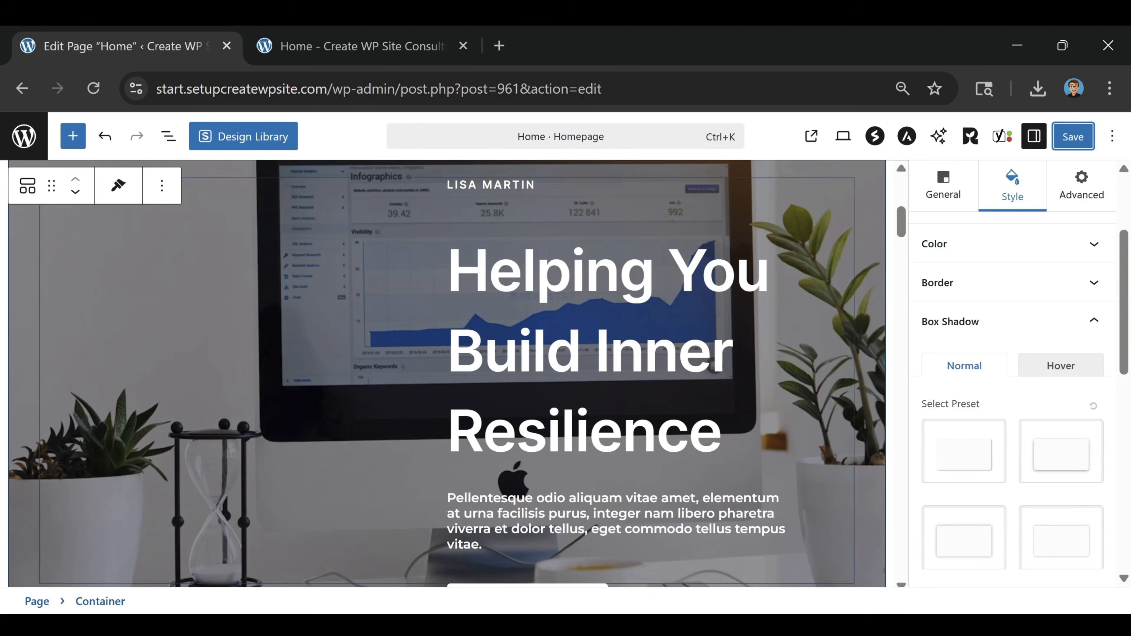
scroll(558, 480, down, 4)
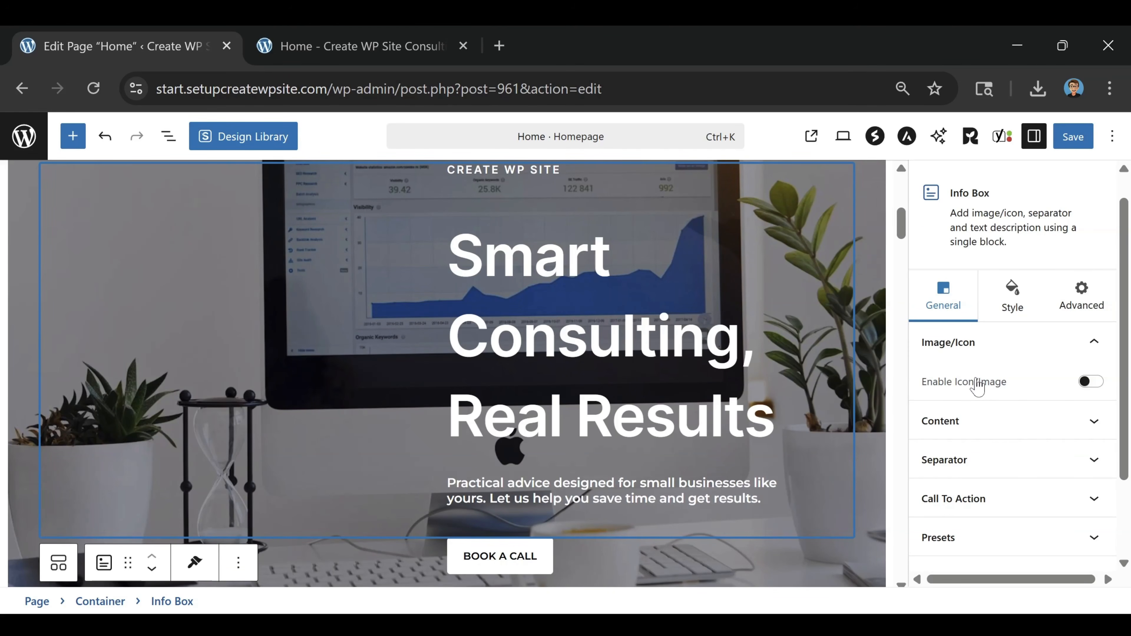
Step: Save the Home page and reload its live version to check the new hero text and button
click(1072, 139)
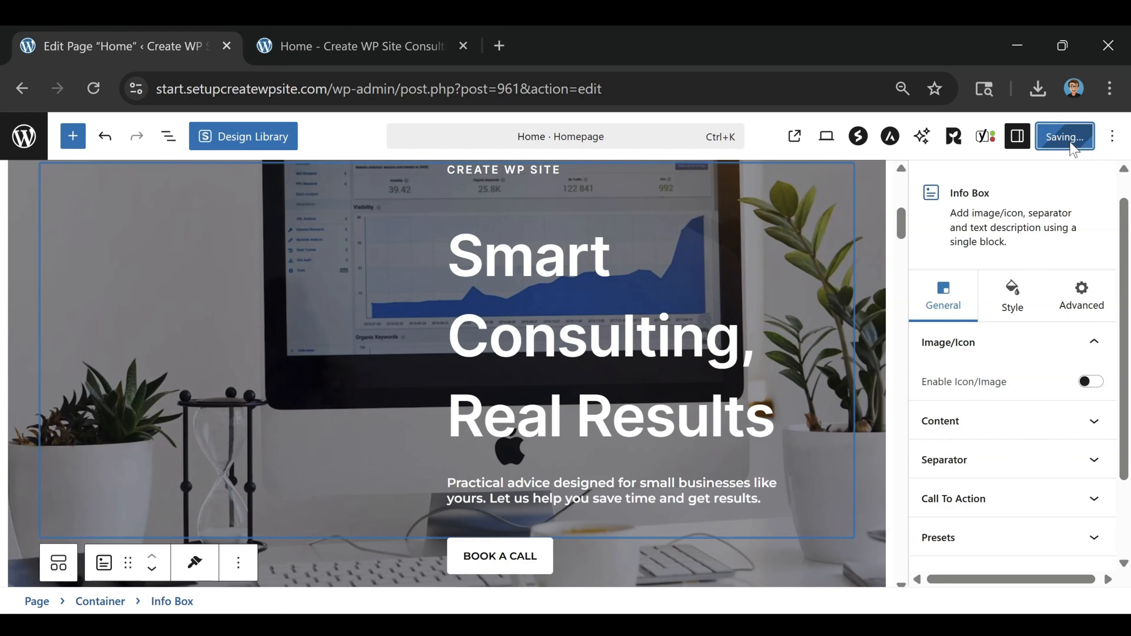
click(354, 42)
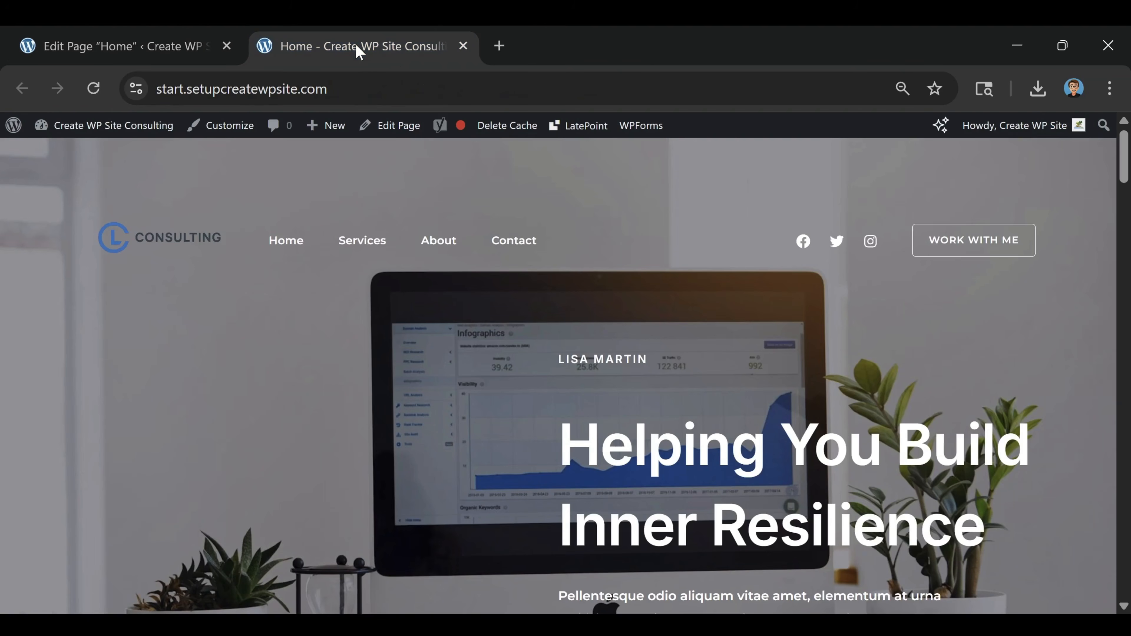
click(93, 88)
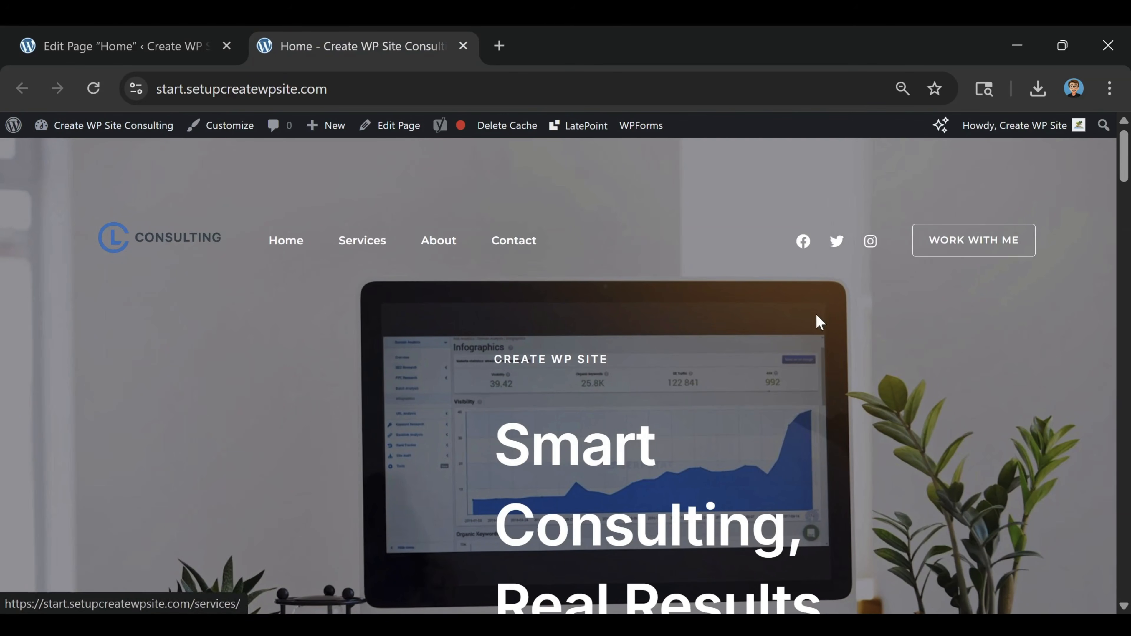
scroll(834, 321, down, 4)
scroll(913, 297, down, 2)
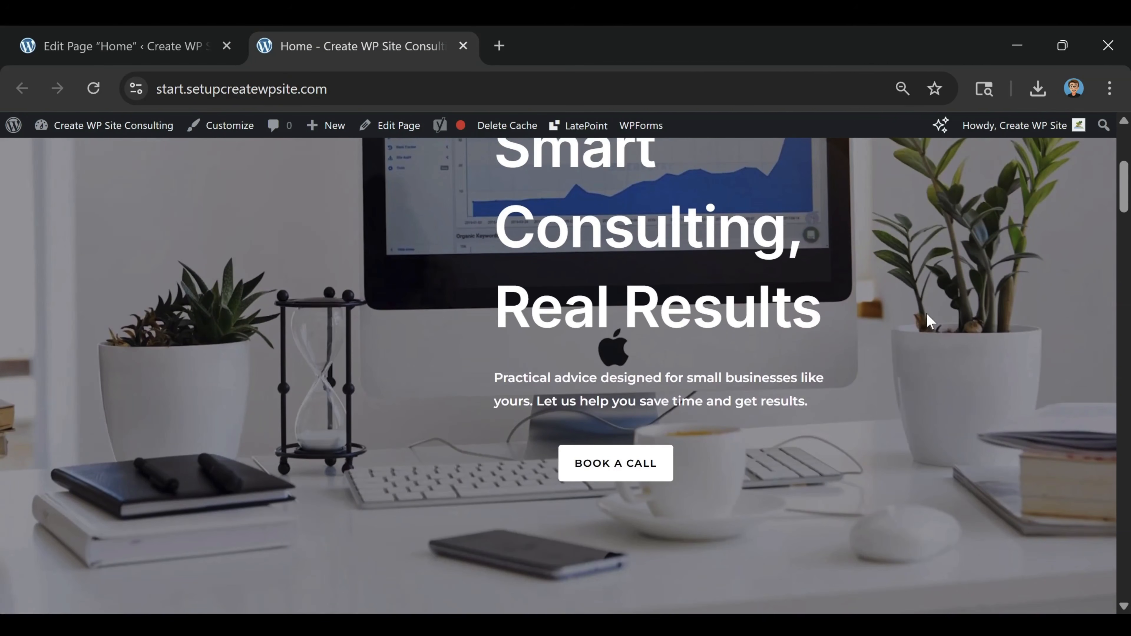
scroll(940, 336, up, 5)
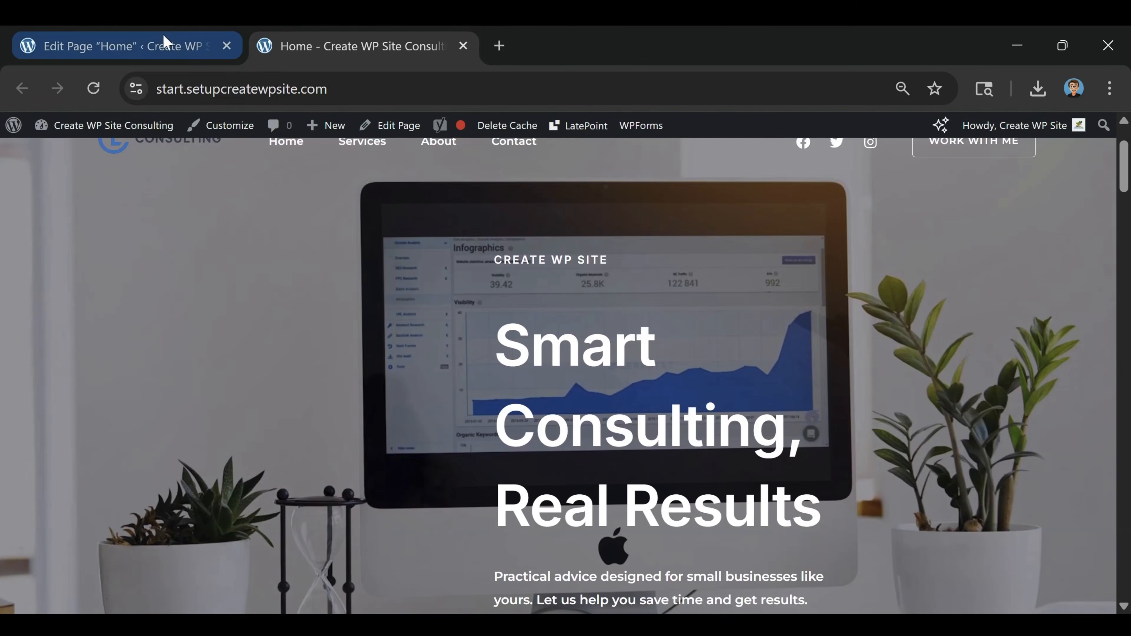
Step: Return to the Home page editor and look through the sections below the hero, from the featured logos to the coaching topics
click(163, 34)
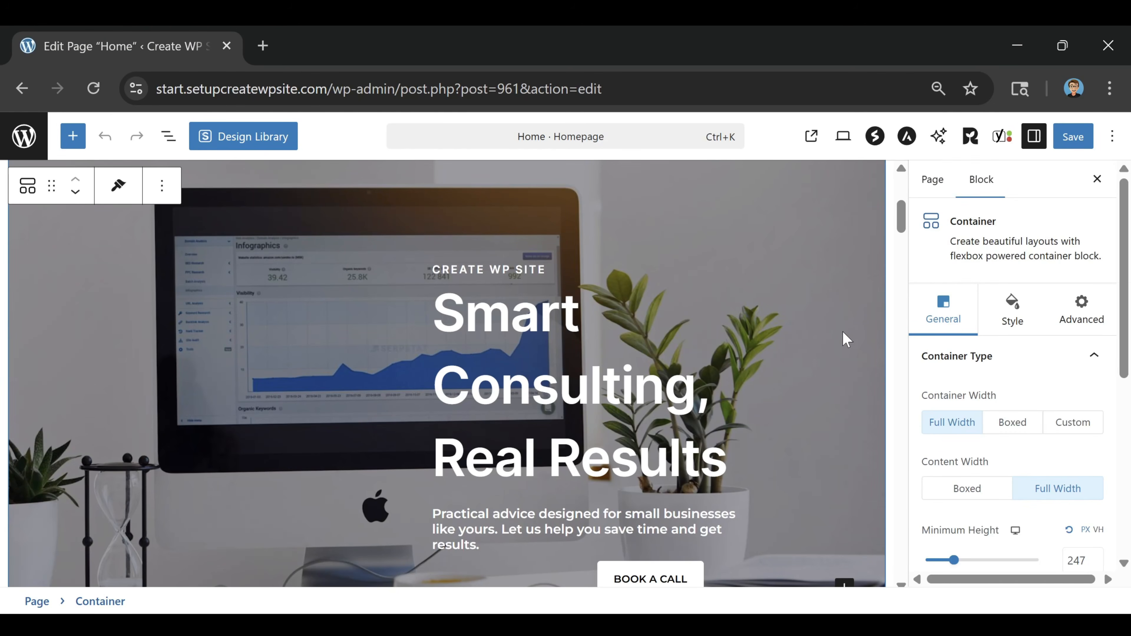
scroll(845, 340, down, 5)
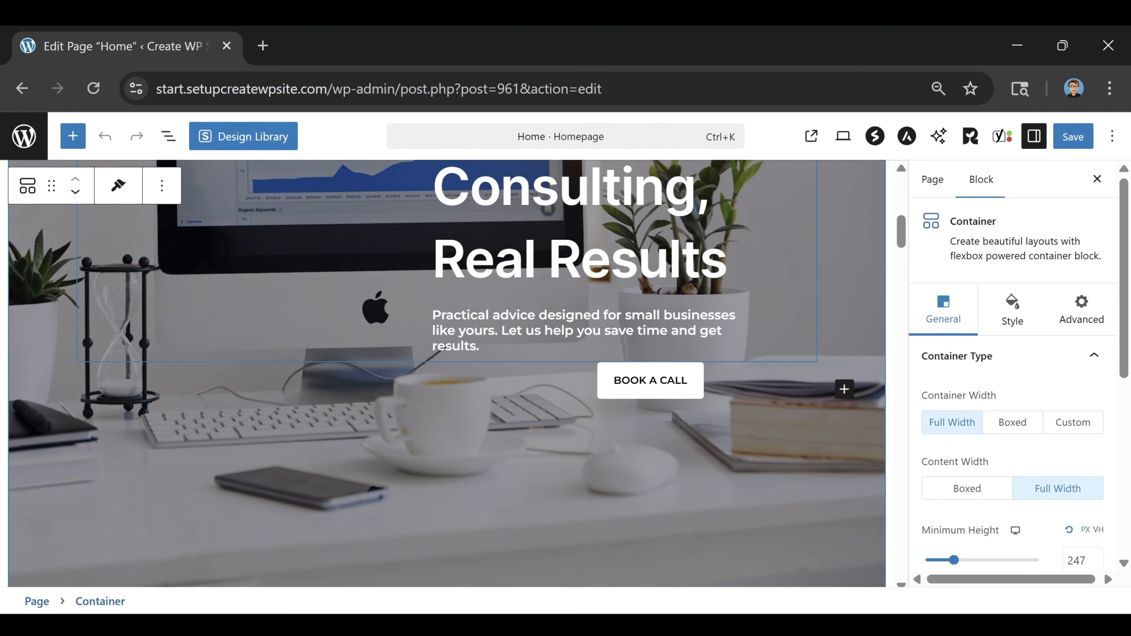
scroll(731, 363, down, 5)
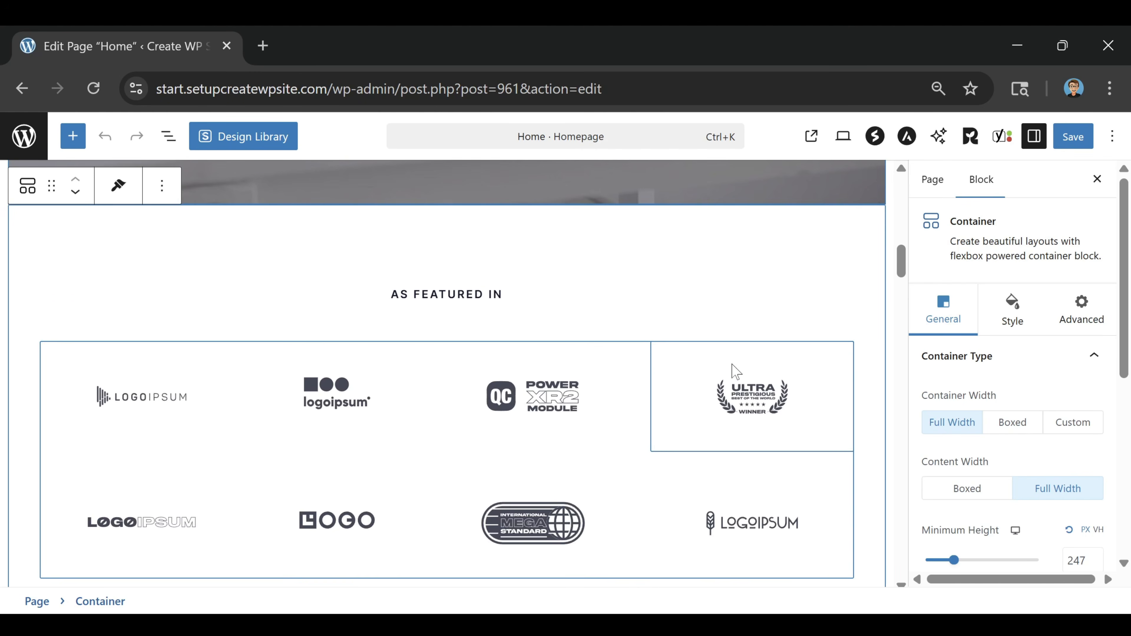
scroll(725, 289, down, 2)
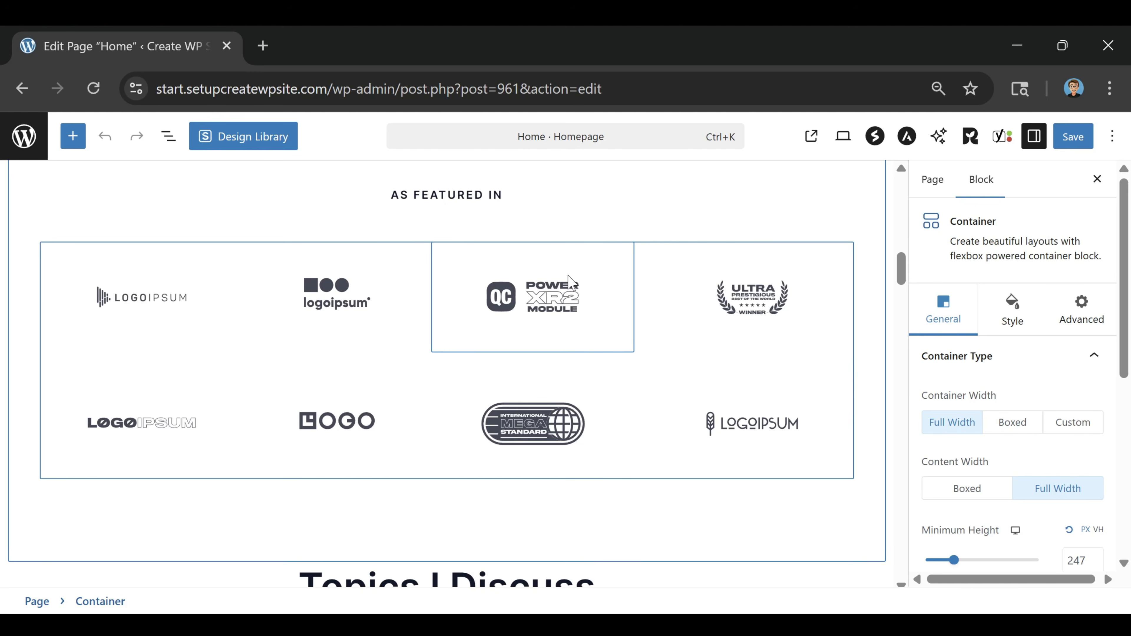
scroll(573, 295, down, 12)
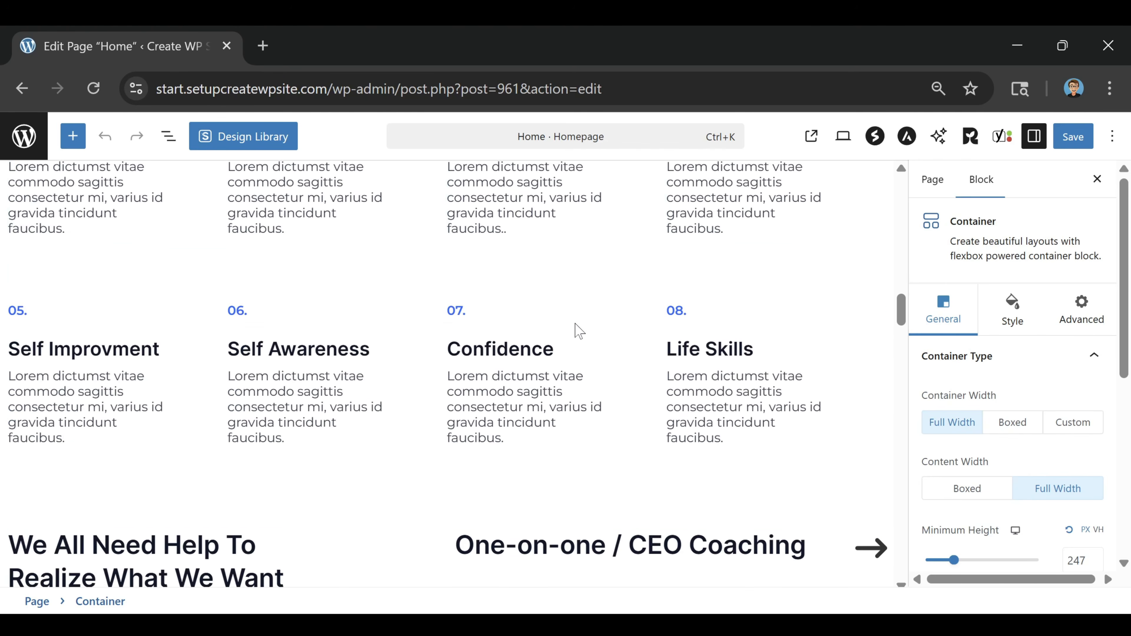
scroll(498, 260, down, 10)
scroll(512, 397, up, 8)
scroll(511, 397, up, 10)
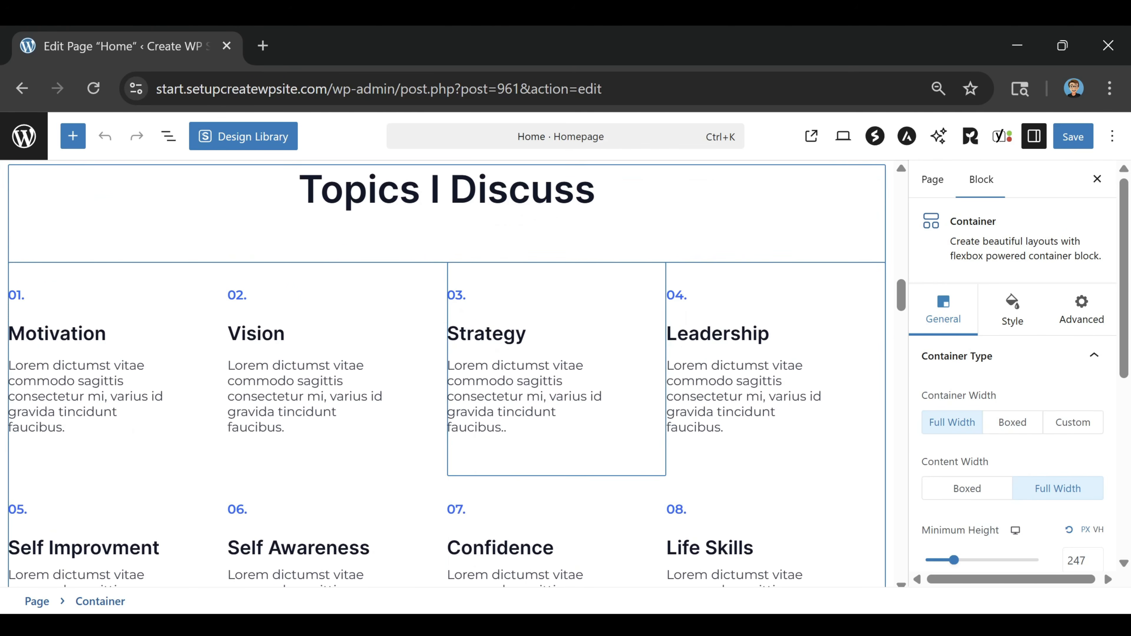
scroll(510, 401, up, 10)
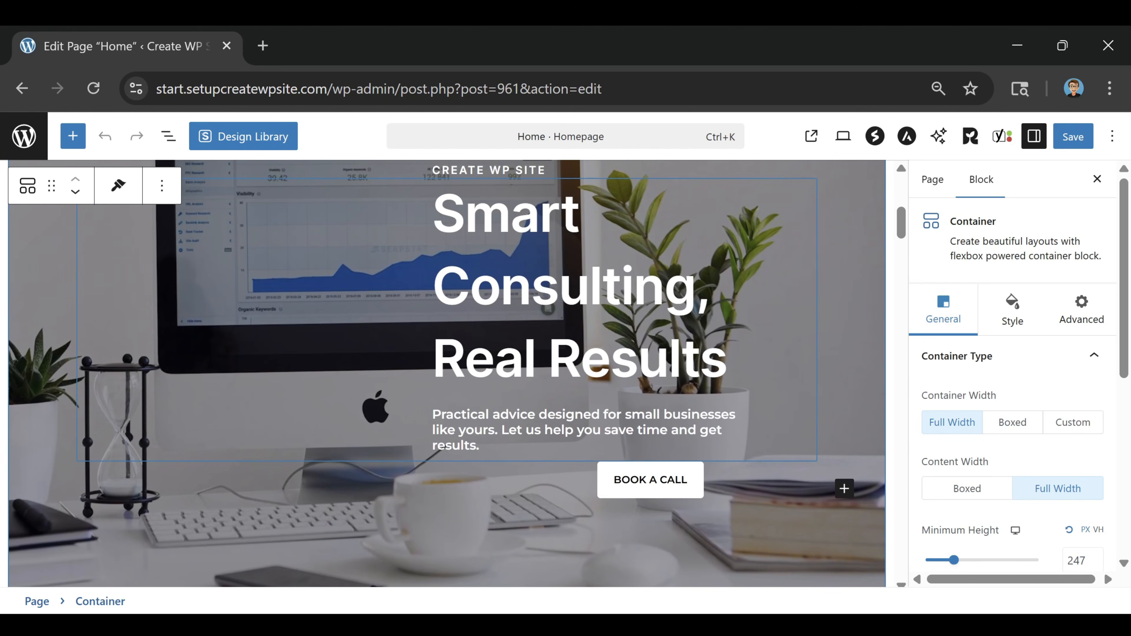
scroll(448, 394, down, 7)
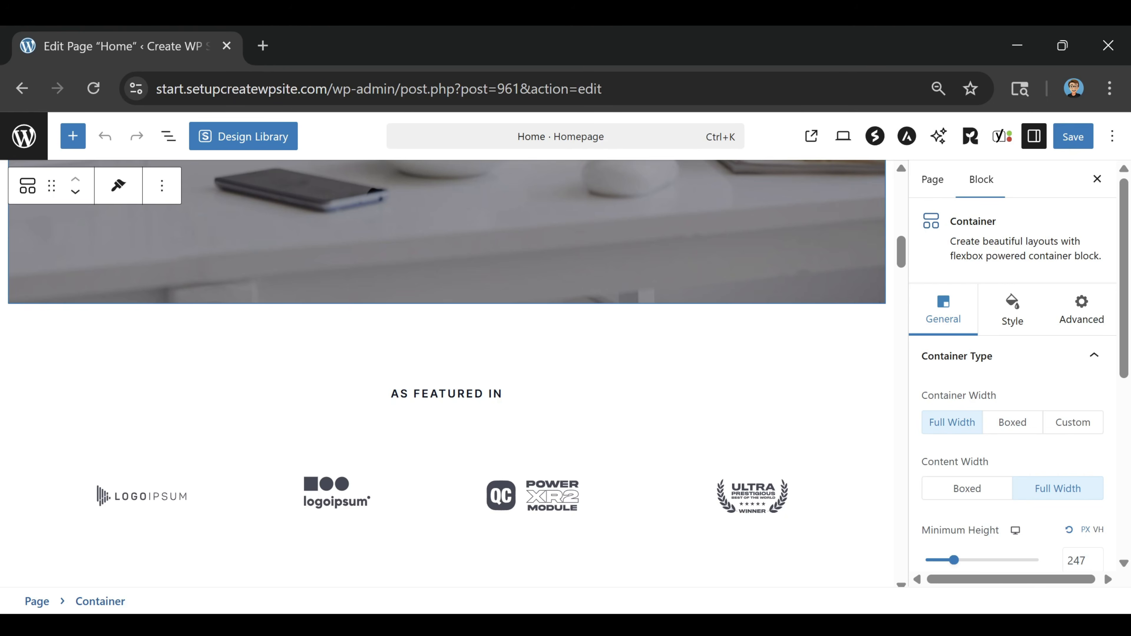
scroll(448, 394, down, 2)
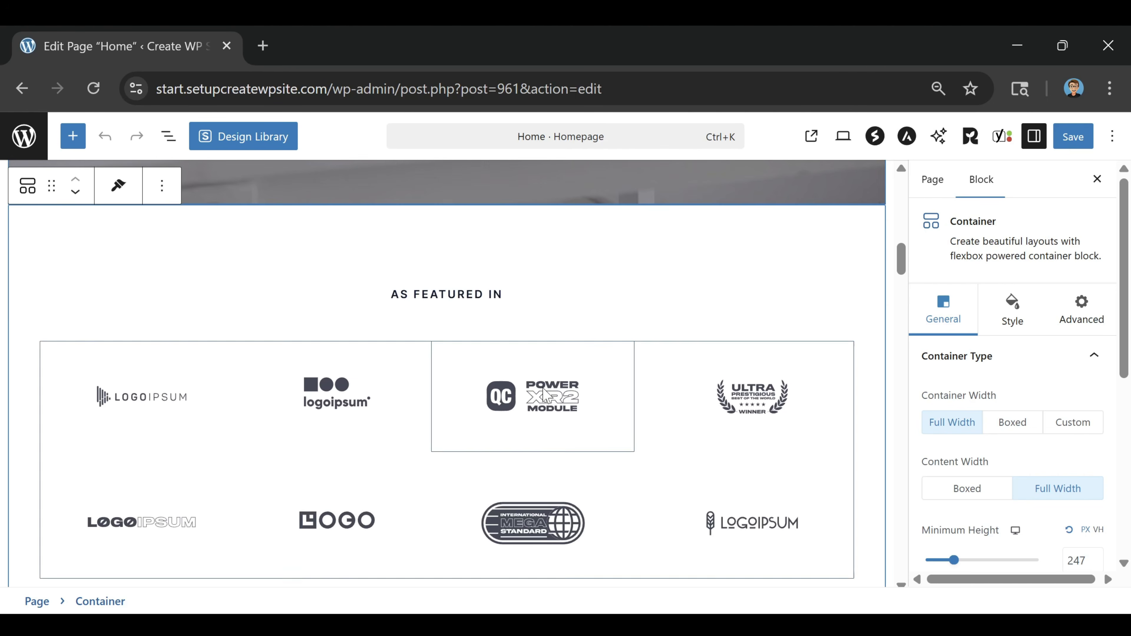
scroll(498, 356, down, 10)
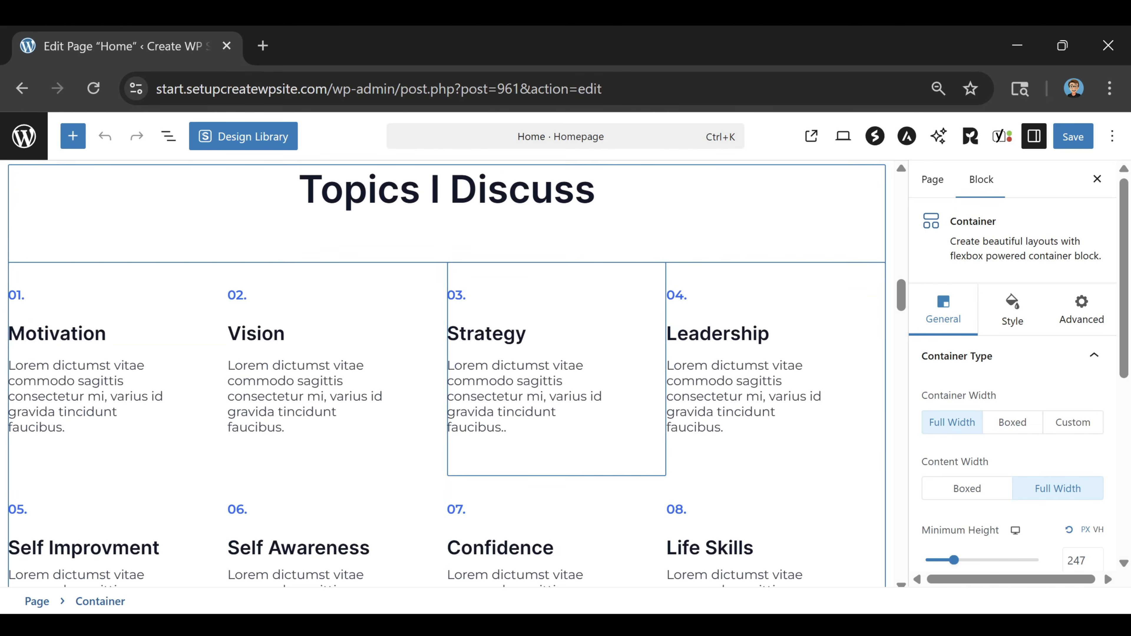
scroll(514, 439, up, 8)
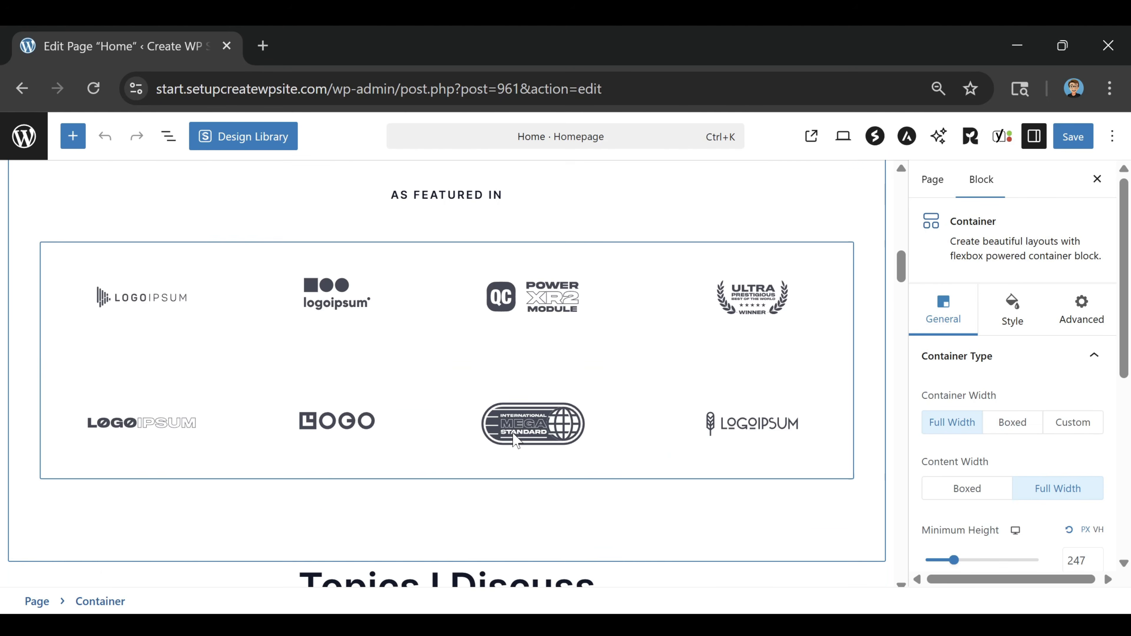
Step: Delete the container holding the logo grid below the "As Featured In" heading
click(258, 269)
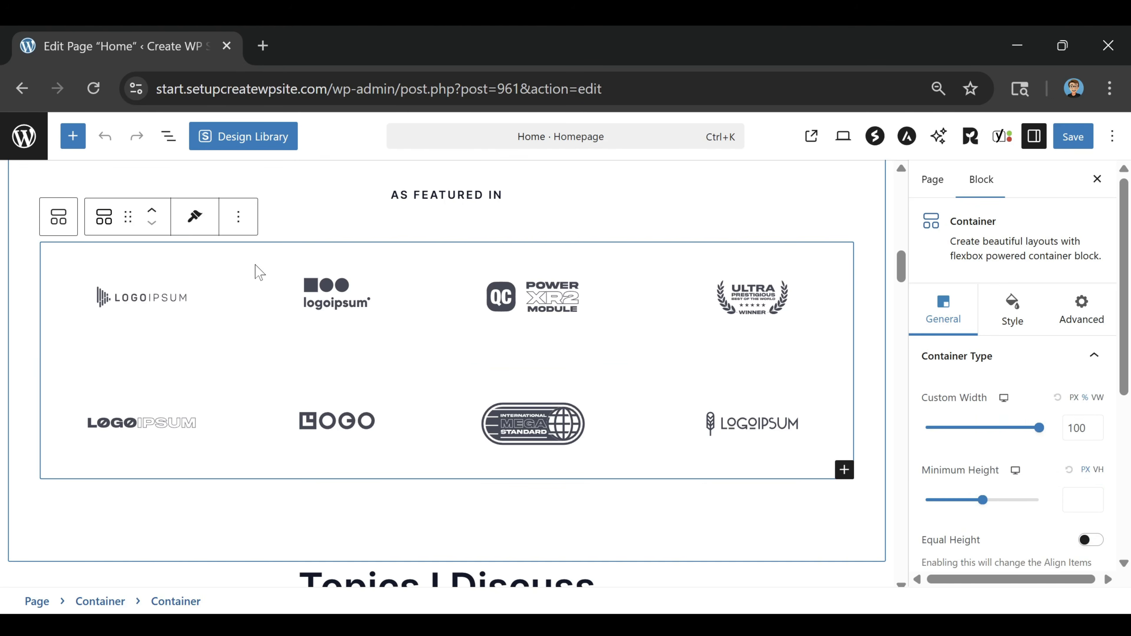
click(240, 219)
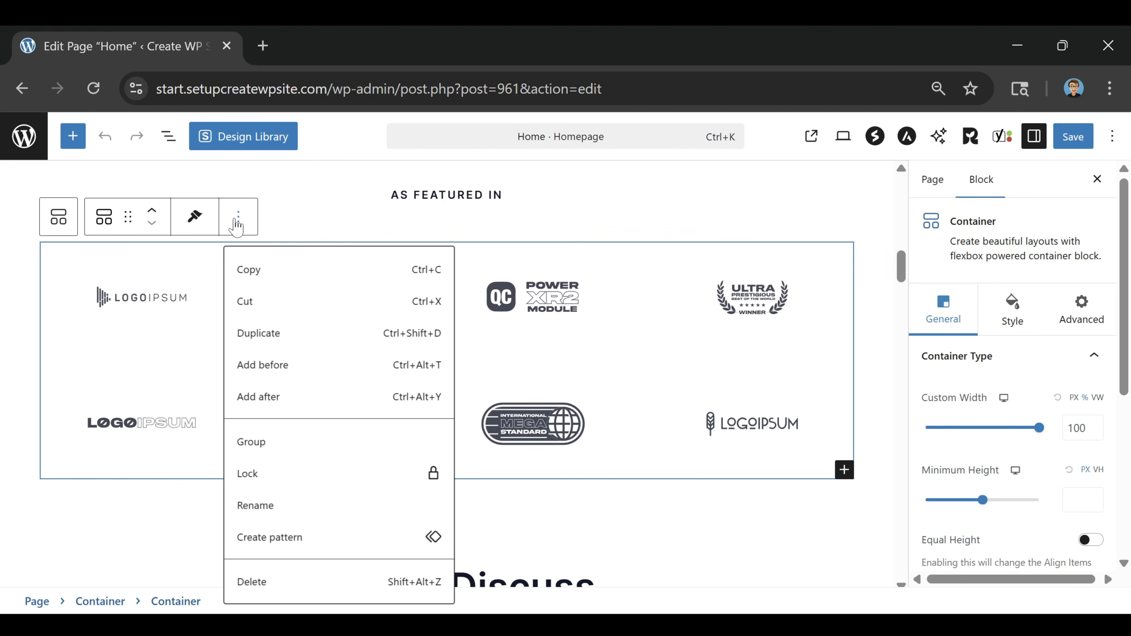
click(285, 593)
scroll(664, 416, up, 2)
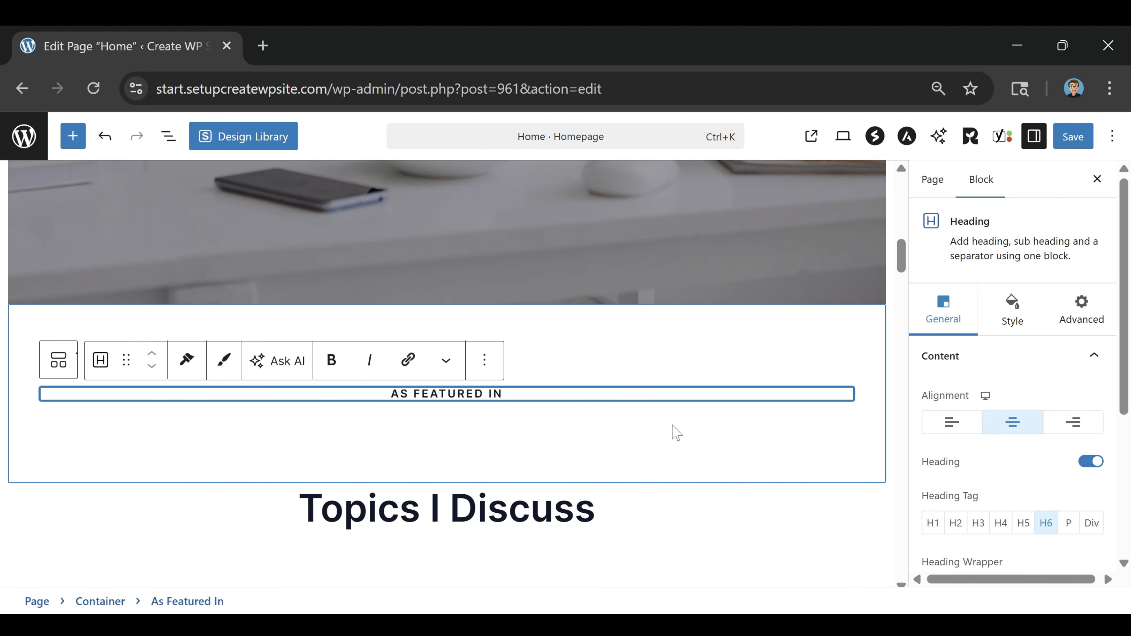
Step: Undo the deletion of the logo grid, redo it, and undo it again
click(105, 145)
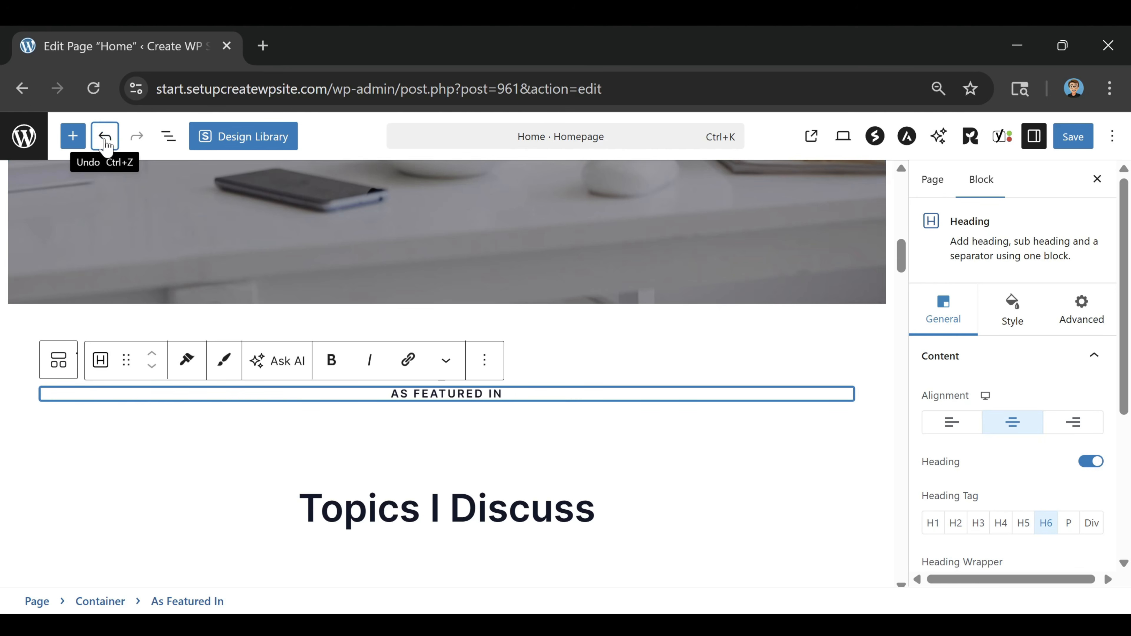
scroll(374, 274, down, 4)
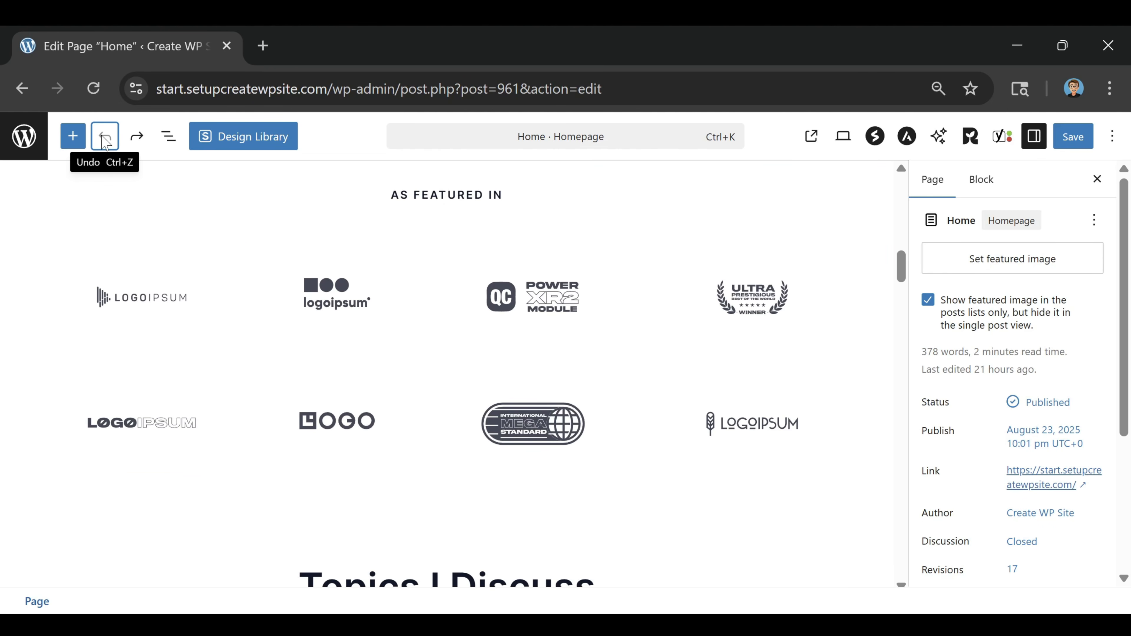
click(135, 144)
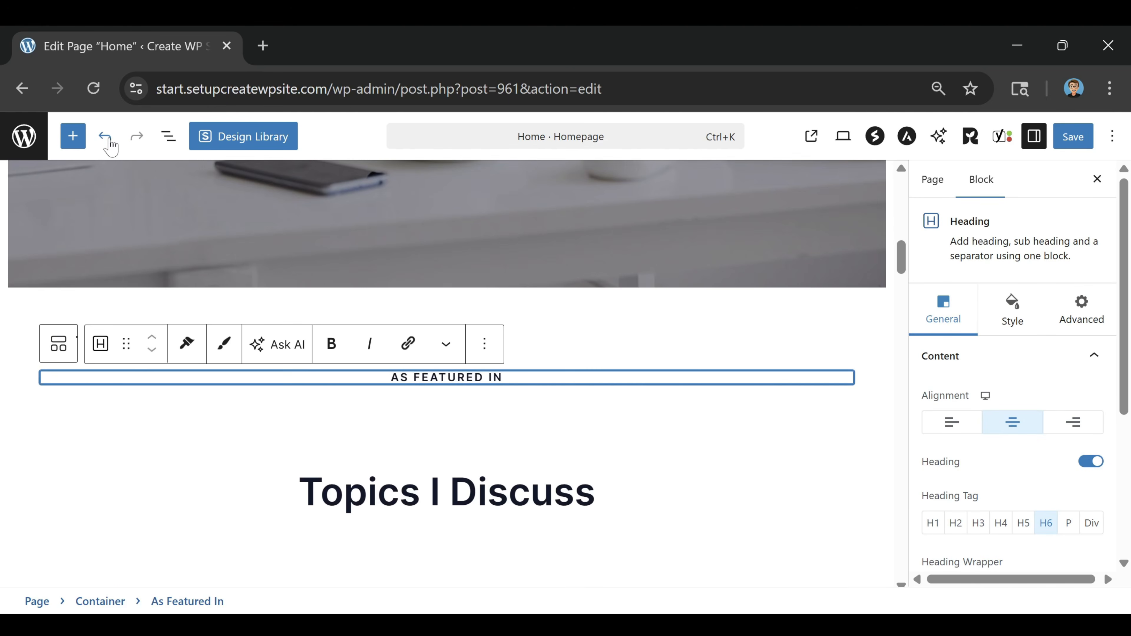
click(111, 144)
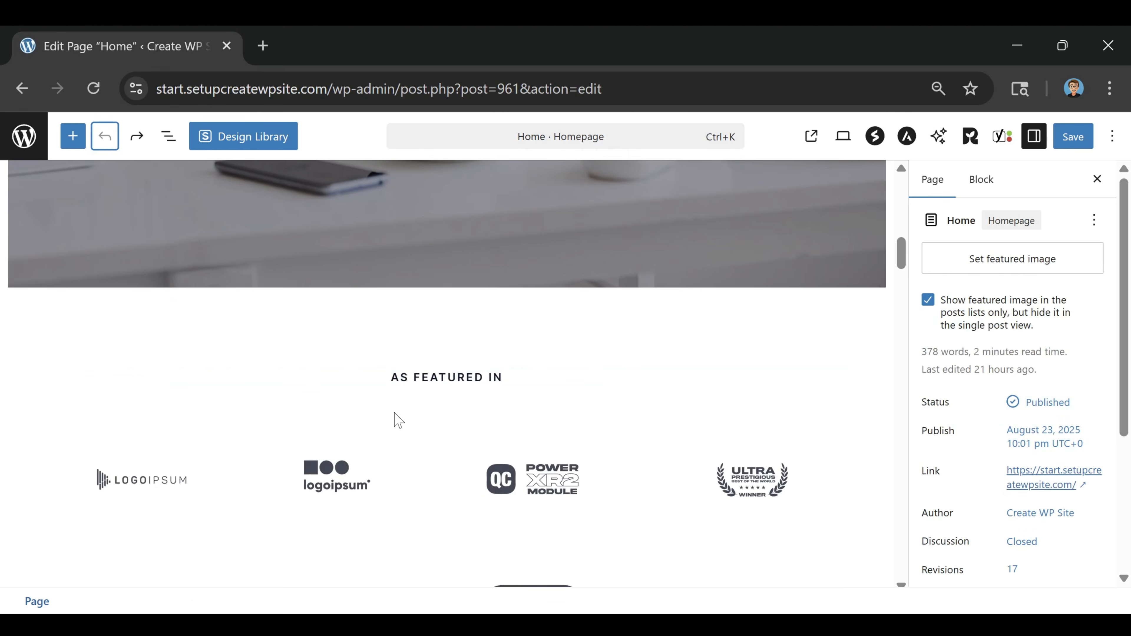
scroll(649, 350, down, 2)
scroll(648, 349, down, 1)
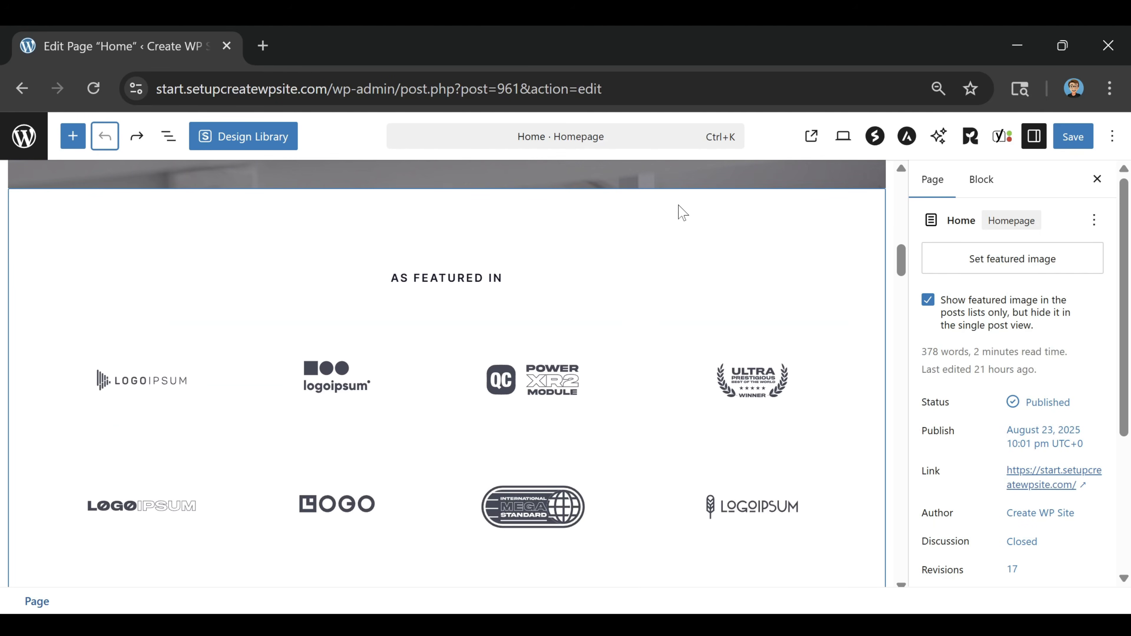
scroll(680, 211, down, 2)
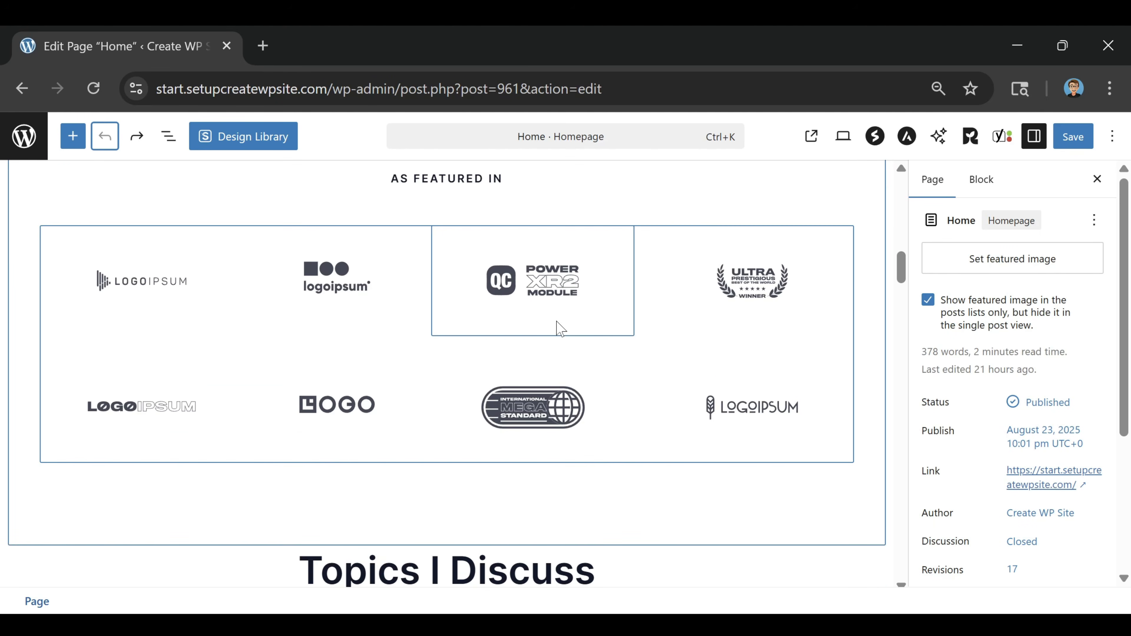
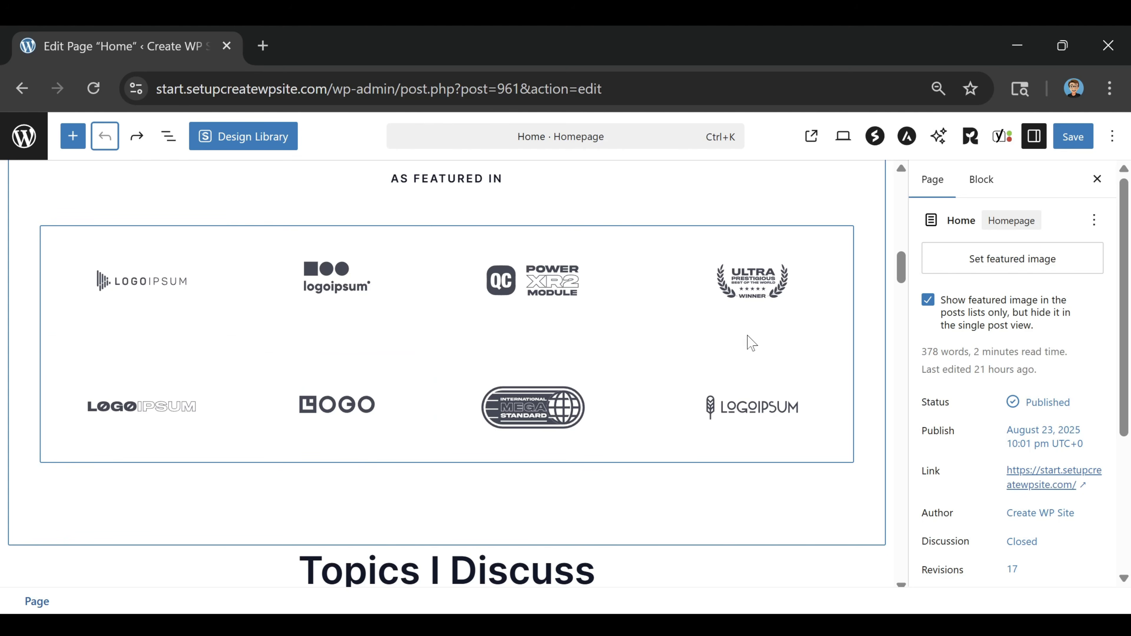
Step: Replace the eight placeholder logos with WordPress, Shopify, Bluehost, Canva, Mailchimp, Google Analytics, WooCommerce and Elementor logos from the media library
click(146, 285)
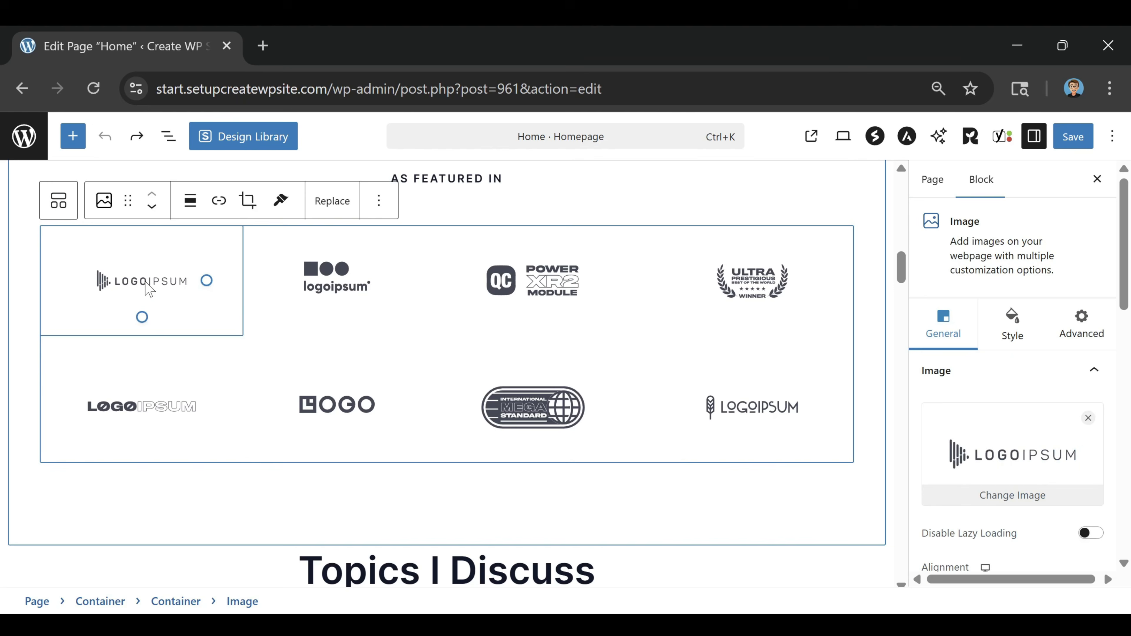
click(333, 201)
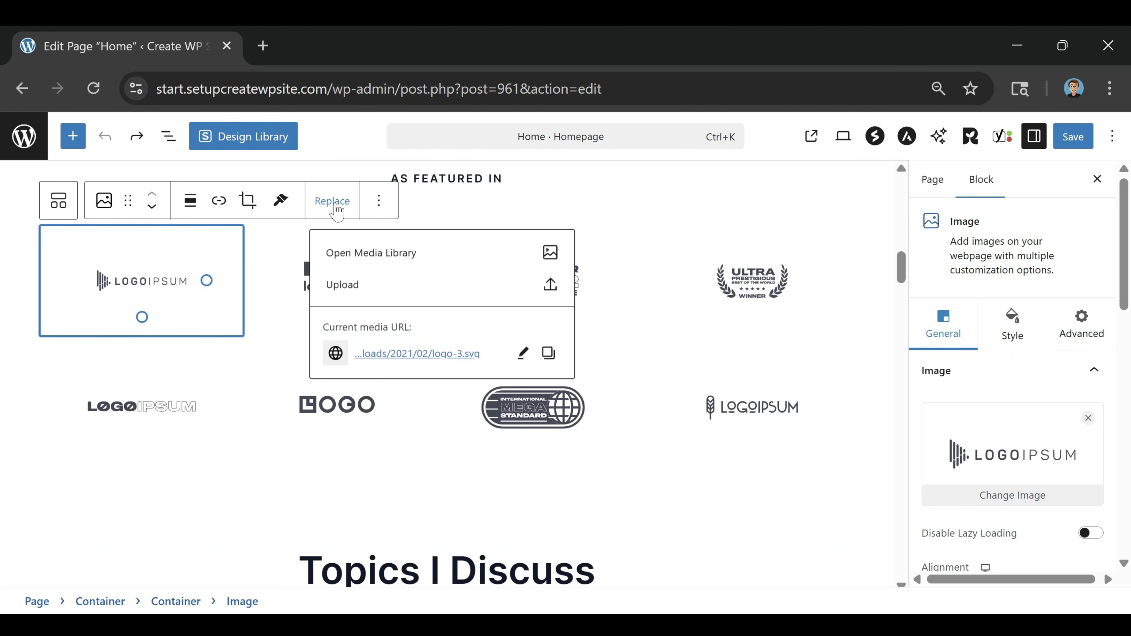
click(368, 255)
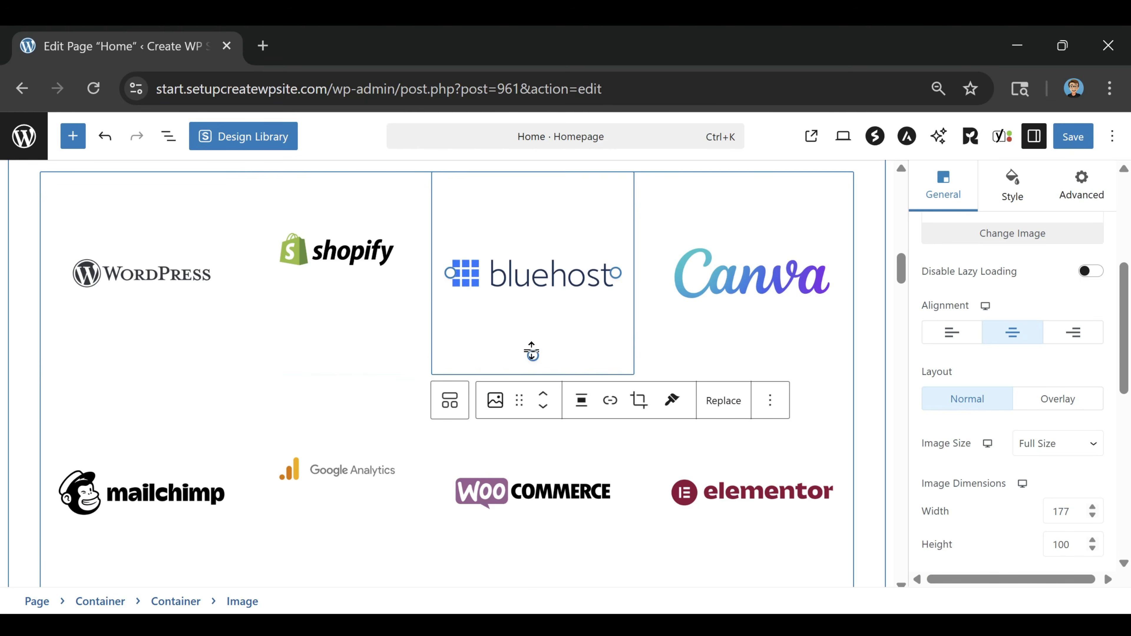
Step: Review the WordPress logo's image settings, including its dimensions, alt text and title, keeping Object Fit at Cover
click(196, 301)
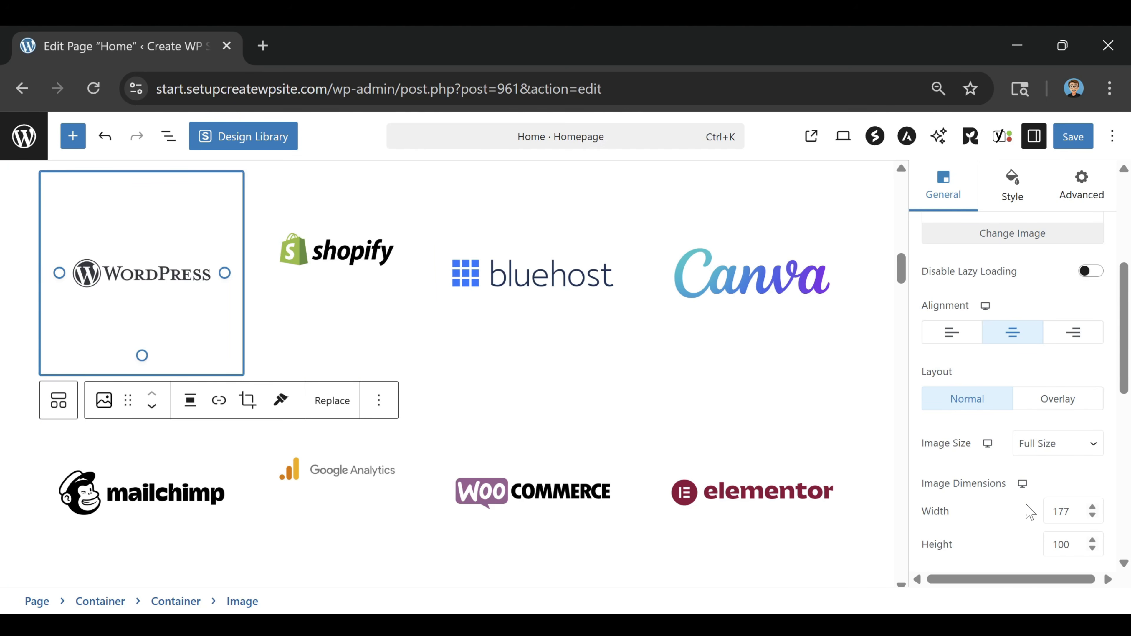
scroll(1006, 344, down, 4)
scroll(1007, 350, down, 7)
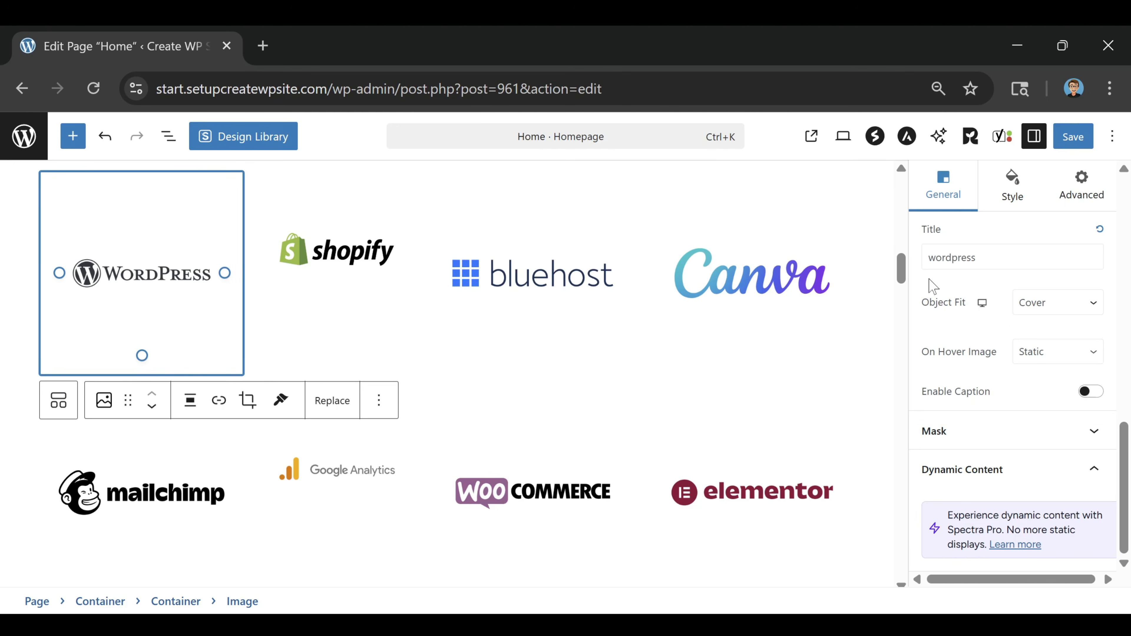
click(1044, 317)
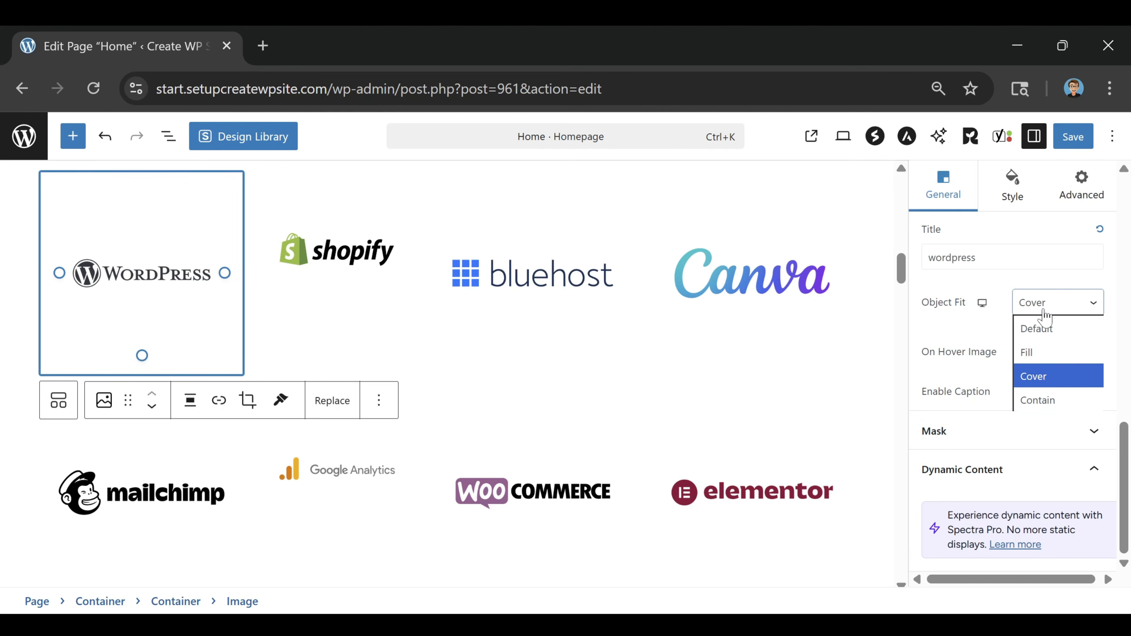
click(1060, 379)
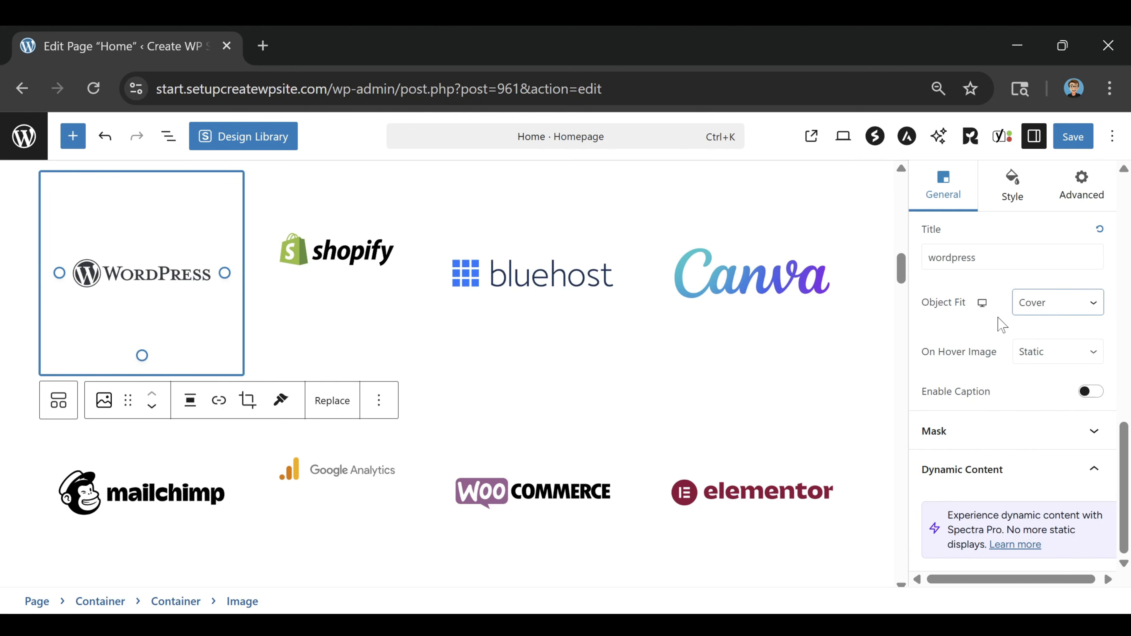
scroll(1001, 353, up, 10)
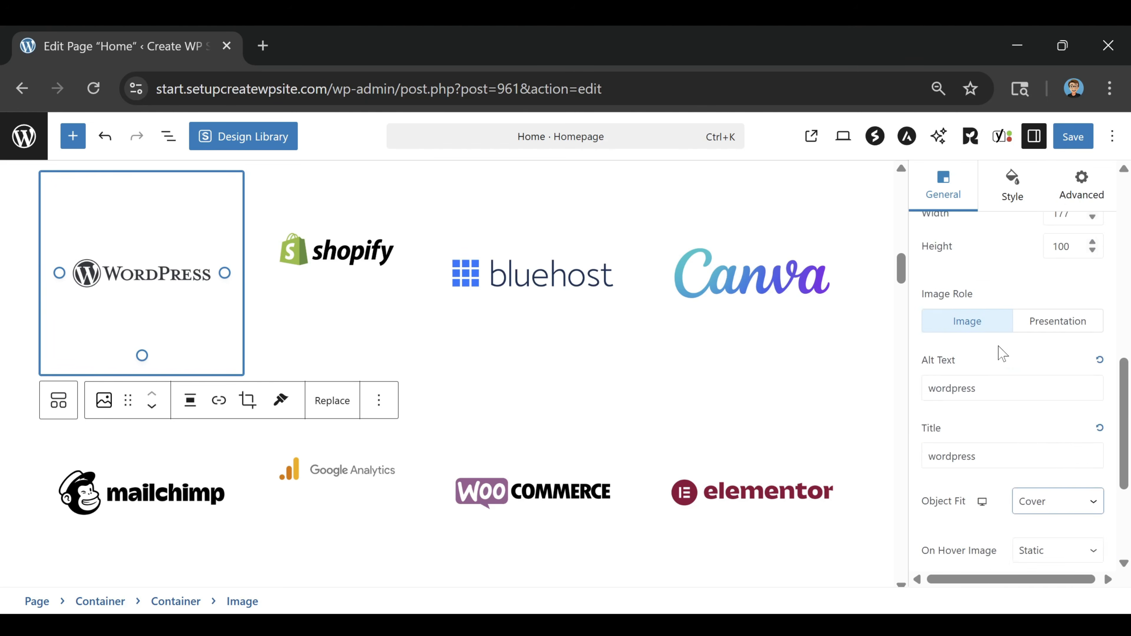
scroll(1009, 377, up, 3)
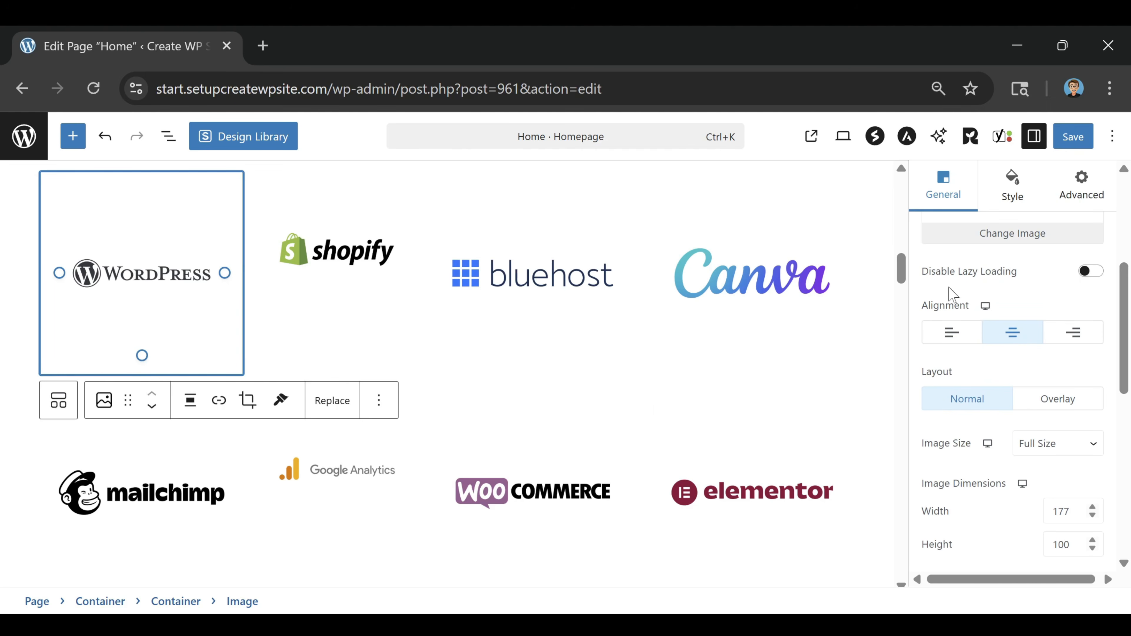
Step: Save the Home page, check the logo section under "Tools We Use" on the live site, and return to the editor
click(1070, 142)
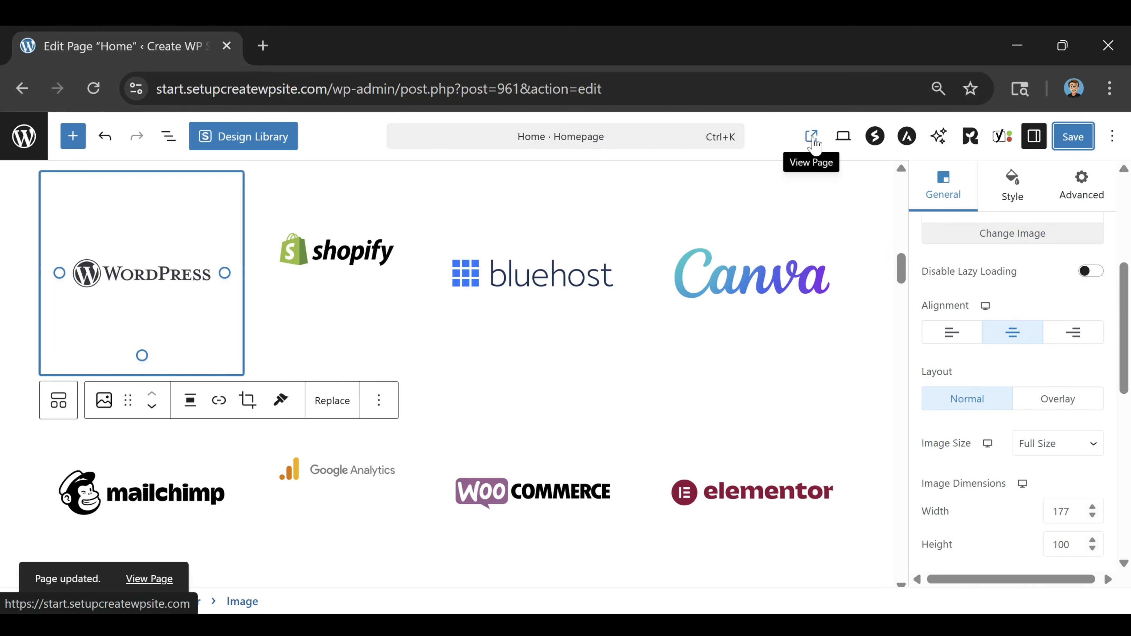
click(812, 137)
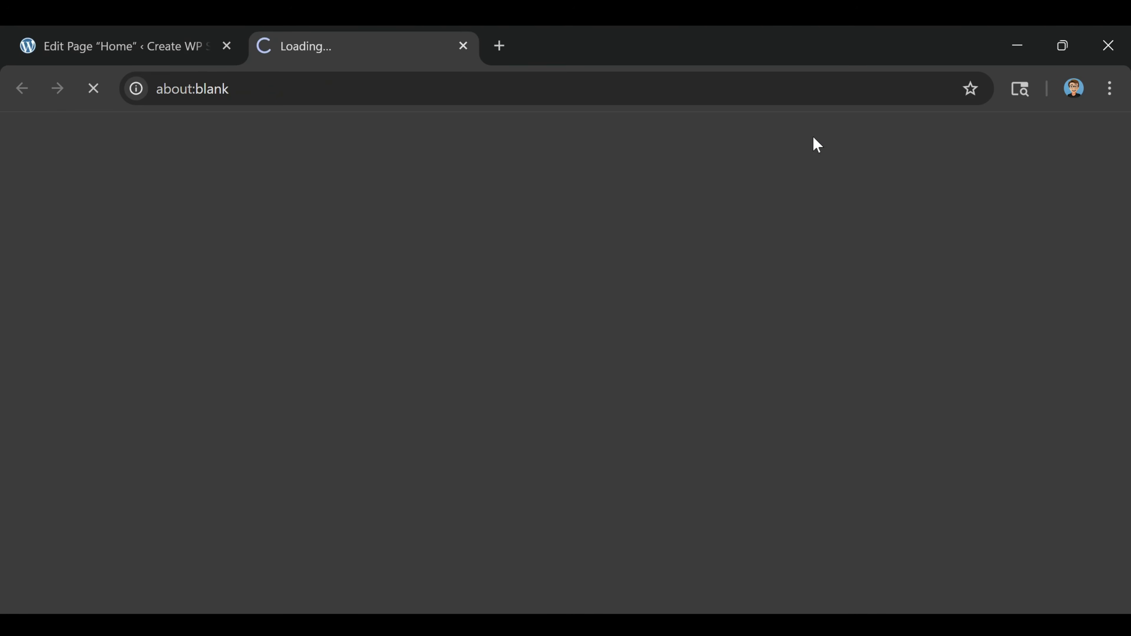
scroll(778, 227, down, 10)
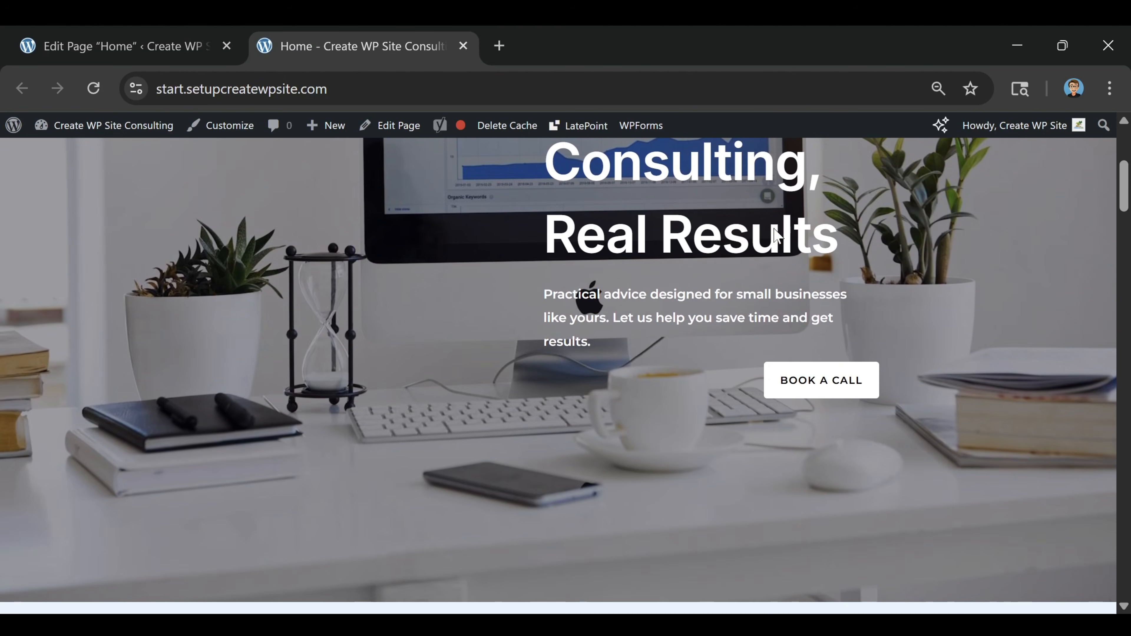
scroll(531, 270, down, 5)
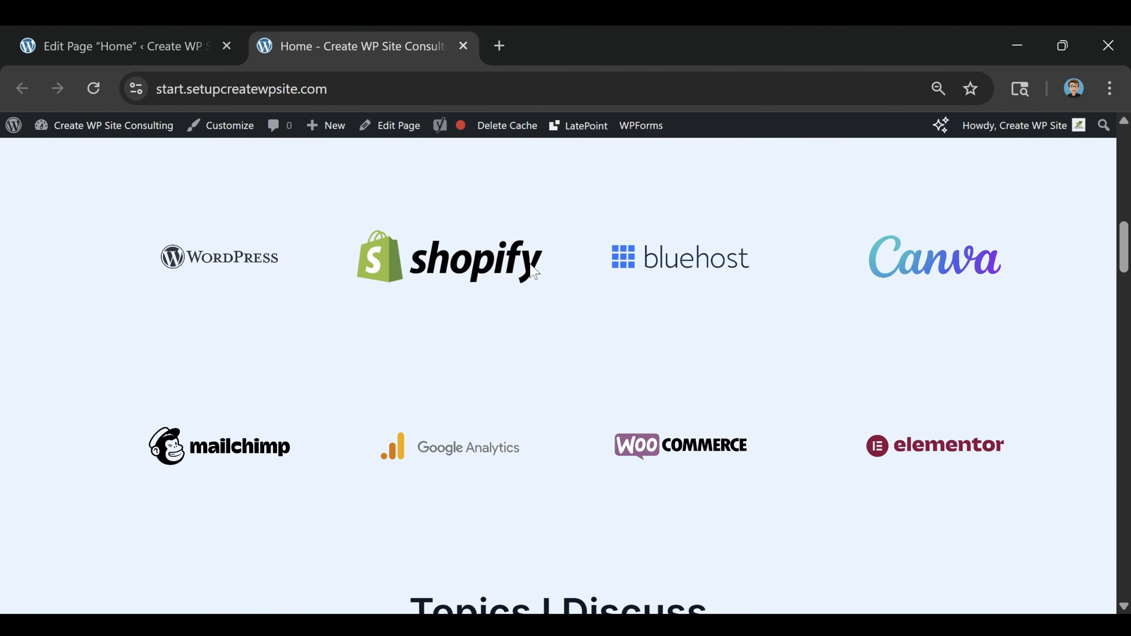
scroll(530, 277, up, 5)
scroll(628, 356, down, 5)
scroll(993, 346, down, 3)
scroll(980, 356, up, 2)
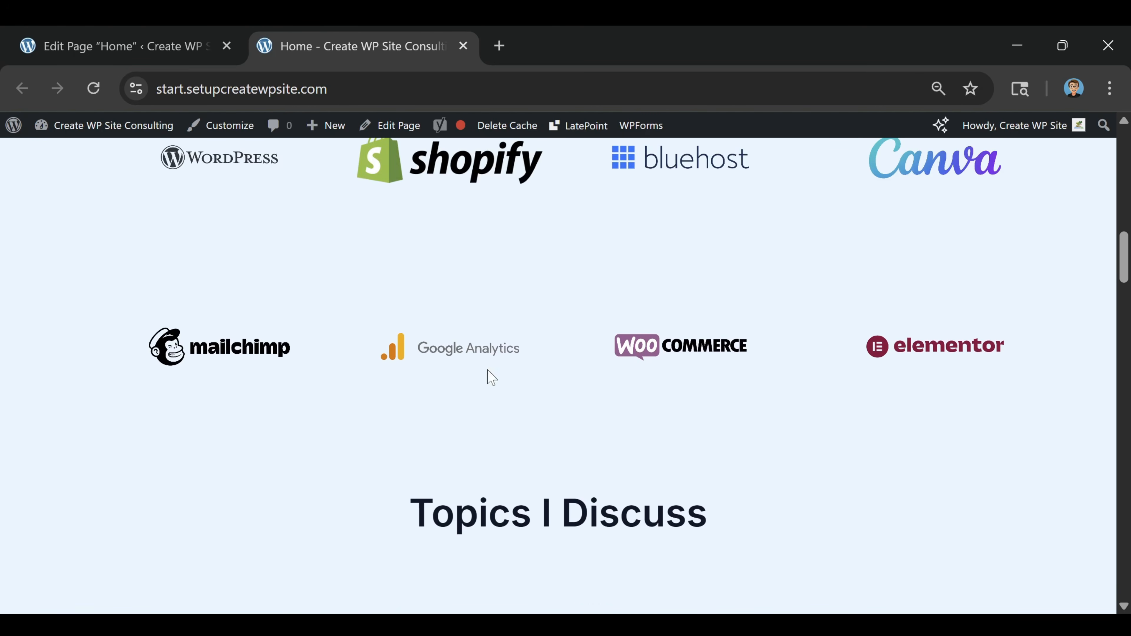
scroll(889, 350, up, 4)
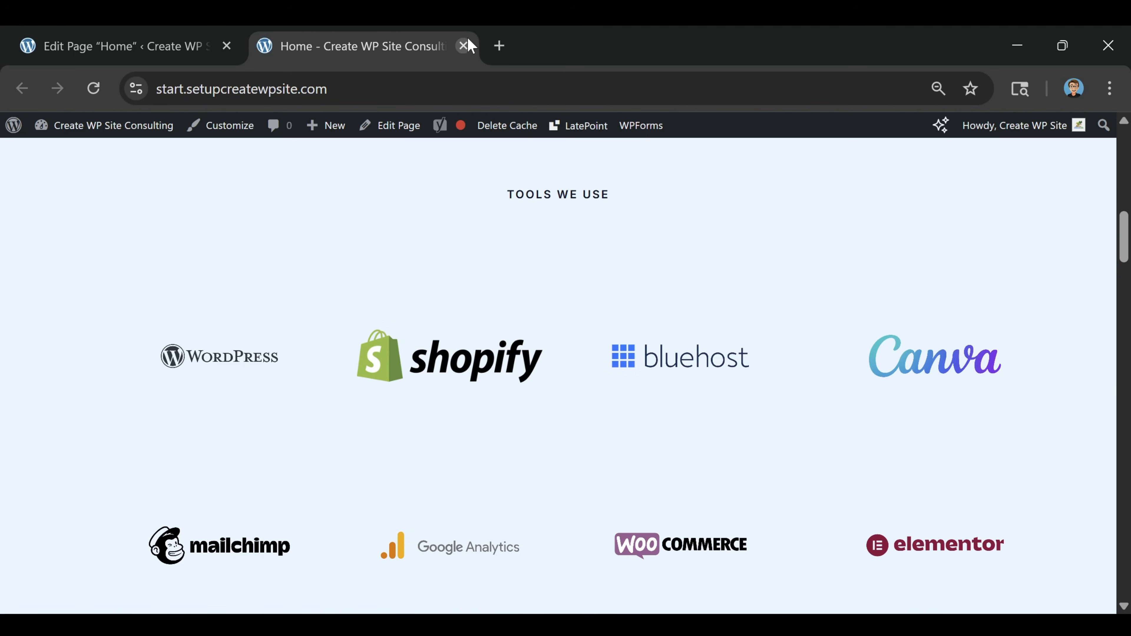
click(463, 45)
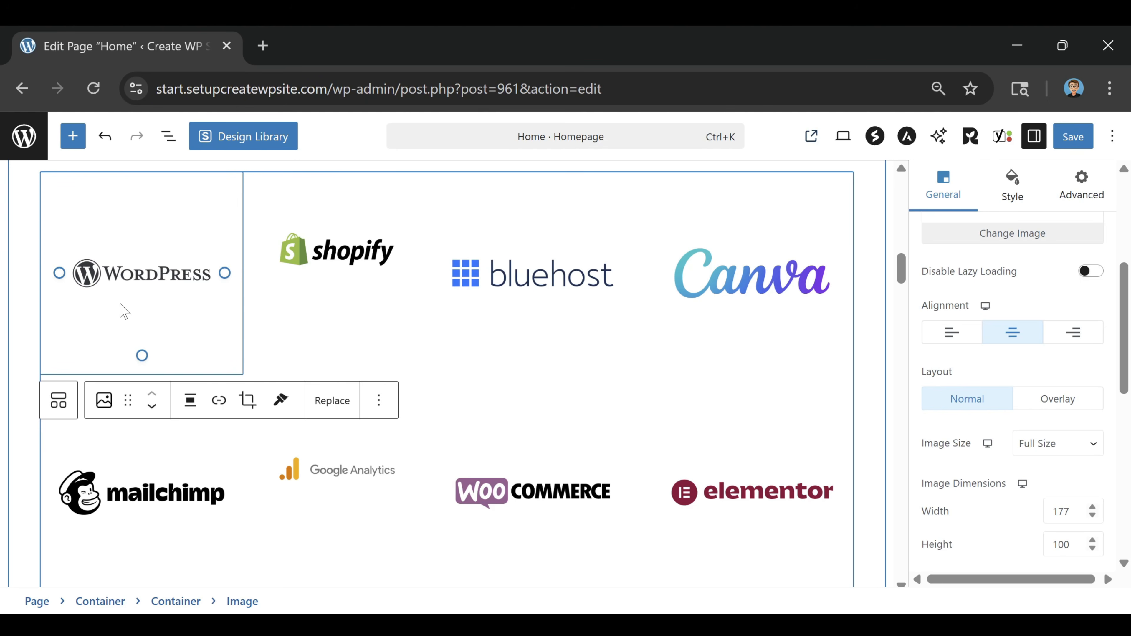
Step: Look at the link options for the WordPress logo and leave them without entering a URL
scroll(195, 328, up, 2)
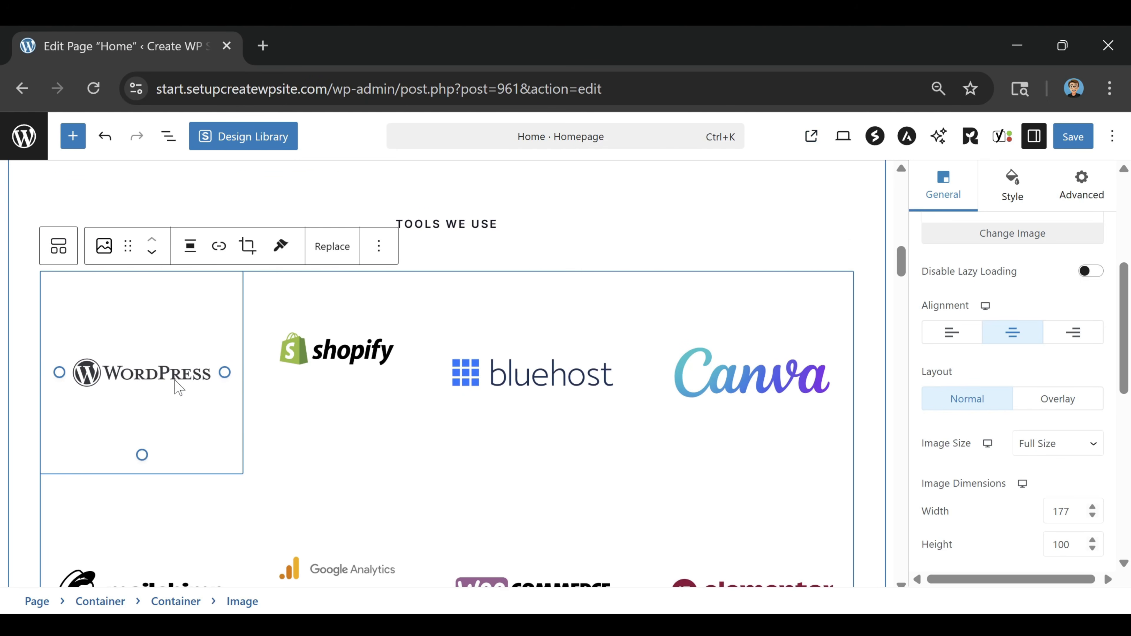
click(355, 381)
click(184, 378)
click(220, 247)
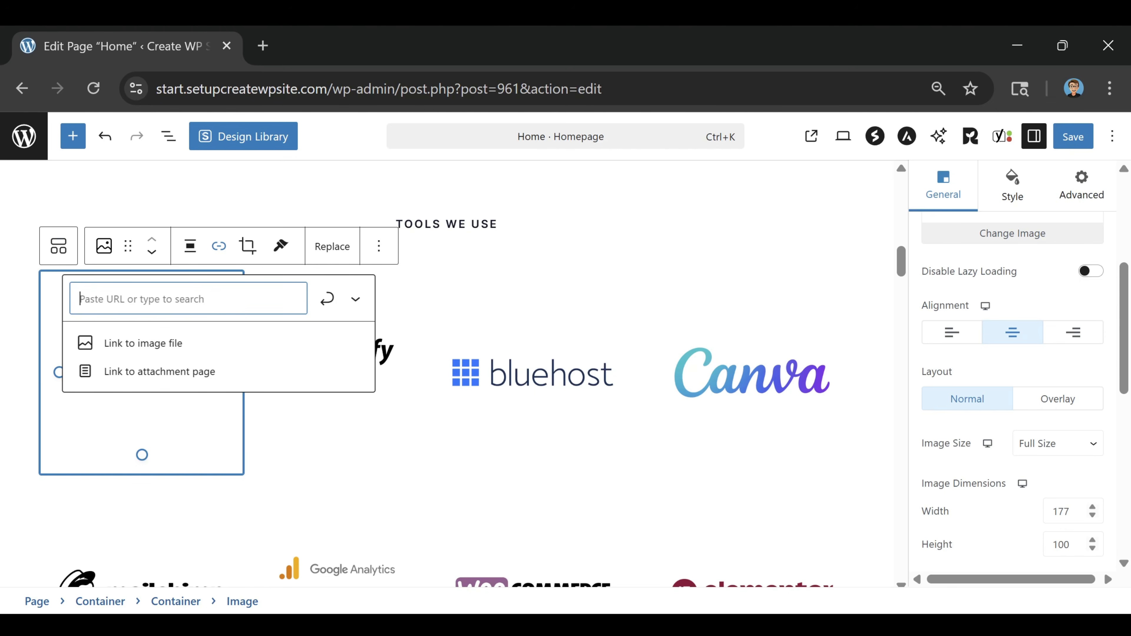
key(Return)
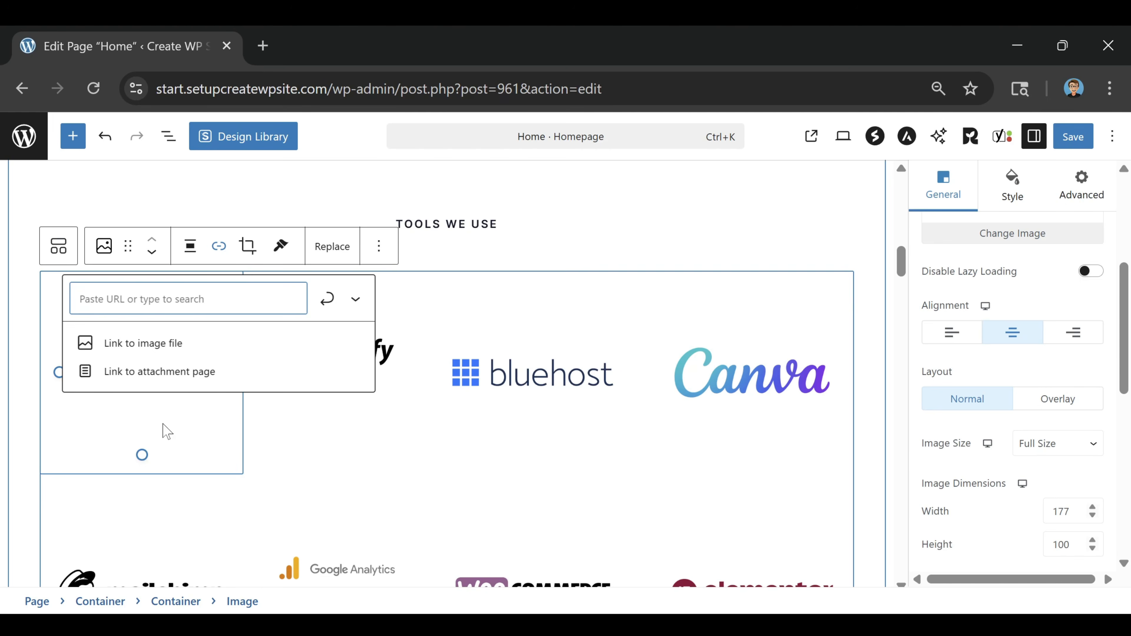
key(Return)
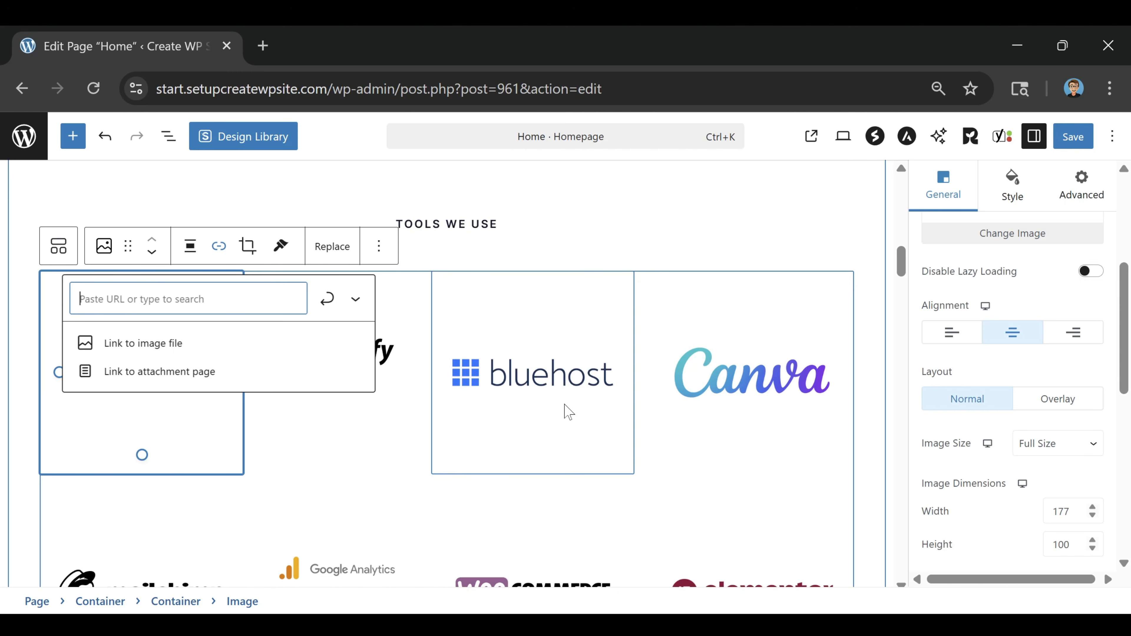
click(646, 344)
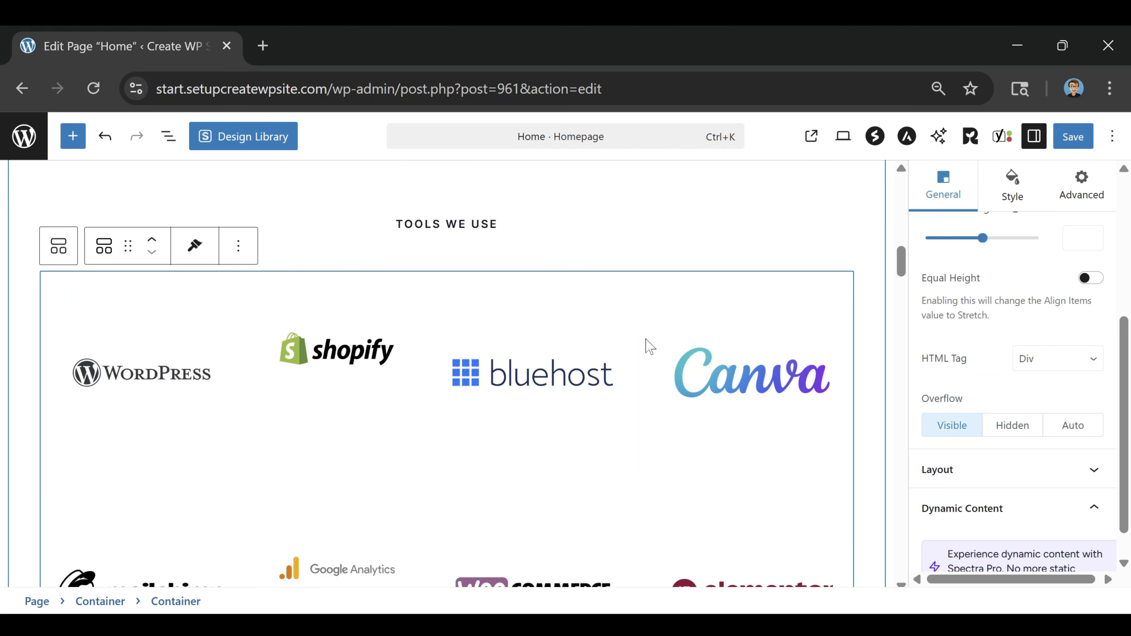
Step: Change the topics heading to "Areas of Expertise" and retitle its boxes Business Strategy, Marketing, Time Management, Leadership, Financial Planning, Technology Solutions, Client Growth, Scaling Operations
scroll(649, 359, down, 2)
scroll(649, 359, down, 8)
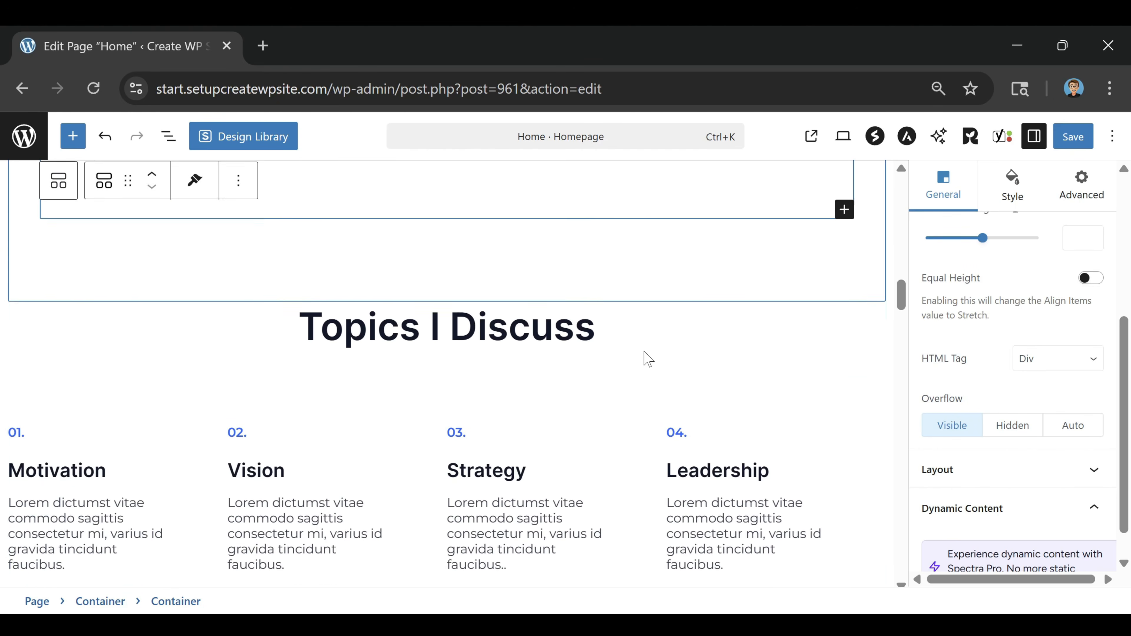
scroll(611, 310, down, 3)
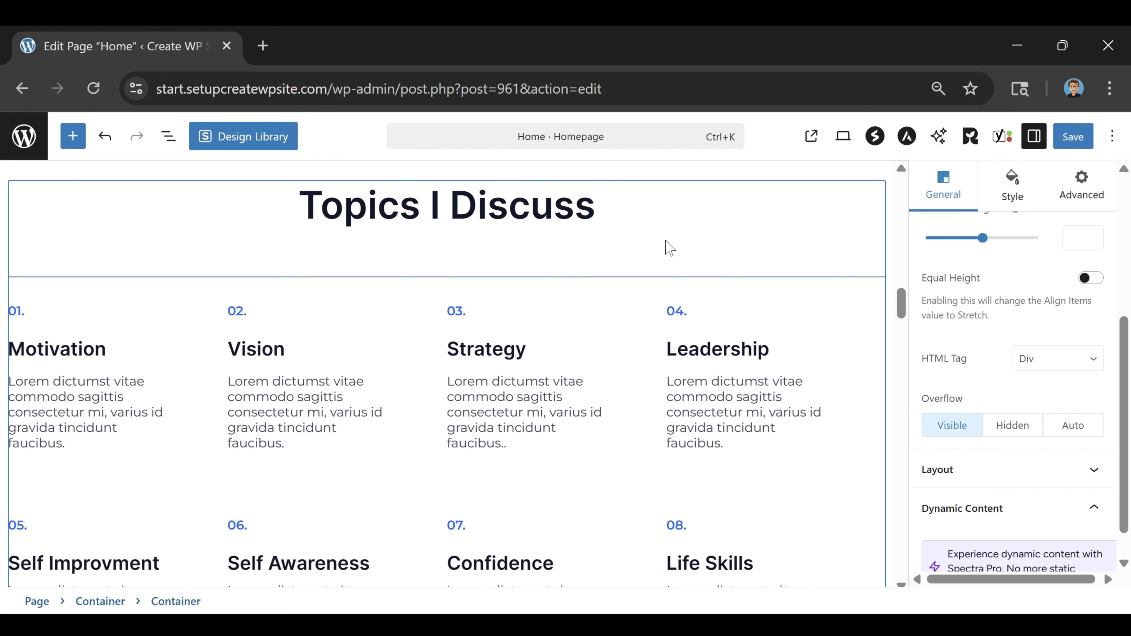
triple_click(521, 205)
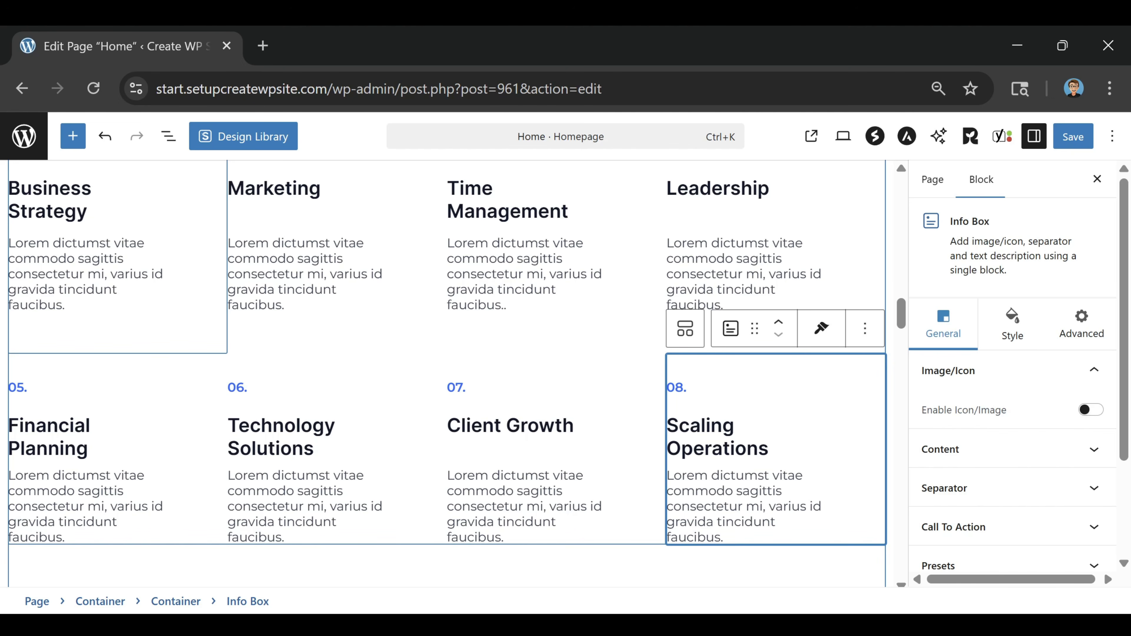
Step: Replace the placeholder descriptions of all eight expertise boxes with short texts matching their titles, and save the page
drag(16, 243, 66, 305)
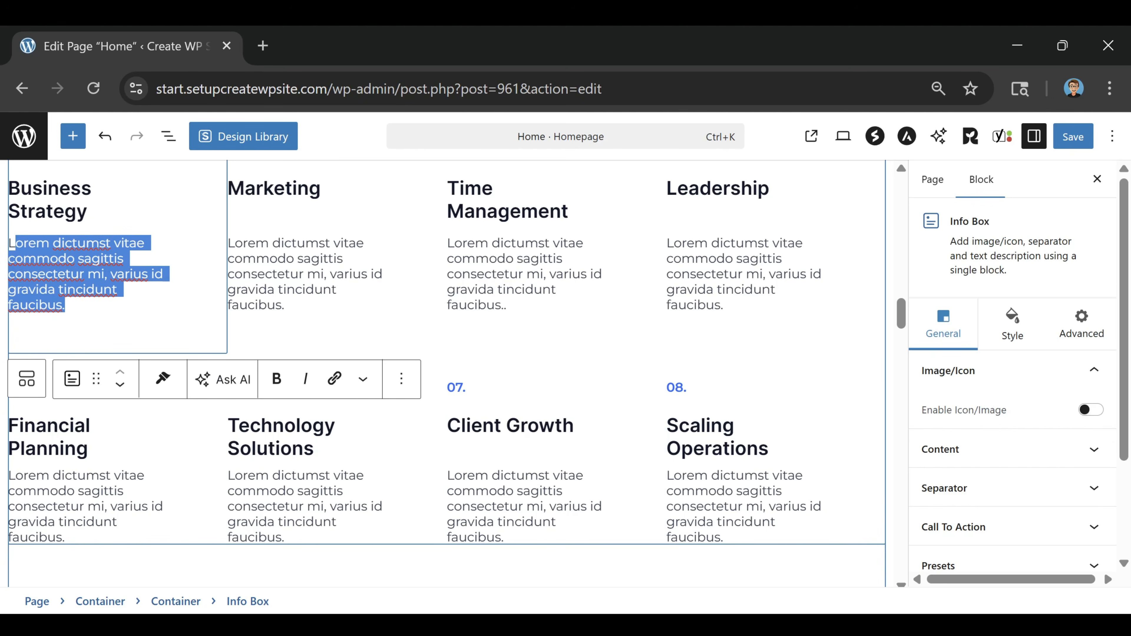
click(250, 289)
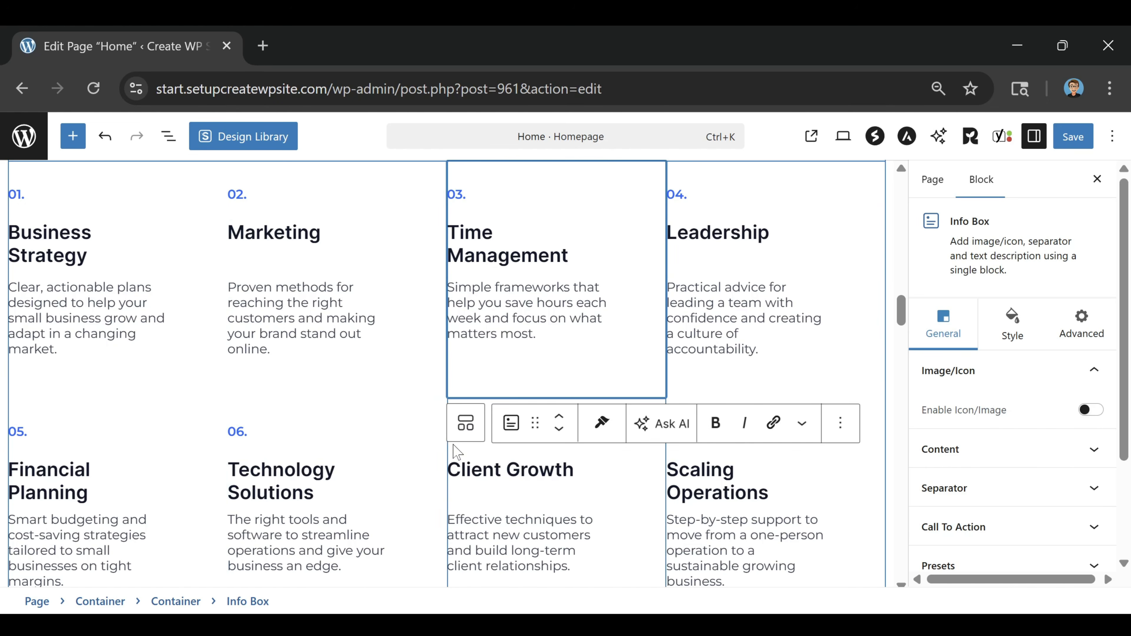
click(1075, 138)
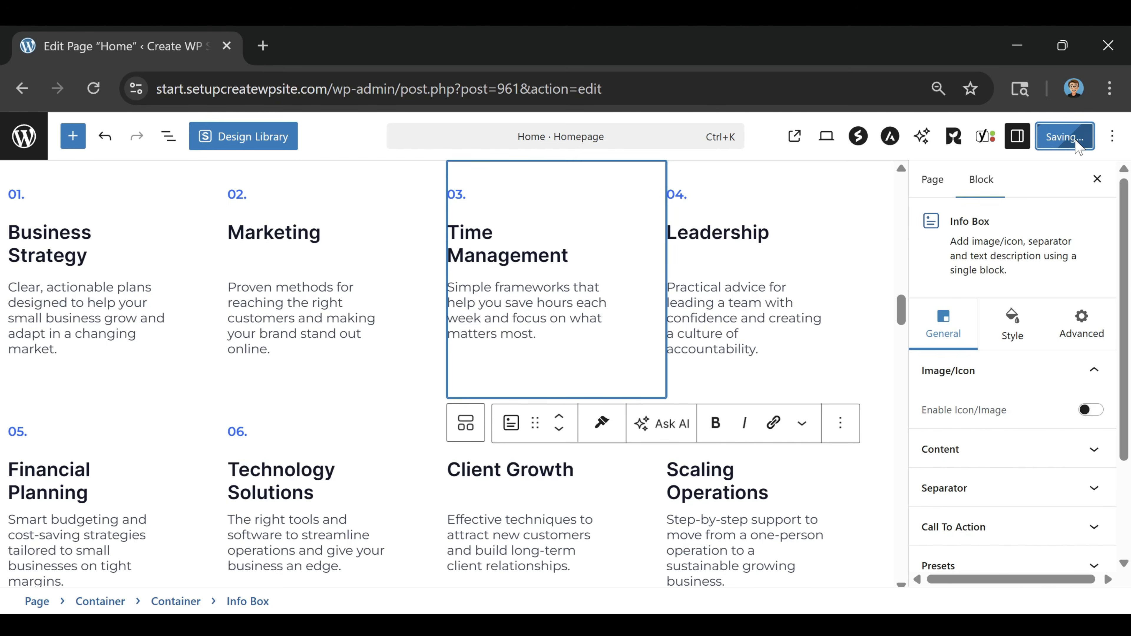
Step: Check the titles and descriptions of the "Areas of Expertise" section on the live site, and return to the editor
click(796, 136)
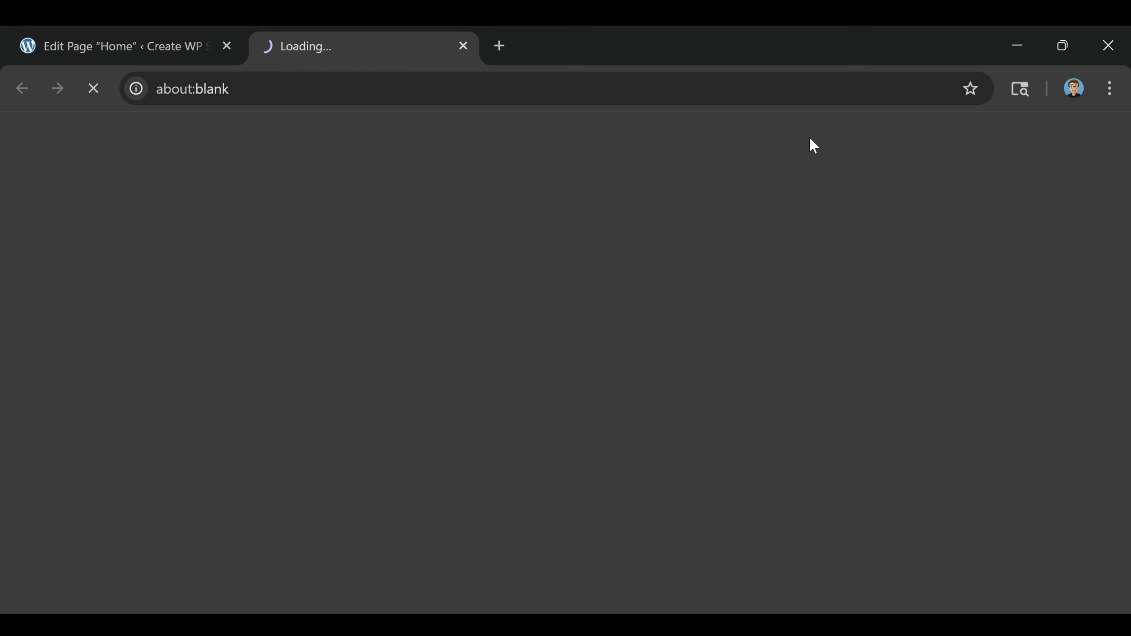
scroll(684, 244, down, 12)
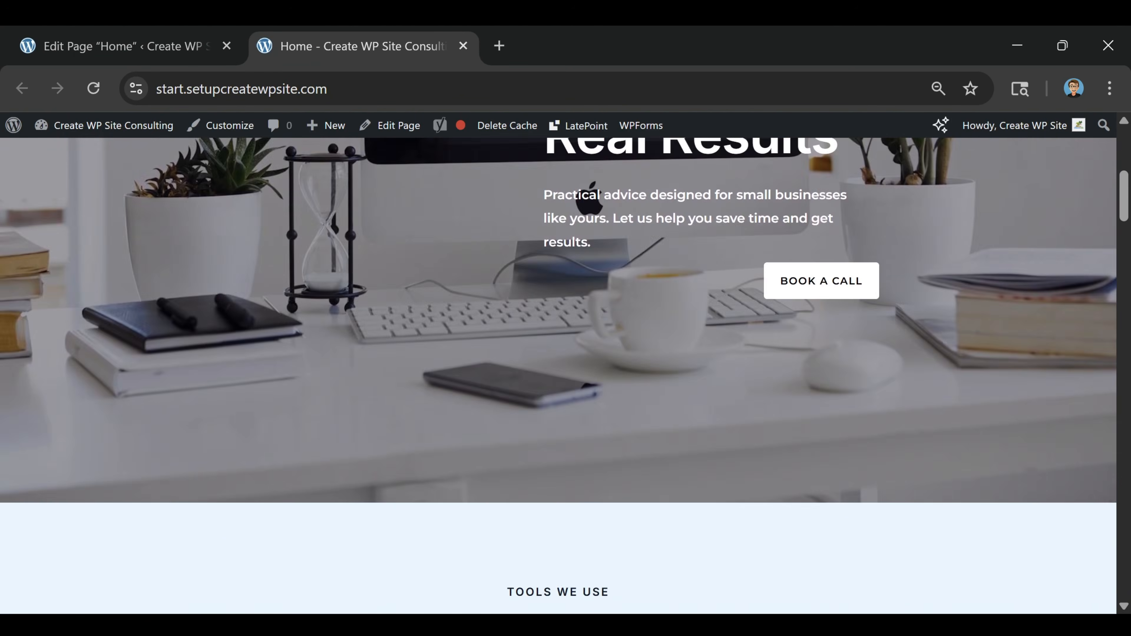
scroll(684, 244, down, 15)
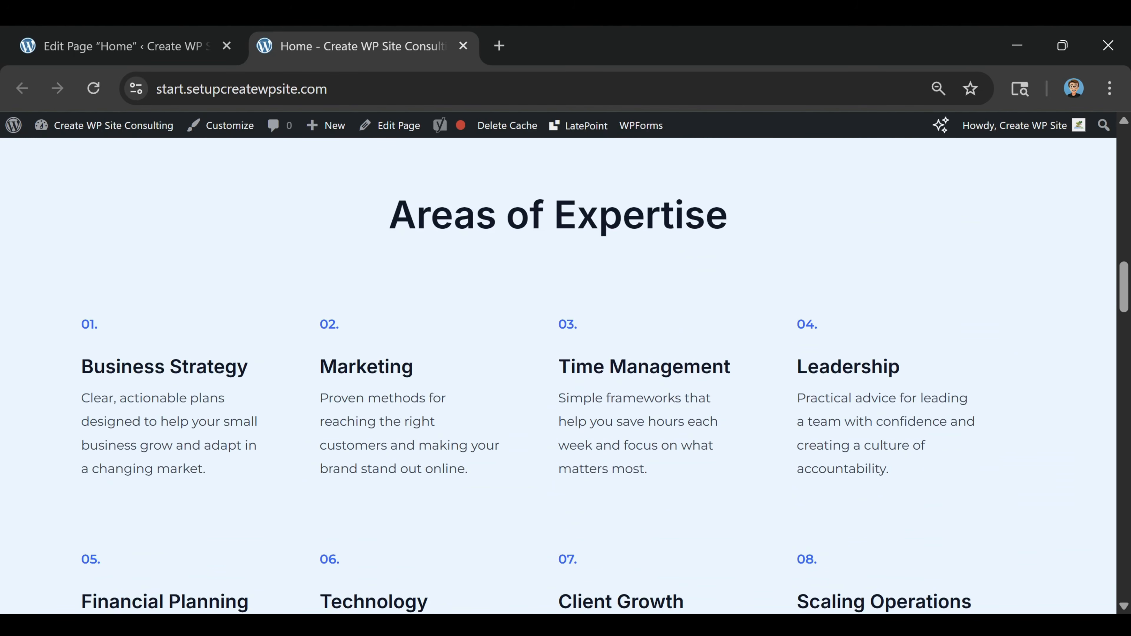
scroll(682, 250, up, 2)
scroll(731, 232, down, 6)
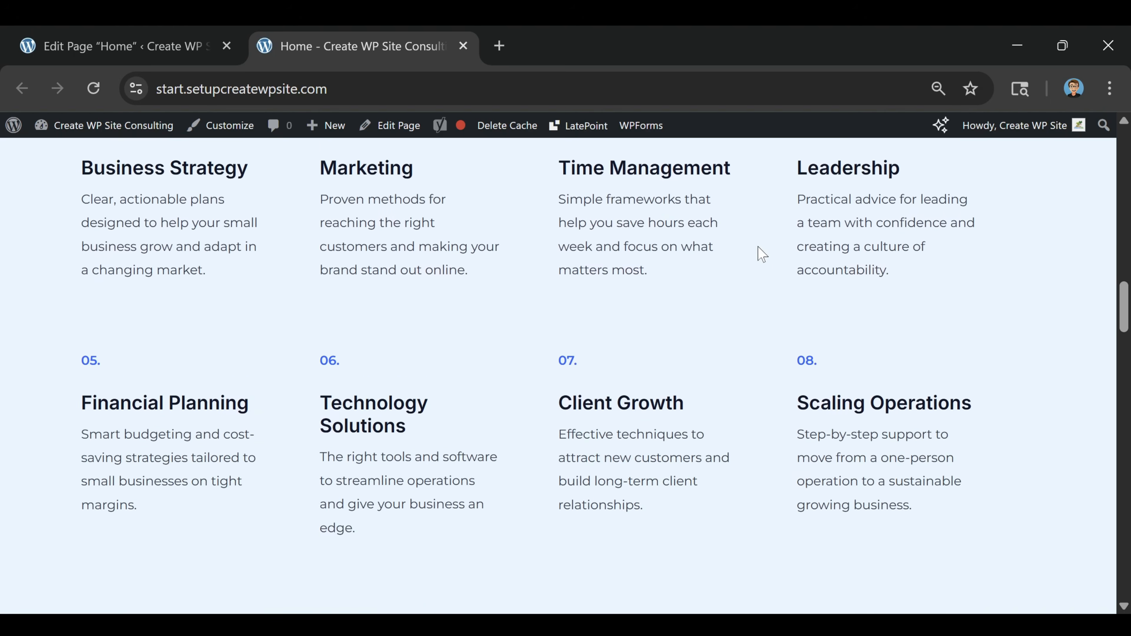
scroll(797, 307, up, 4)
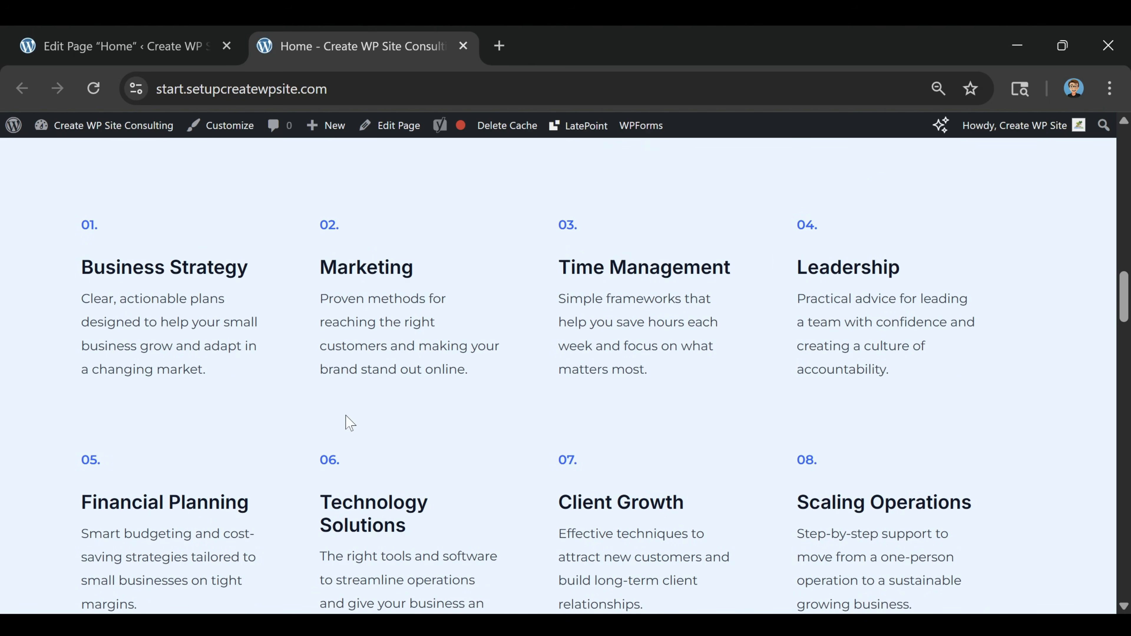
scroll(346, 422, down, 2)
scroll(490, 365, up, 2)
click(463, 46)
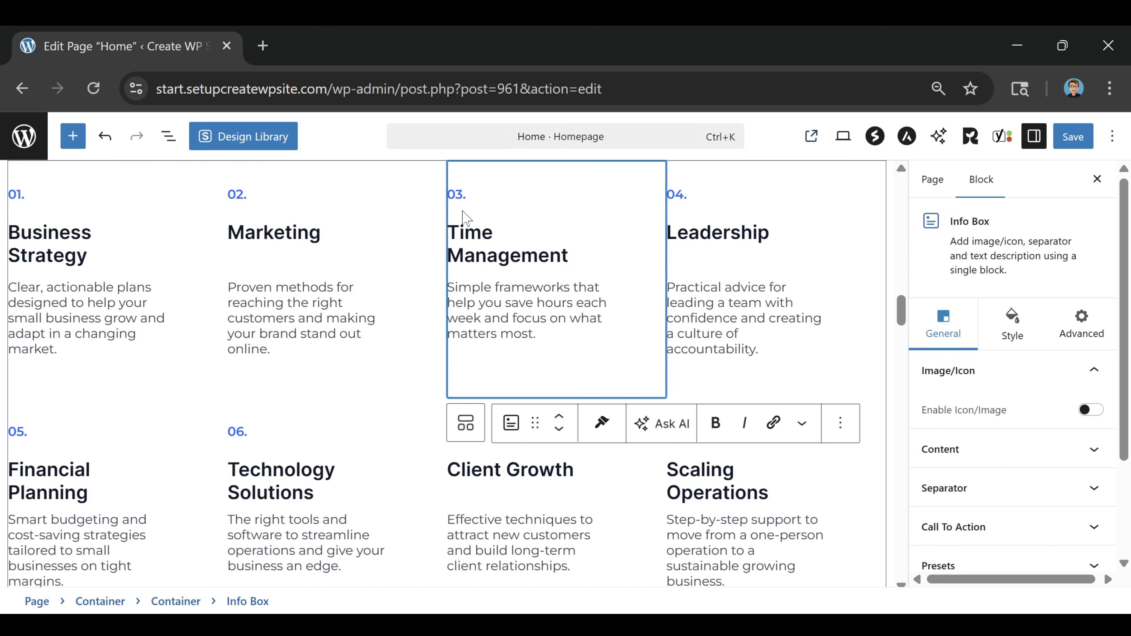
Step: Examine the coaching services section below the areas of expertise and select its container
scroll(786, 314, down, 4)
scroll(786, 314, down, 5)
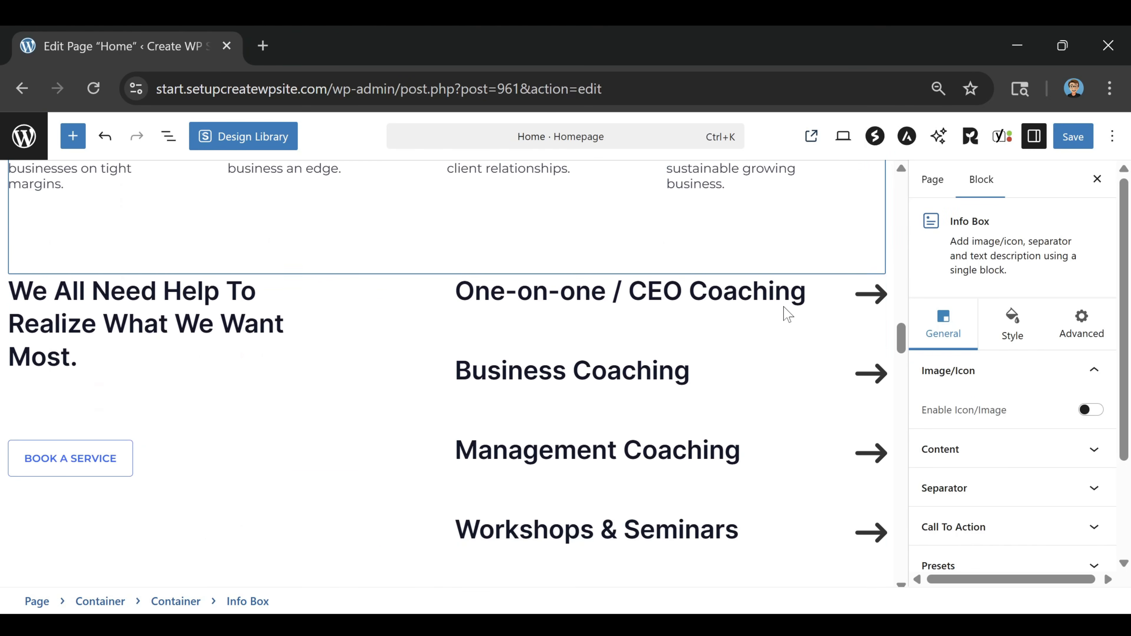
scroll(787, 314, down, 2)
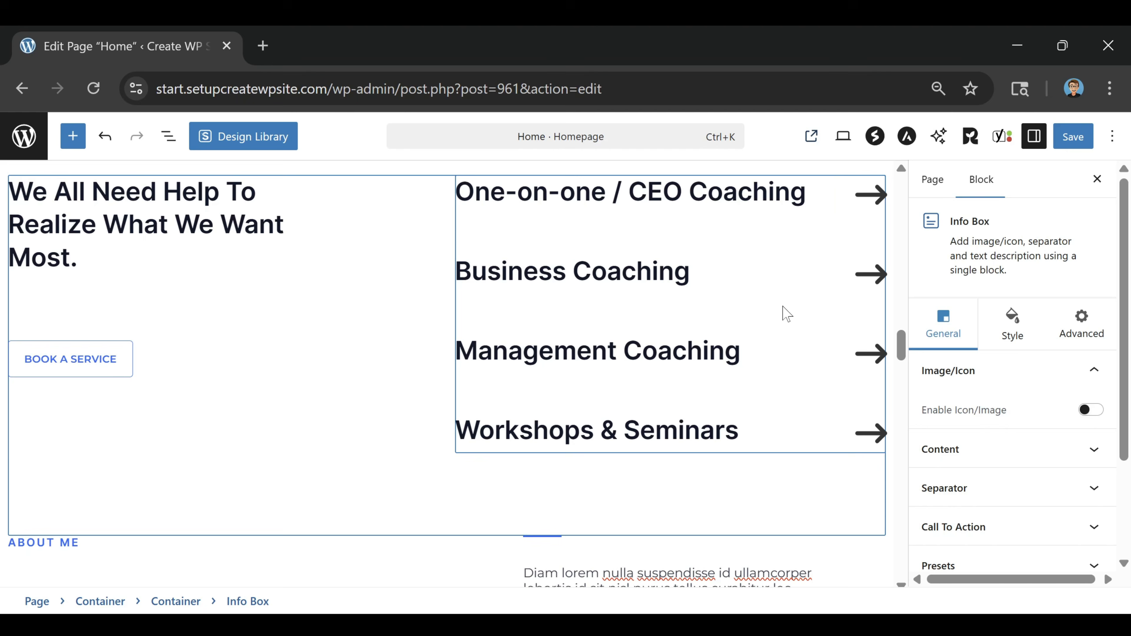
scroll(787, 314, up, 4)
scroll(787, 313, down, 2)
scroll(787, 313, down, 2)
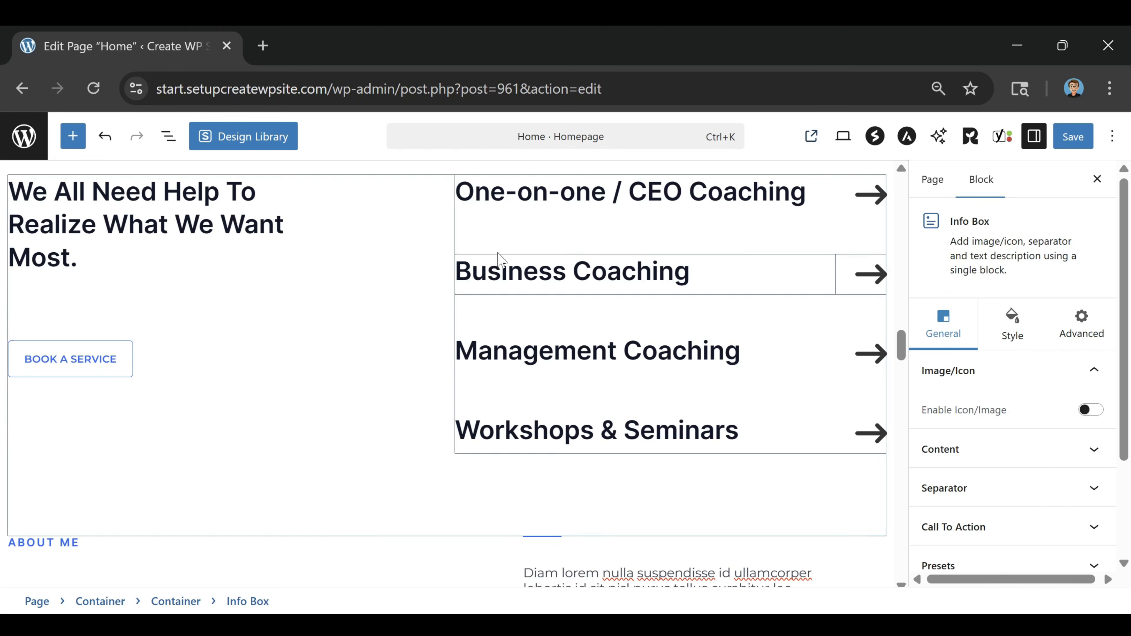
mouse_move(681, 308)
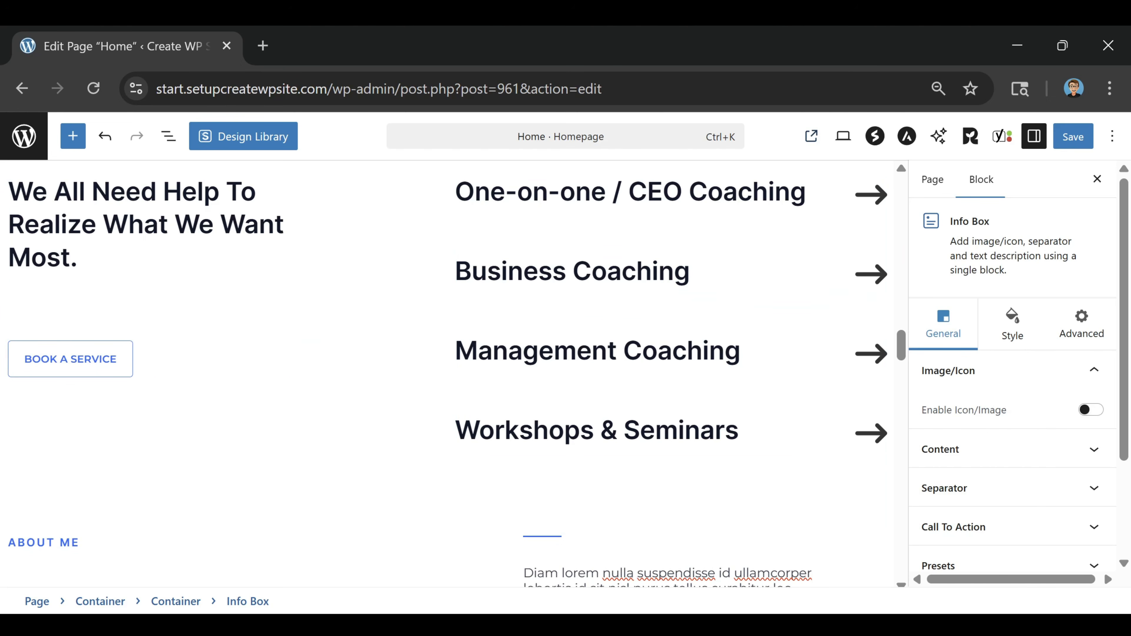
mouse_move(480, 409)
click(235, 447)
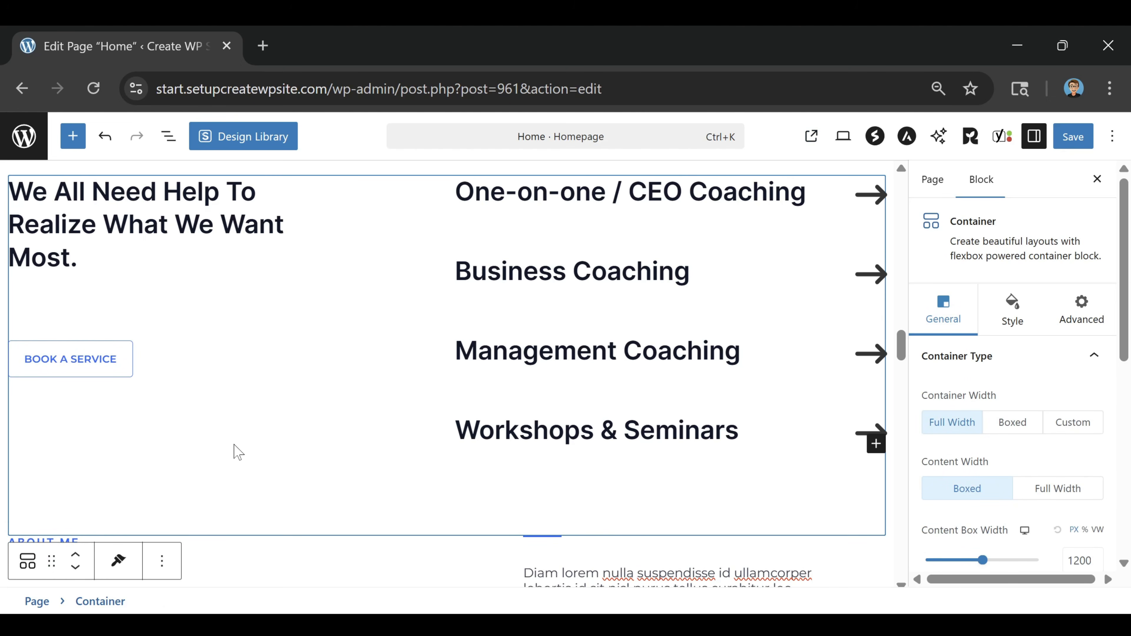
Step: Turn on the link option for the arrow icon beside "One-on-one / CEO Coaching" and open its URL for editing
click(91, 366)
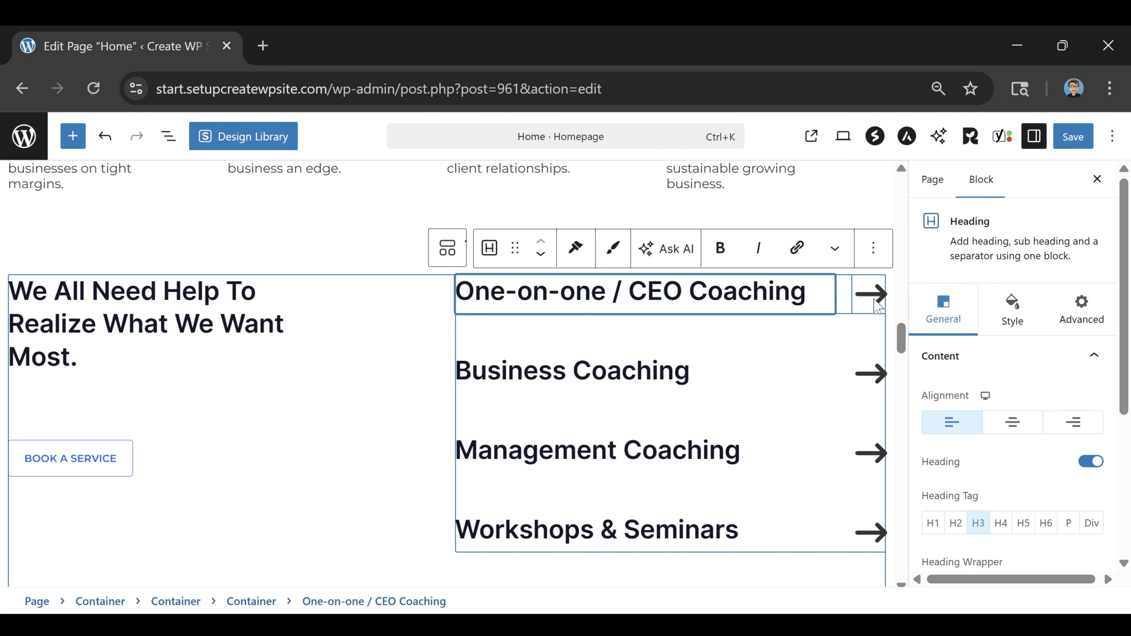
click(877, 306)
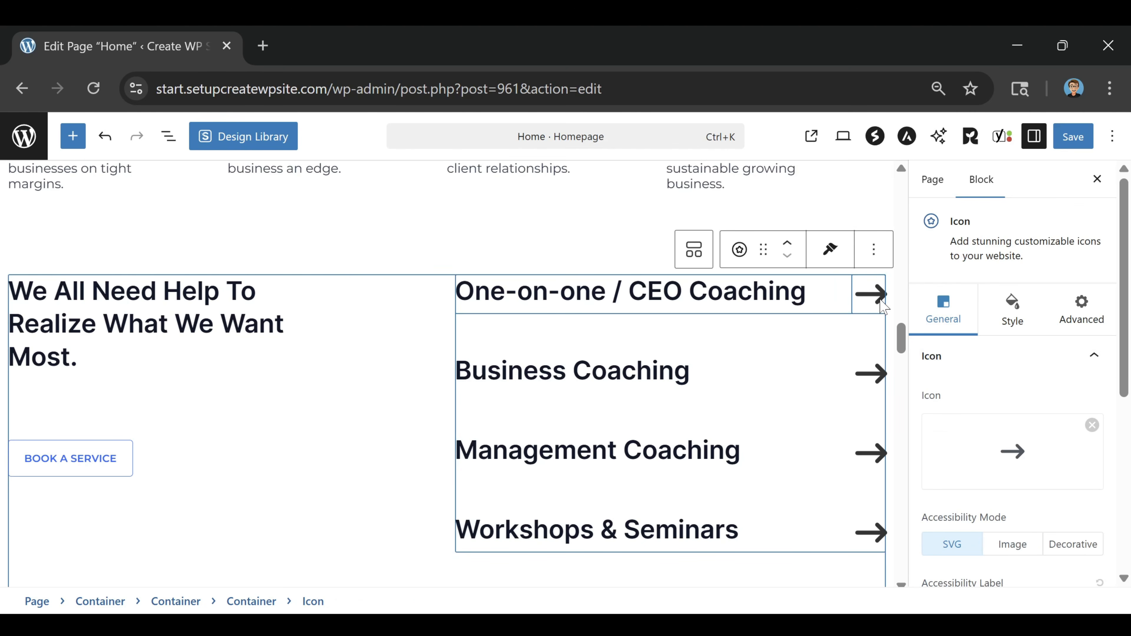
scroll(942, 354, down, 6)
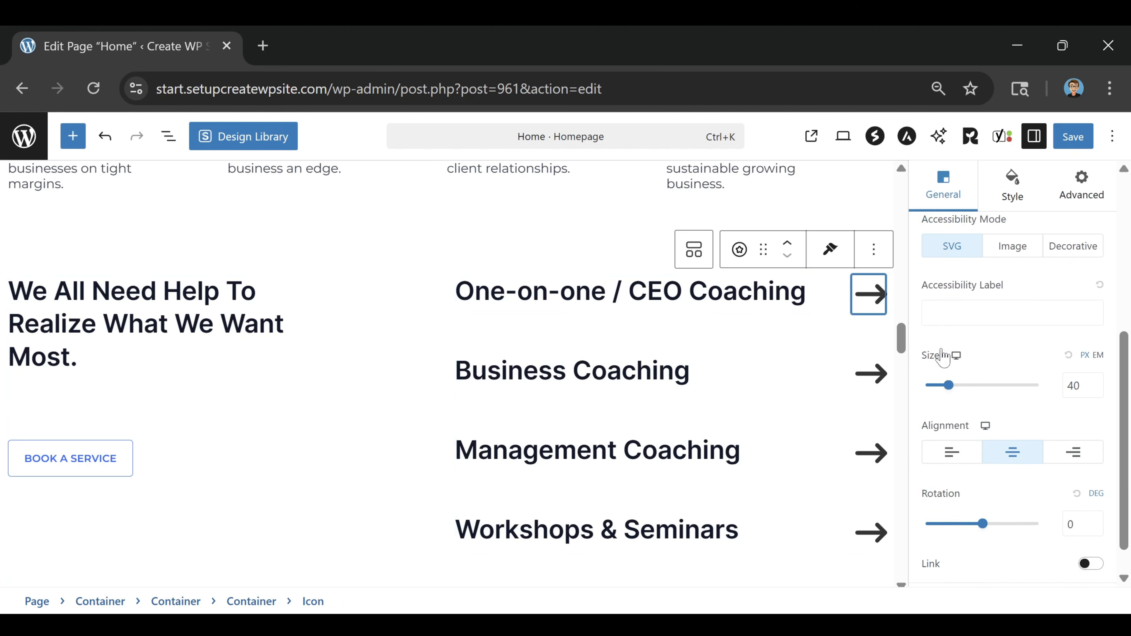
scroll(942, 354, down, 1)
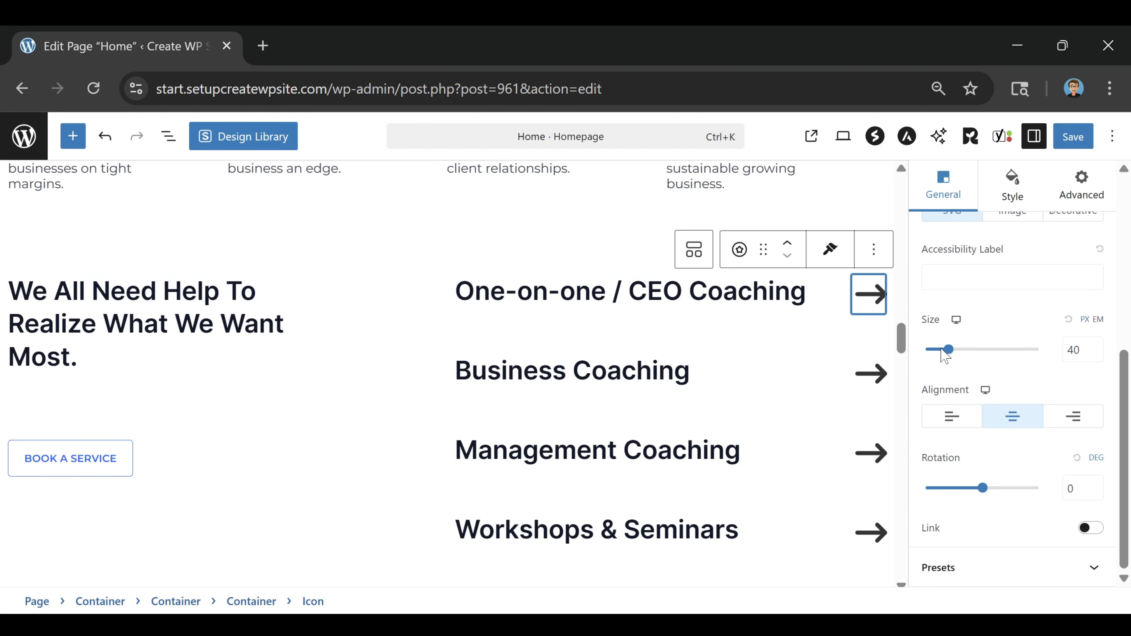
click(1092, 530)
scroll(1072, 460, down, 2)
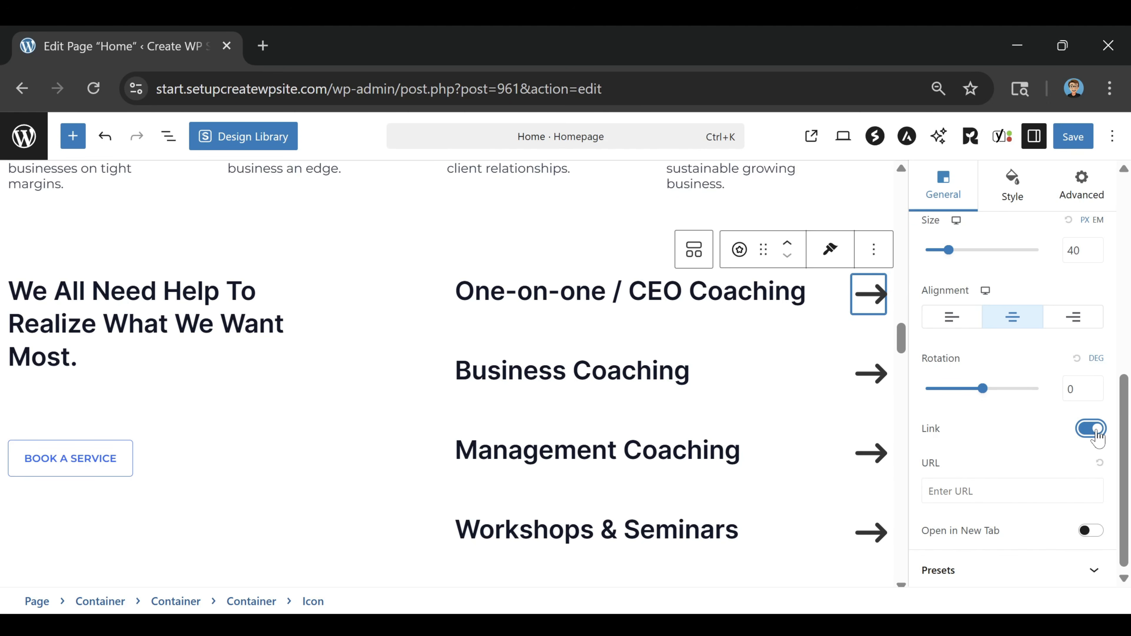
click(1012, 491)
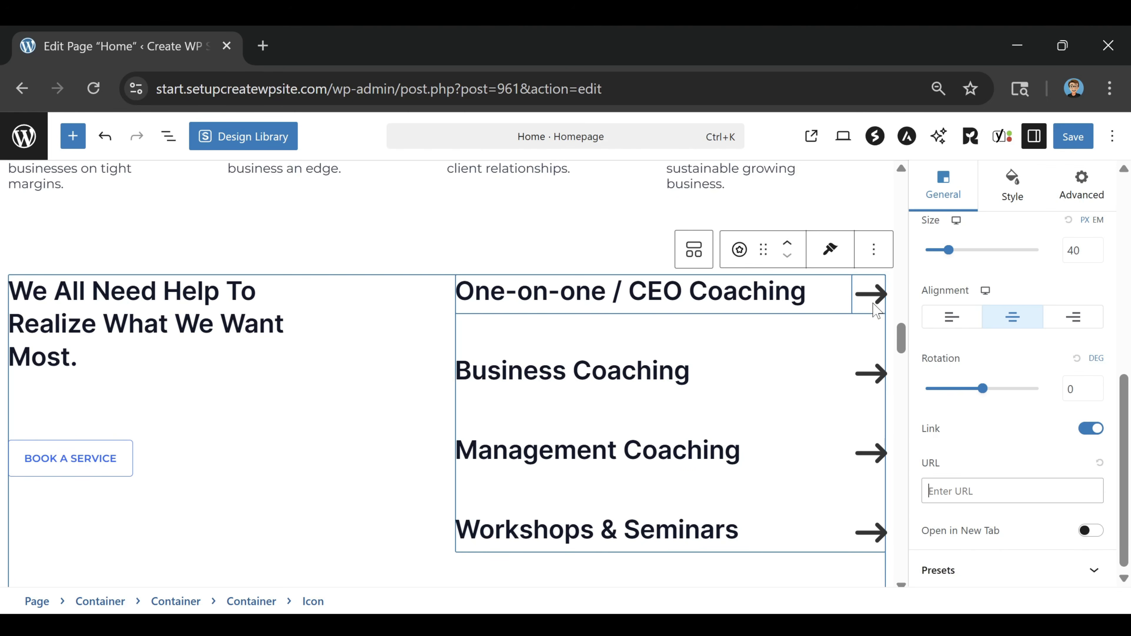
click(875, 307)
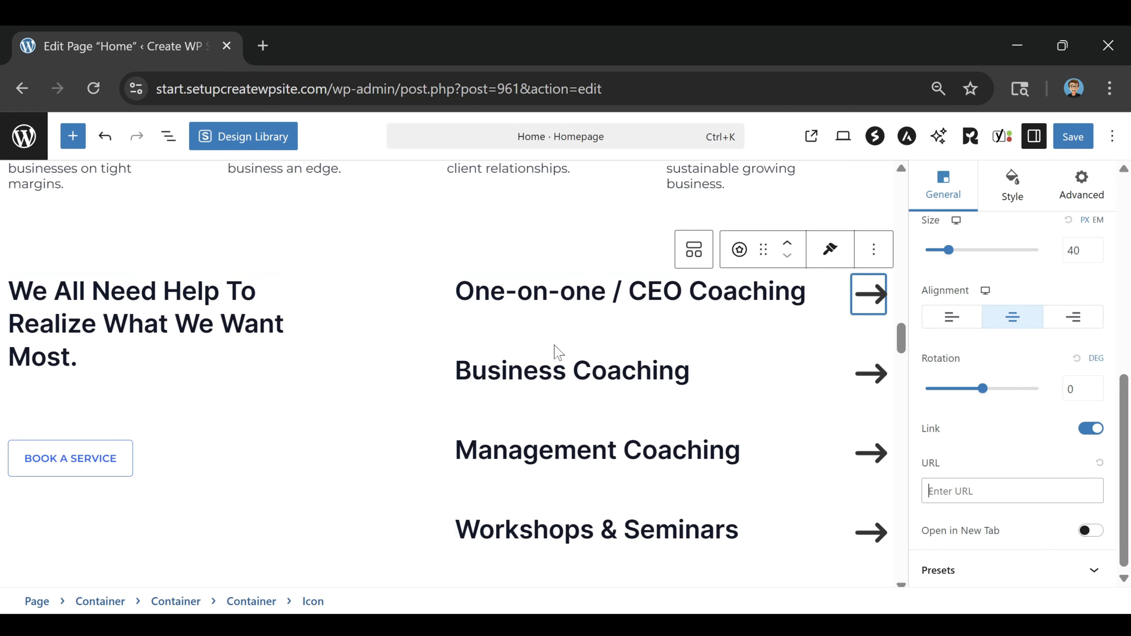
Step: Delete the signature image below the quote text beside the woman's photo
scroll(557, 352, down, 5)
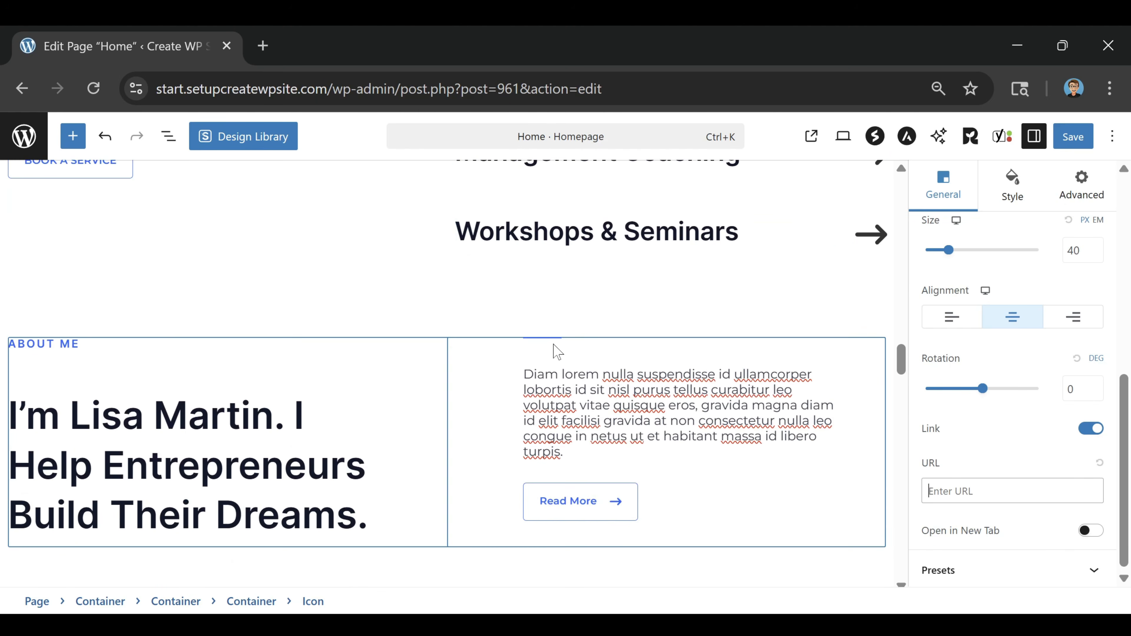
scroll(557, 352, down, 2)
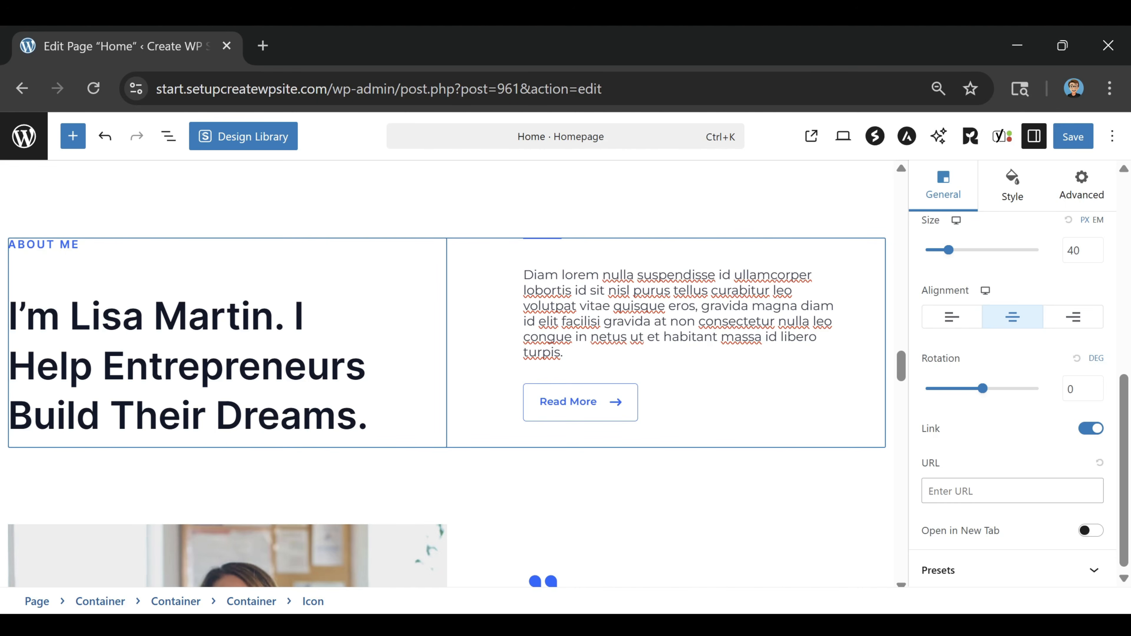
scroll(445, 374, down, 2)
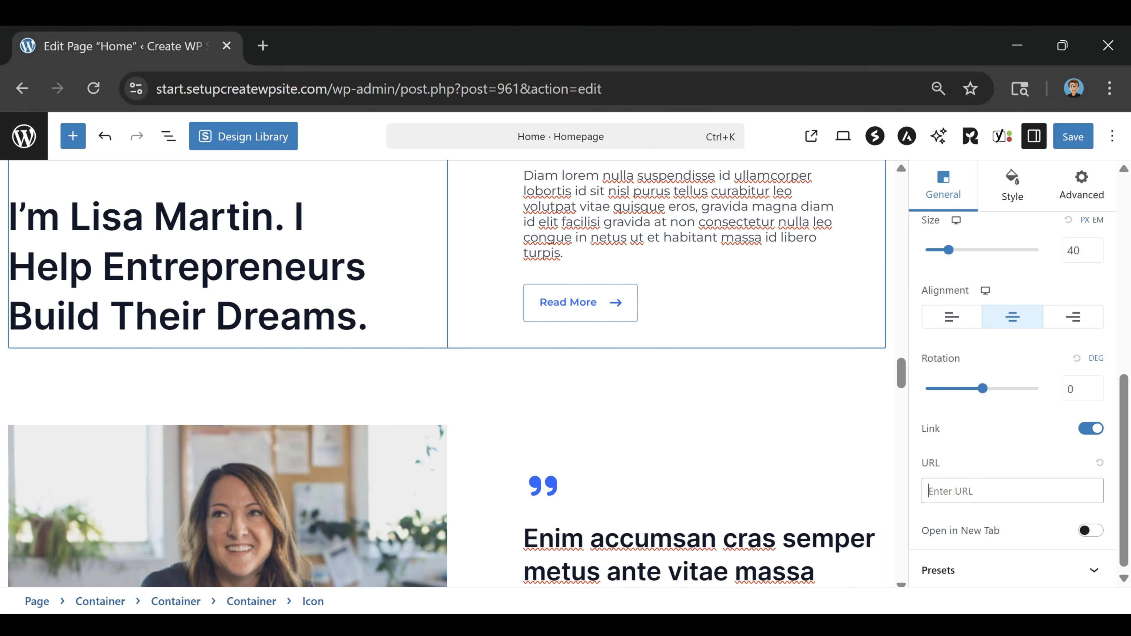
scroll(677, 214, down, 6)
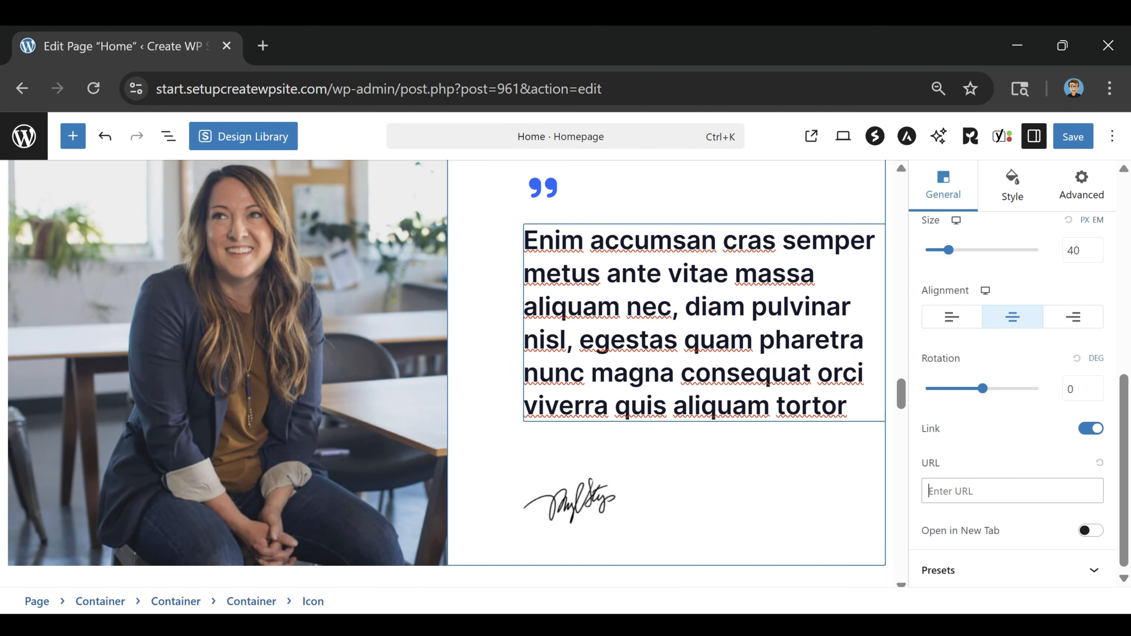
click(767, 307)
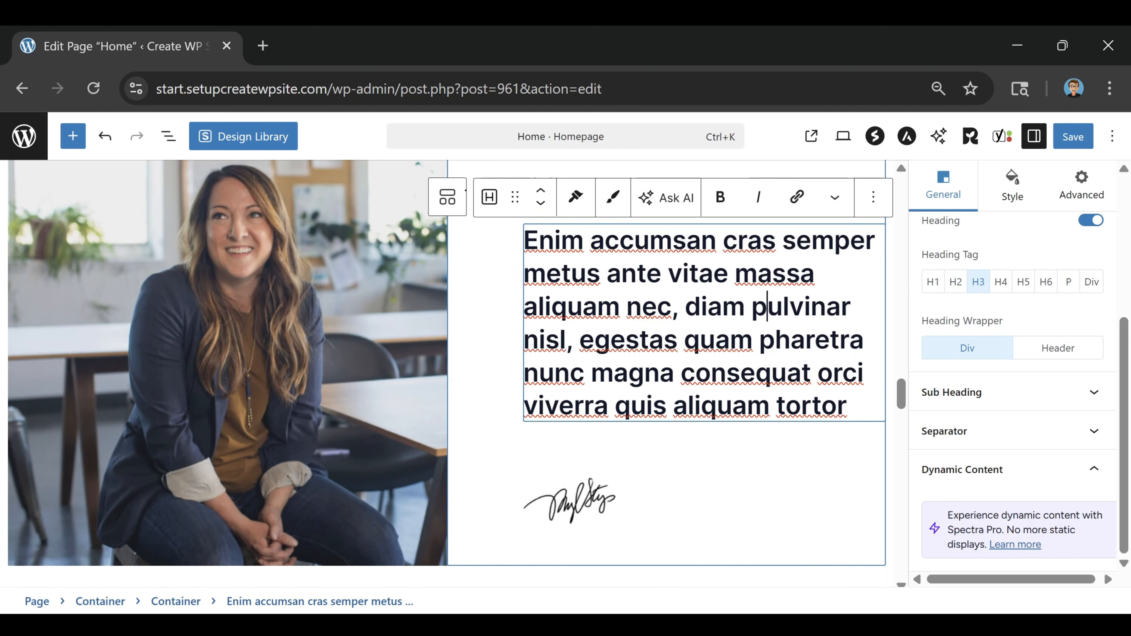
click(575, 511)
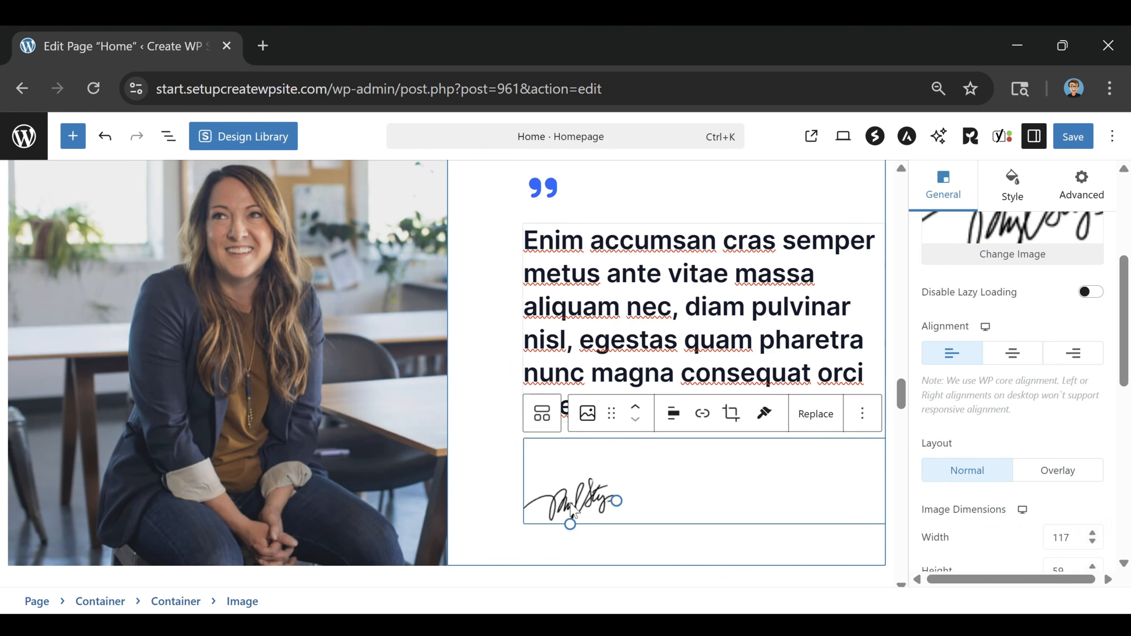
click(862, 416)
scroll(907, 312, down, 4)
click(911, 365)
scroll(670, 410, down, 3)
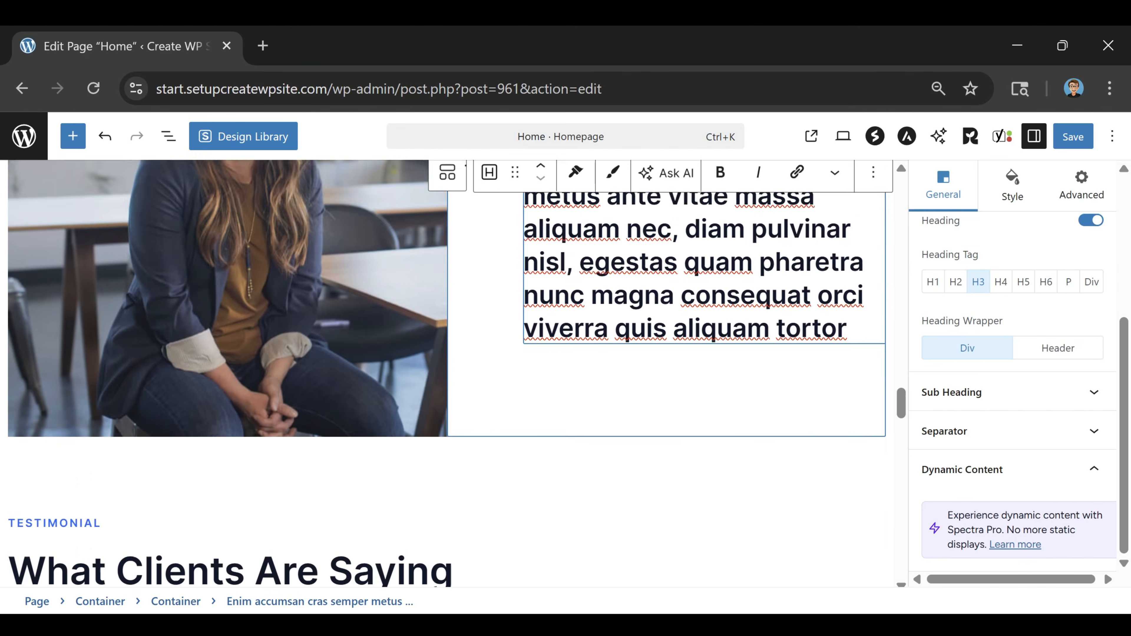
Step: Replace the woman's photo beside the quote with the uploaded team meeting image ai-generated-8999816_1280.jpg
scroll(673, 411, up, 6)
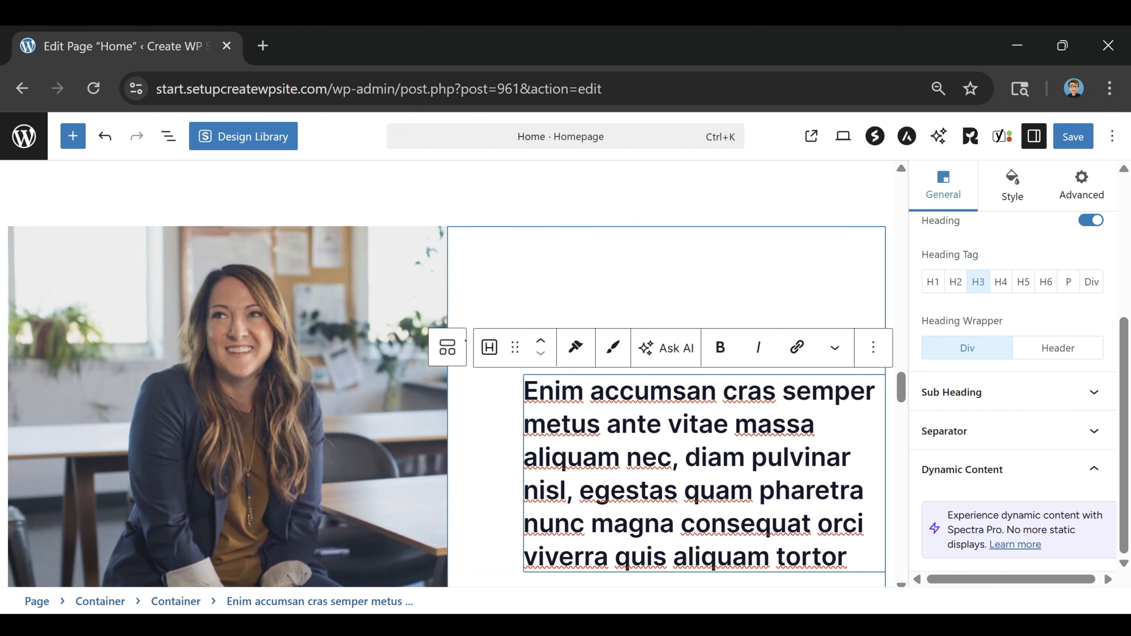
scroll(674, 413, down, 2)
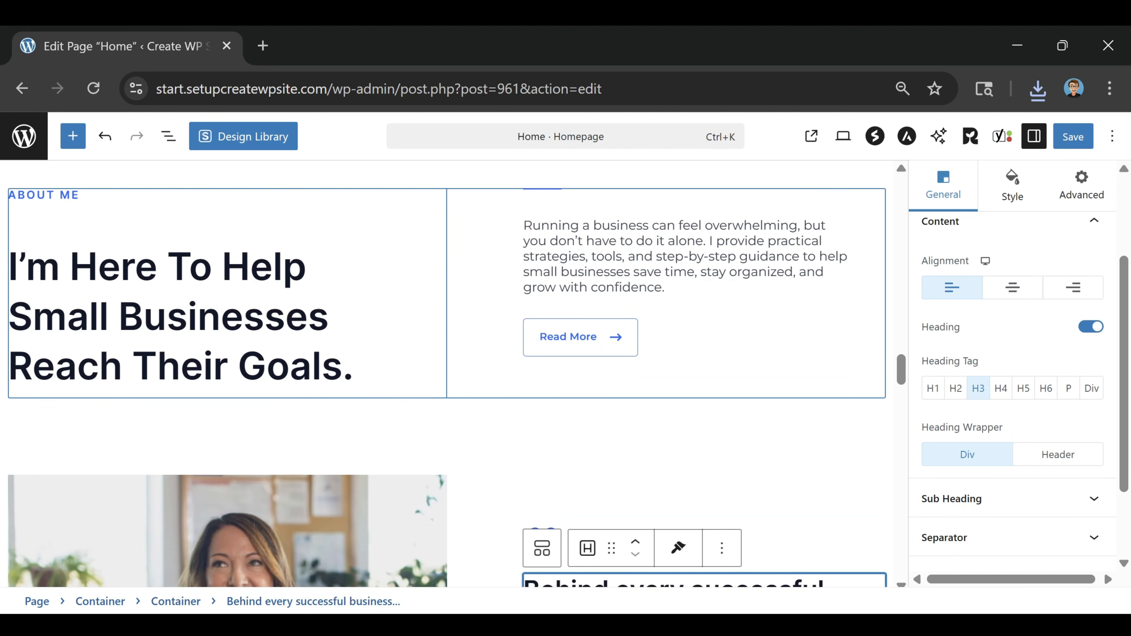
scroll(686, 257, down, 8)
scroll(250, 311, up, 4)
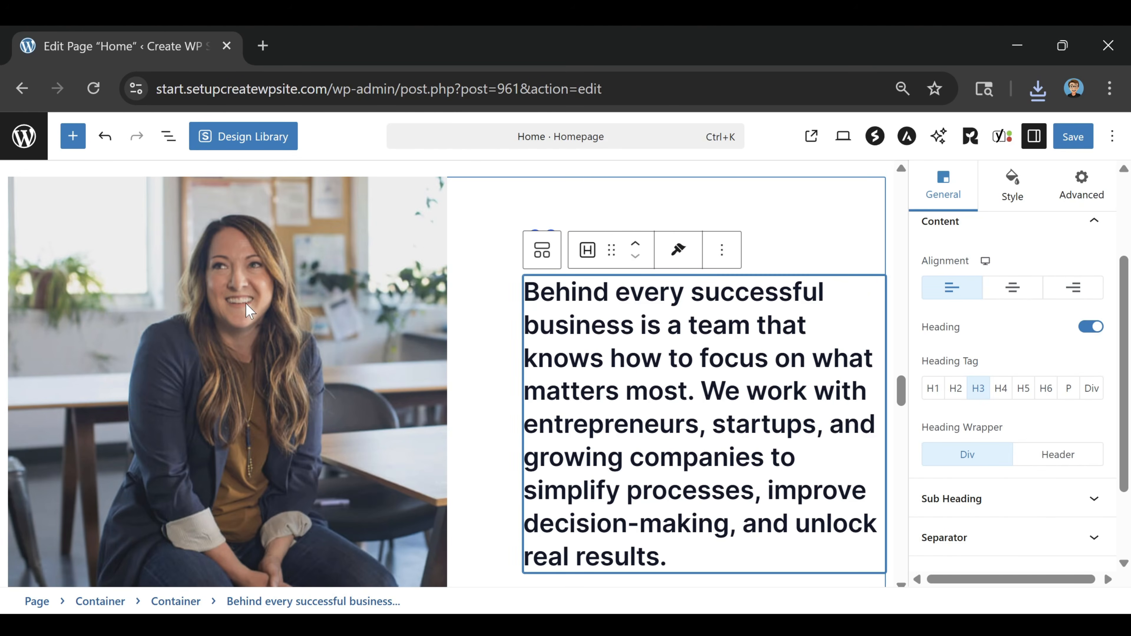
click(249, 311)
scroll(251, 313, up, 2)
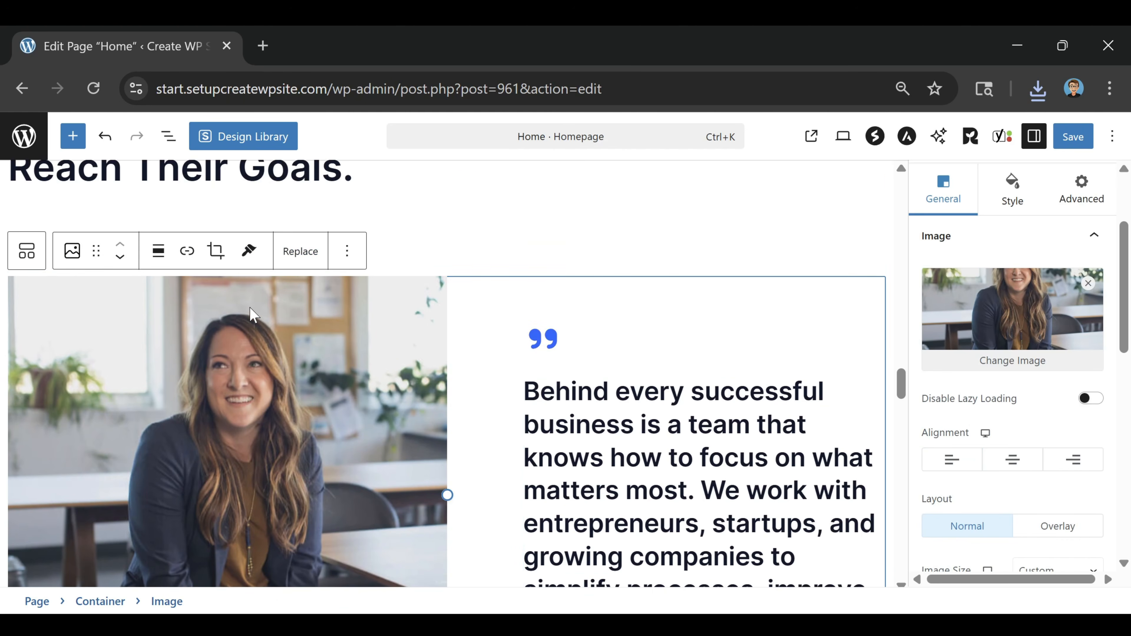
click(289, 254)
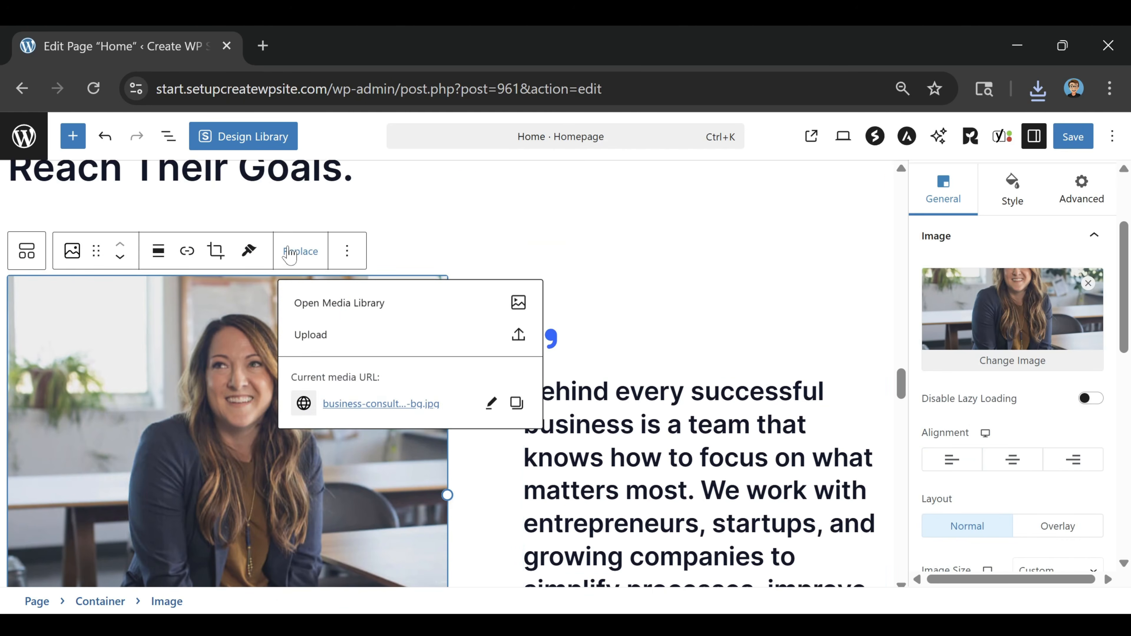
click(353, 311)
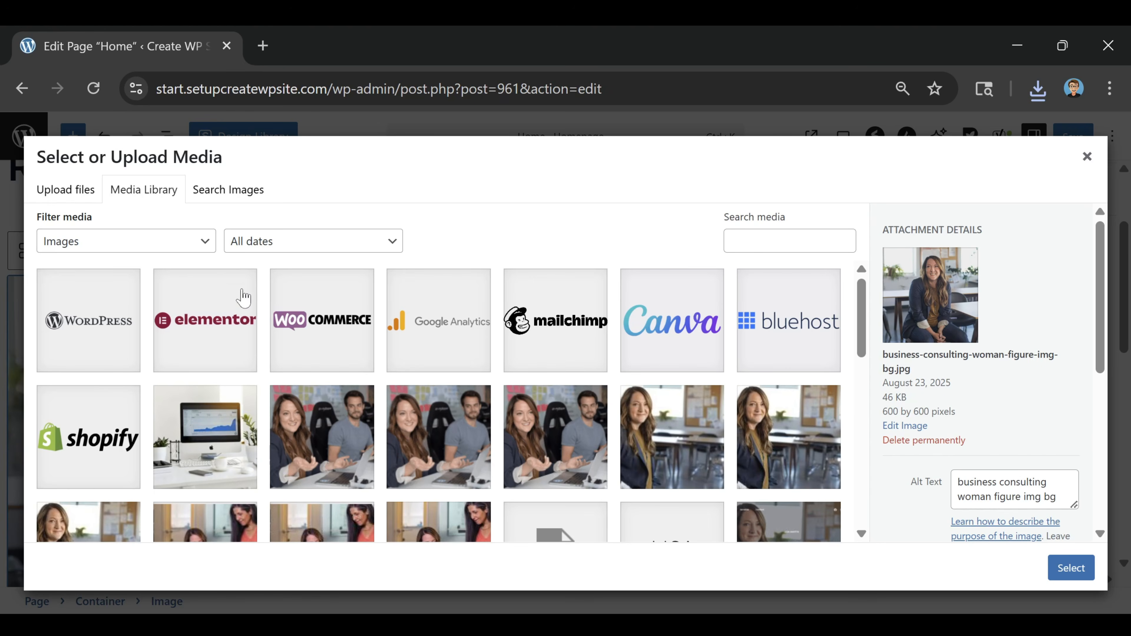
click(67, 193)
click(573, 388)
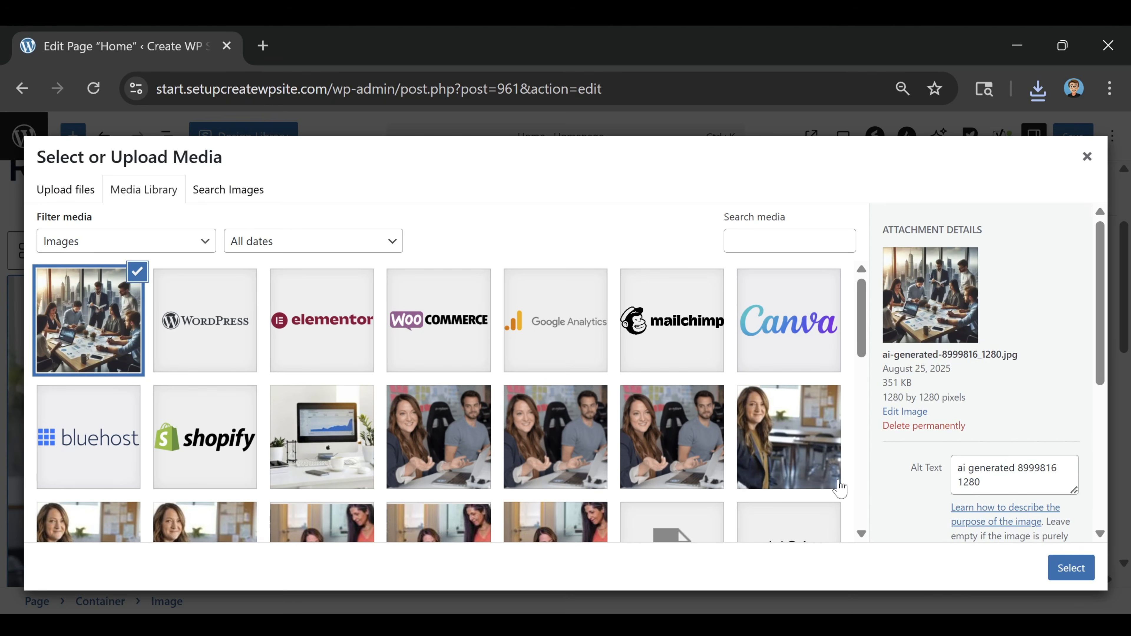
click(1071, 568)
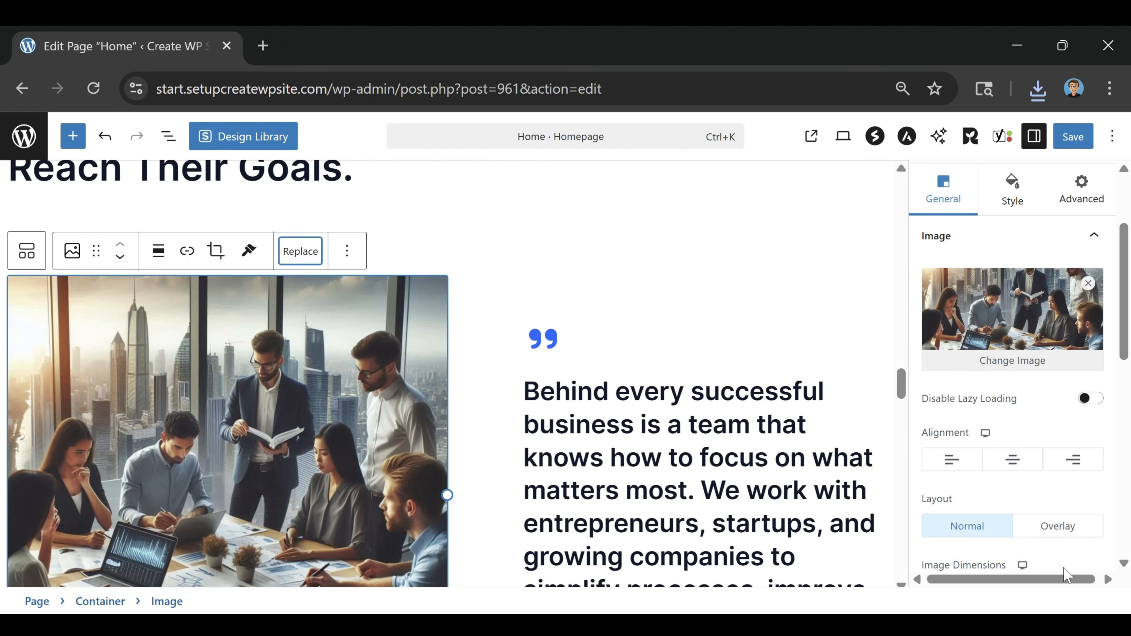
Step: Check the new image within the About Me section and save the page
scroll(408, 263, down, 5)
scroll(256, 410, up, 4)
scroll(256, 411, up, 4)
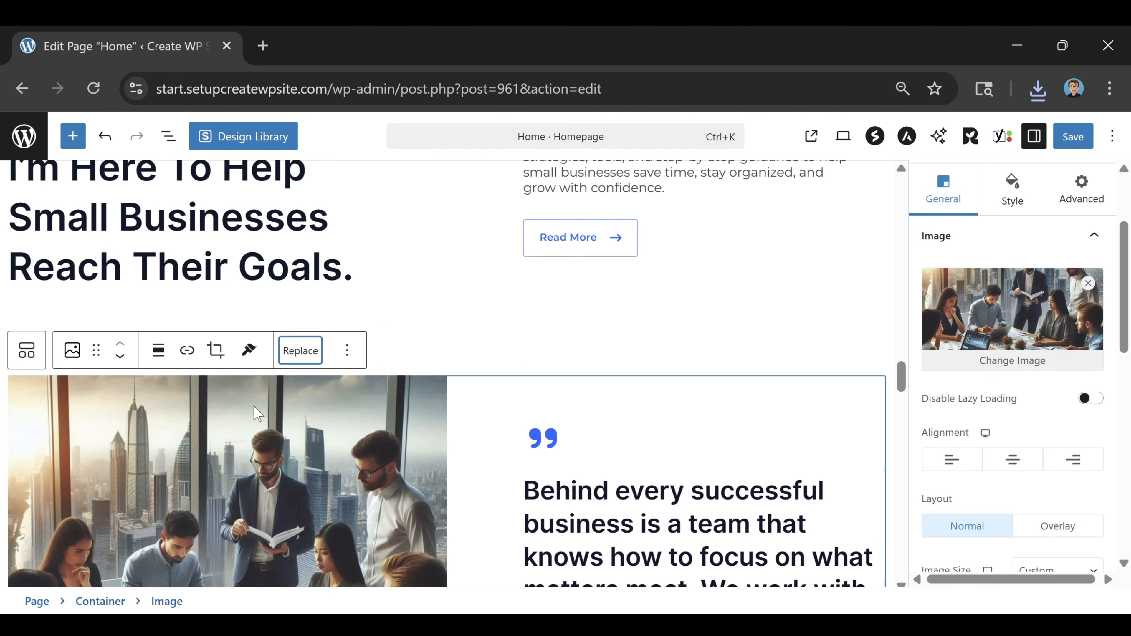
click(1087, 145)
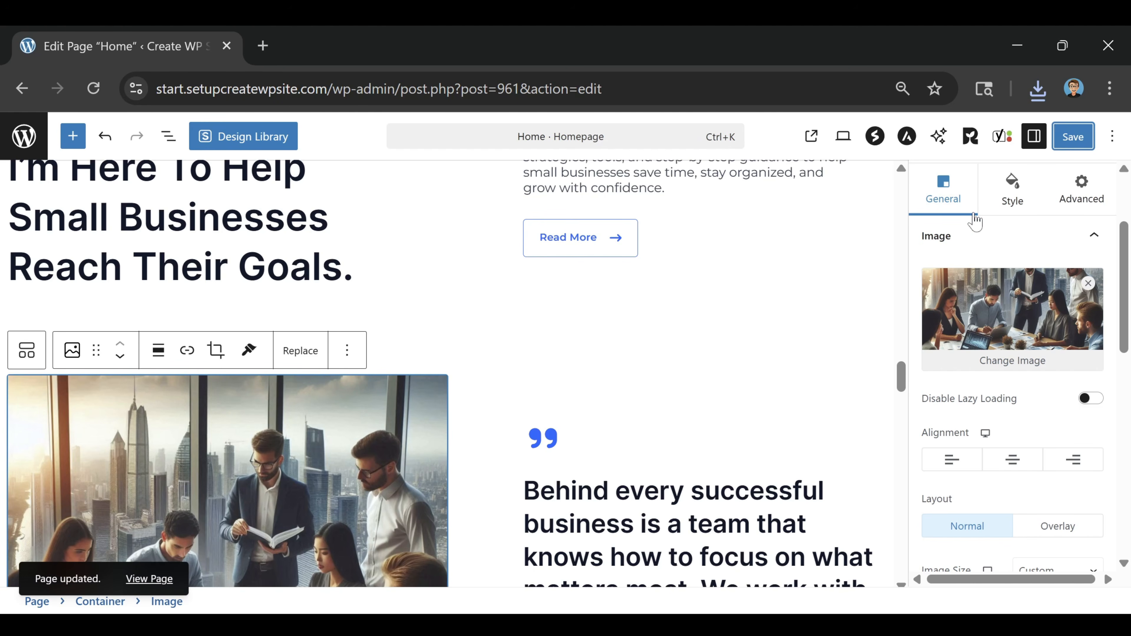
Step: Open the live site and check the Home page from the hero down to the About Me text, team image and quote
click(811, 136)
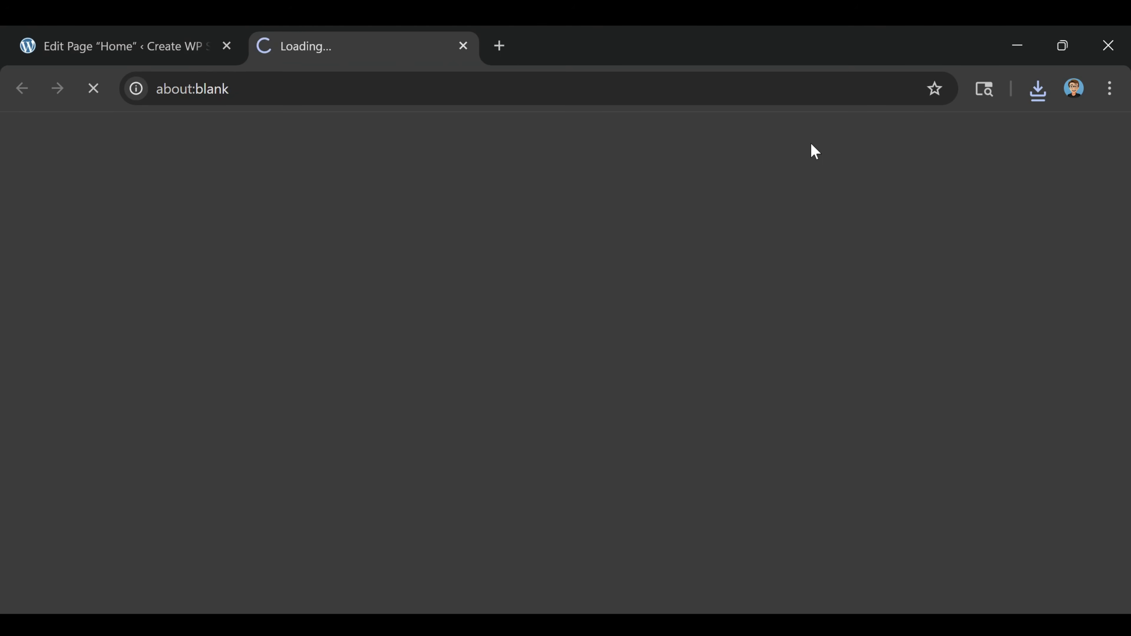
scroll(847, 266, down, 6)
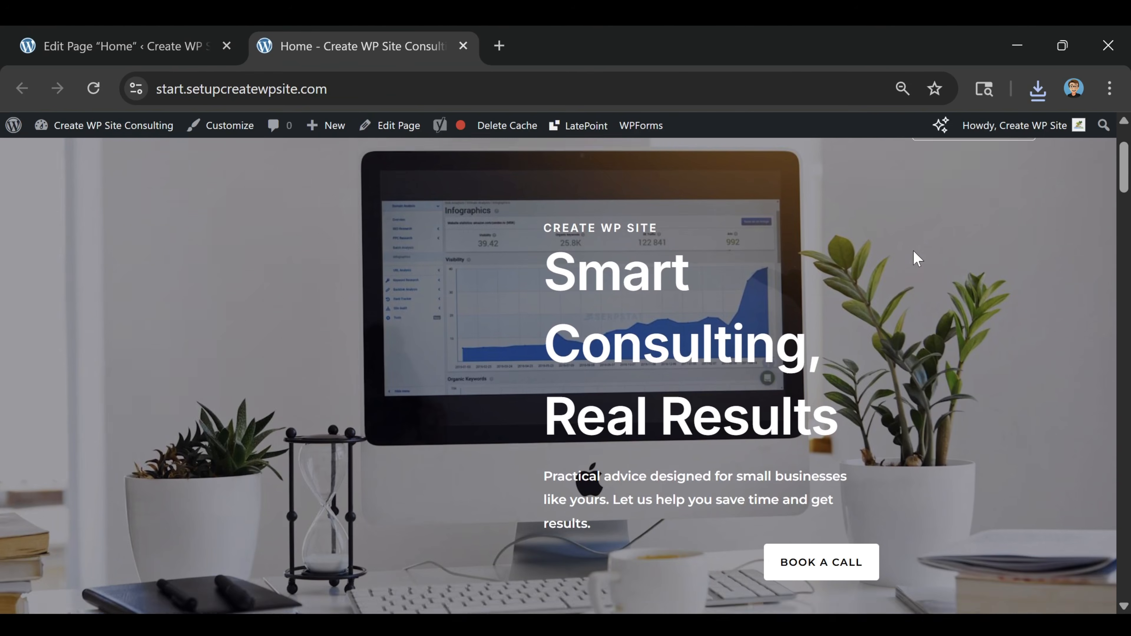
scroll(914, 251, down, 10)
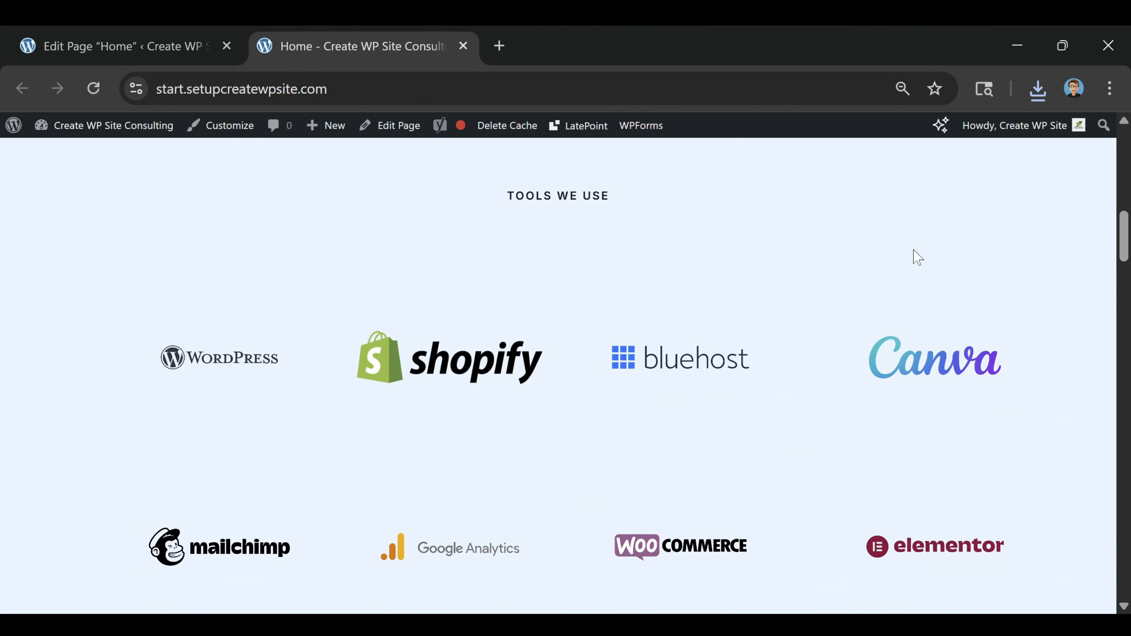
scroll(914, 257, down, 8)
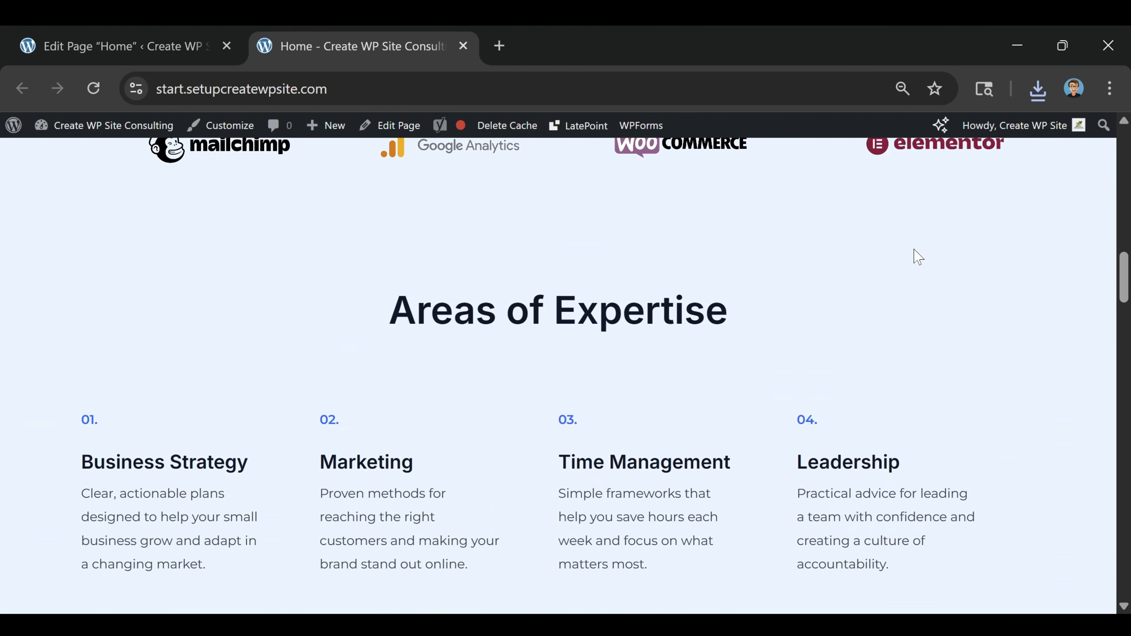
scroll(918, 257, down, 8)
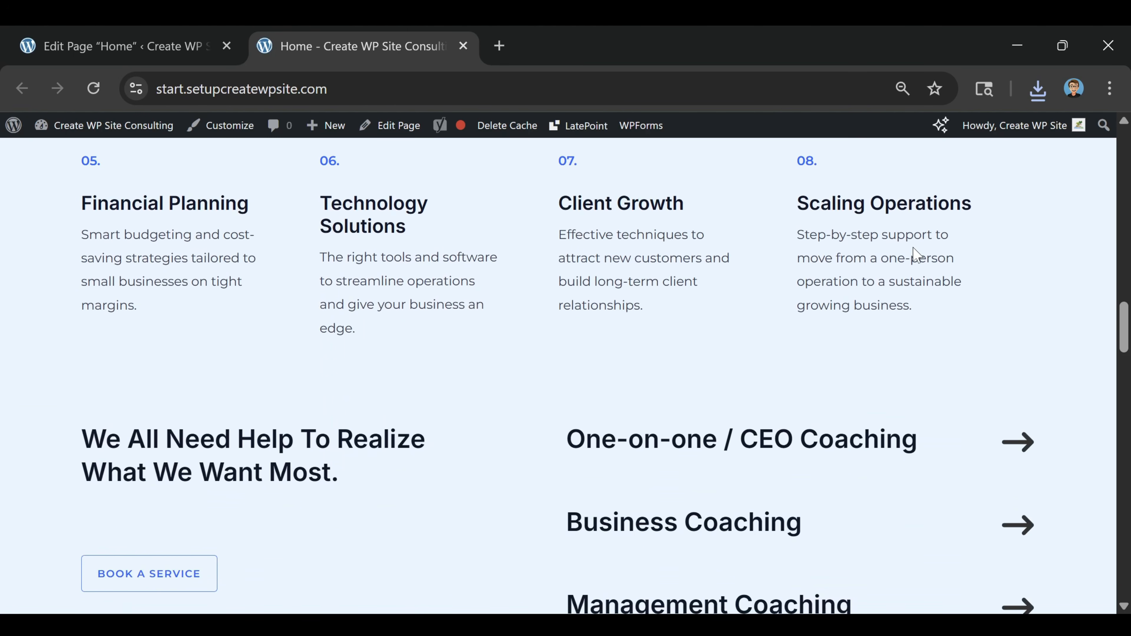
scroll(917, 255, down, 5)
scroll(916, 257, down, 2)
scroll(905, 228, up, 4)
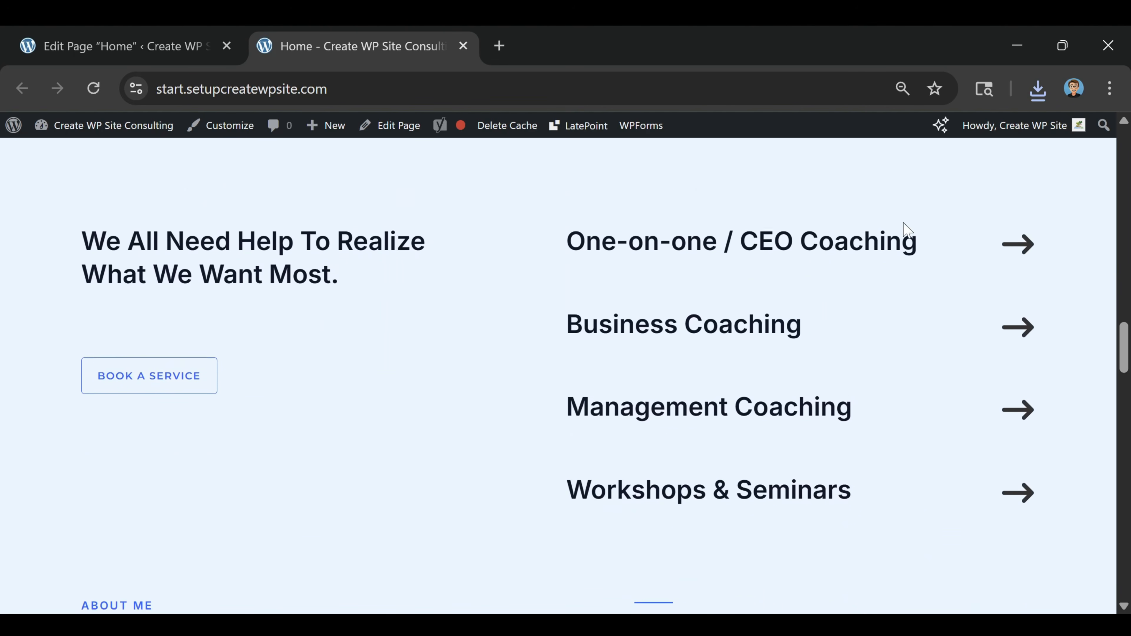
scroll(907, 230, down, 10)
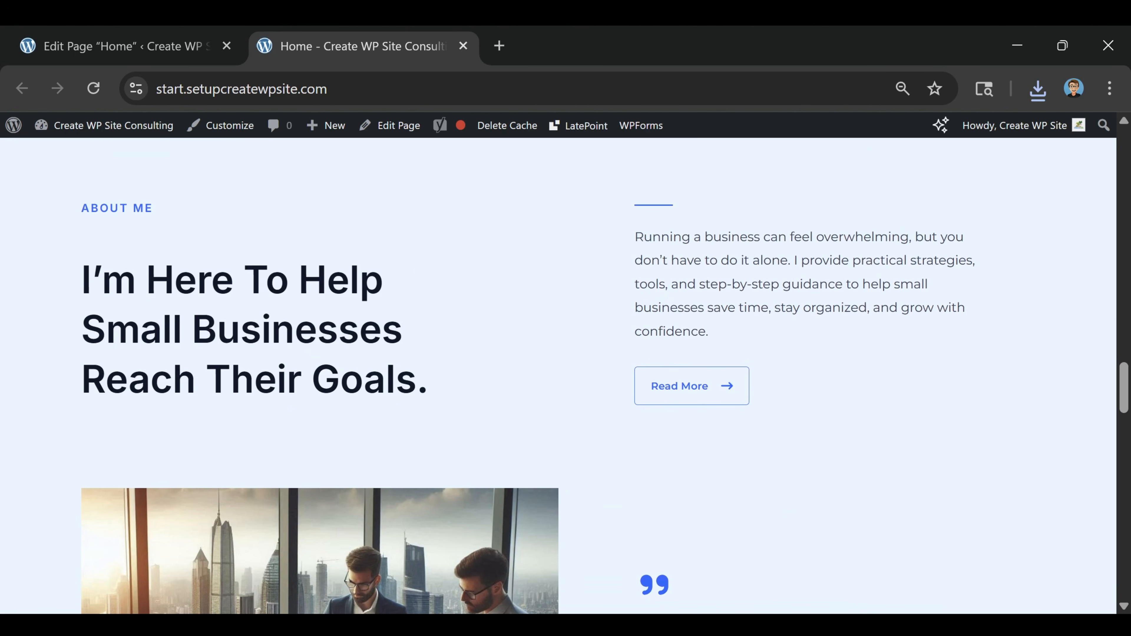
scroll(814, 285, down, 7)
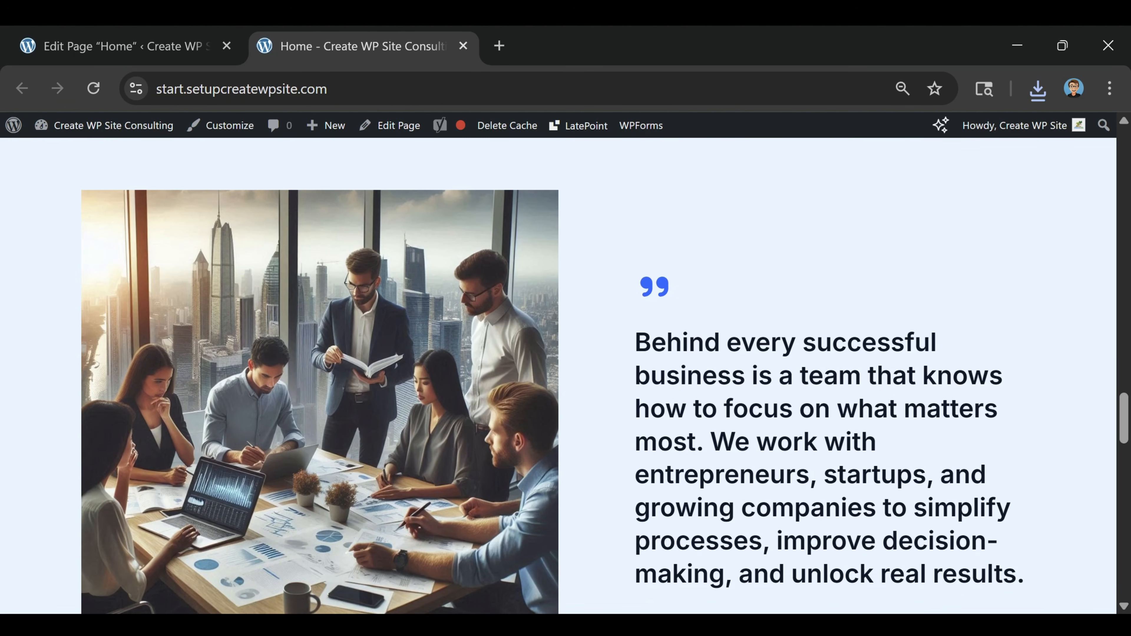
Step: Examine the testimonials and the closing call-to-action section on the live Home page
scroll(825, 329, down, 10)
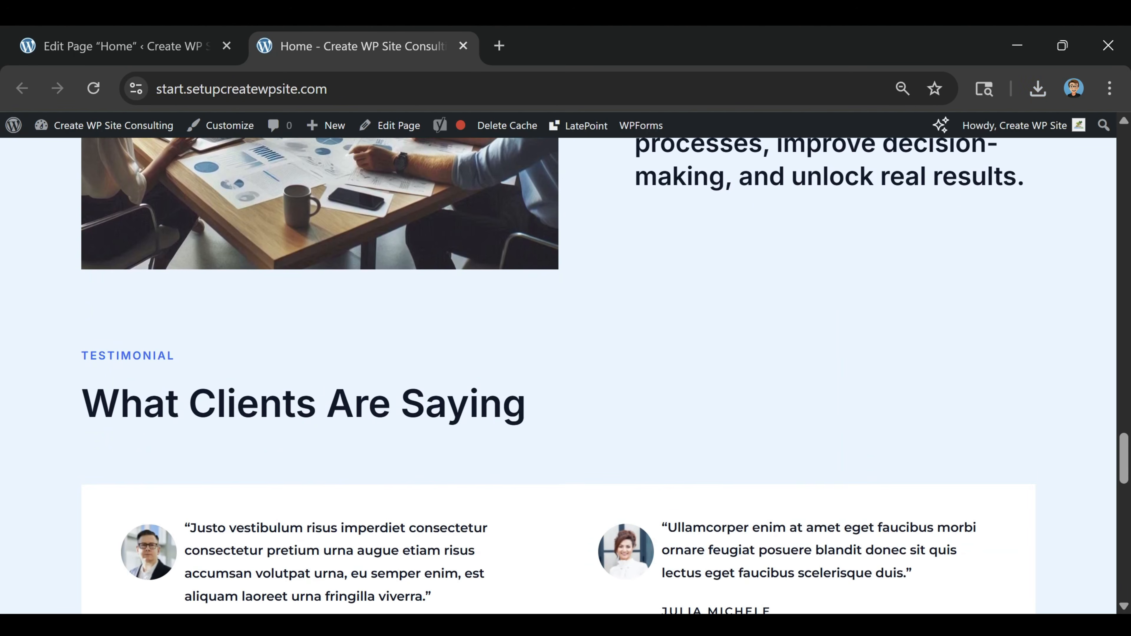
scroll(826, 327, down, 15)
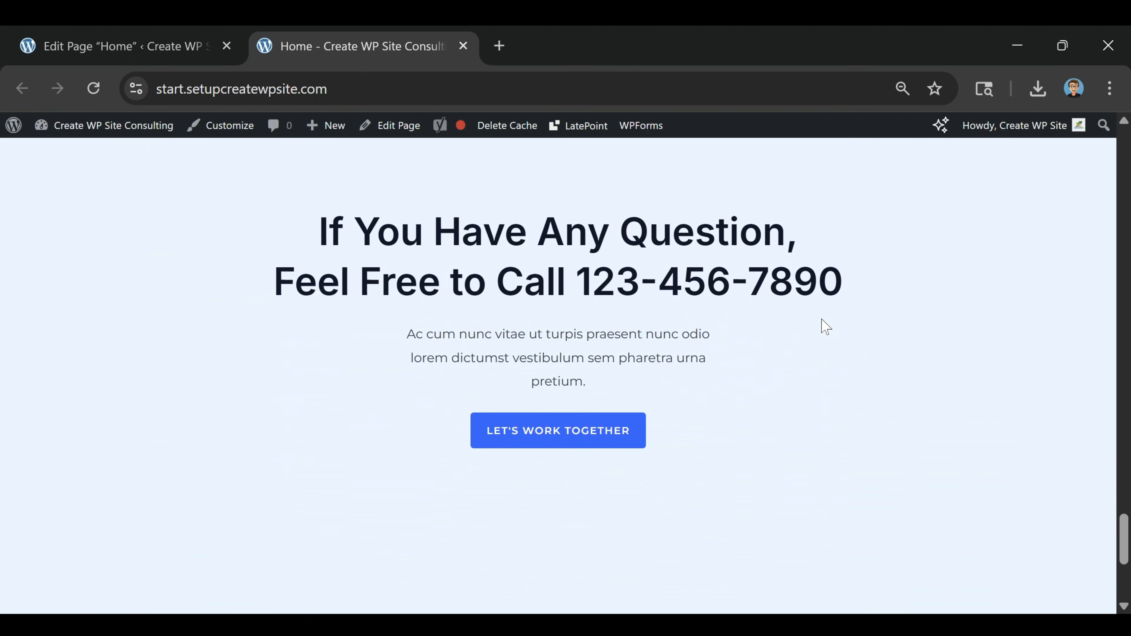
scroll(825, 326, down, 3)
scroll(823, 329, up, 20)
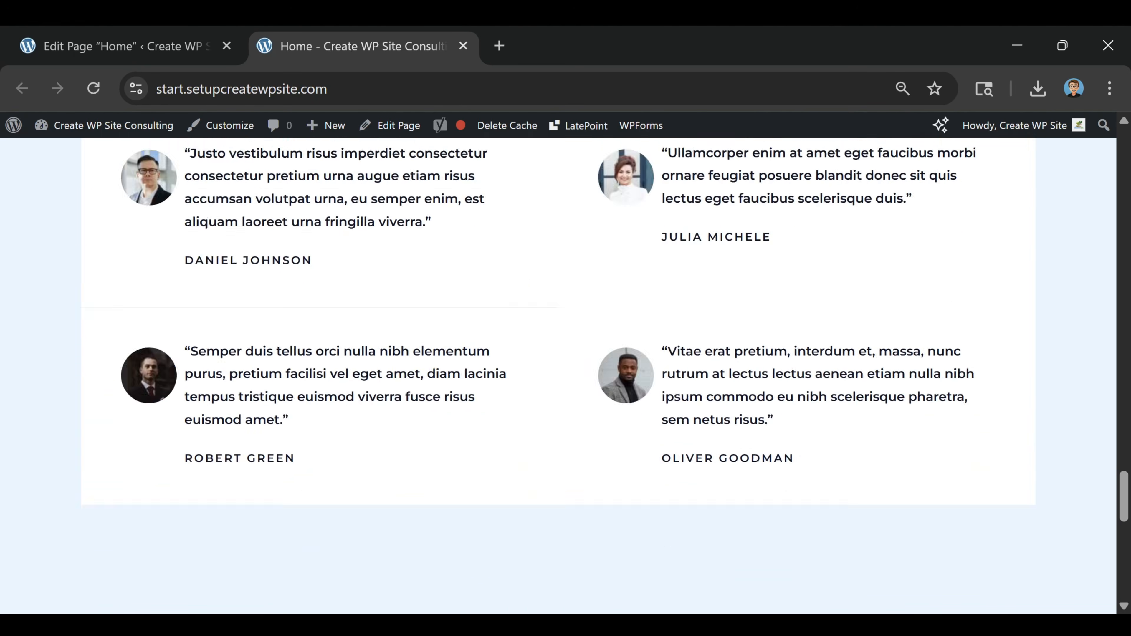
Step: Review the live Home page from the testimonials back up to the hero, and close the page
scroll(829, 330, up, 20)
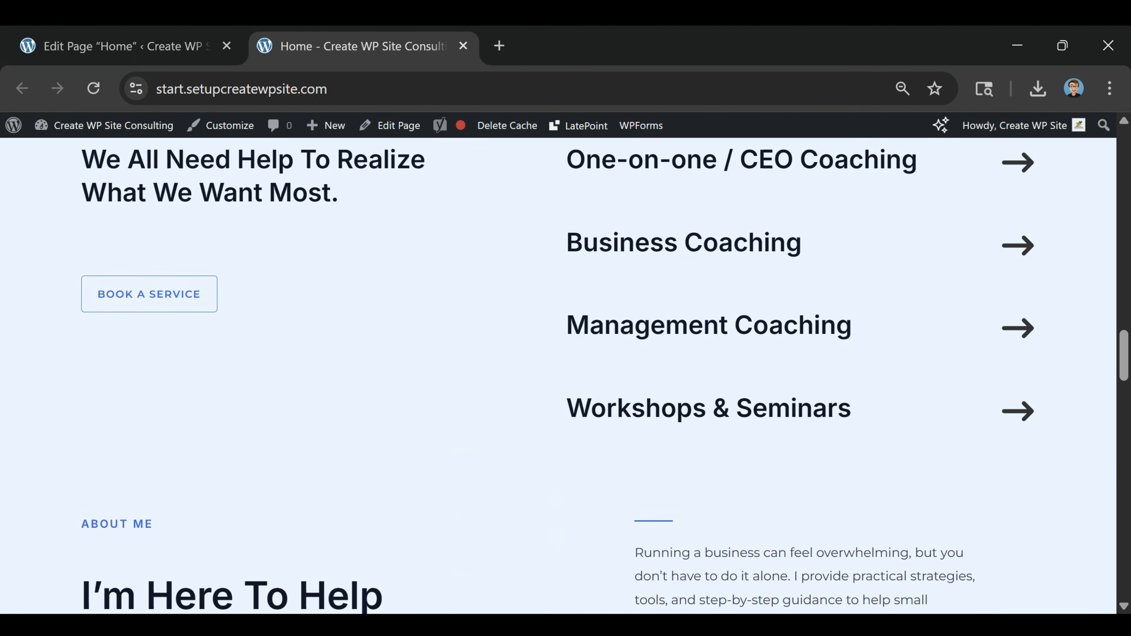
scroll(833, 332, up, 20)
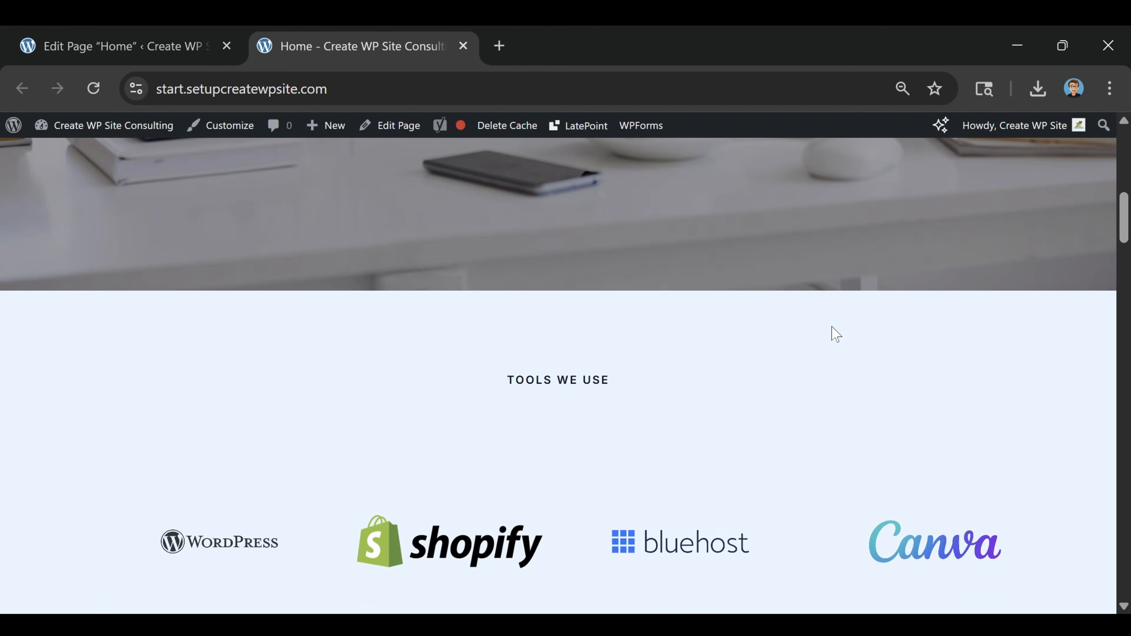
scroll(836, 333, up, 4)
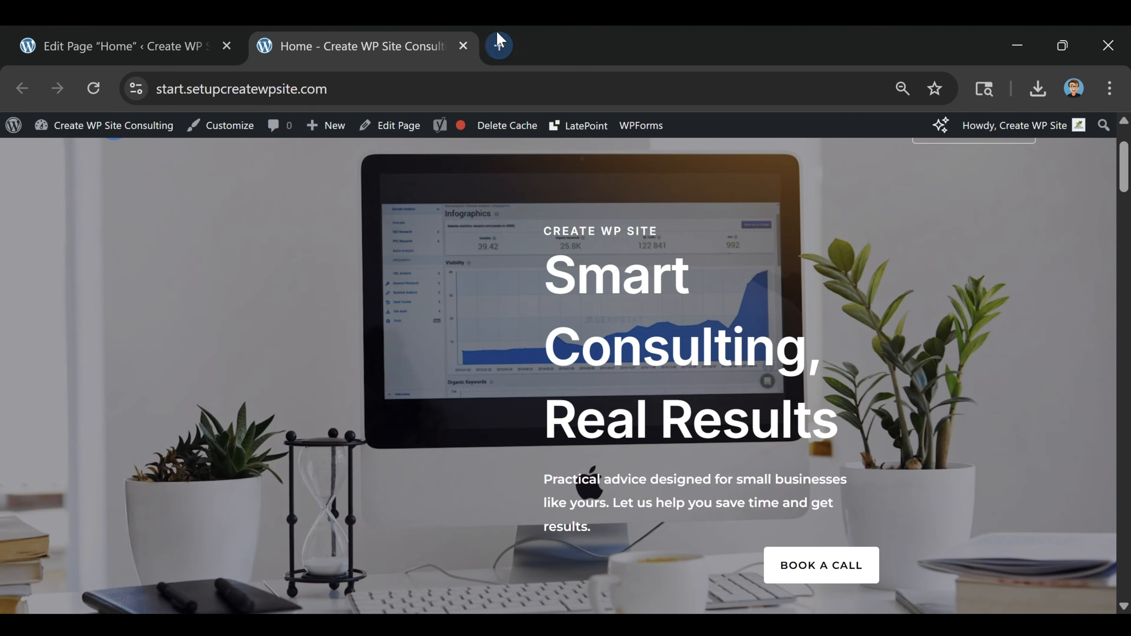
click(463, 45)
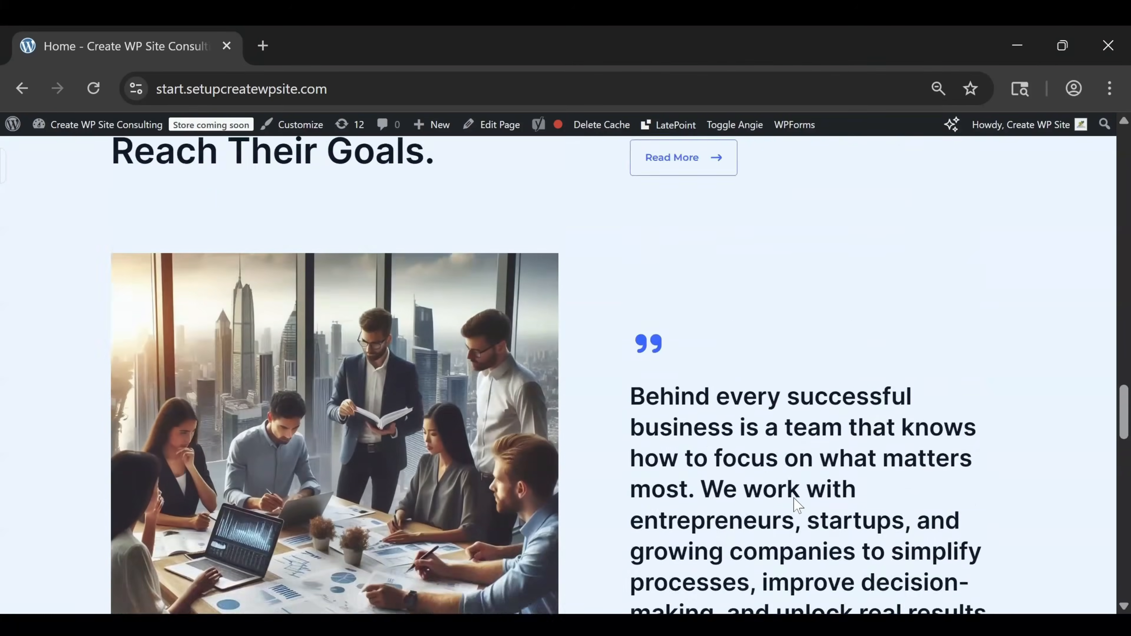
Step: Check the Home page from the team image and quote up through the tool logos to the hero
scroll(795, 505, up, 15)
scroll(796, 505, up, 4)
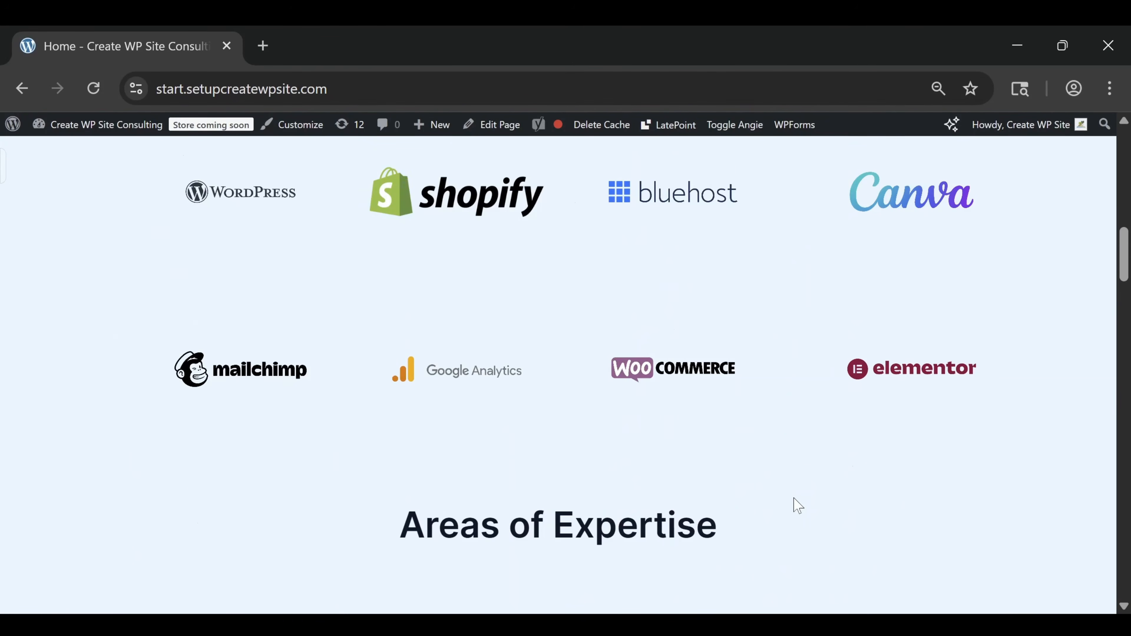
scroll(796, 505, up, 2)
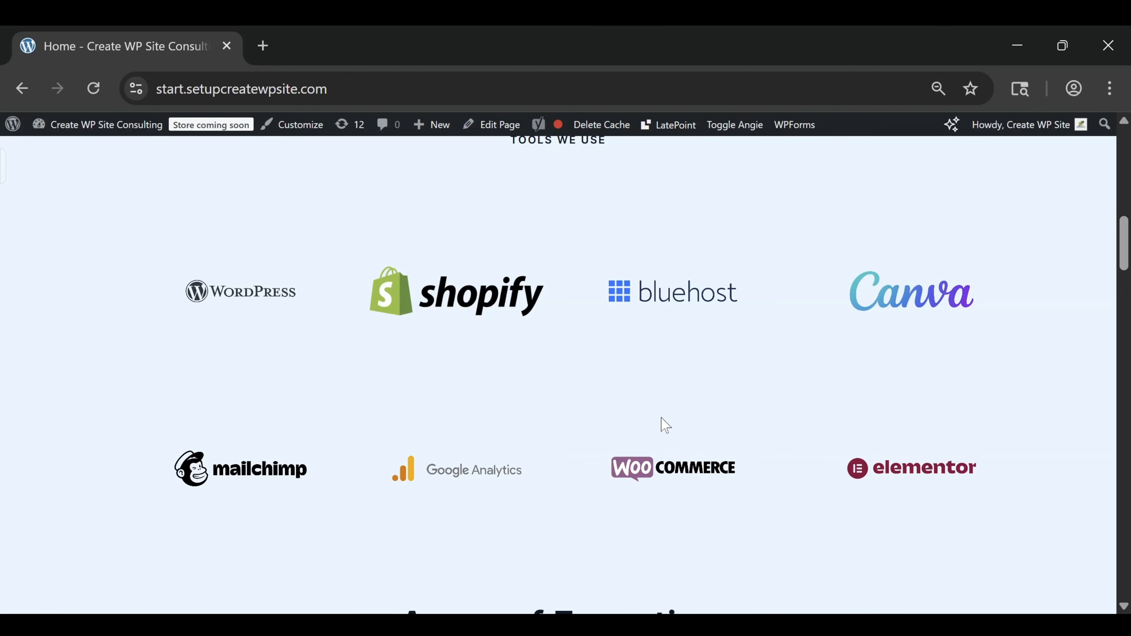
scroll(662, 419, up, 10)
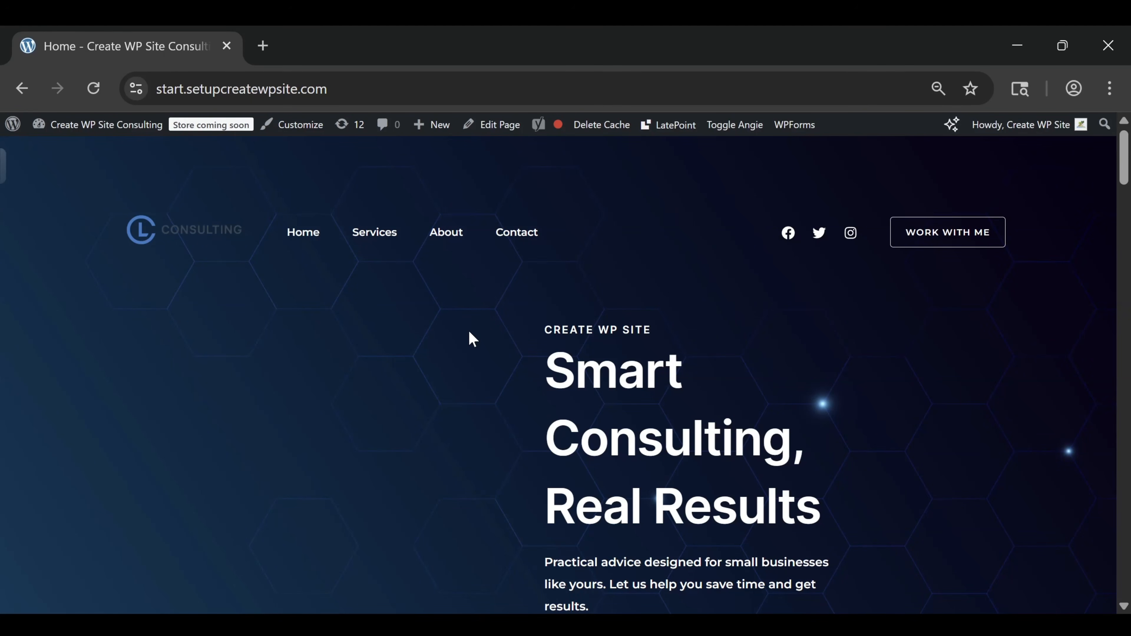
Step: Open the Services page and examine its intro text, testimonial and numbered topics
click(374, 241)
scroll(477, 499, down, 3)
scroll(477, 484, down, 4)
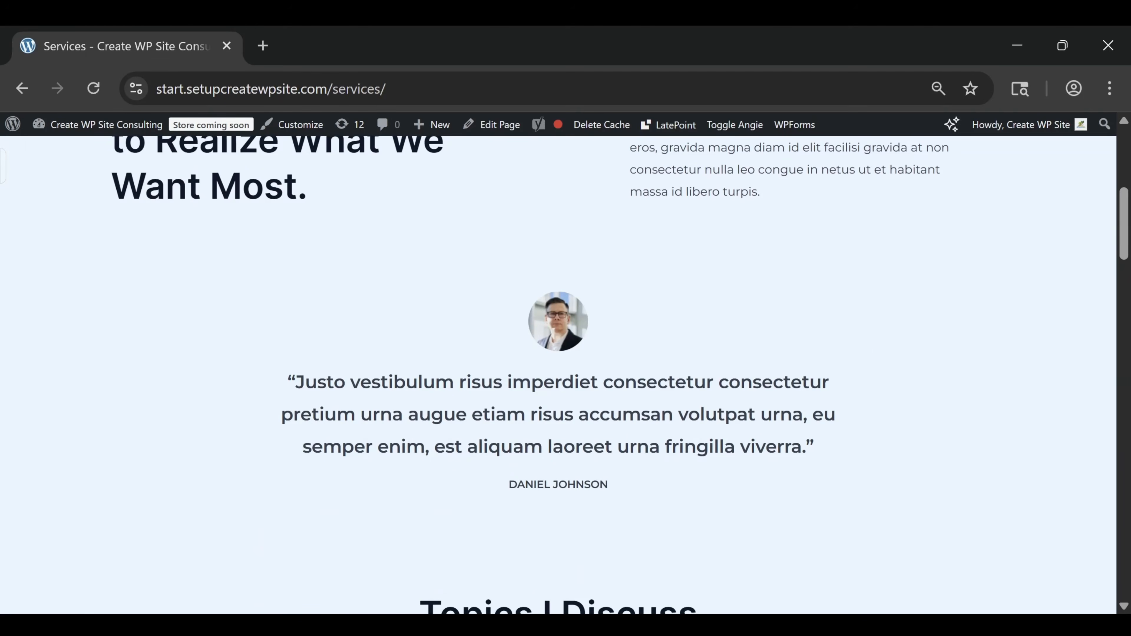
scroll(672, 382, down, 7)
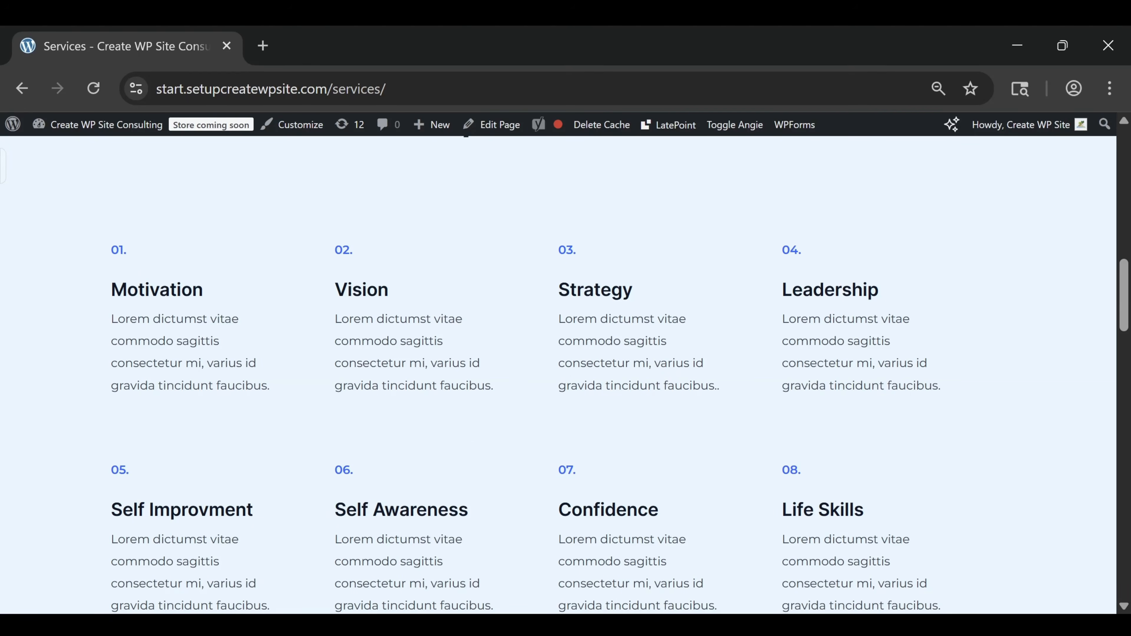
scroll(649, 379, down, 5)
scroll(650, 376, up, 15)
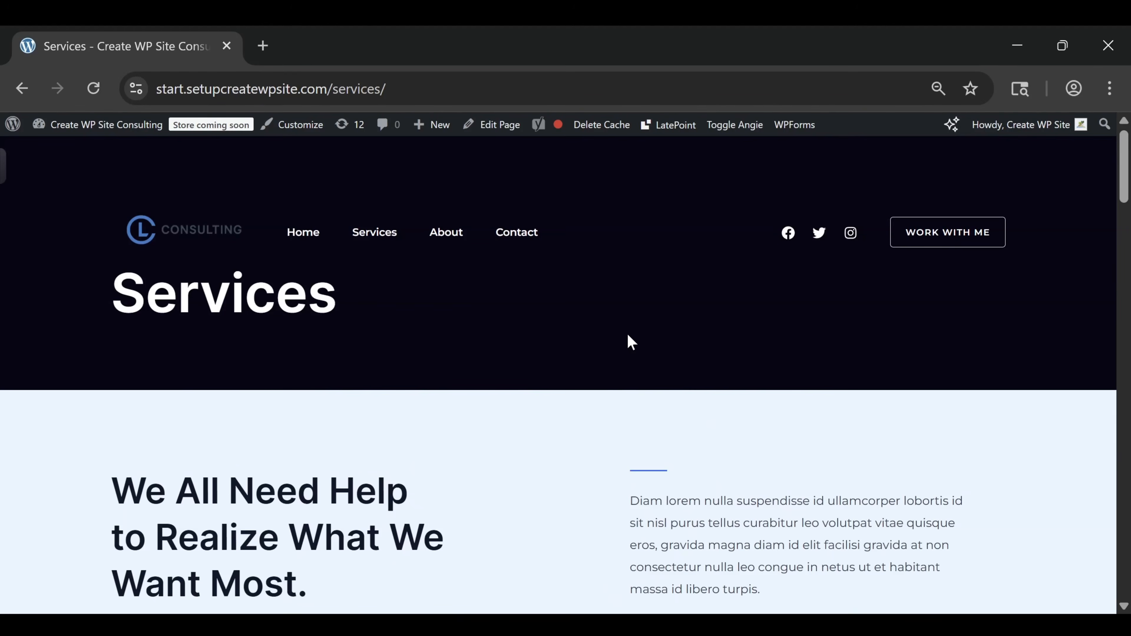
scroll(498, 391, down, 10)
scroll(477, 440, up, 9)
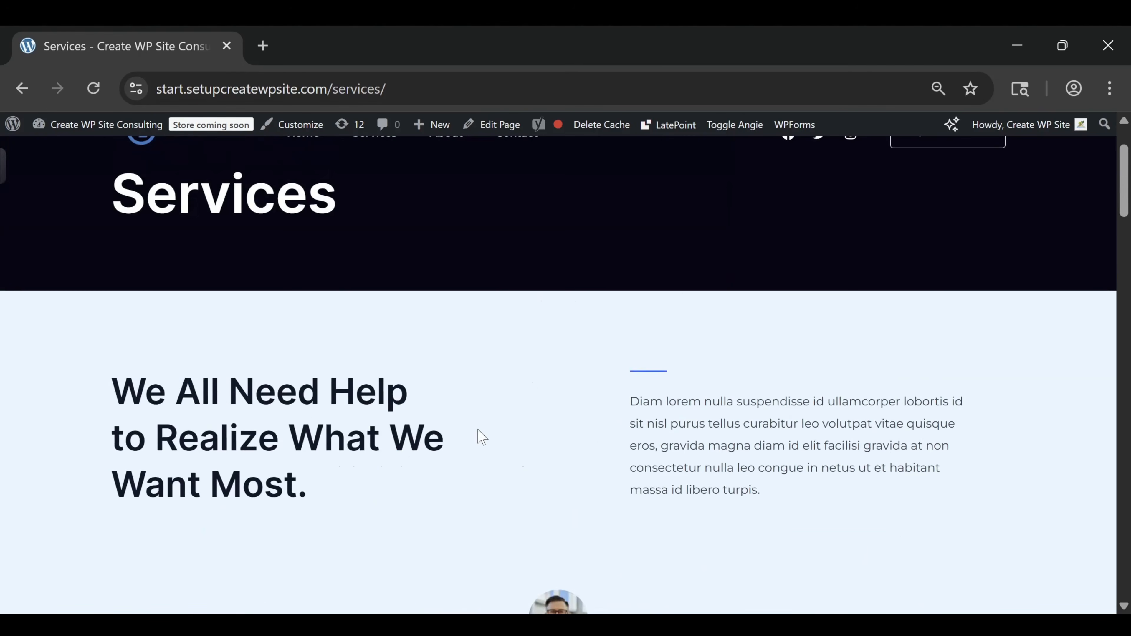
scroll(481, 437, up, 2)
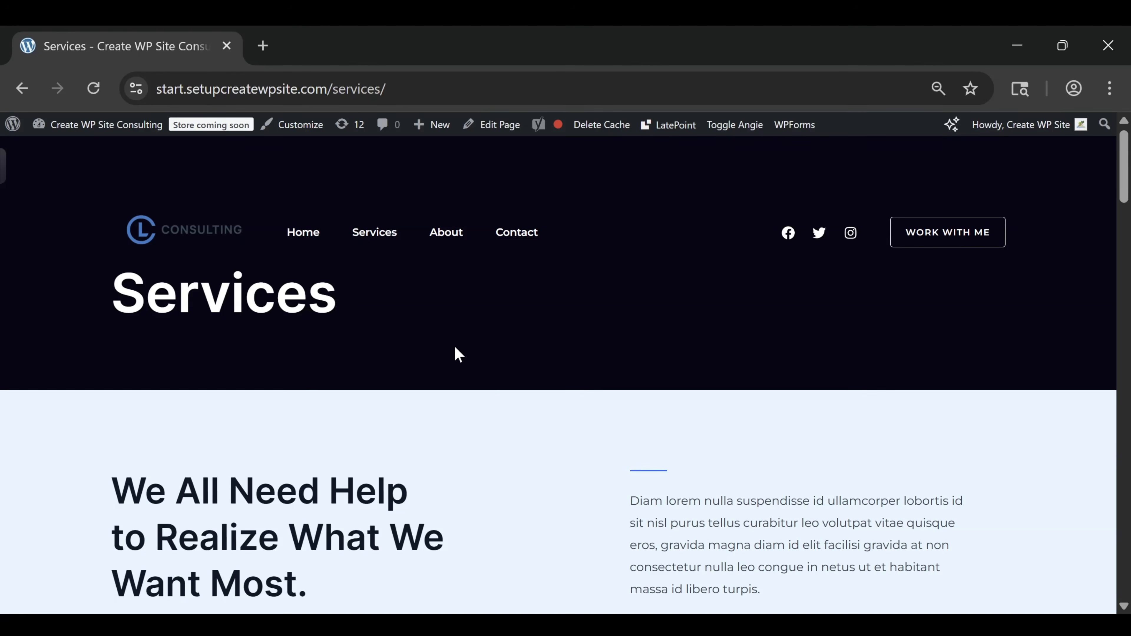
Step: Set the WooCommerce site visibility to Live and save the changes
click(195, 130)
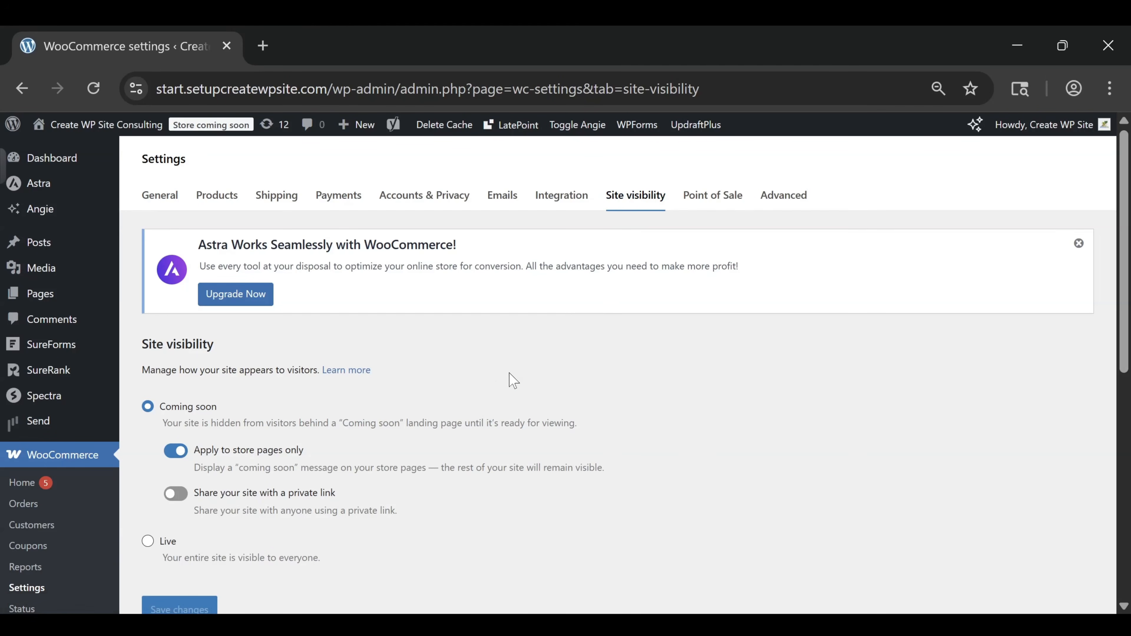
scroll(517, 380, down, 2)
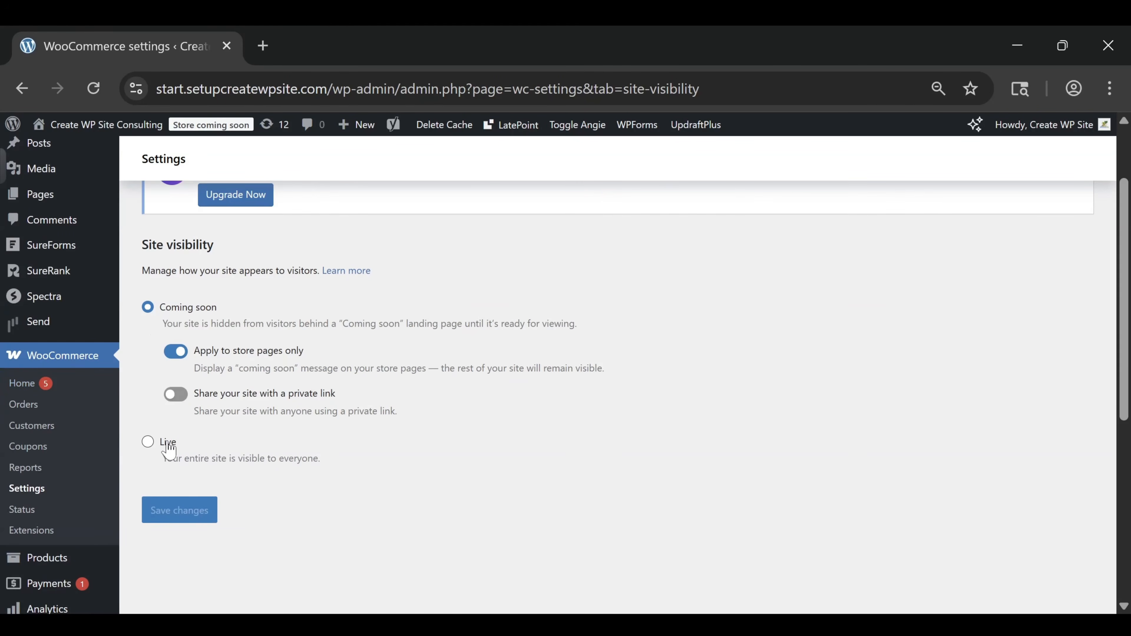
click(148, 442)
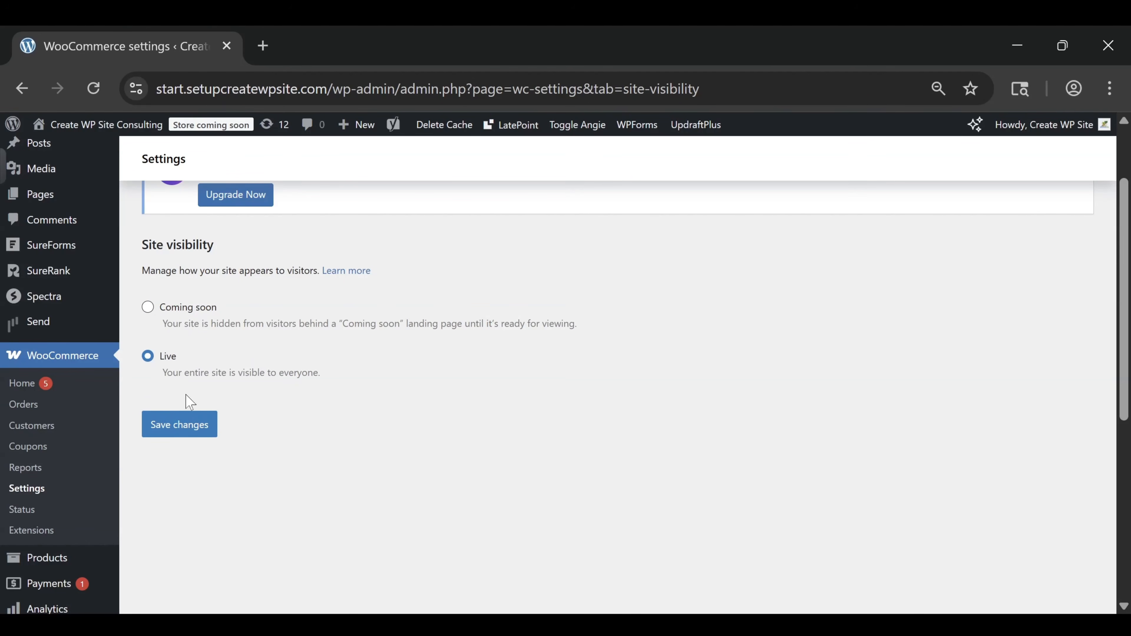
click(179, 432)
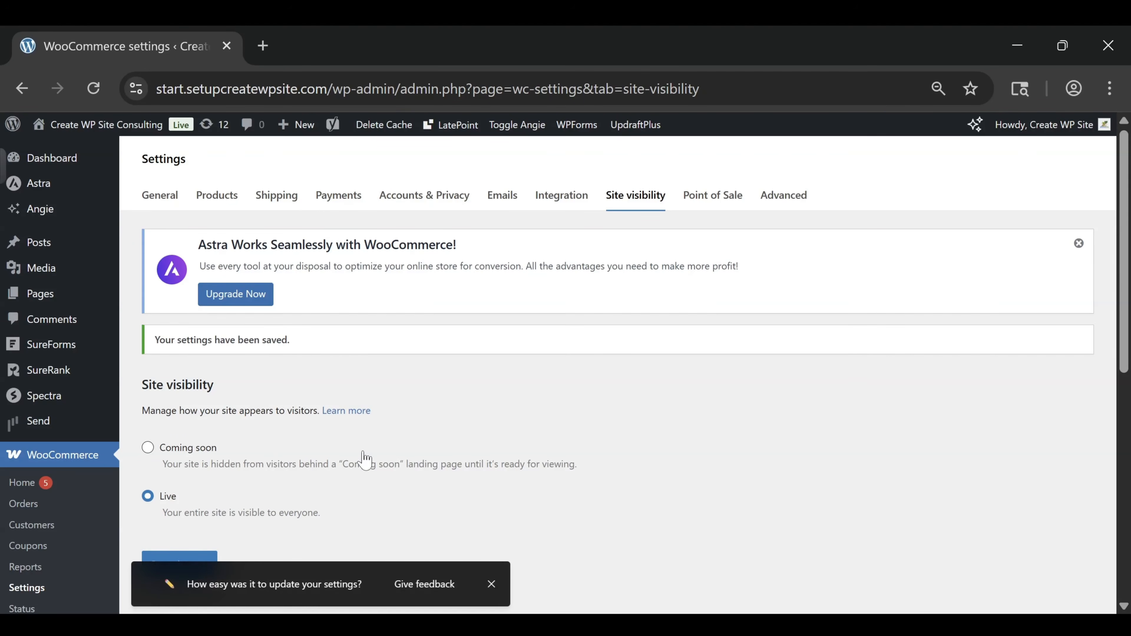
Step: Visit the site's Home page and review every section from the hero down to the closing call-to-action
click(85, 127)
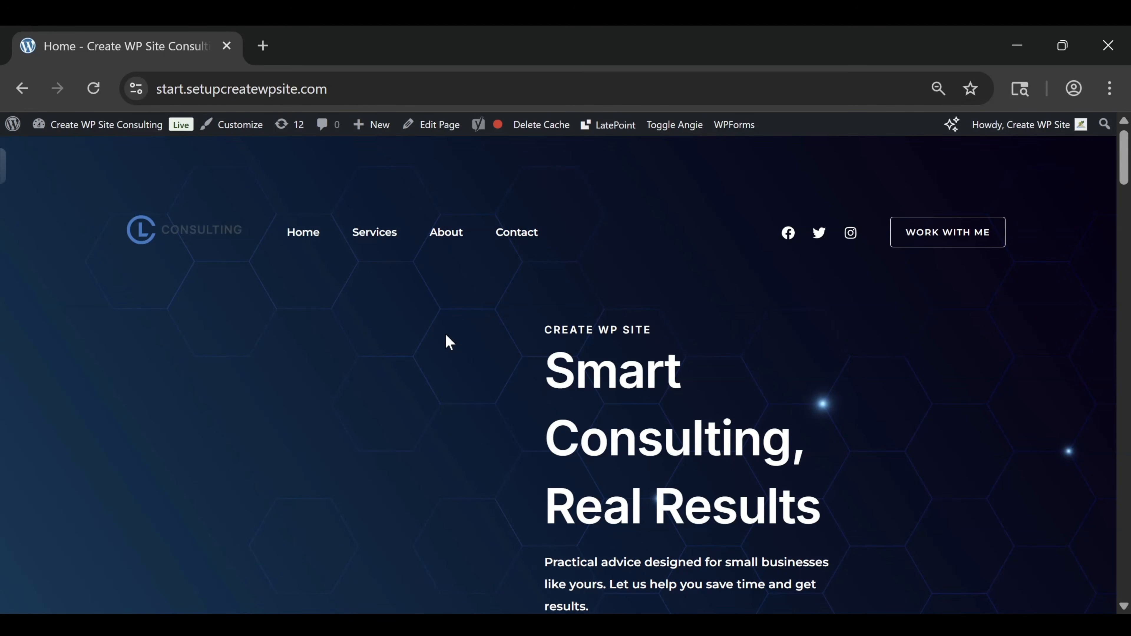
scroll(446, 340, down, 5)
scroll(446, 336, down, 10)
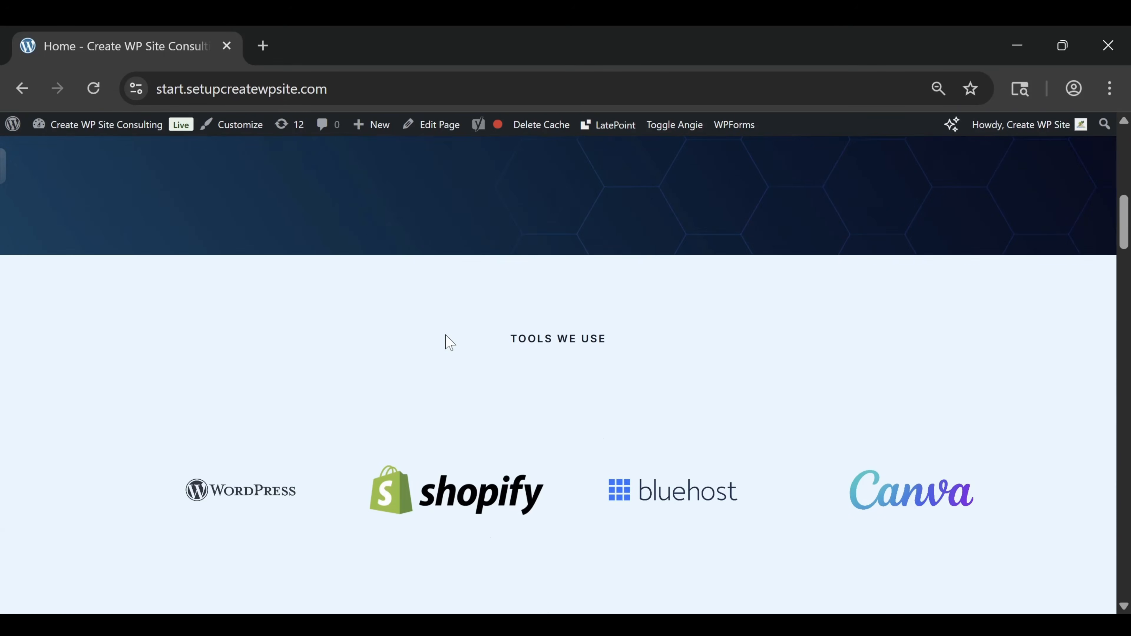
scroll(450, 344, down, 2)
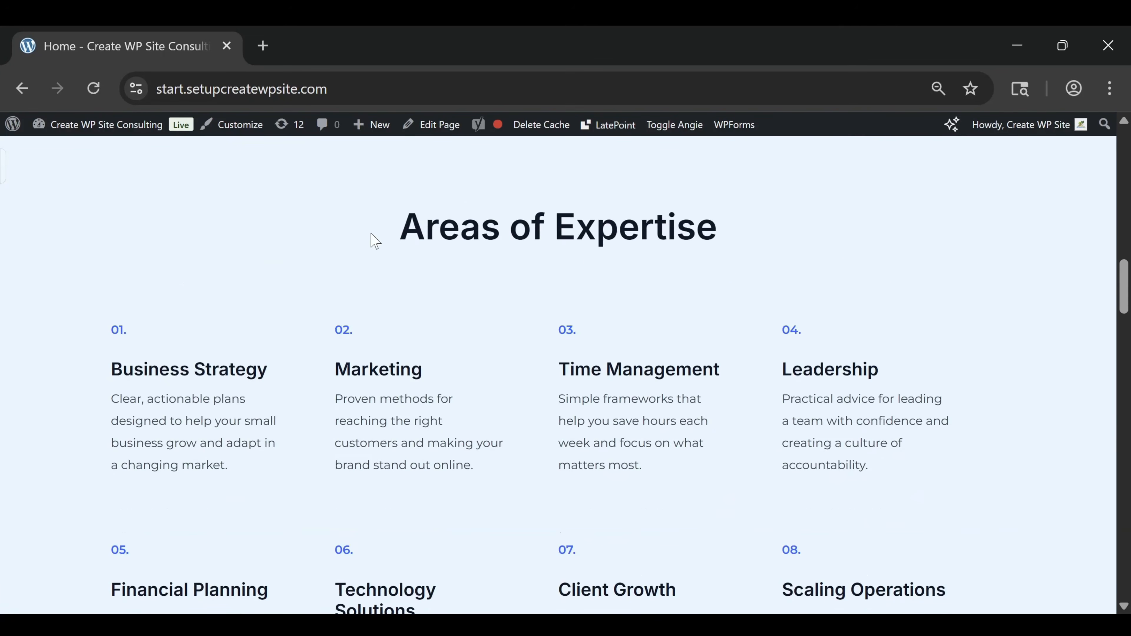
scroll(485, 265, down, 3)
scroll(700, 306, down, 4)
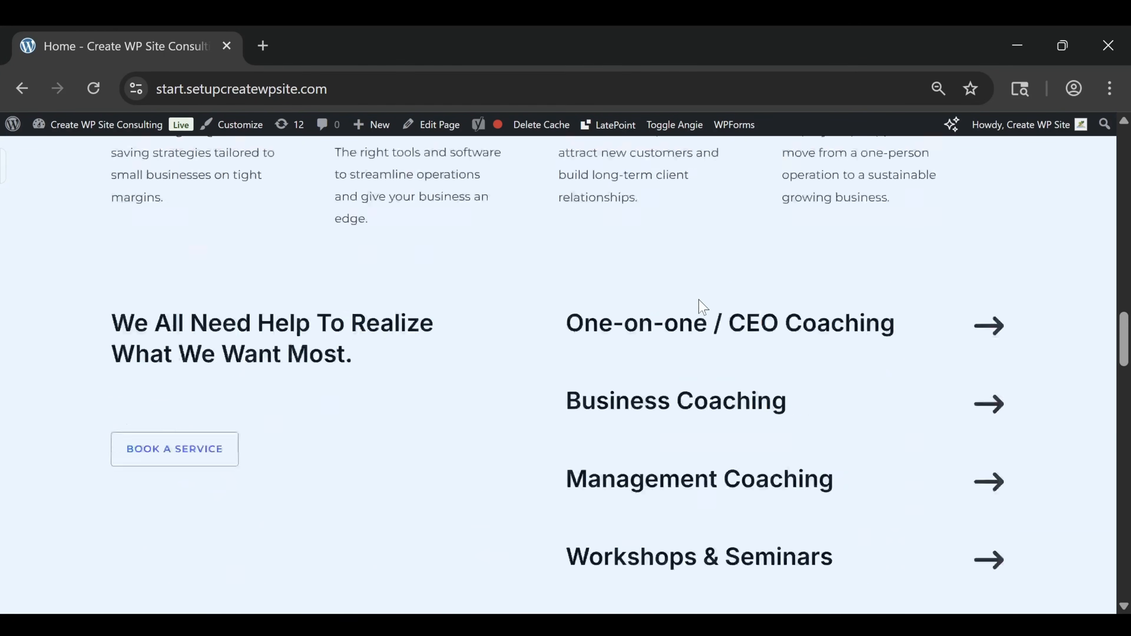
scroll(698, 306, down, 4)
scroll(337, 241, down, 3)
scroll(450, 347, down, 4)
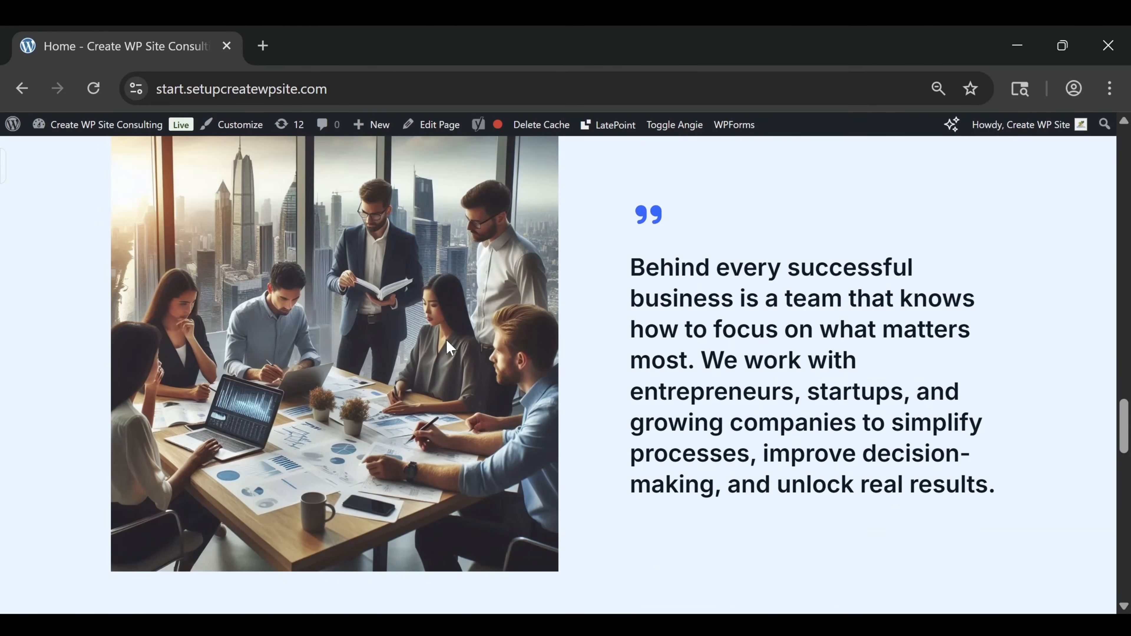
scroll(449, 340, down, 5)
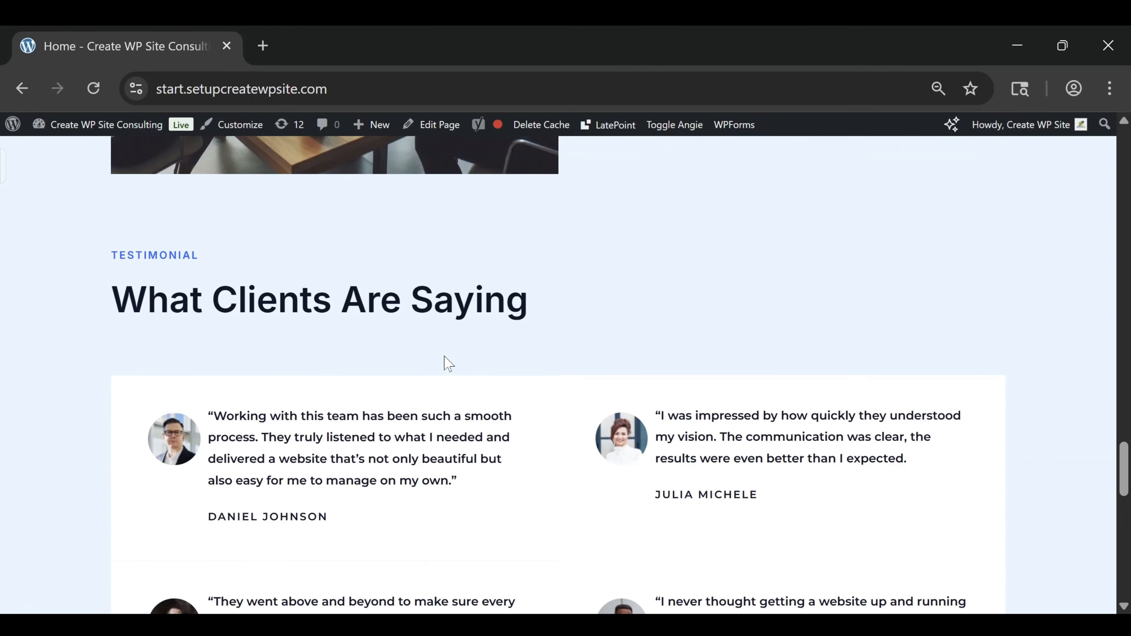
scroll(437, 384, down, 8)
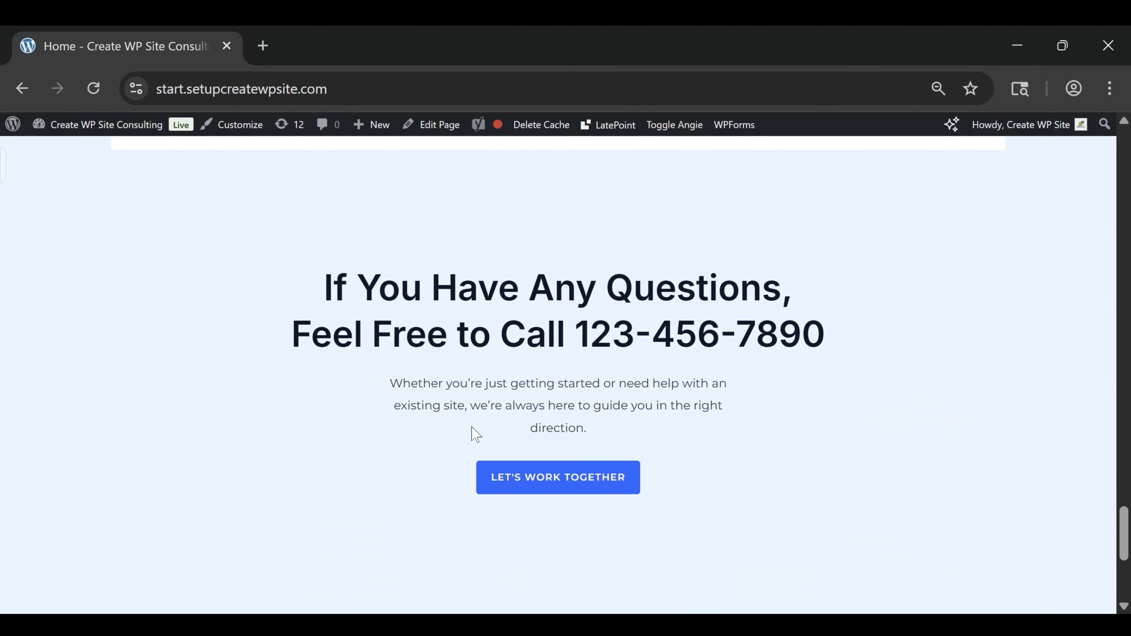
Step: Recheck the Home page from the closing call-to-action back up to the hero
scroll(369, 468, up, 10)
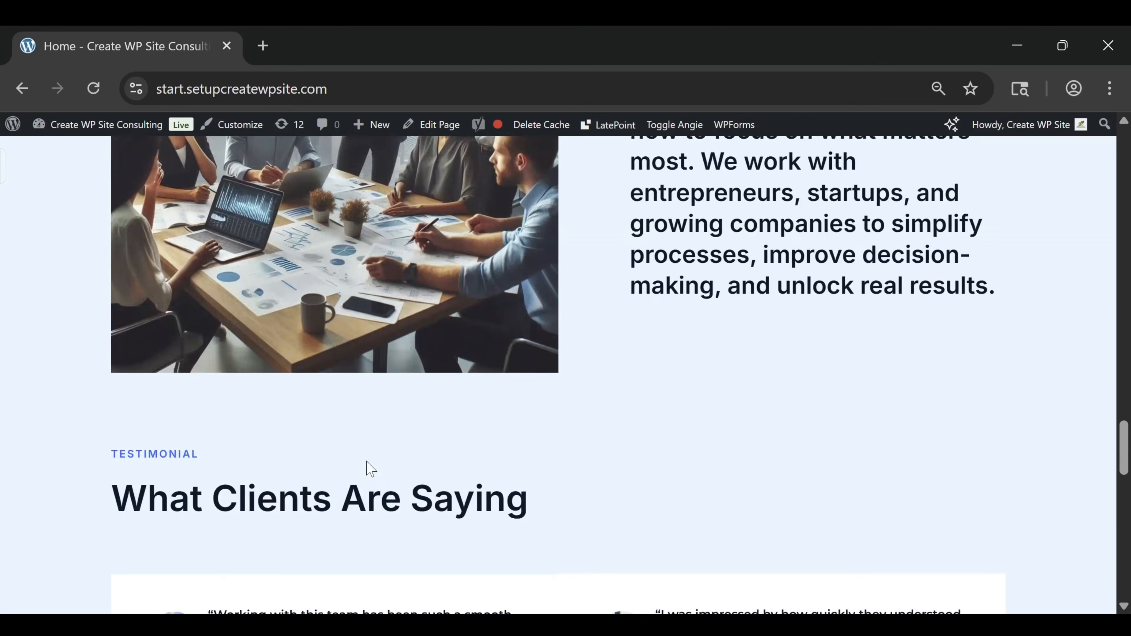
scroll(369, 467, up, 10)
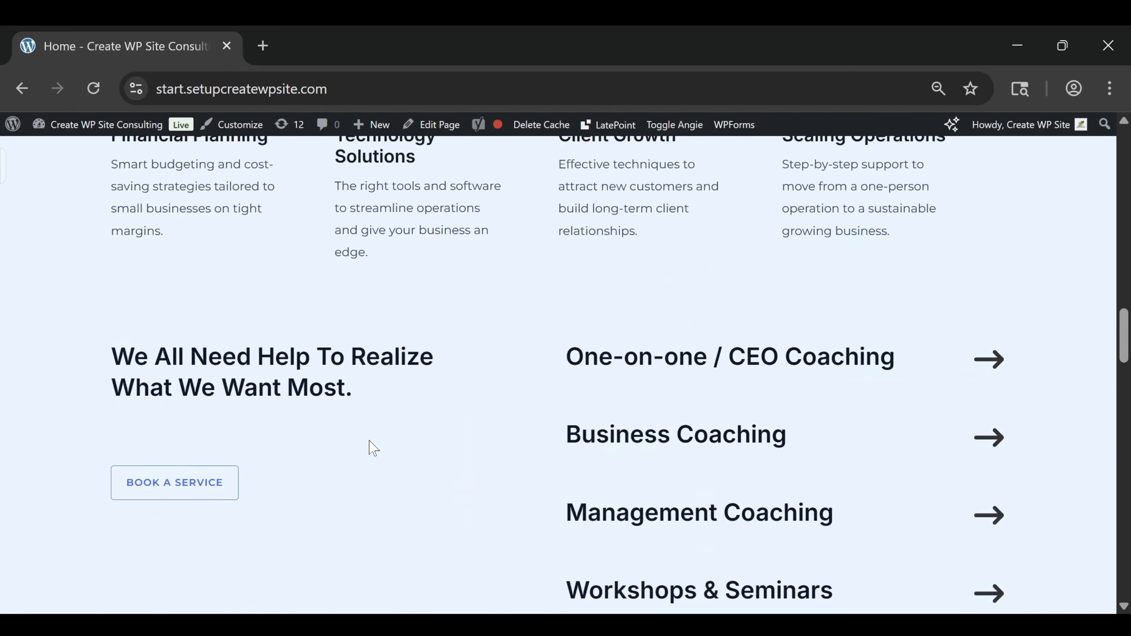
scroll(374, 448, up, 10)
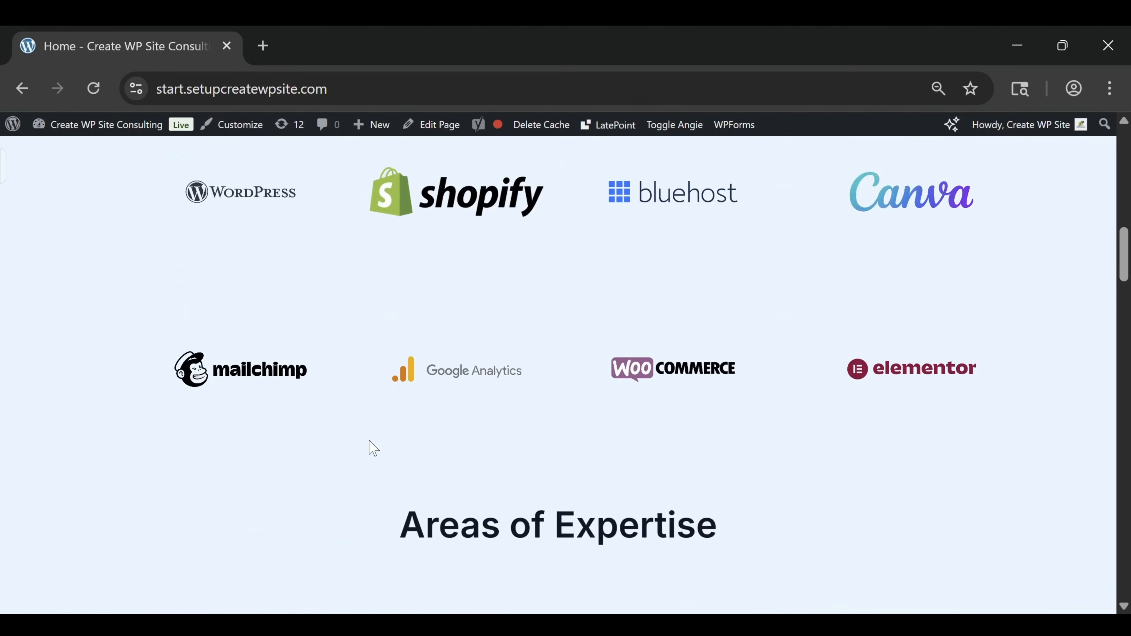
scroll(370, 442, up, 8)
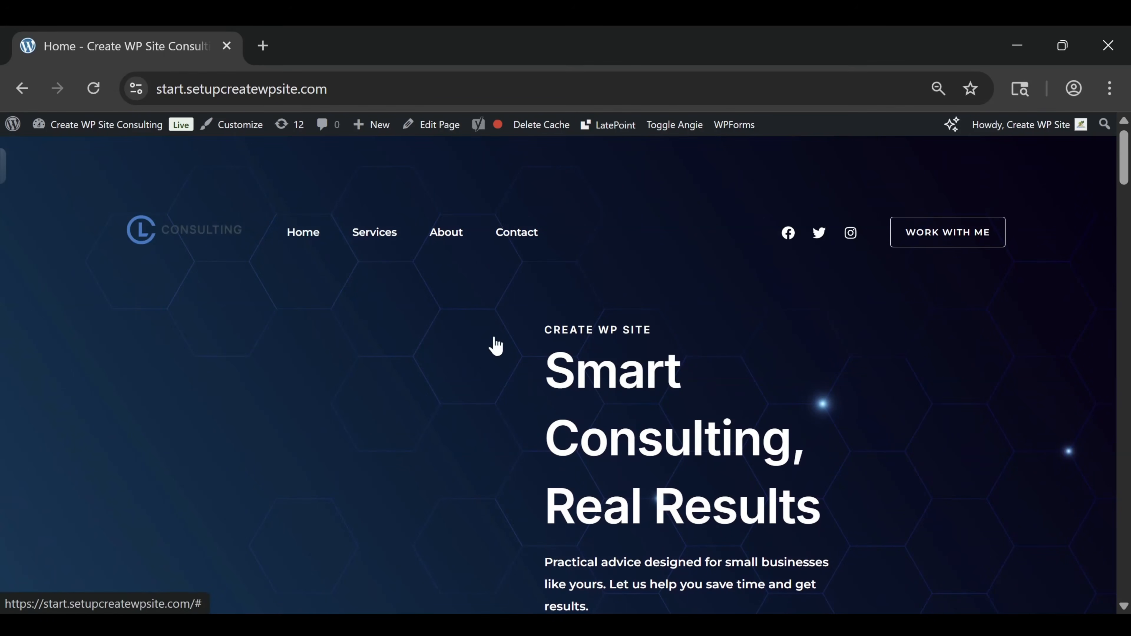
scroll(1038, 284, down, 1)
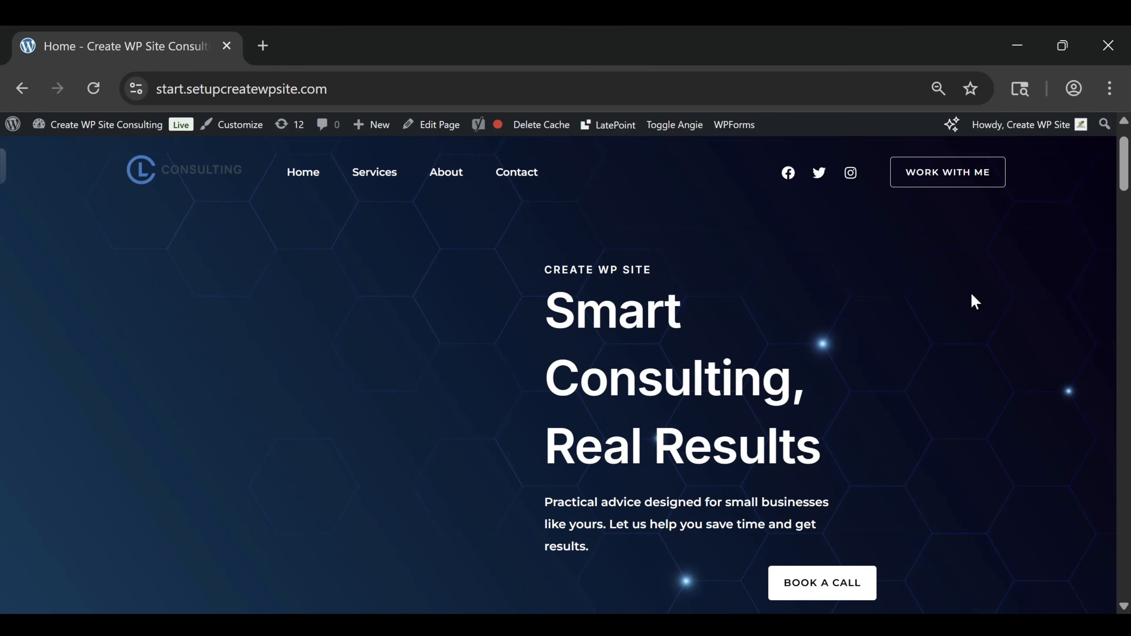